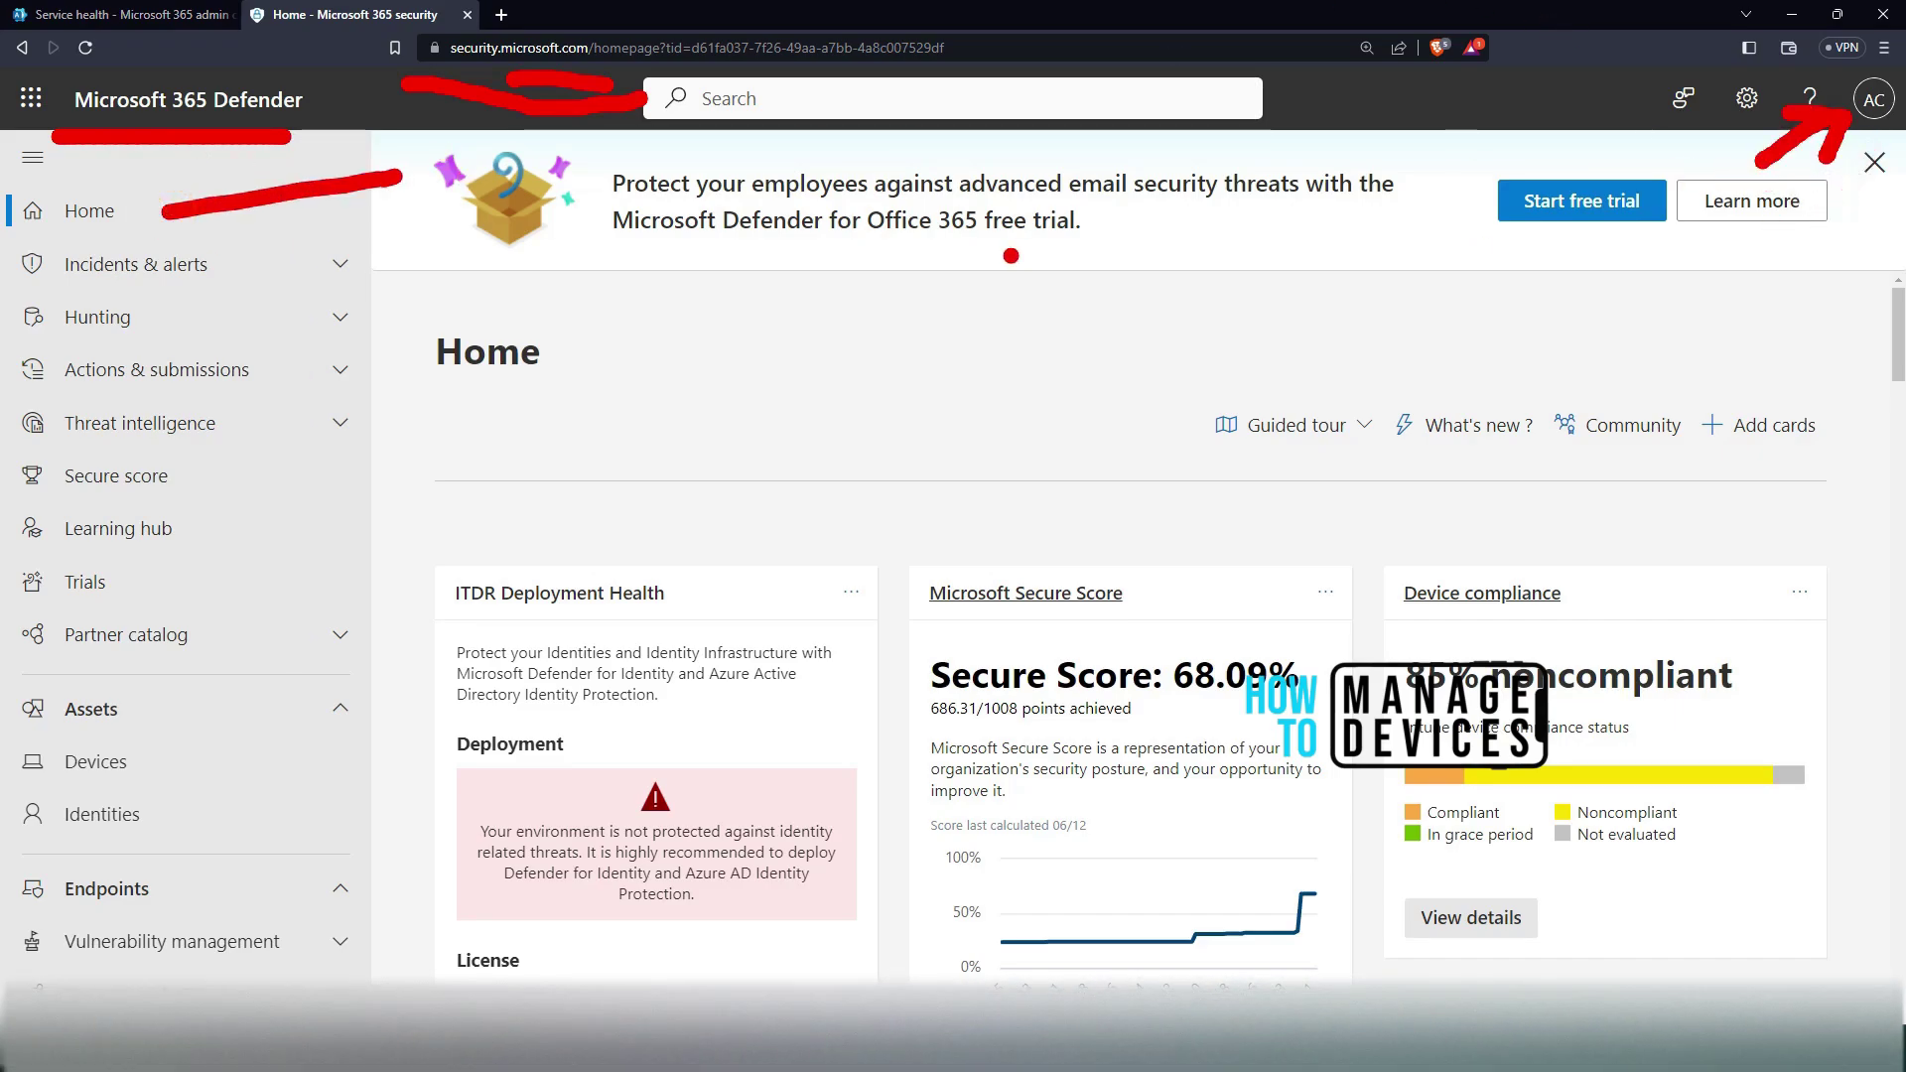
# - Check the signed-in account details, then skim the Home page cards
pyautogui.click(1876, 113)
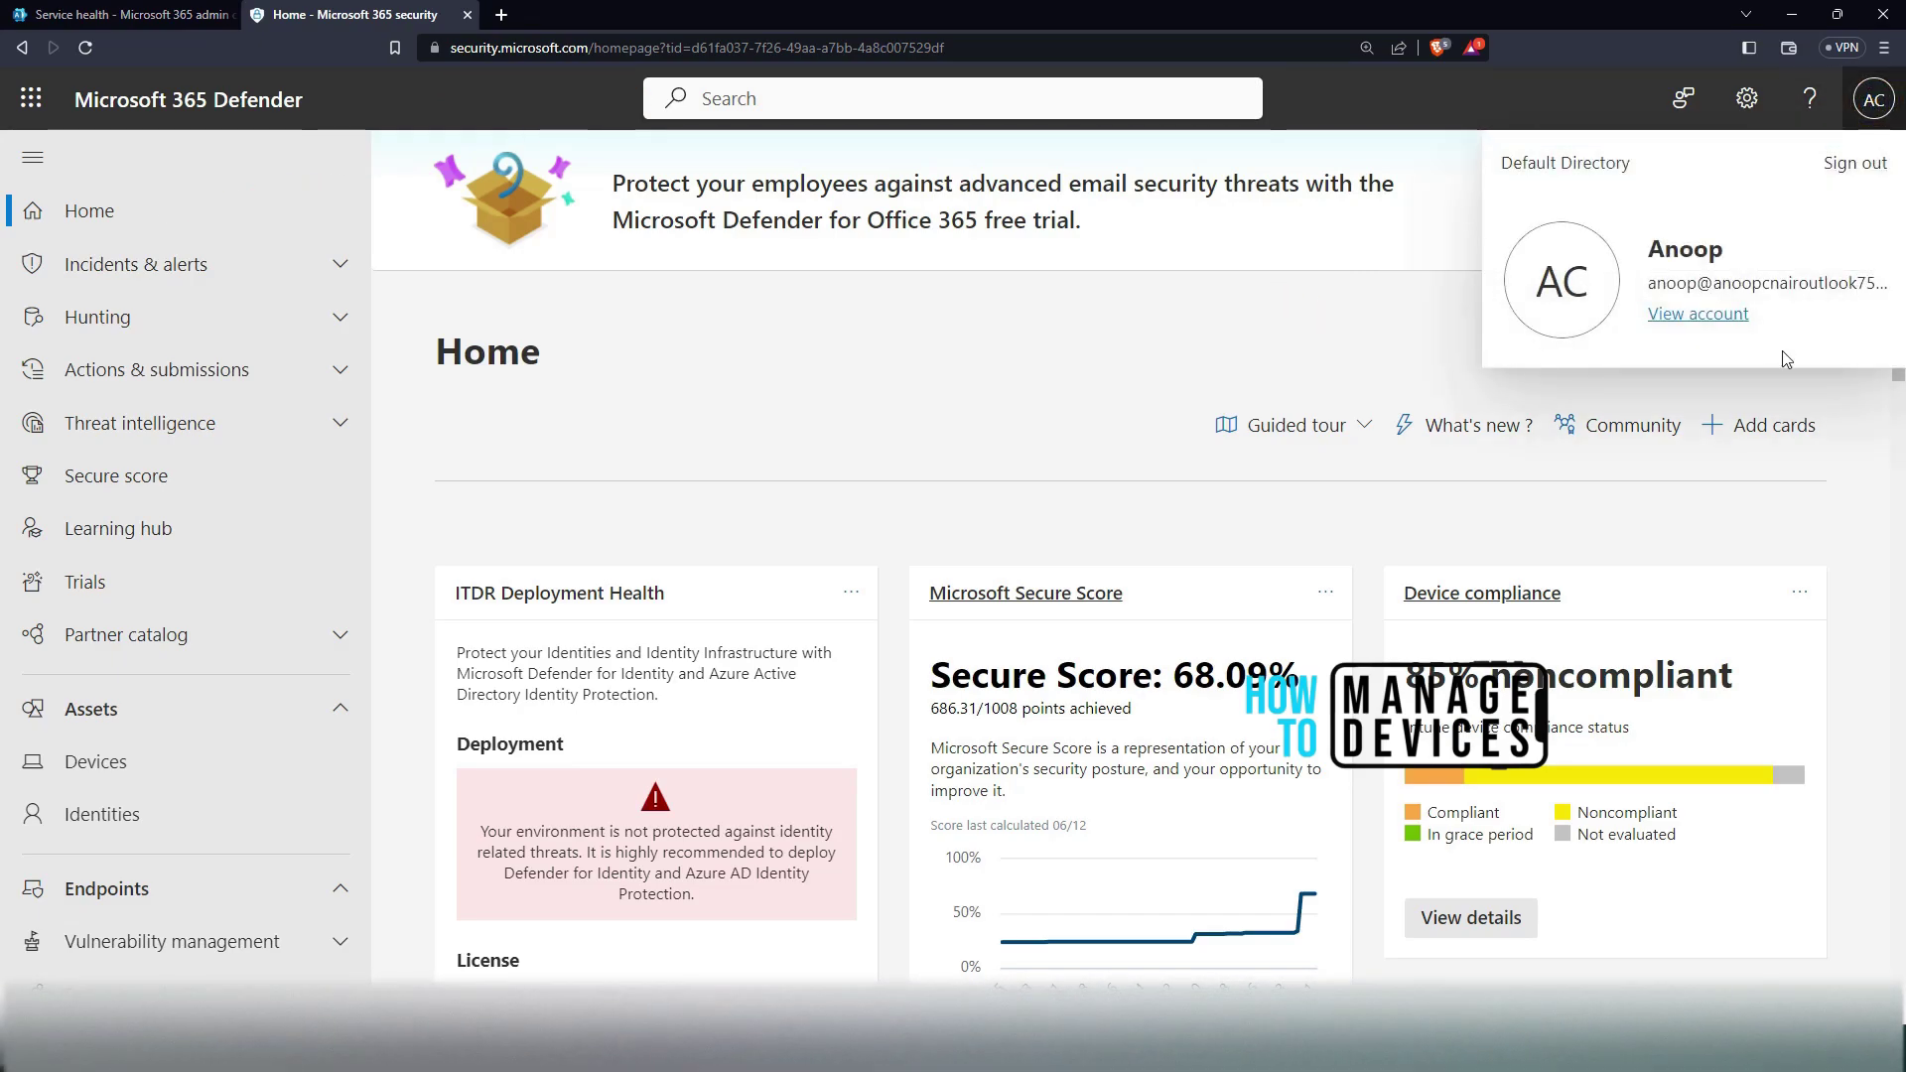
pyautogui.click(1274, 338)
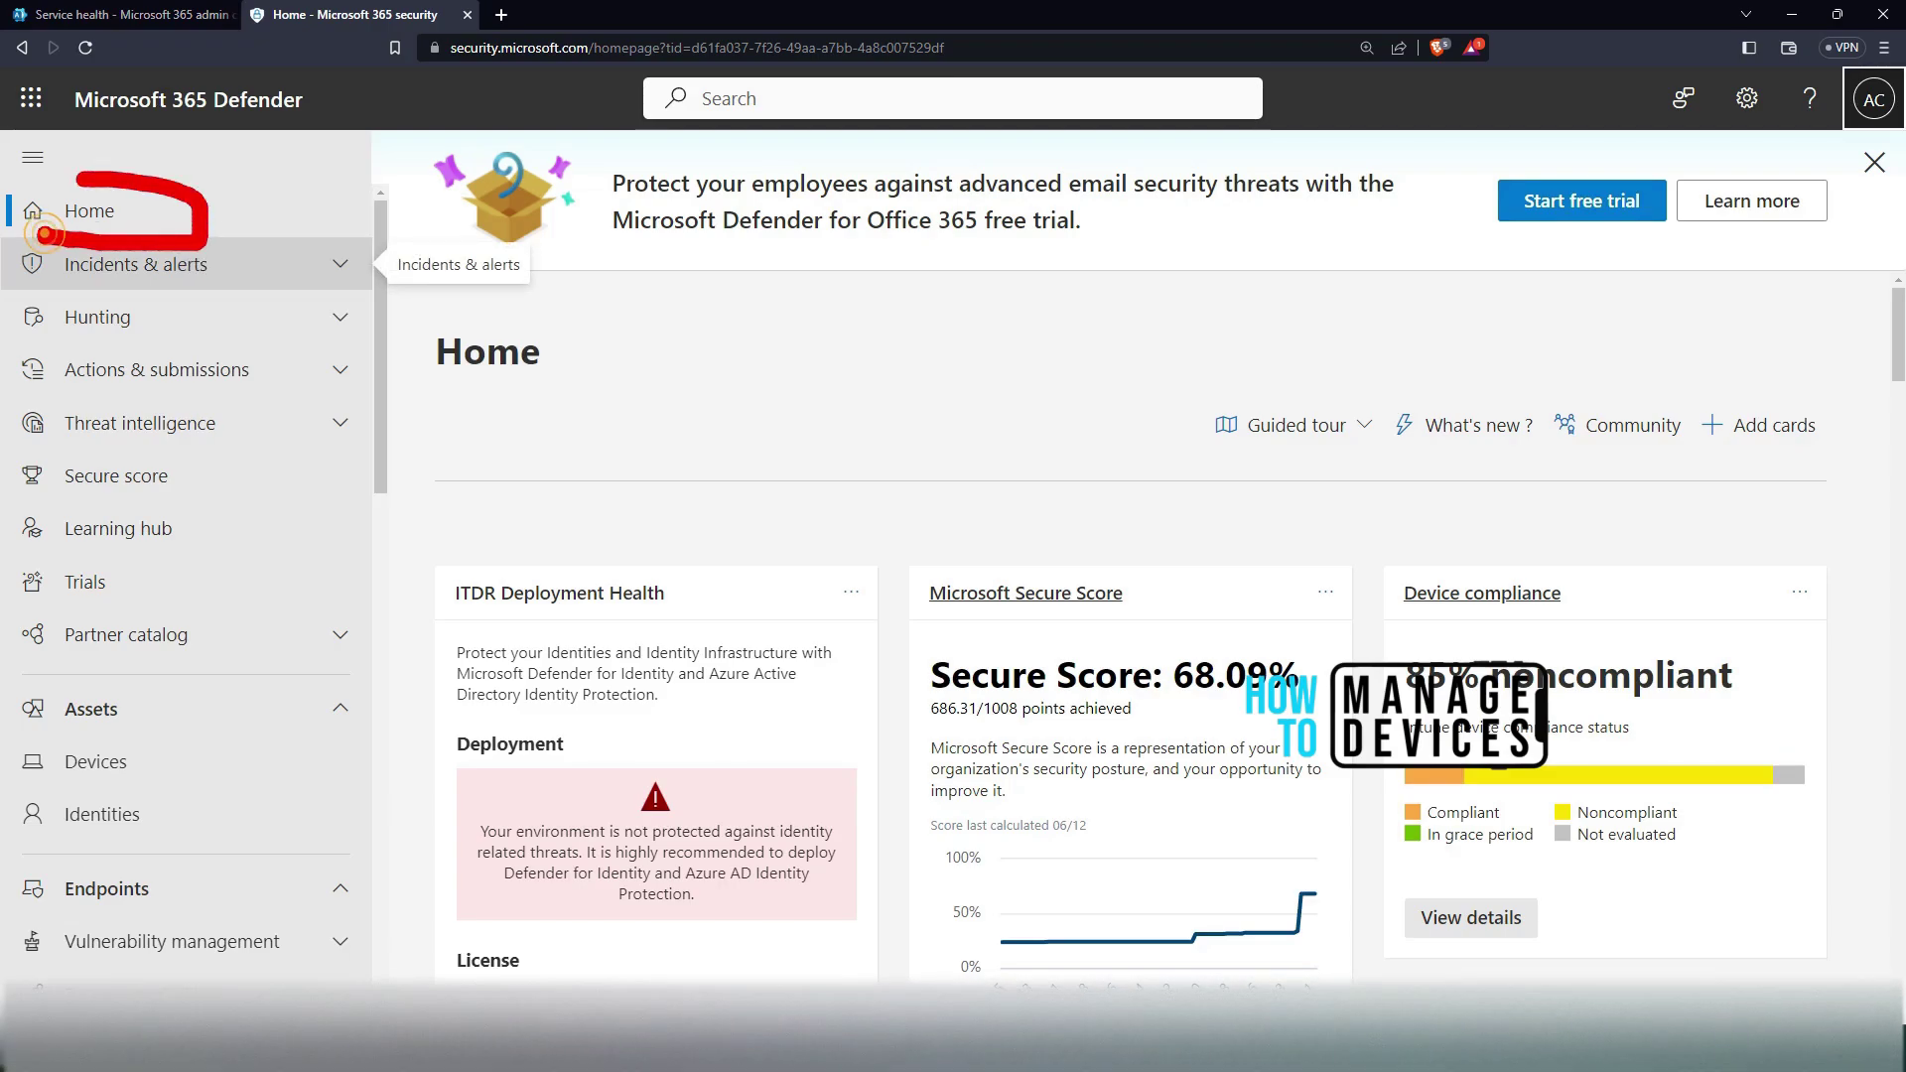
pyautogui.scroll(-5, 983, 499)
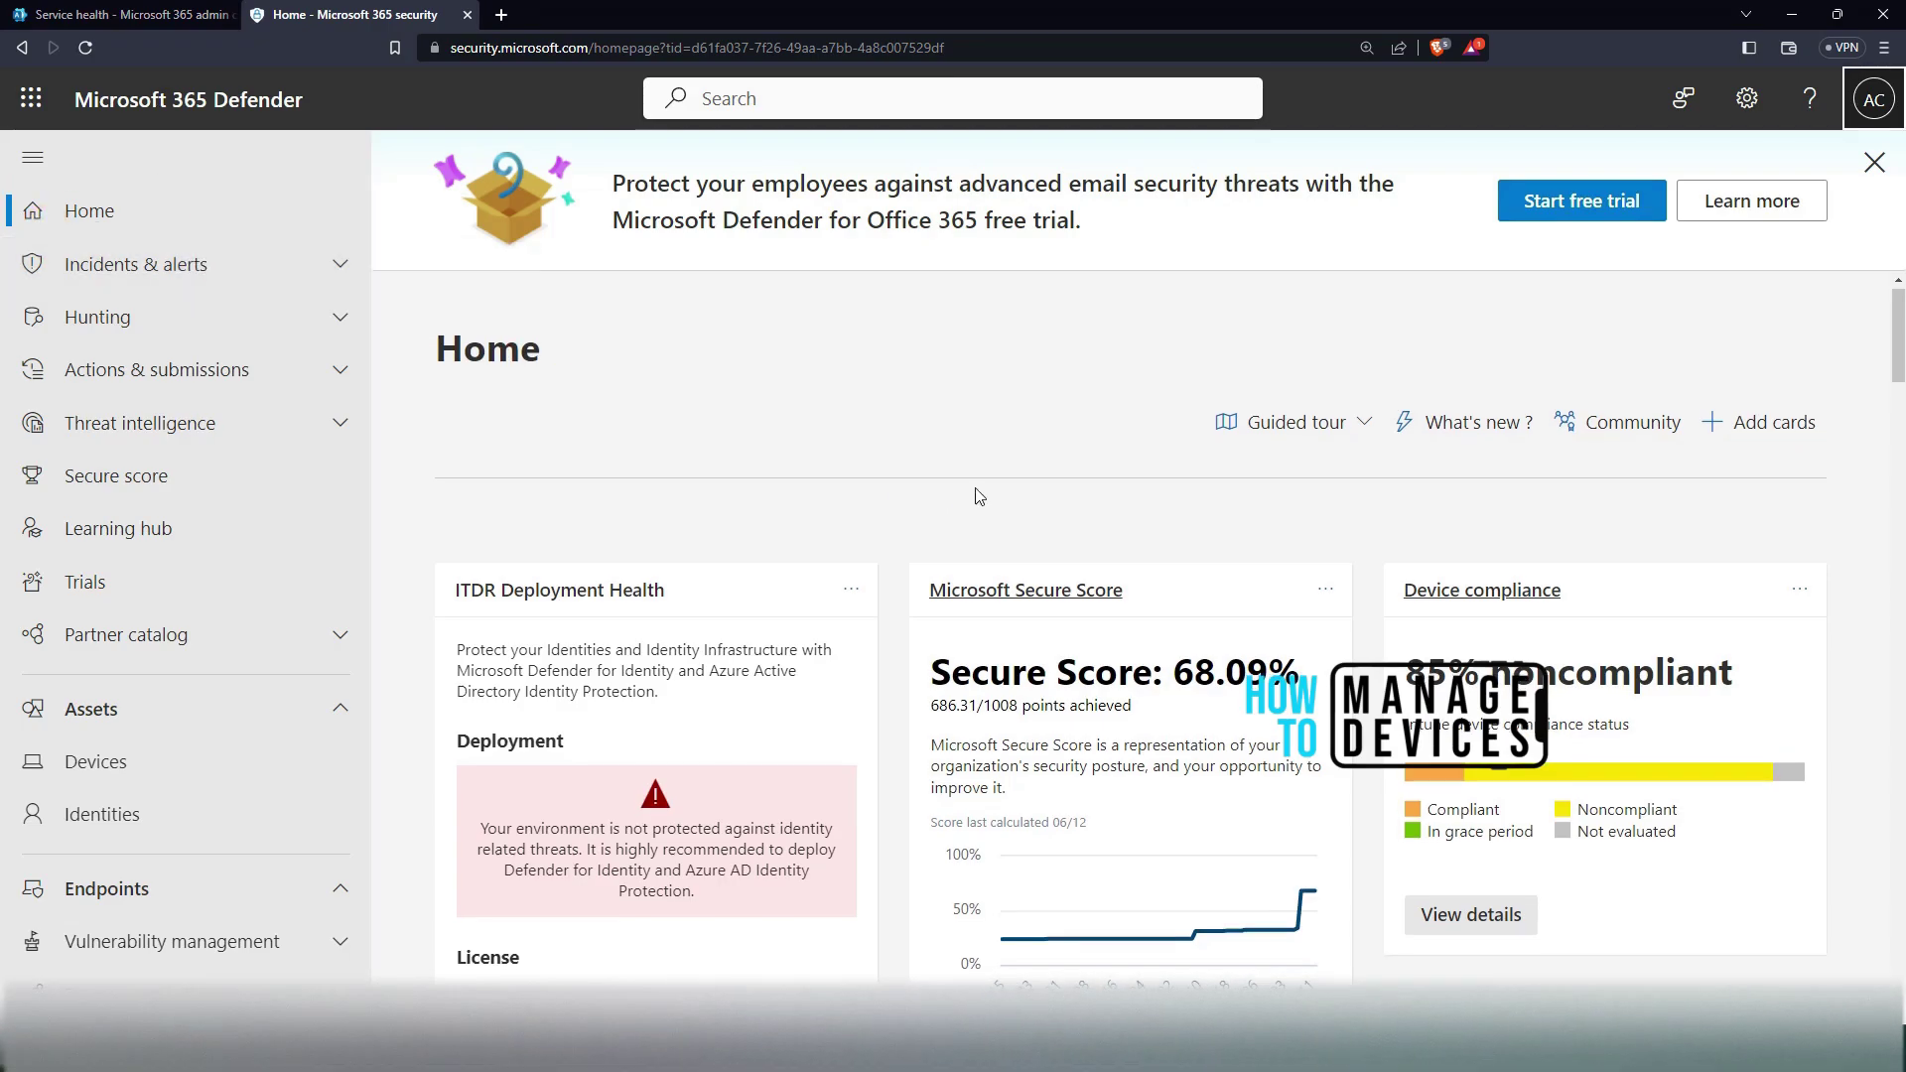
pyautogui.scroll(5, 982, 499)
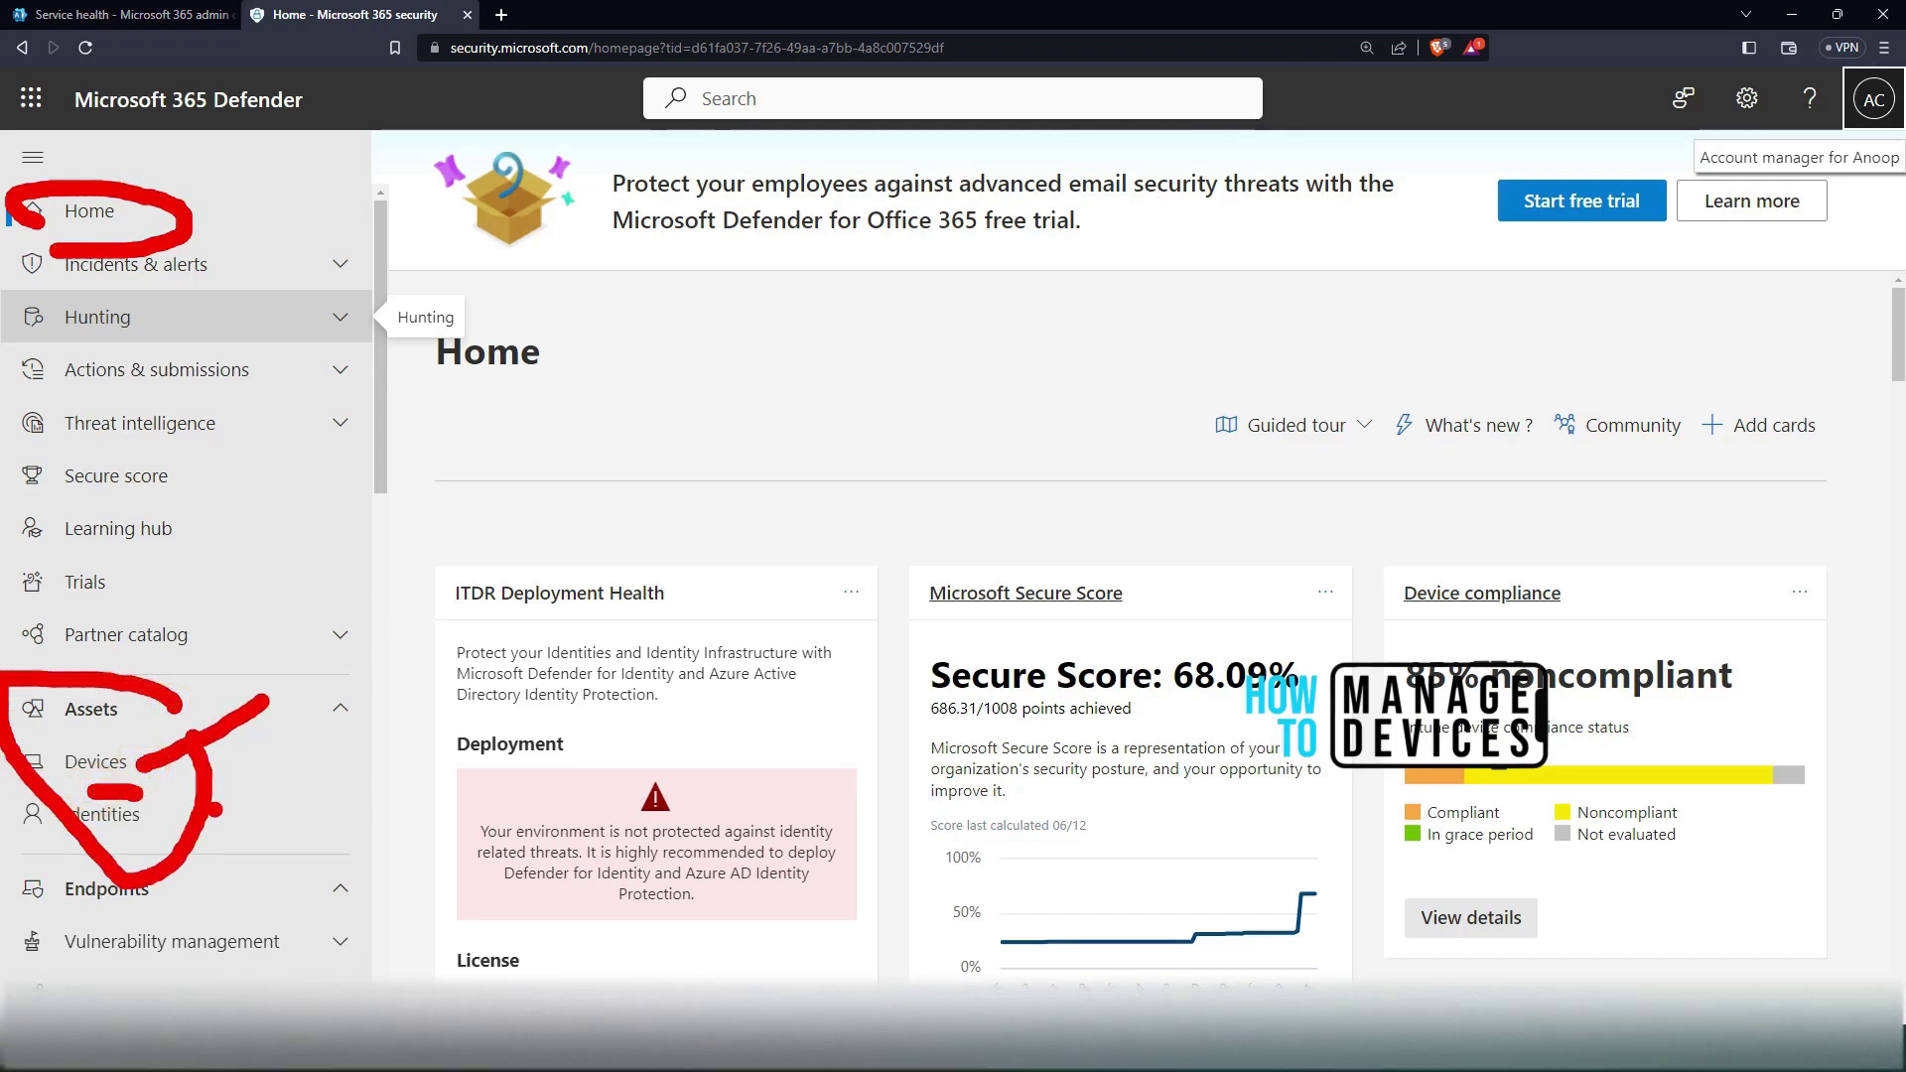
pyautogui.scroll(-3, 288, 811)
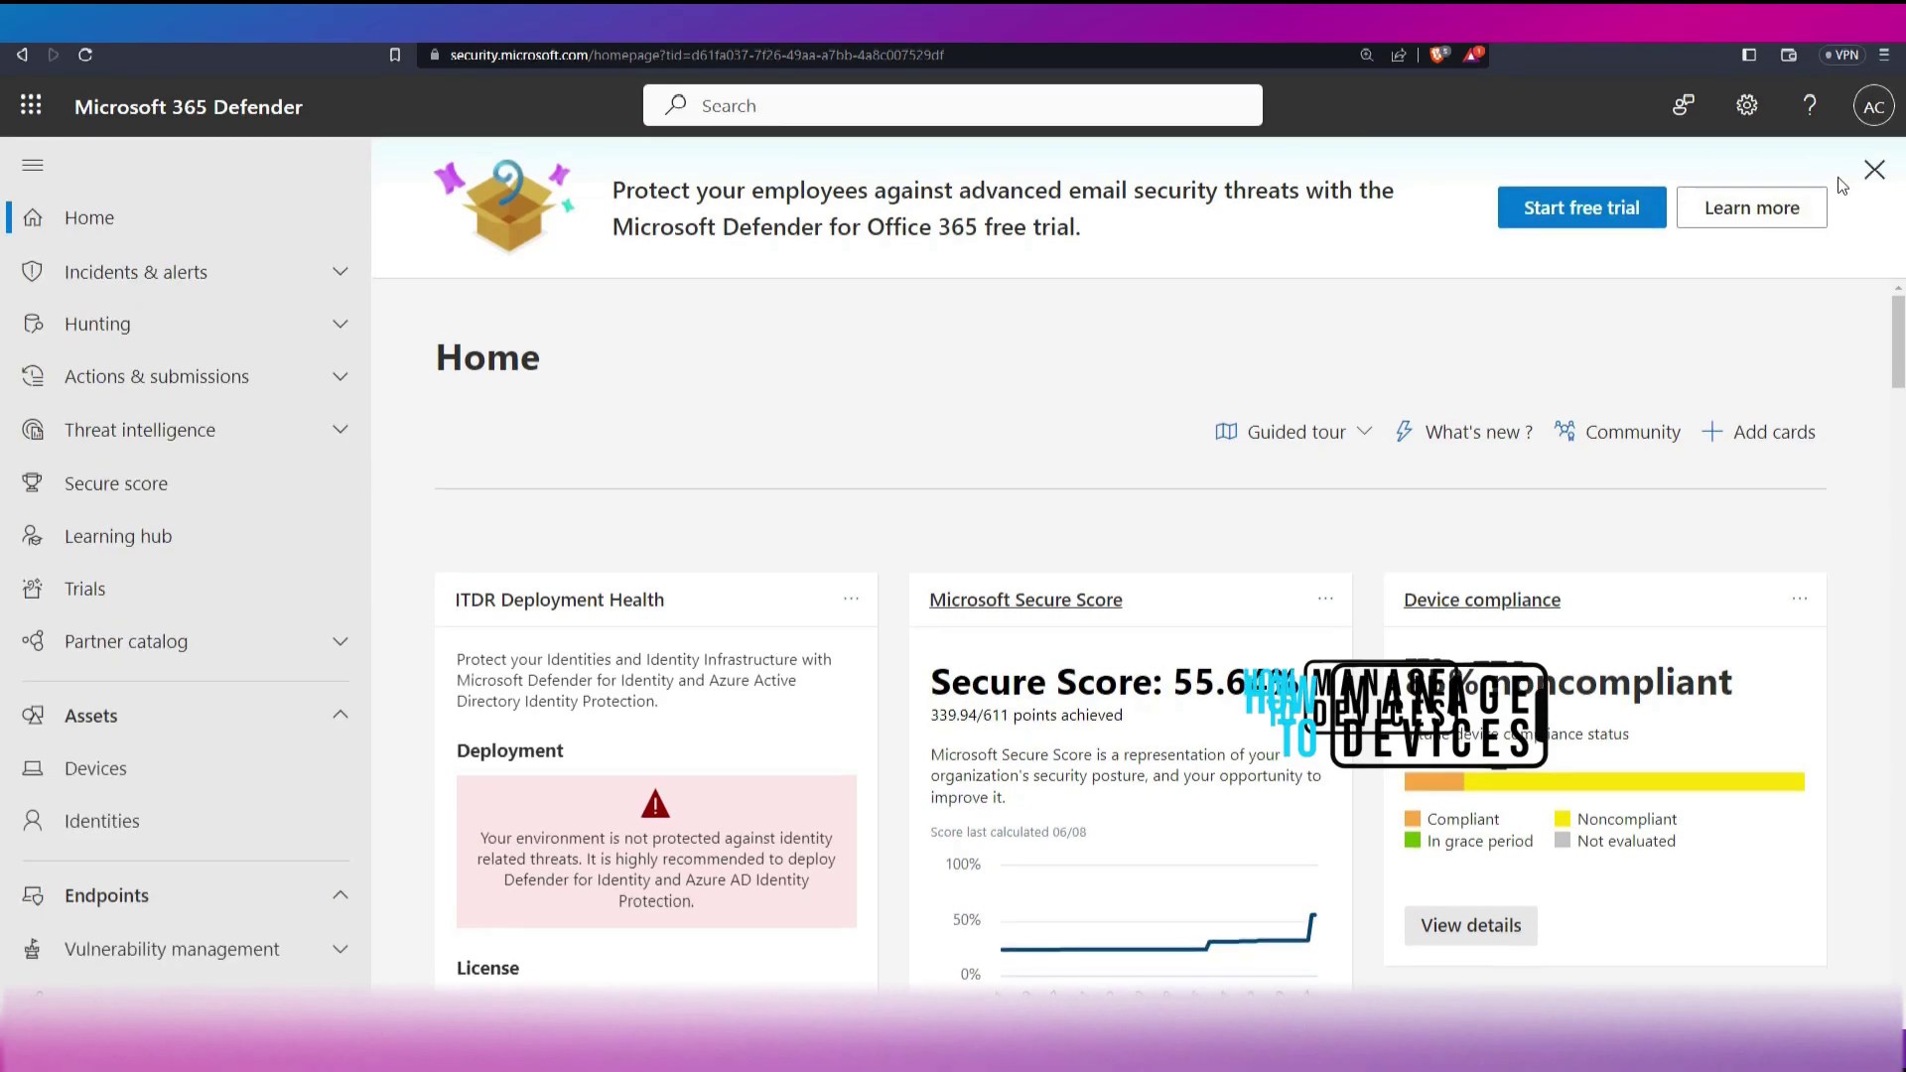
# - Dismiss the Defender for Office 365 free-trial promotion banner from the Home page
pyautogui.click(1873, 171)
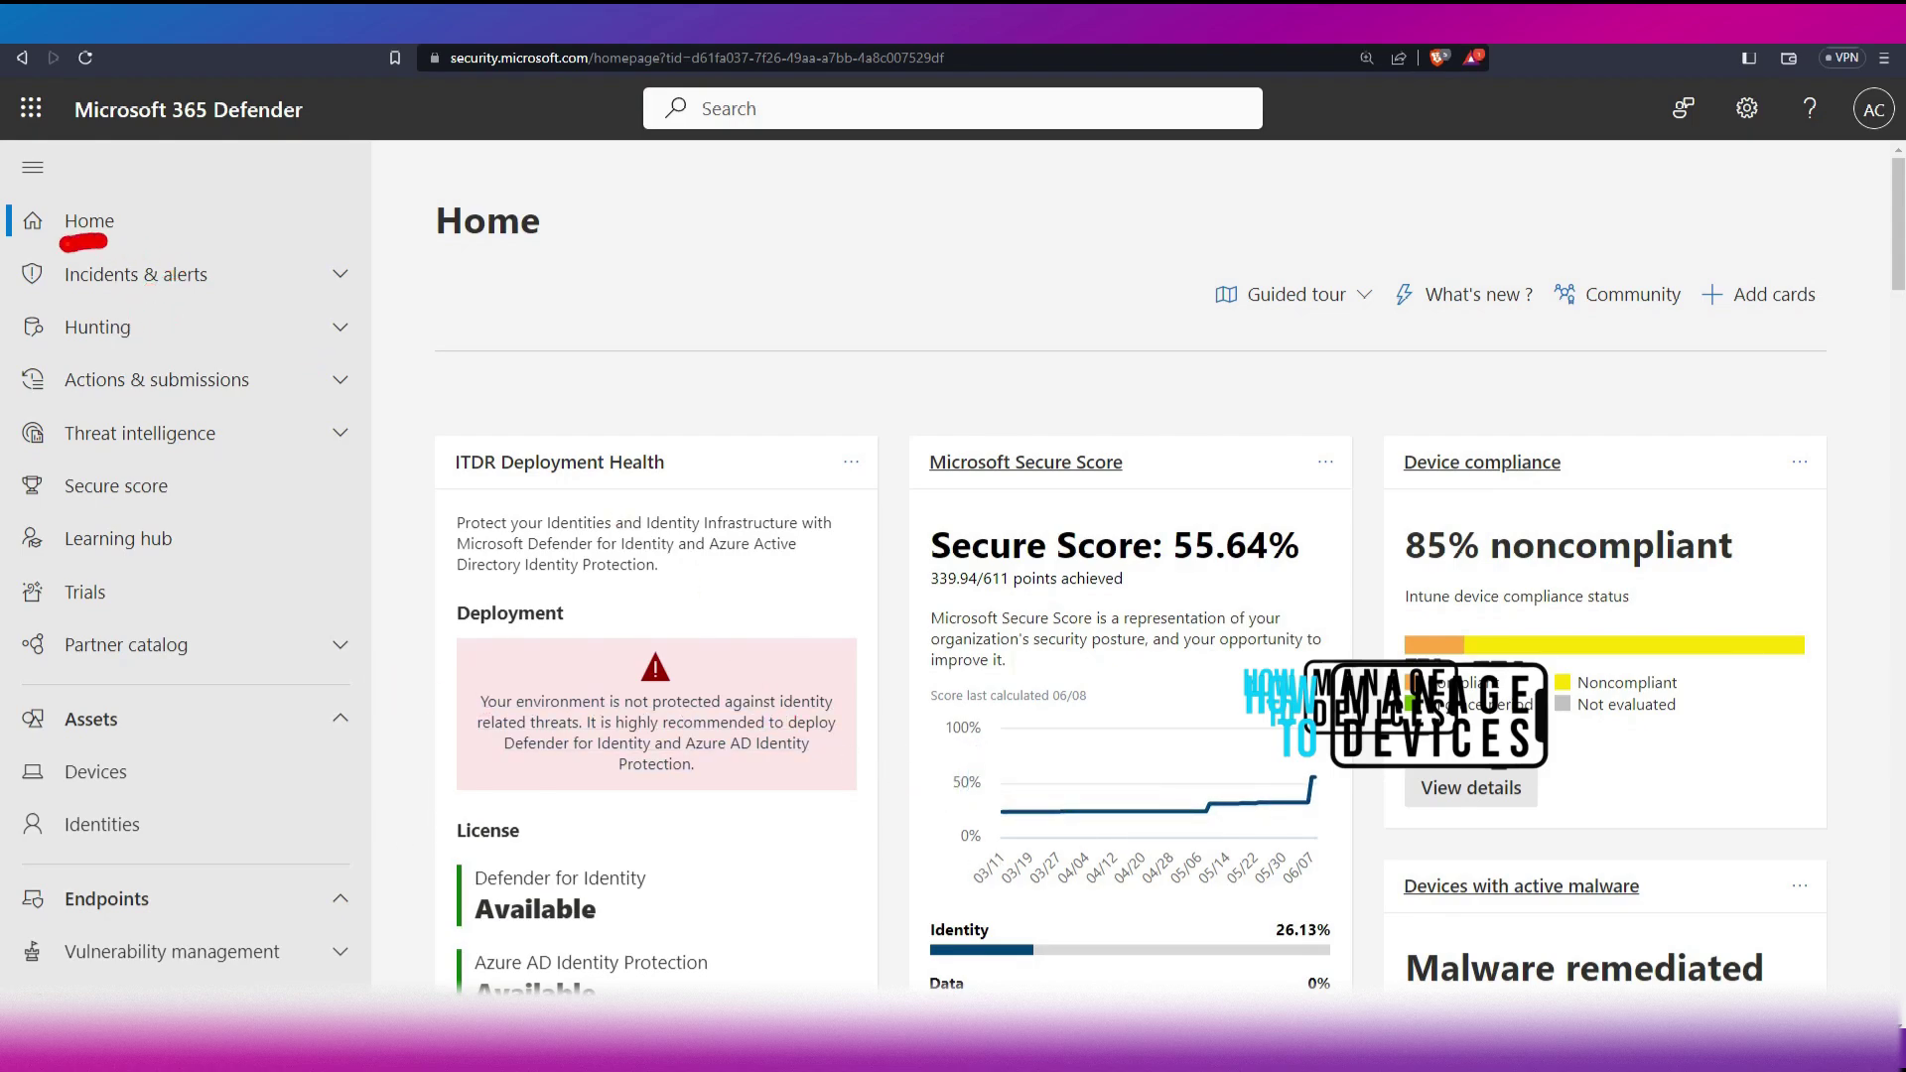
pyautogui.moveTo(105, 242); pyautogui.dragTo(198, 240)
pyautogui.scroll(-4, 1676, 377)
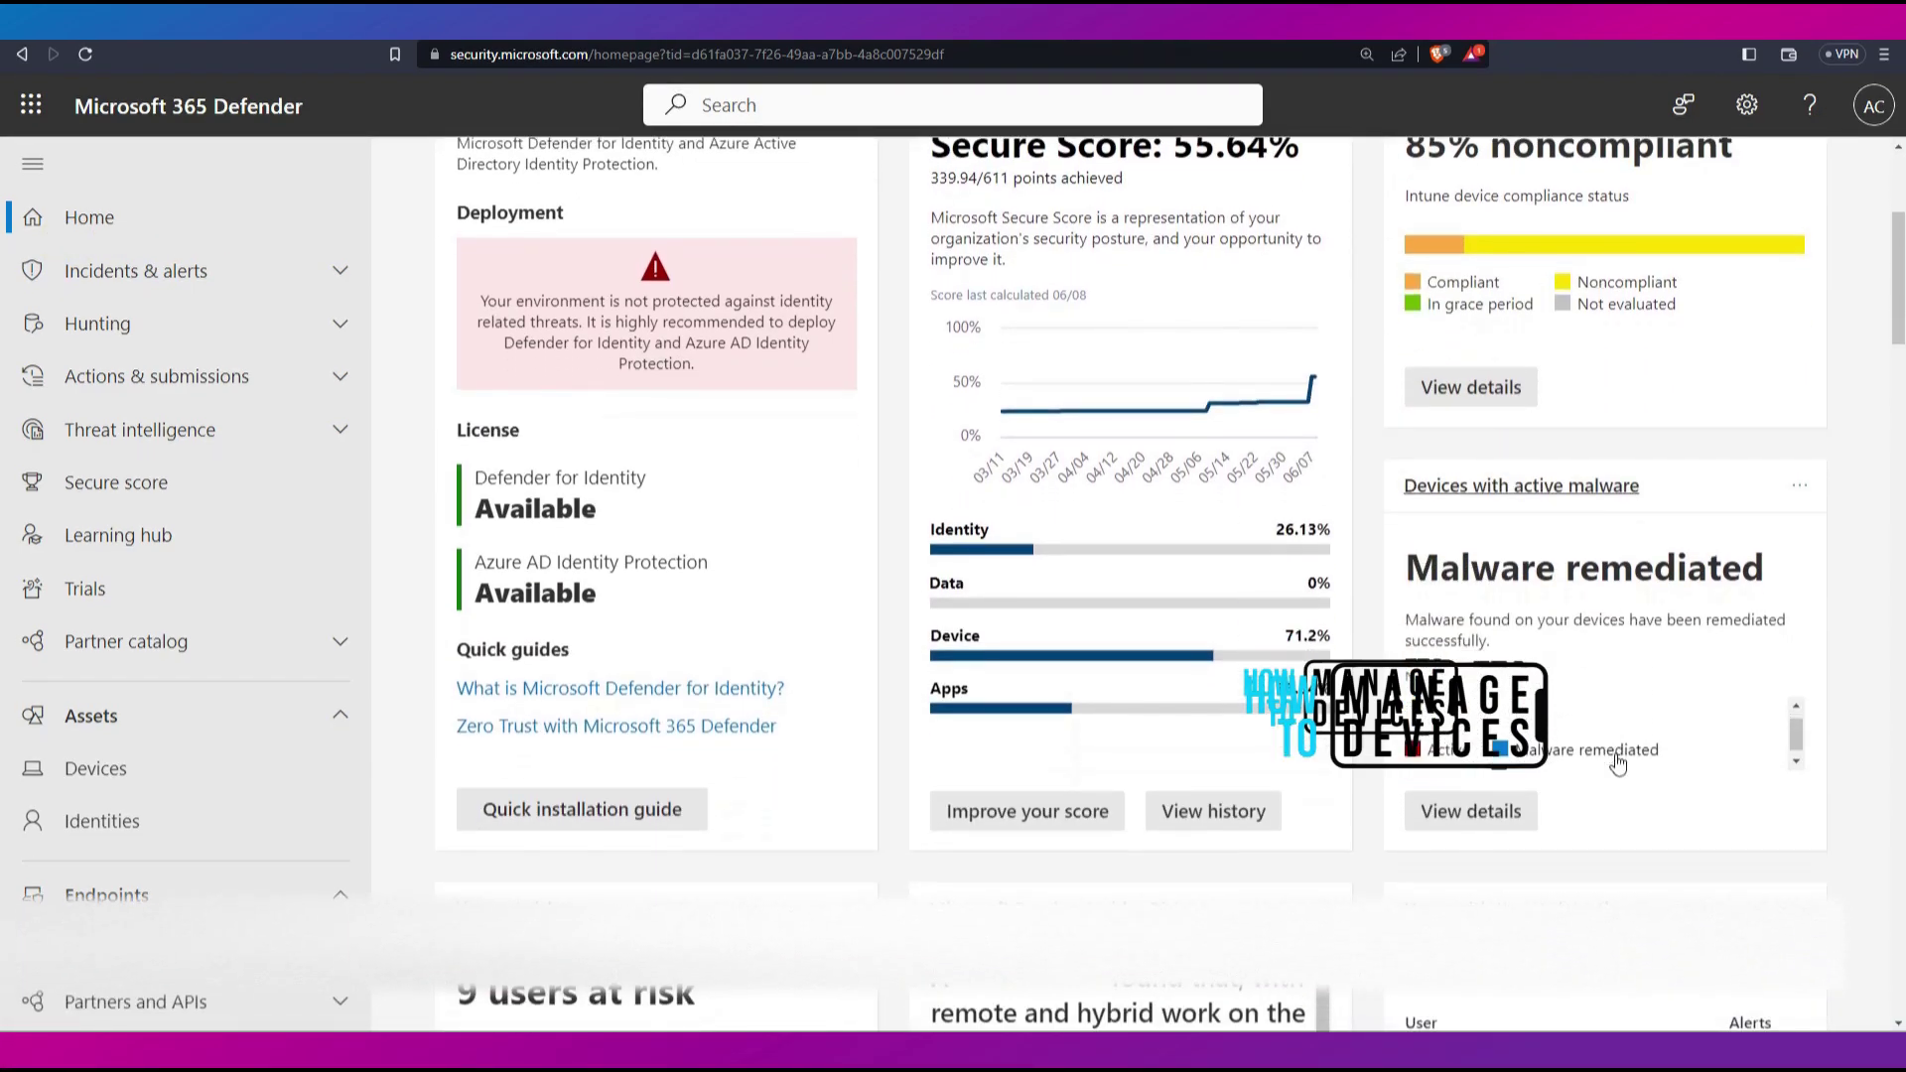
pyautogui.moveTo(1401, 663); pyautogui.dragTo(1785, 658)
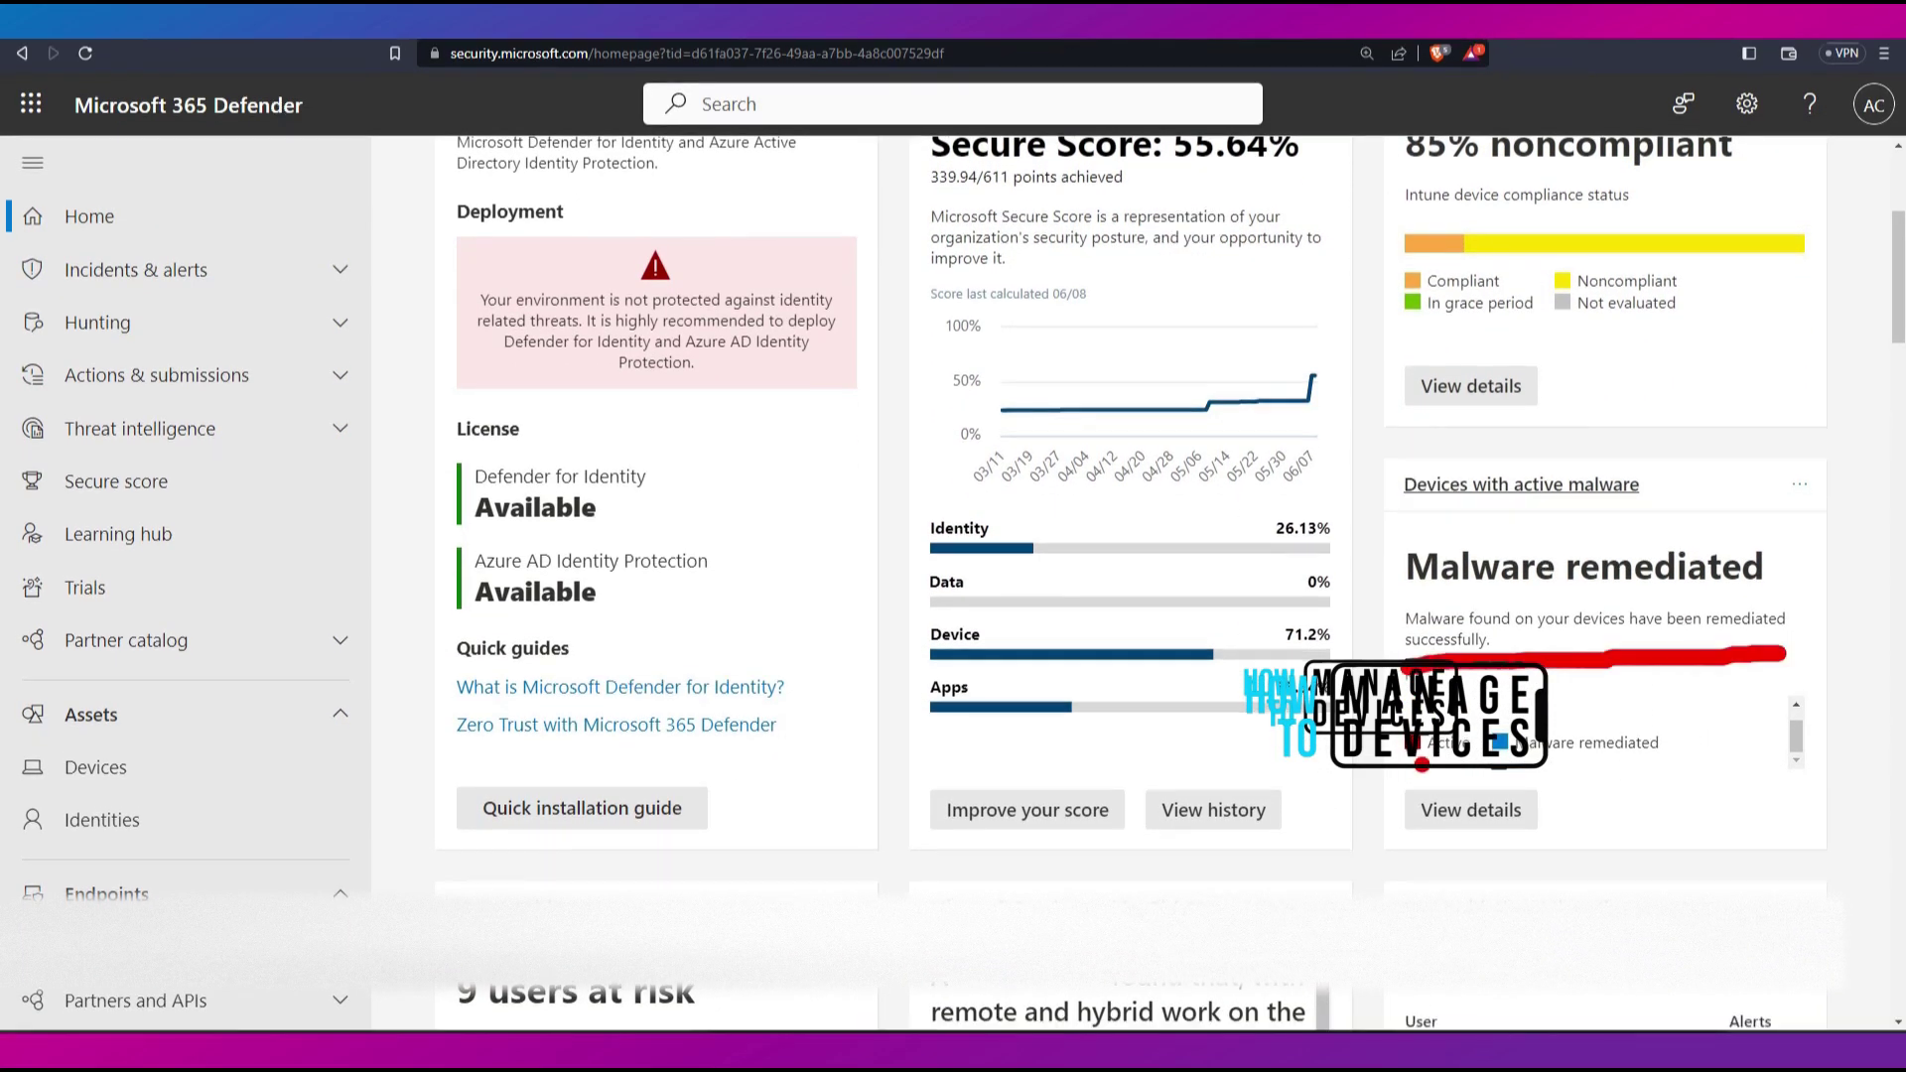
pyautogui.moveTo(1398, 774); pyautogui.dragTo(1687, 771)
pyautogui.moveTo(1440, 862); pyautogui.dragTo(1626, 852)
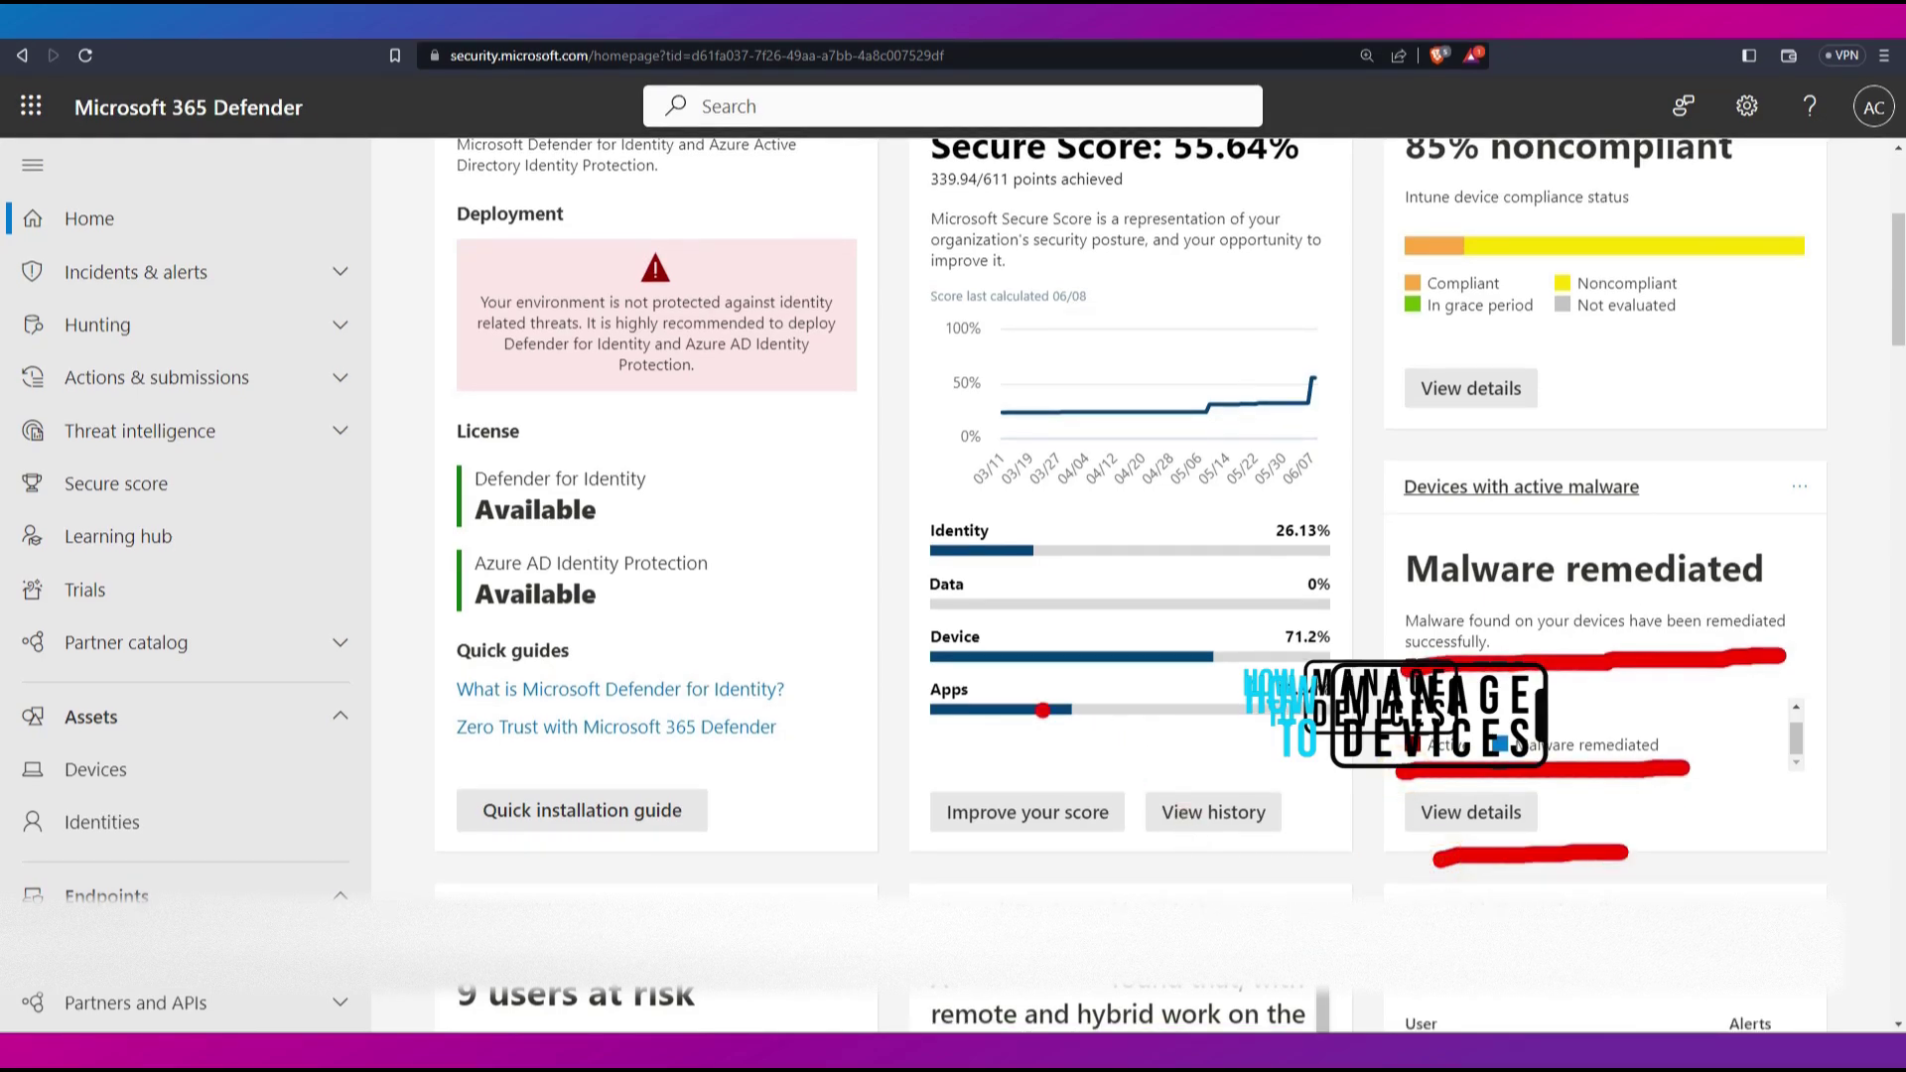
# - Review the Home cards: 9 users at risk, 1 active device, no pending actions
pyautogui.moveTo(903, 467); pyautogui.dragTo(882, 640)
pyautogui.scroll(-5, 990, 762)
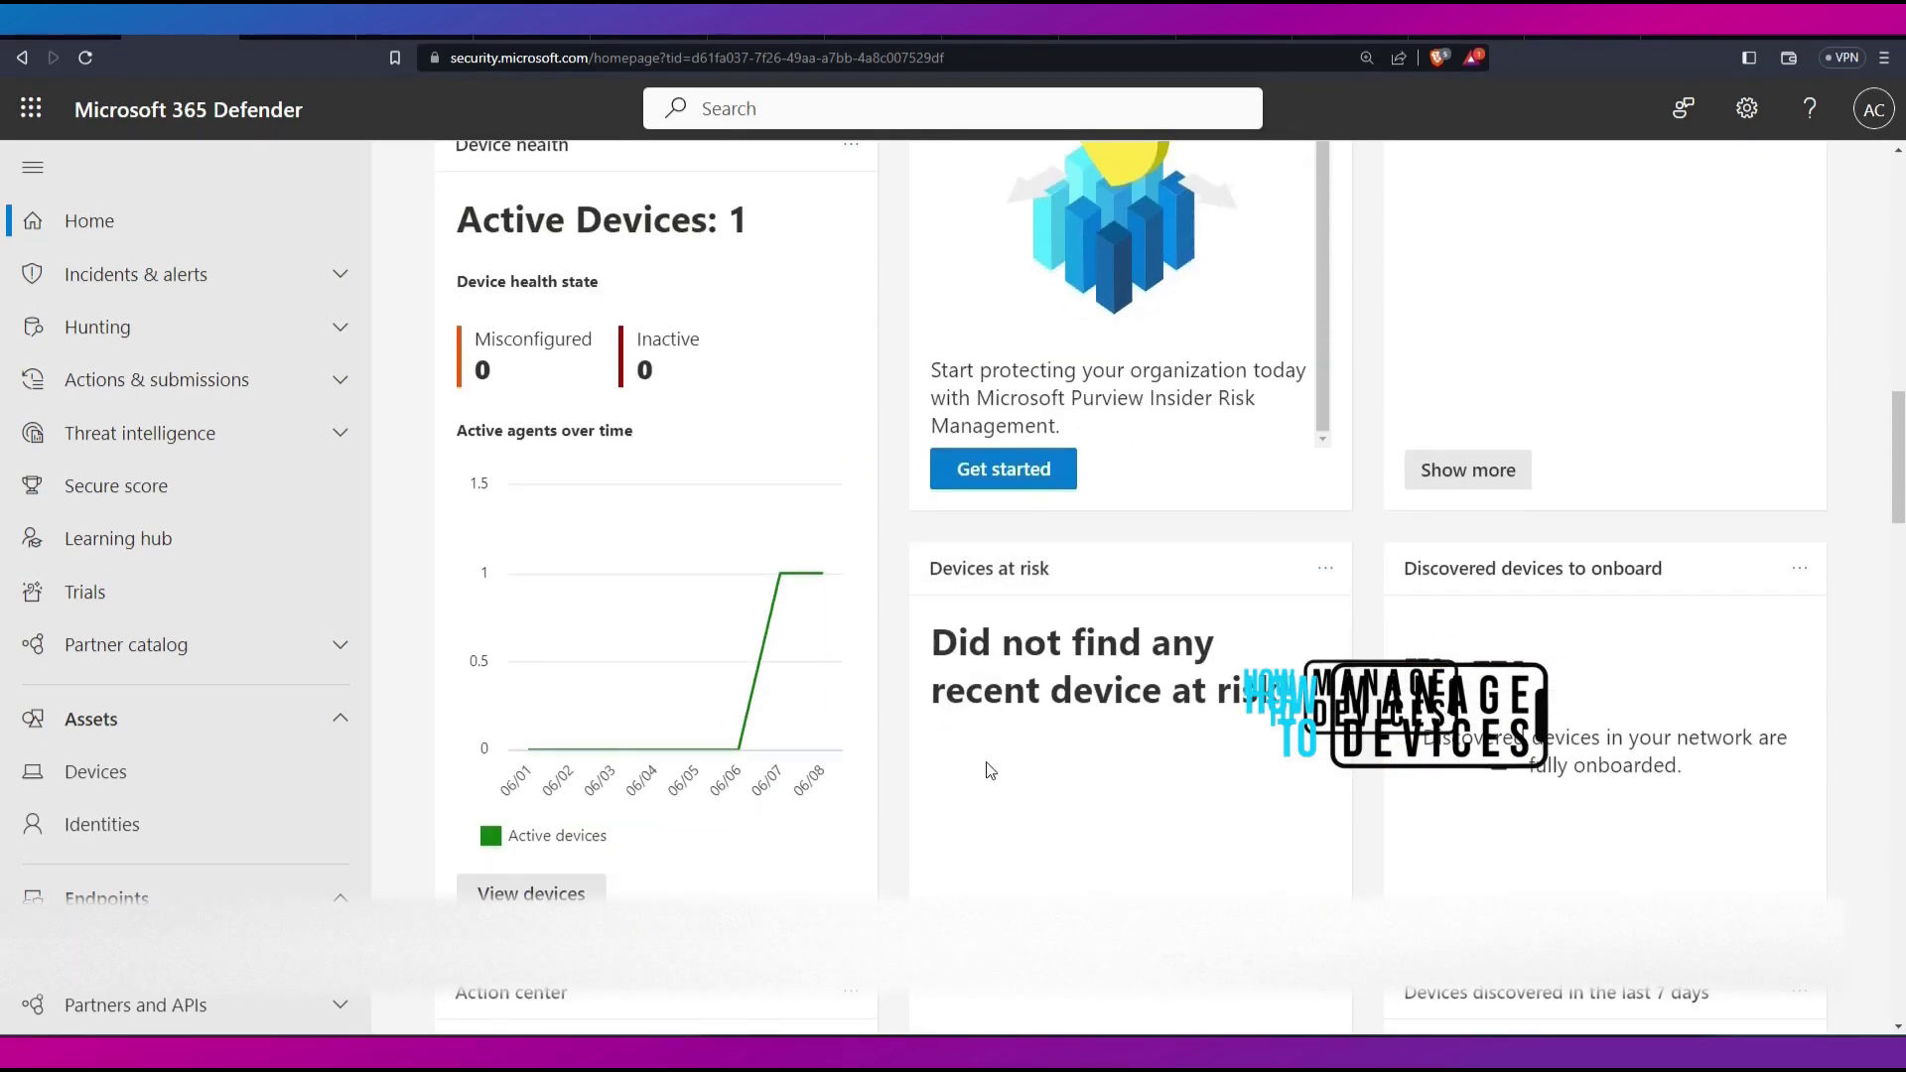
pyautogui.scroll(3, 990, 762)
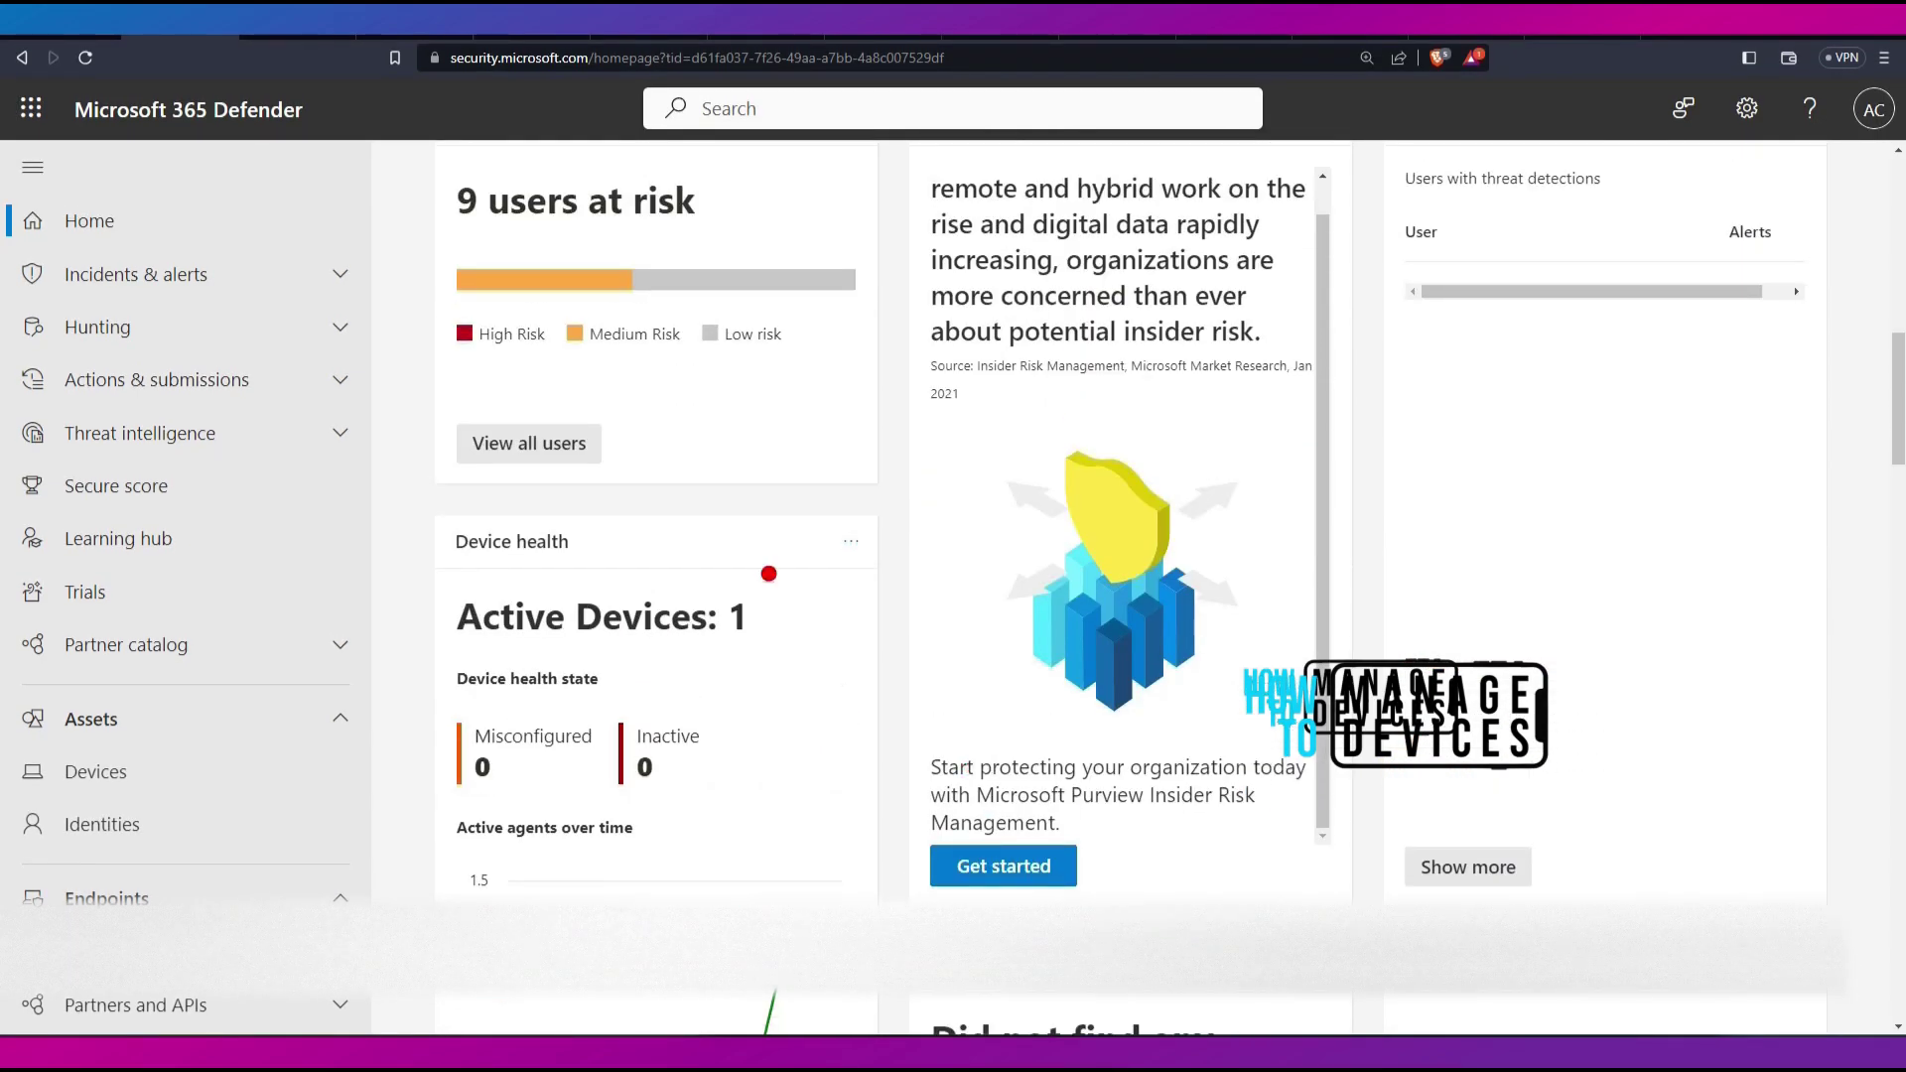
pyautogui.moveTo(497, 173)
pyautogui.mouseDown()
pyautogui.moveTo(365, 385)
pyautogui.moveTo(502, 439)
pyautogui.mouseUp()
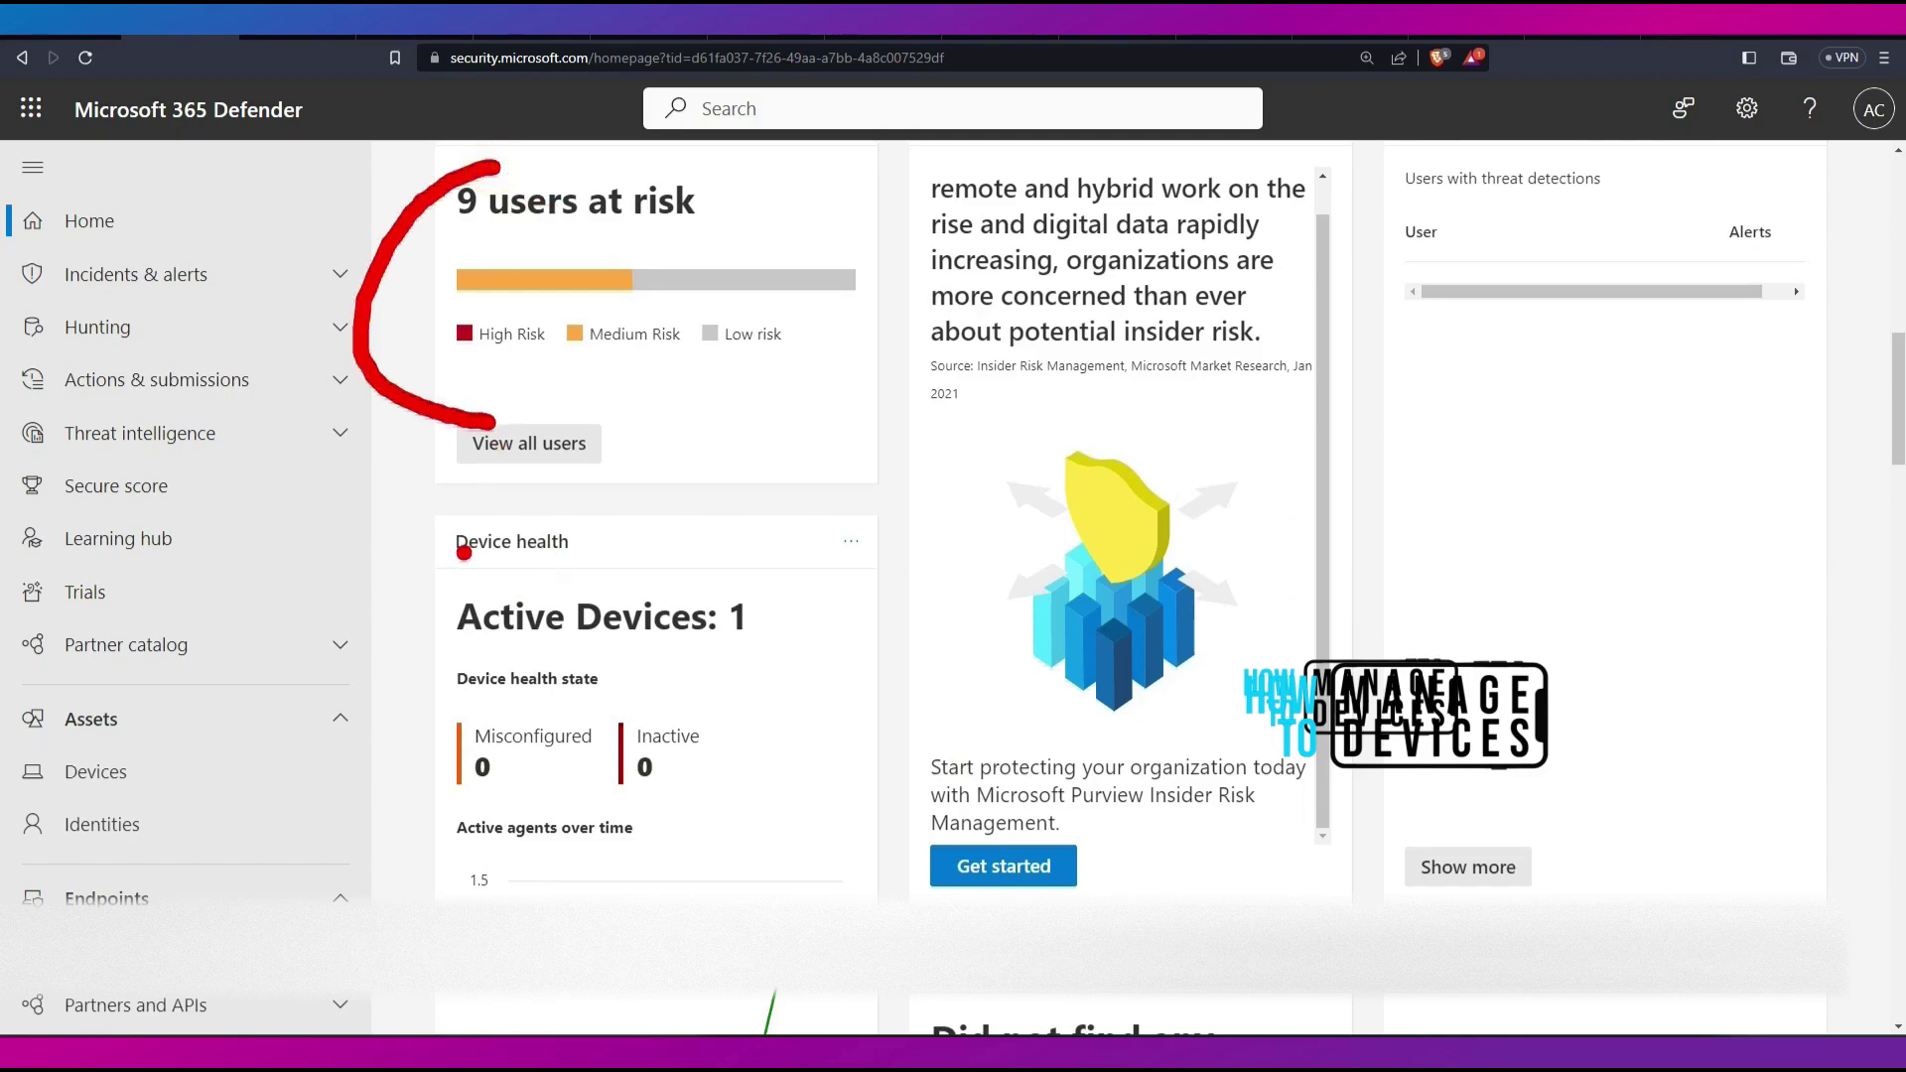
pyautogui.scroll(-5, 989, 572)
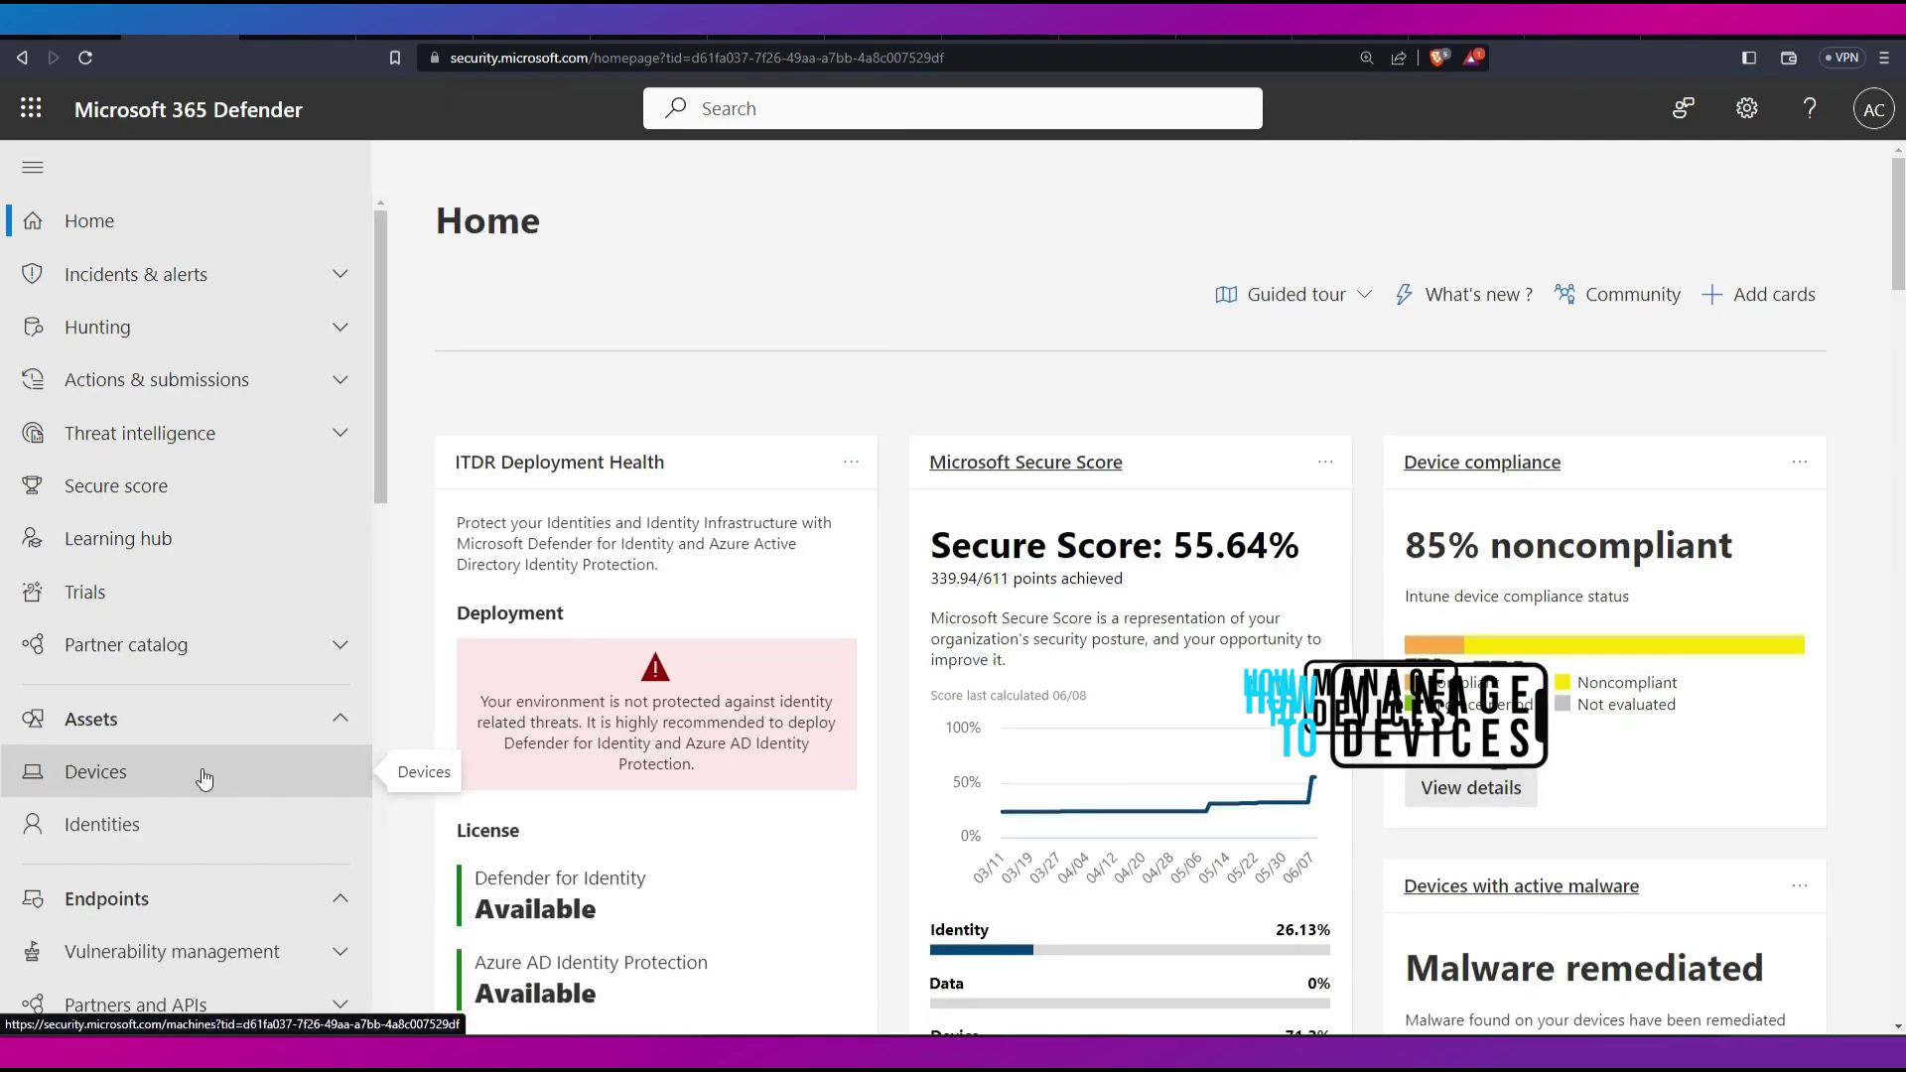
# - Open Assets > Devices to list the single cloud PC cpc-htmdt-f8yyt
pyautogui.moveTo(295, 638)
pyautogui.mouseDown()
pyautogui.moveTo(195, 751)
pyautogui.moveTo(172, 746)
pyautogui.mouseUp()
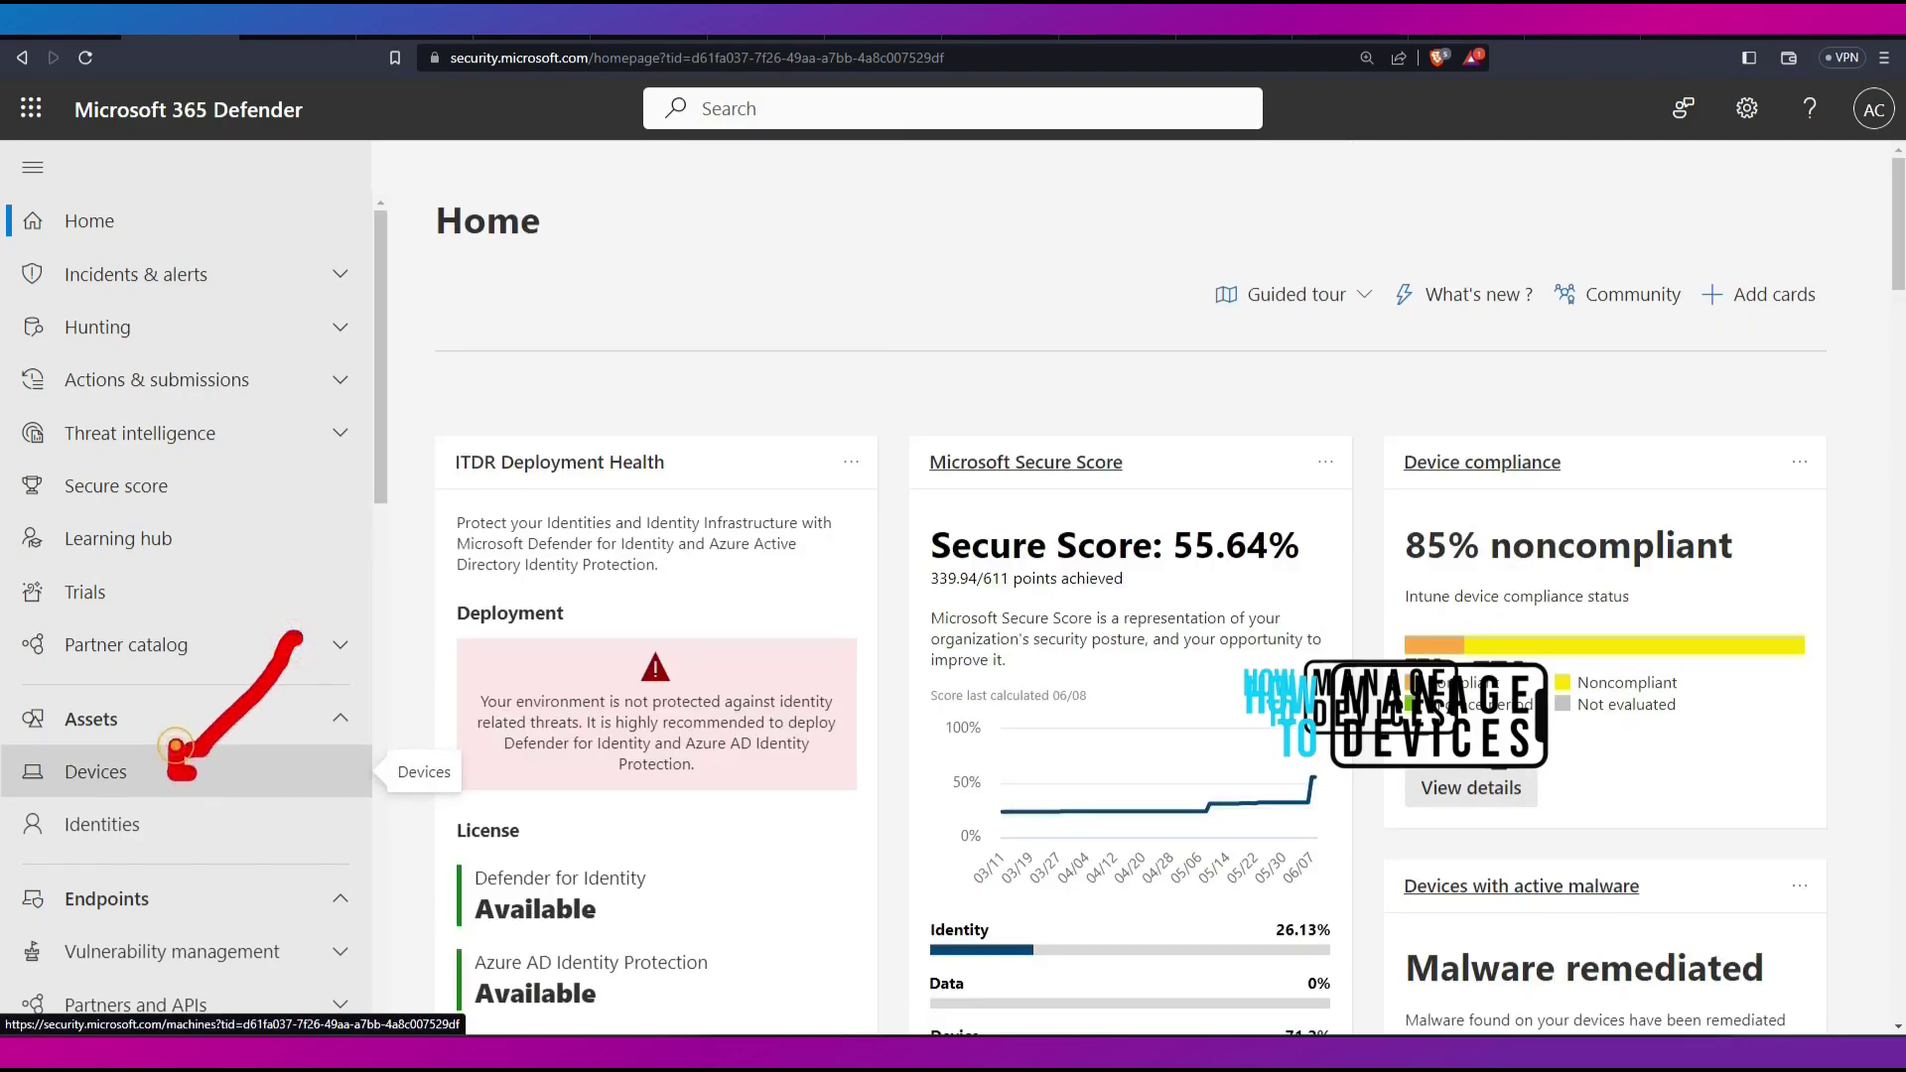
pyautogui.click(175, 746)
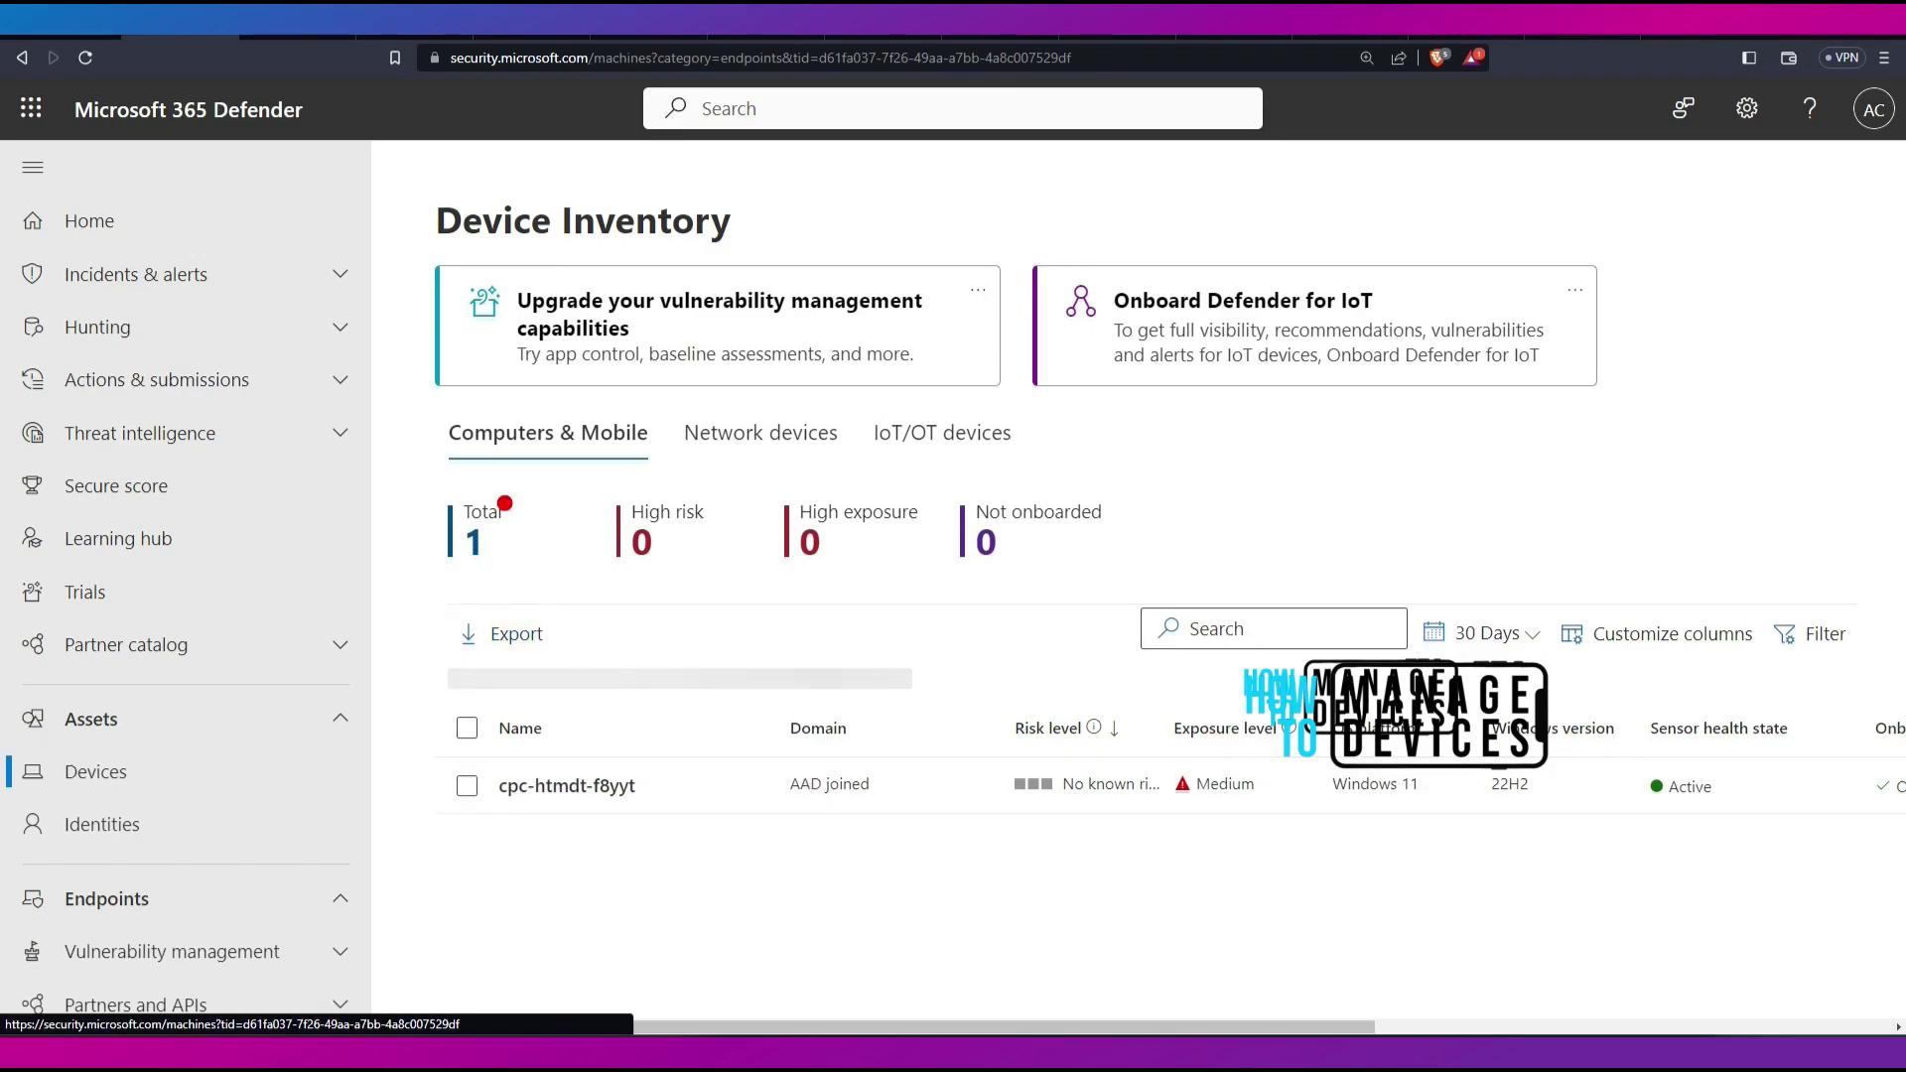
pyautogui.moveTo(504, 503)
pyautogui.mouseDown()
pyautogui.moveTo(407, 546)
pyautogui.moveTo(545, 495)
pyautogui.mouseUp()
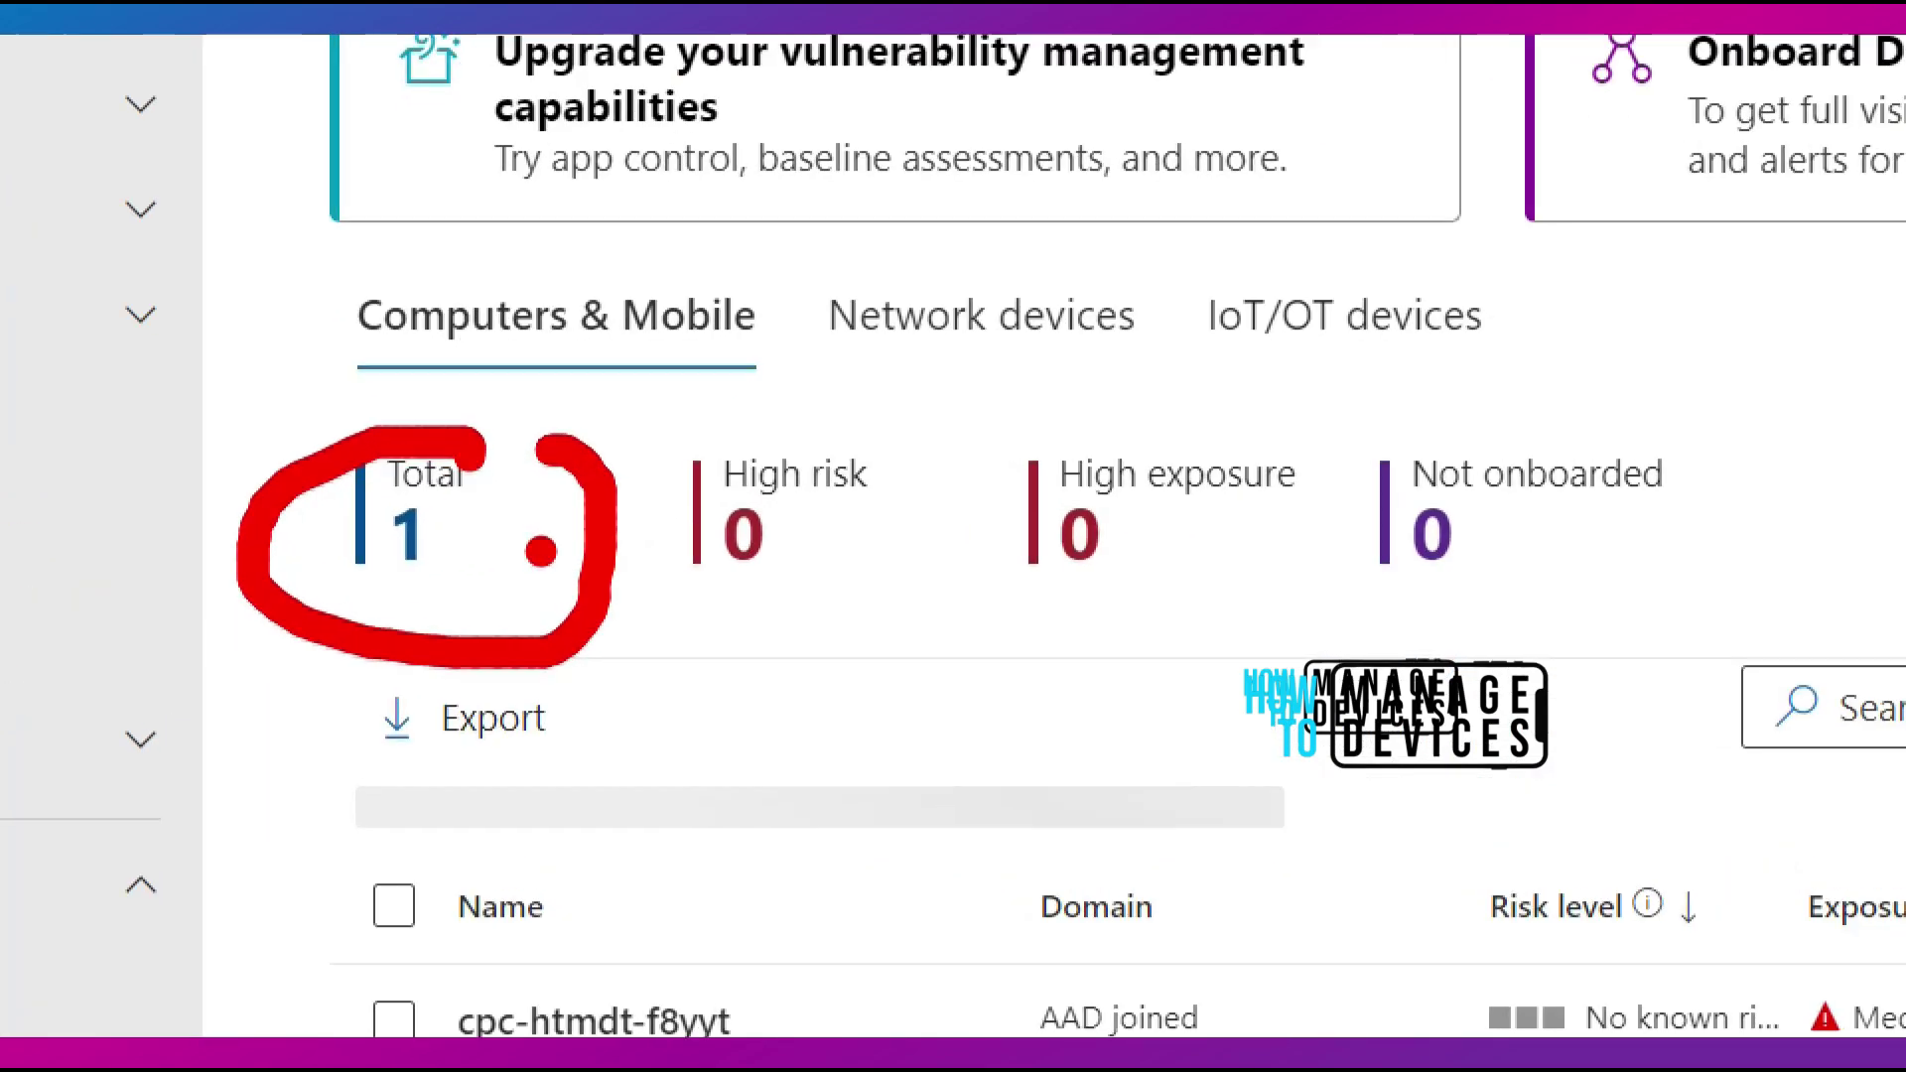
pyautogui.moveTo(1042, 511)
pyautogui.mouseDown()
pyautogui.moveTo(769, 872)
pyautogui.moveTo(873, 931)
pyautogui.mouseUp()
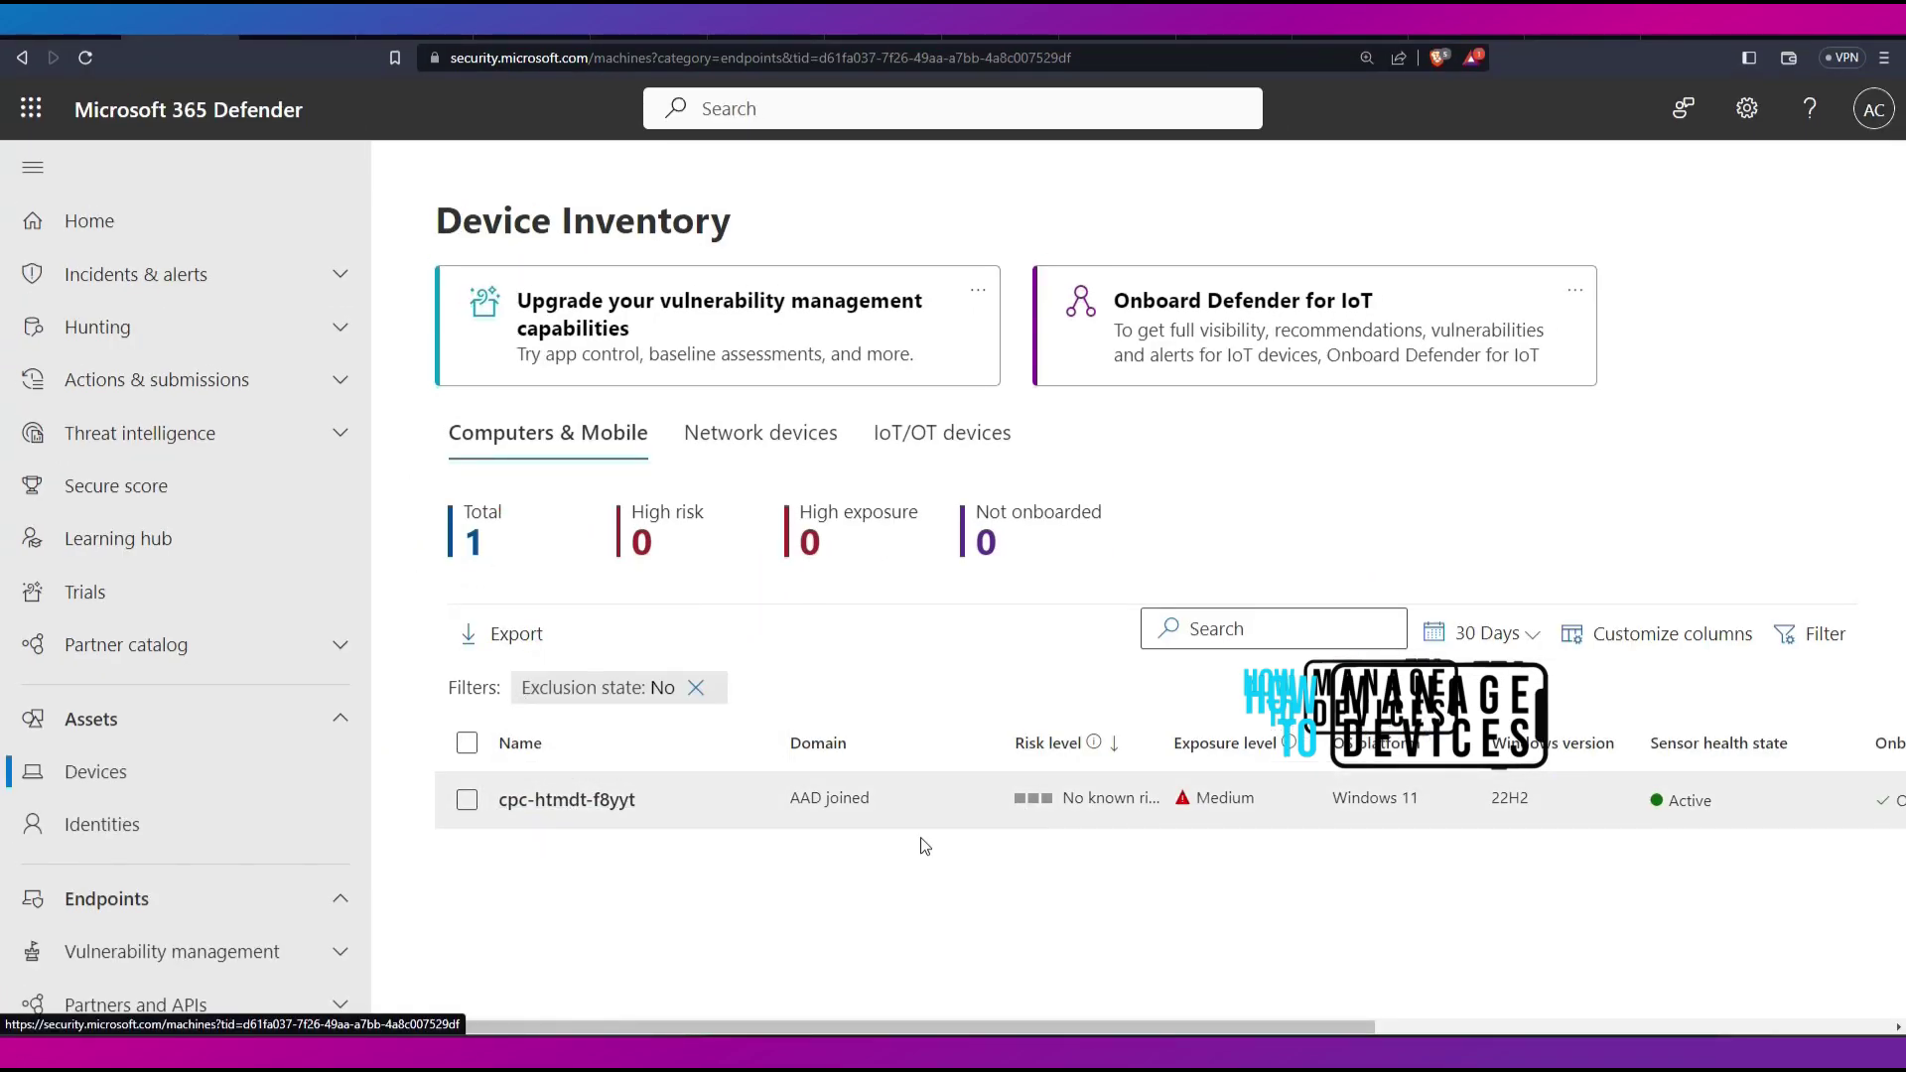
pyautogui.moveTo(779, 835); pyautogui.dragTo(1130, 827)
pyautogui.moveTo(1177, 826); pyautogui.dragTo(1615, 829)
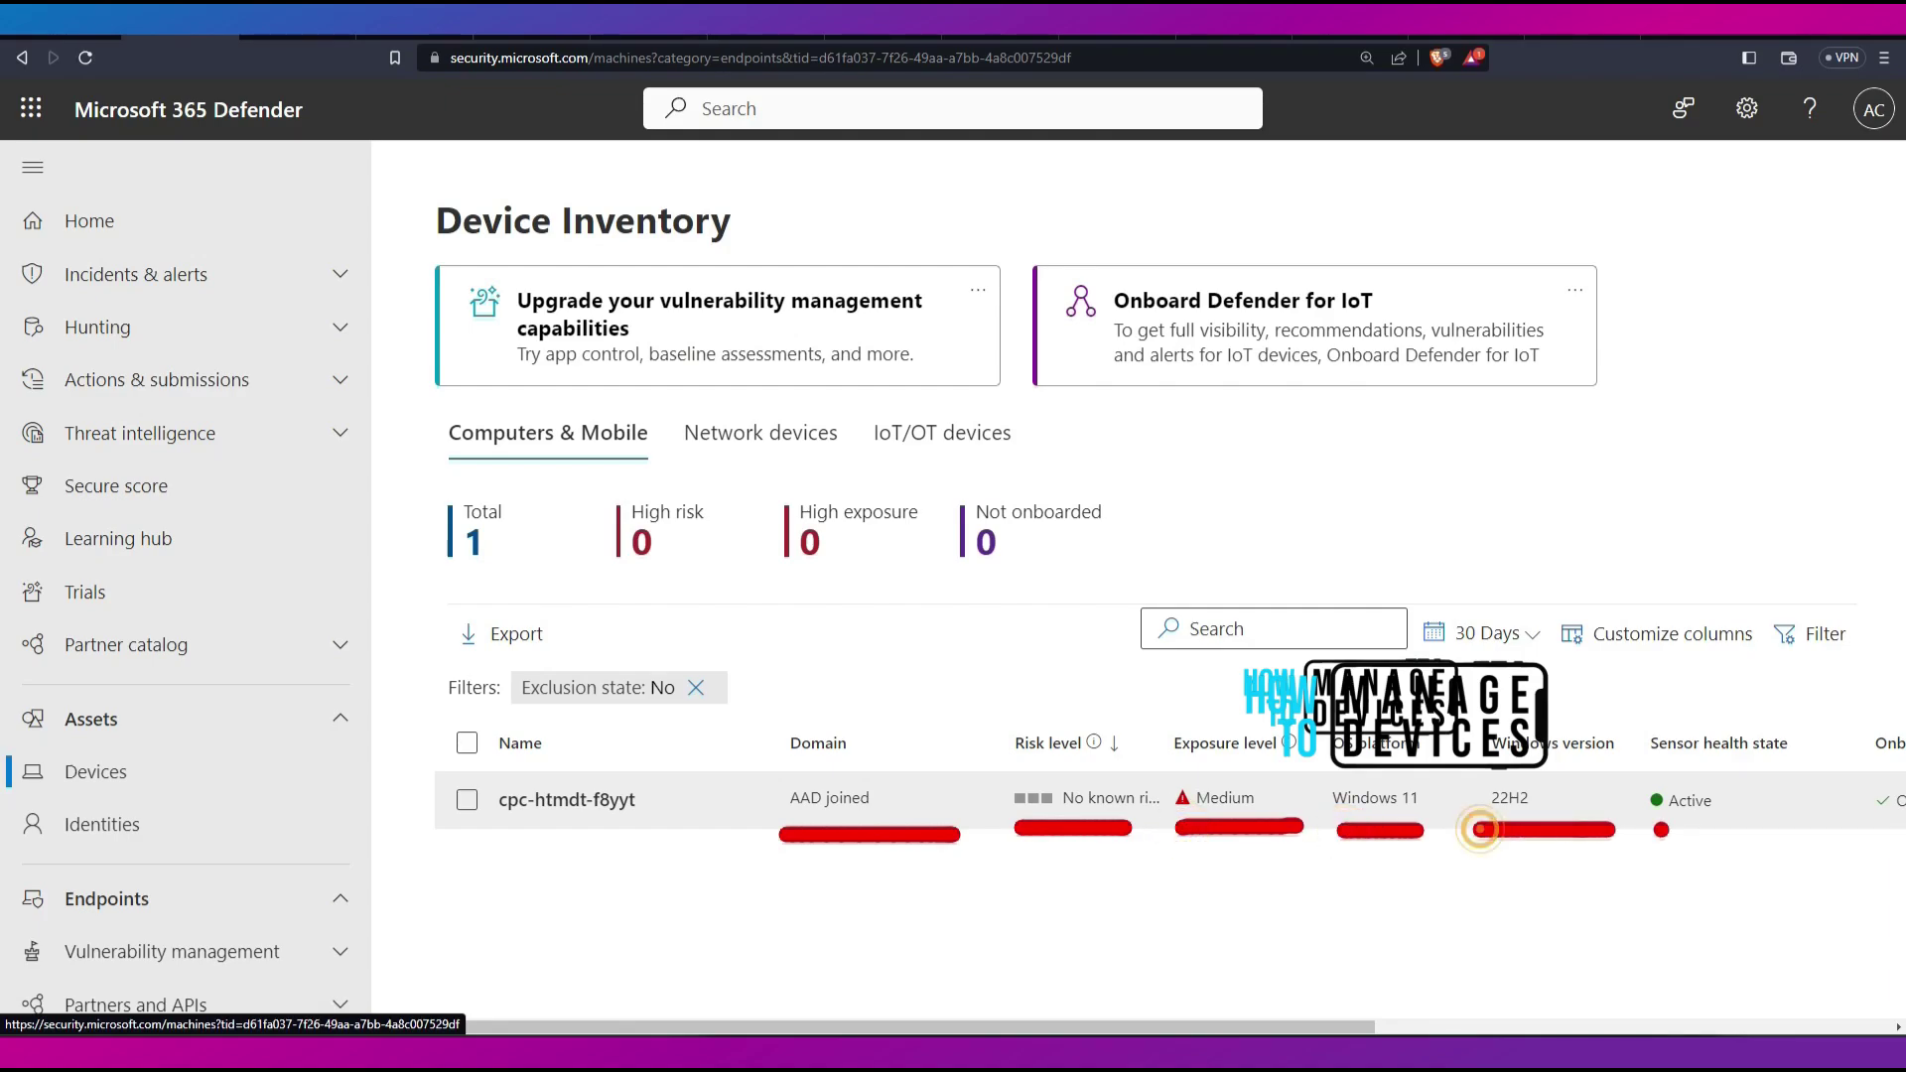
pyautogui.press('Escape')
# - Scroll the device table right to show it is onboarded and managed by Intune
pyautogui.moveTo(1345, 1025); pyautogui.dragTo(1815, 1030)
pyautogui.moveTo(1131, 831); pyautogui.dragTo(1348, 831)
pyautogui.press('Escape')
pyautogui.moveTo(1583, 1025); pyautogui.dragTo(1720, 1017)
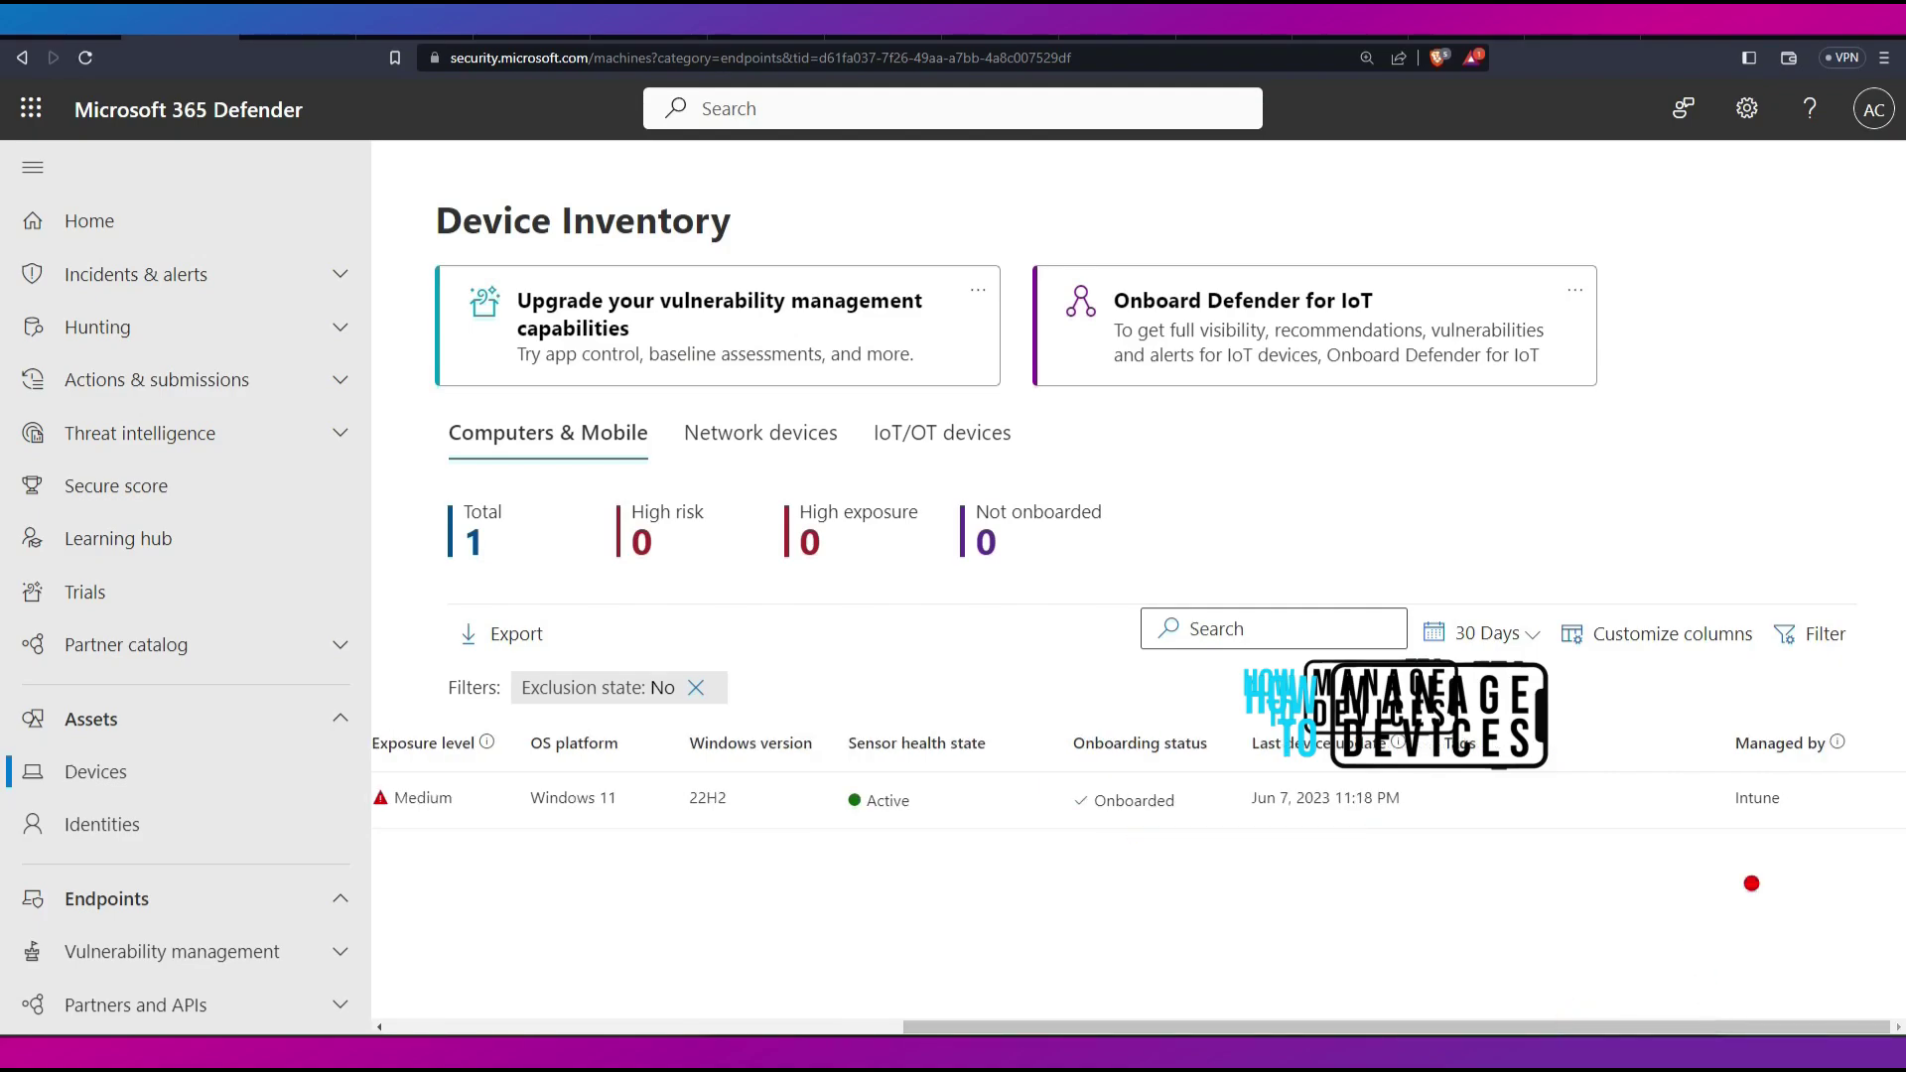
pyautogui.moveTo(1773, 682)
pyautogui.mouseDown()
pyautogui.moveTo(1866, 799)
pyautogui.moveTo(1776, 684)
pyautogui.mouseUp()
pyautogui.press('Escape')
pyautogui.moveTo(1839, 751)
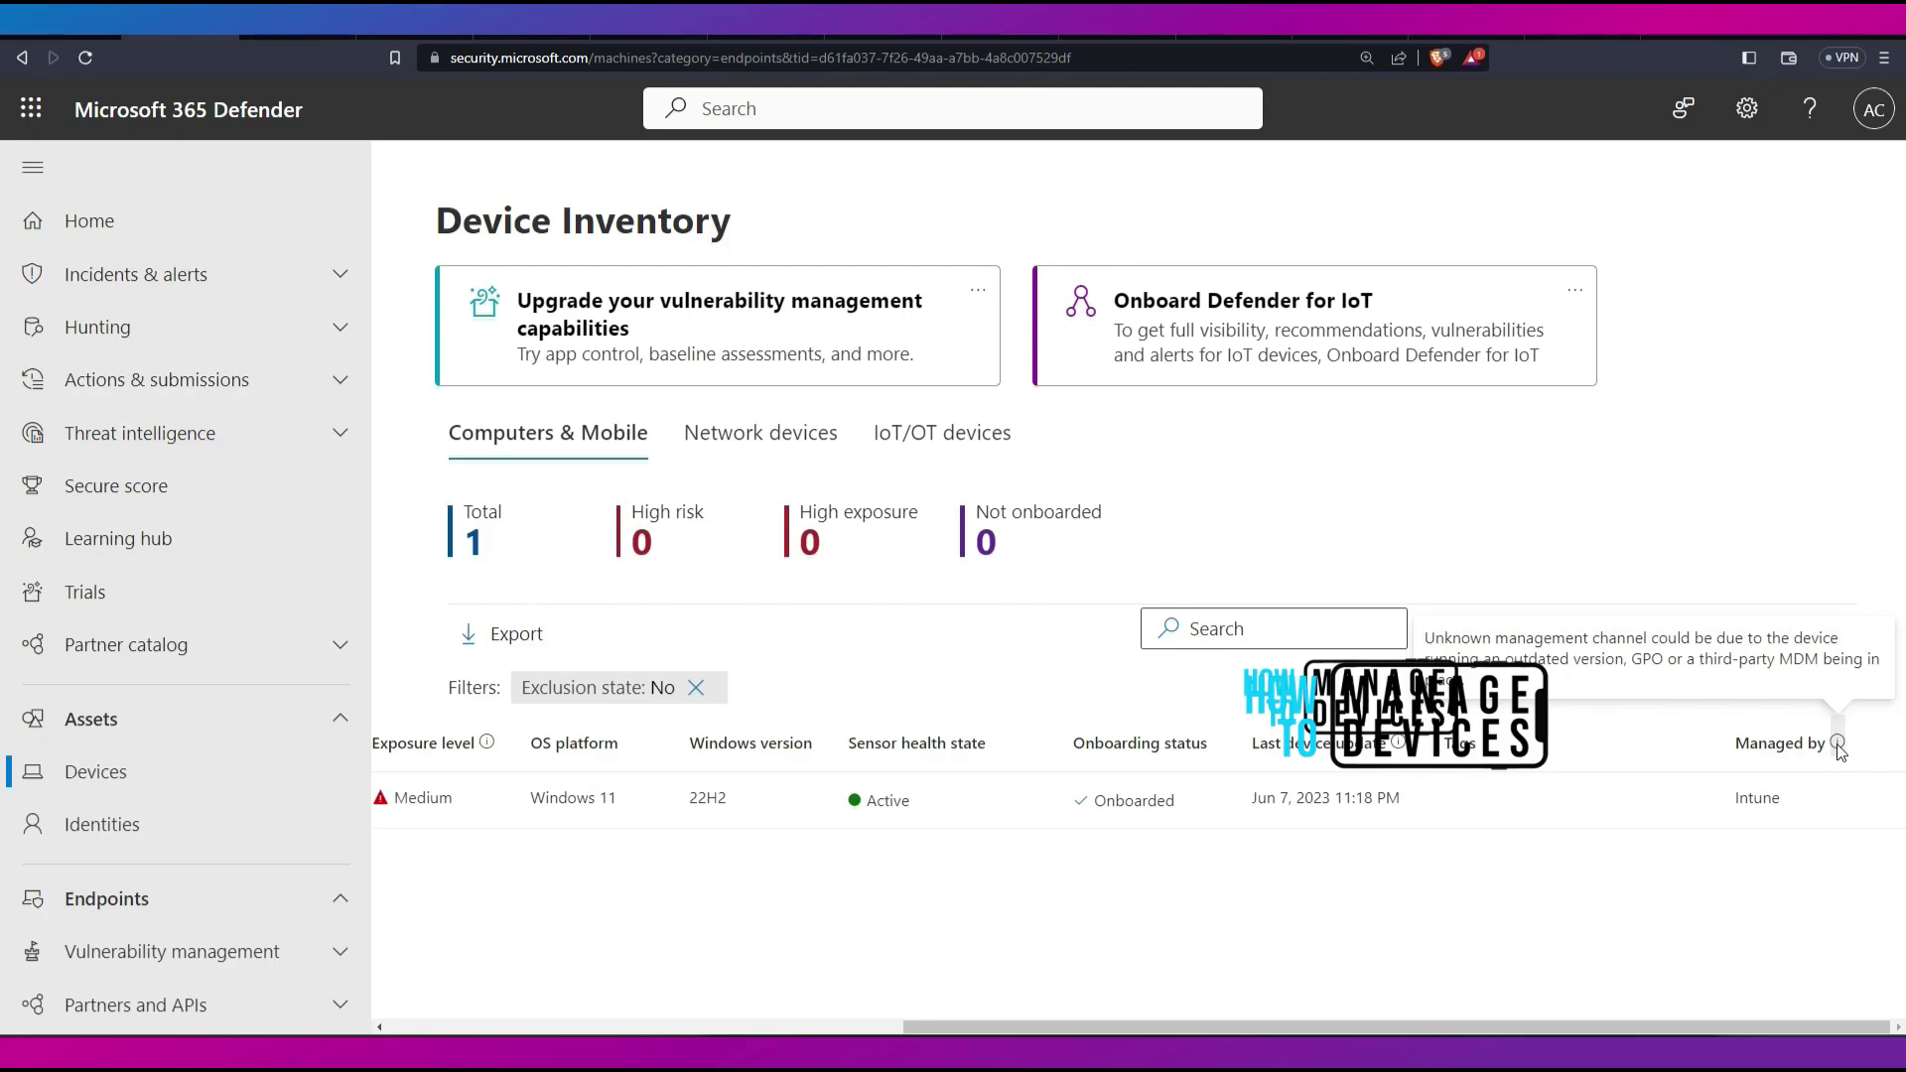
pyautogui.hscroll(-10, 596, 809)
pyautogui.click(594, 802)
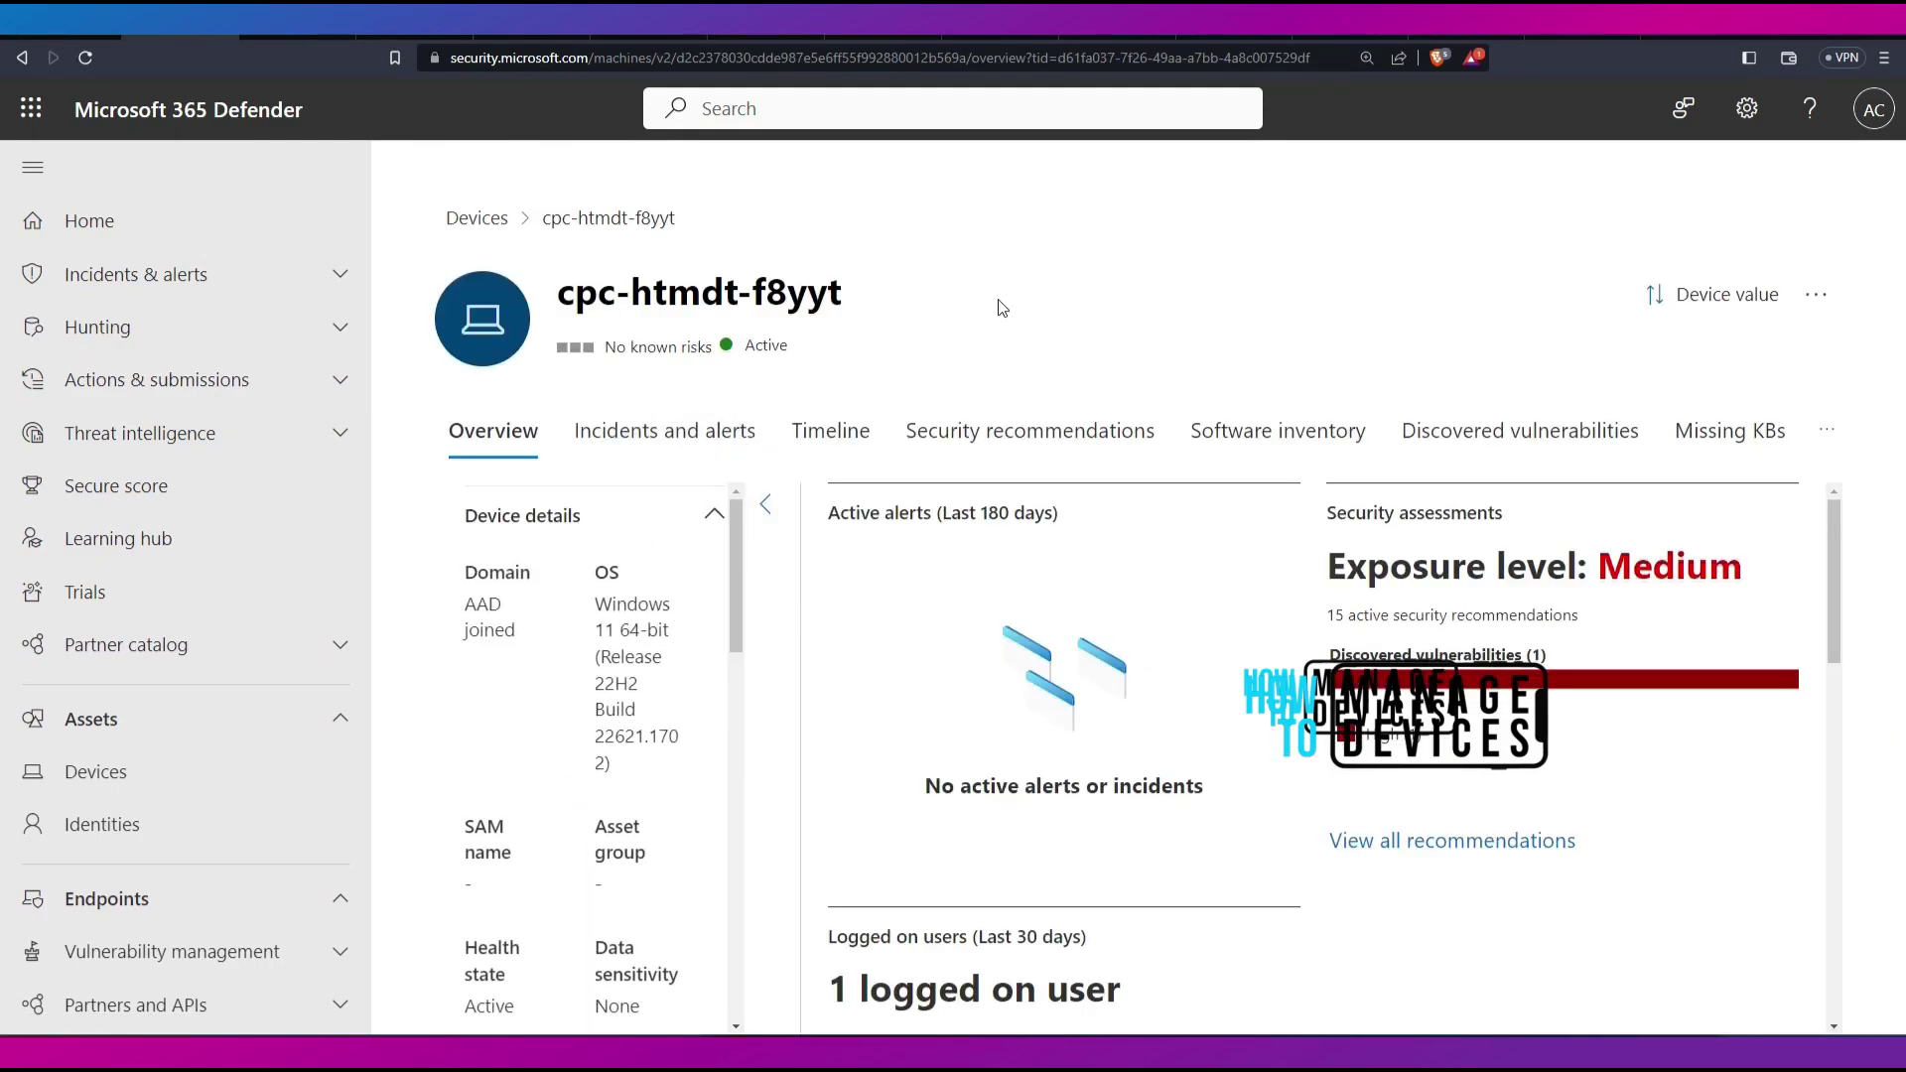
pyautogui.moveTo(563, 338)
pyautogui.mouseDown()
pyautogui.moveTo(882, 336)
pyautogui.moveTo(768, 256)
pyautogui.moveTo(578, 281)
pyautogui.mouseUp()
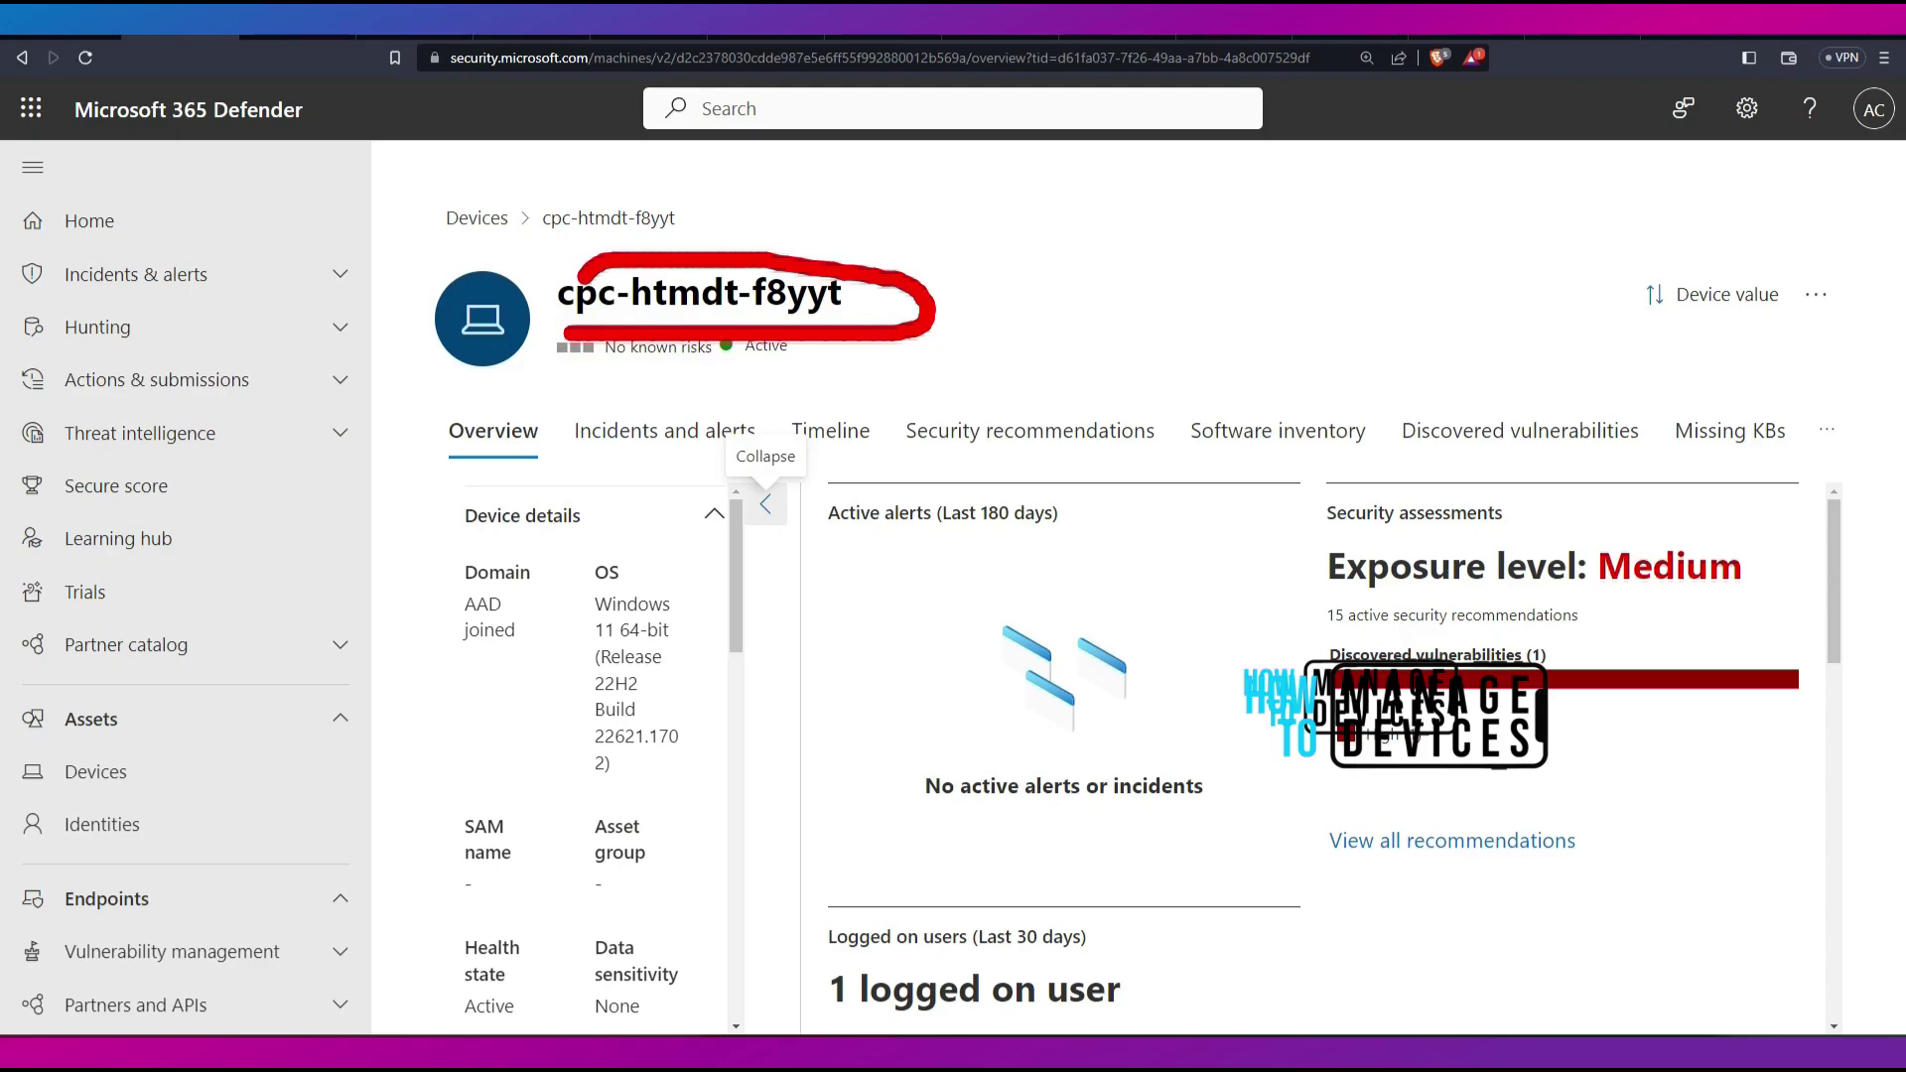
pyautogui.press('Escape')
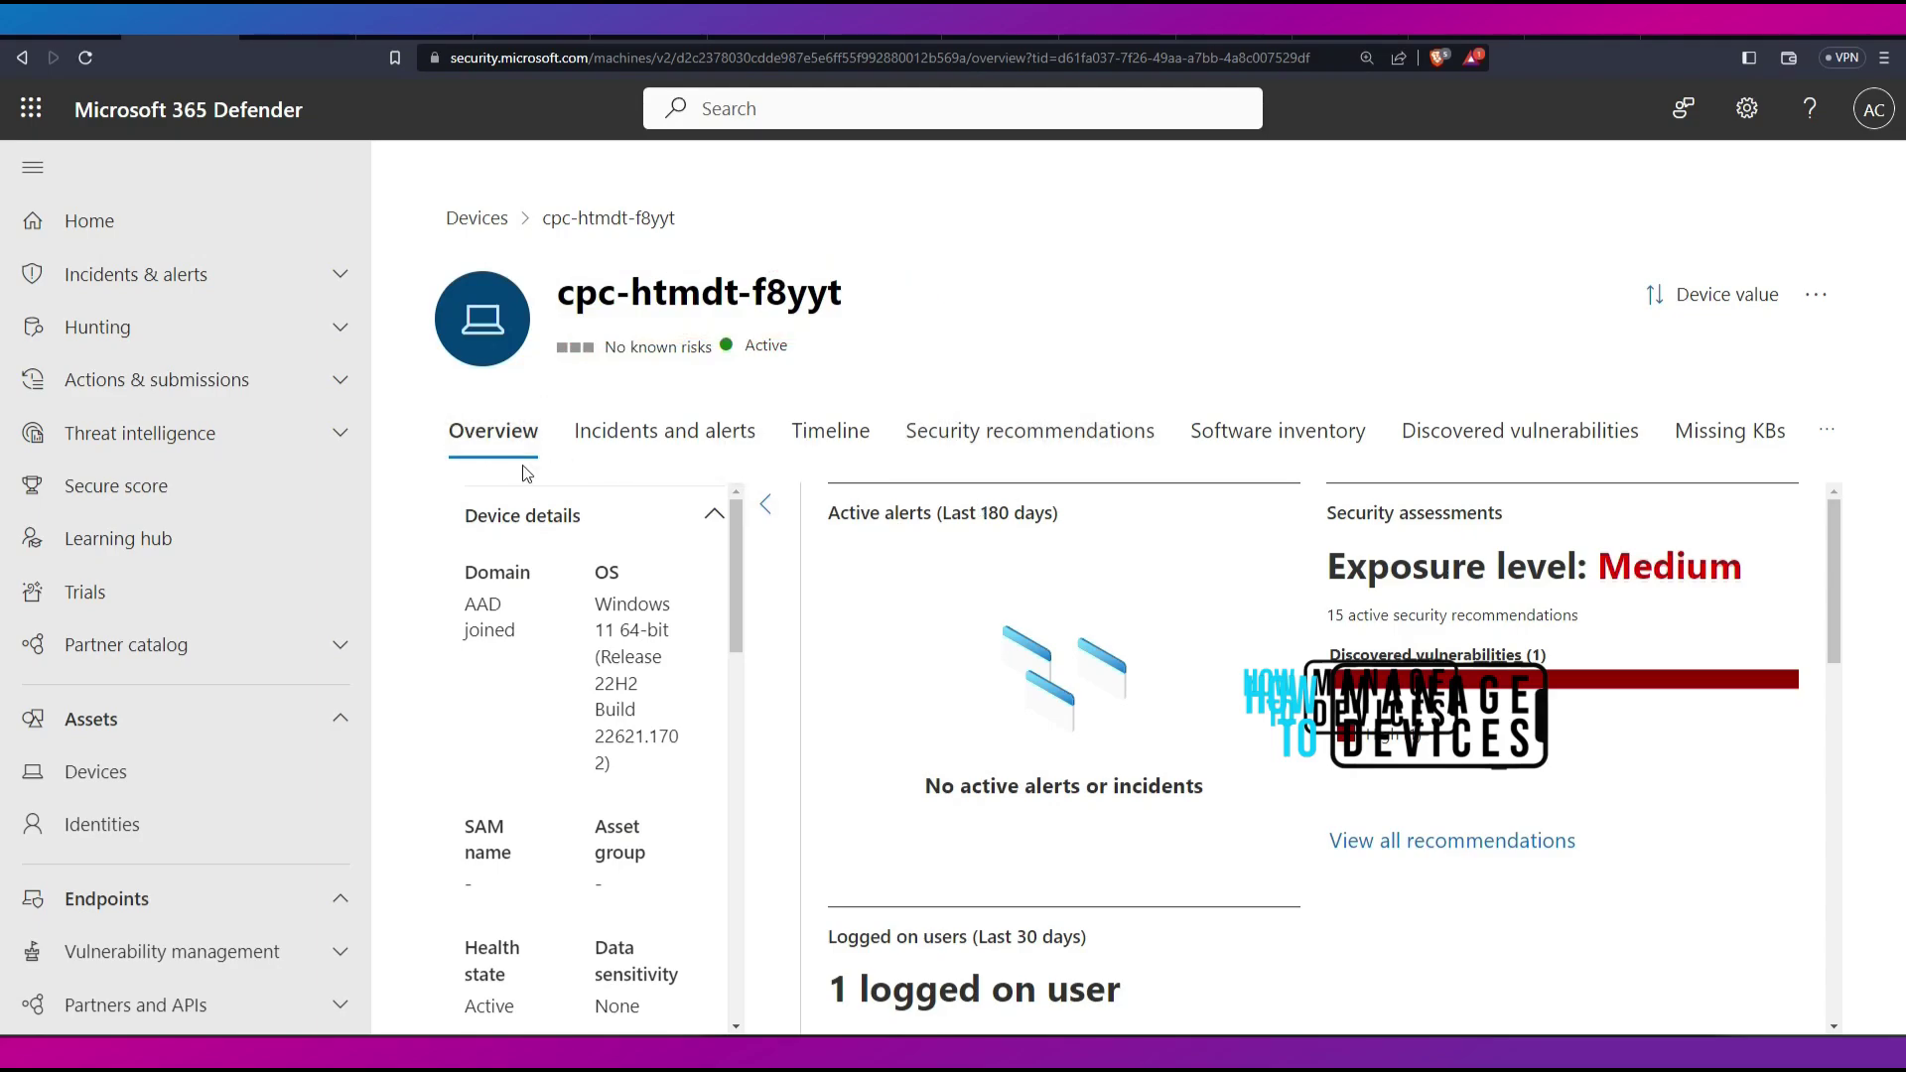
pyautogui.moveTo(606, 313); pyautogui.dragTo(541, 381)
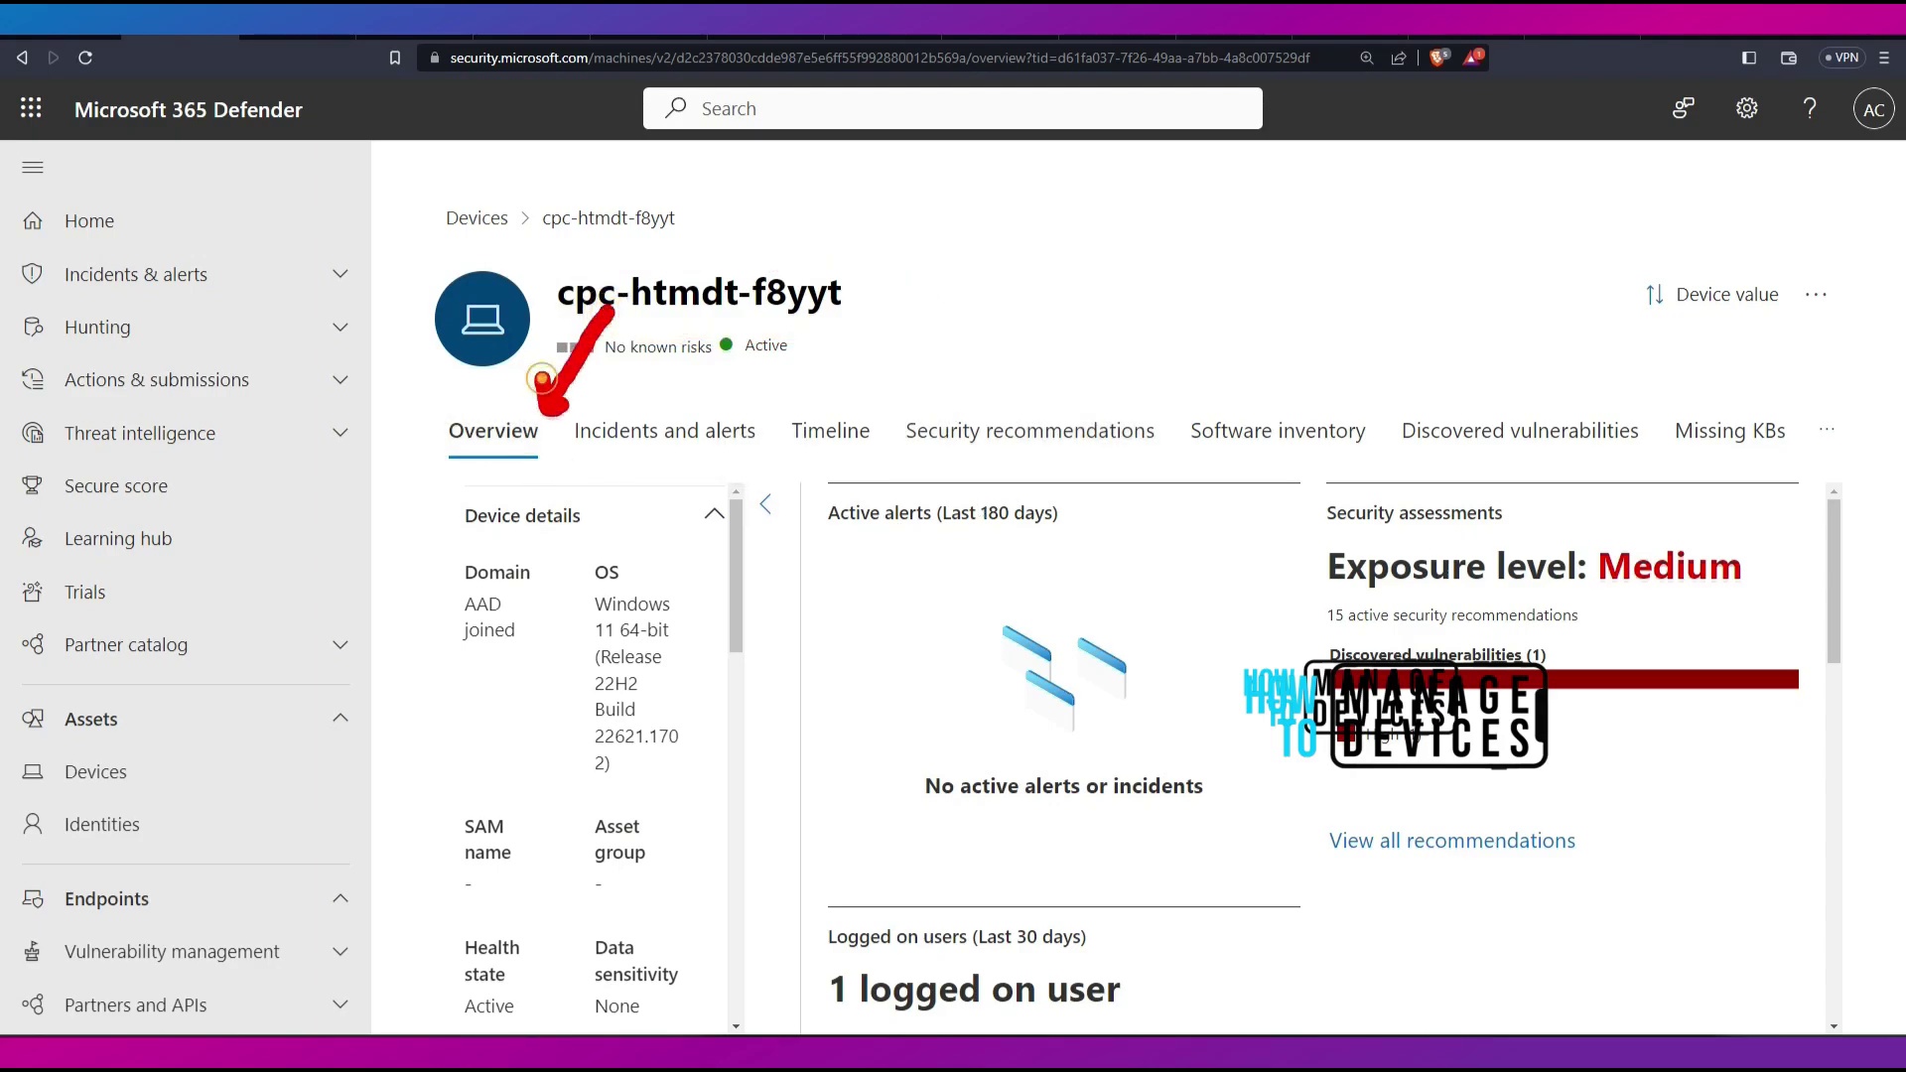
pyautogui.press('Escape')
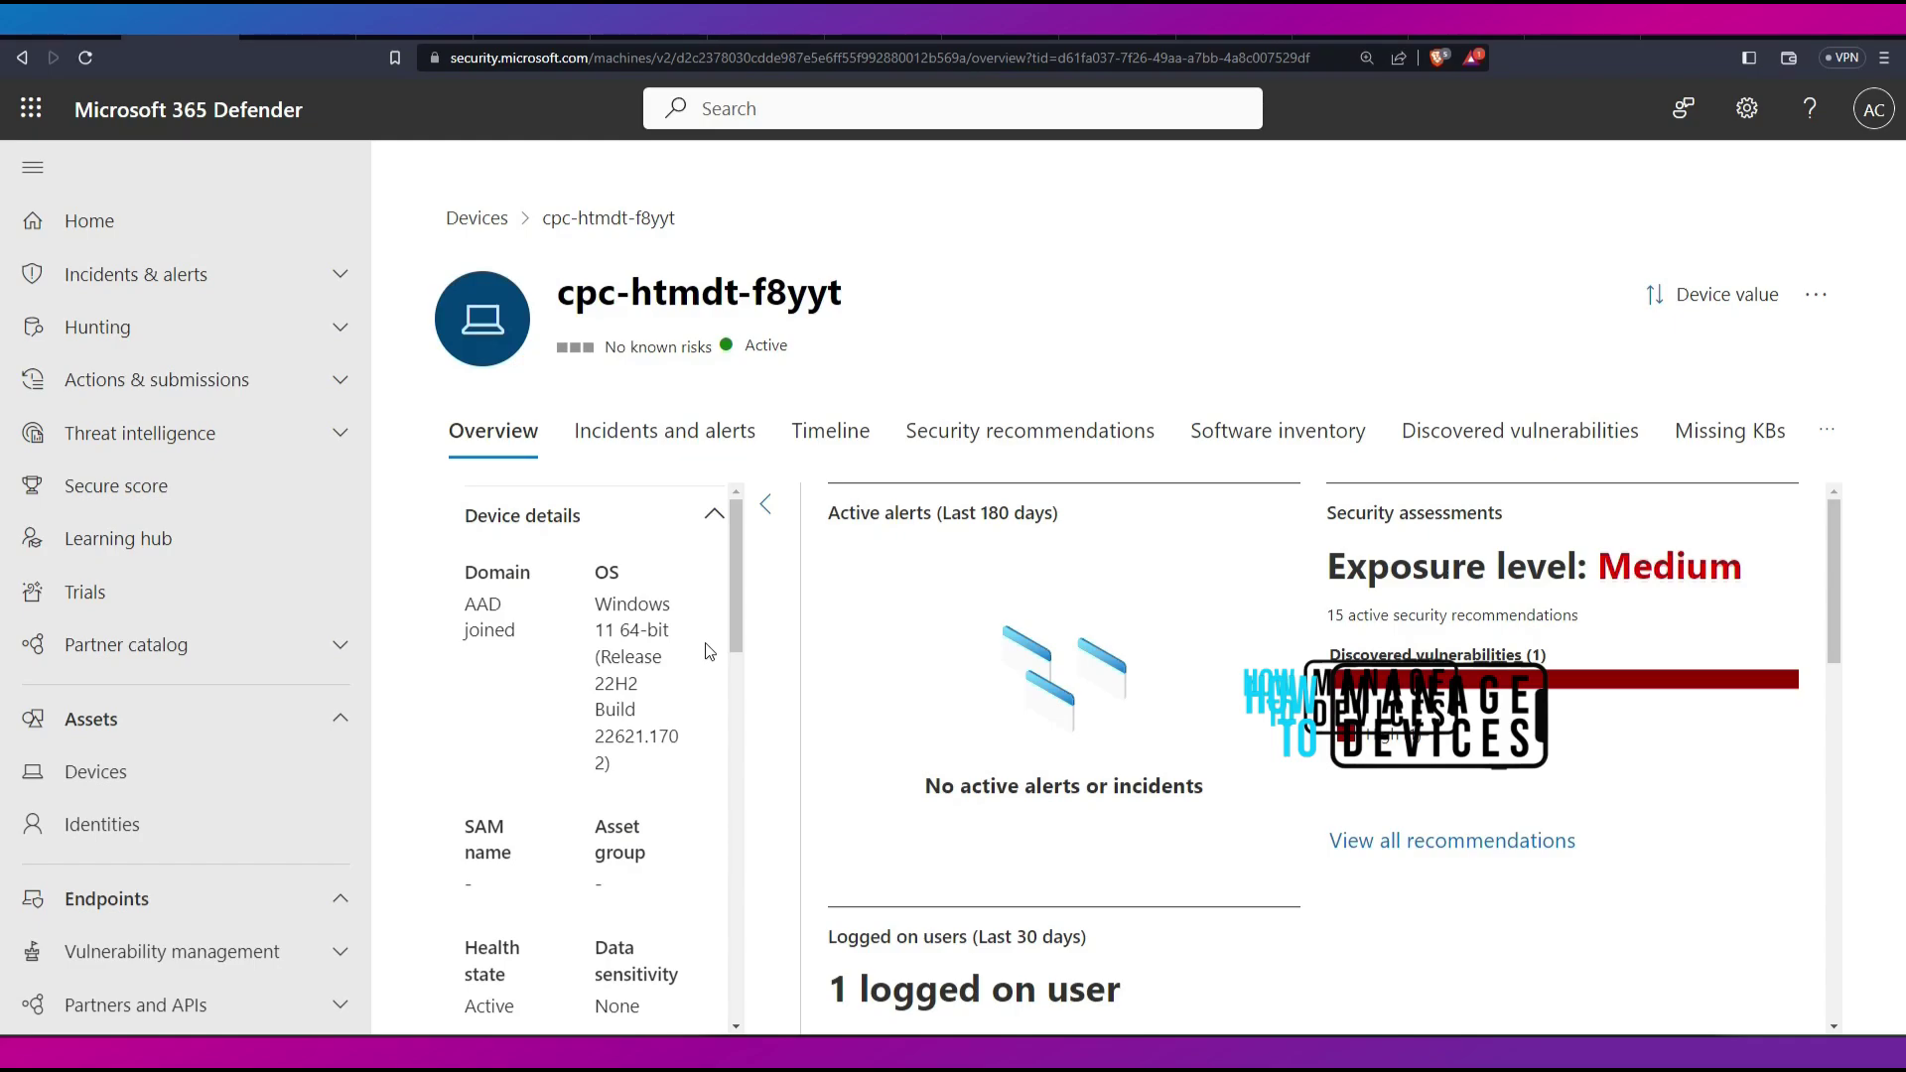
pyautogui.scroll(-15, 708, 651)
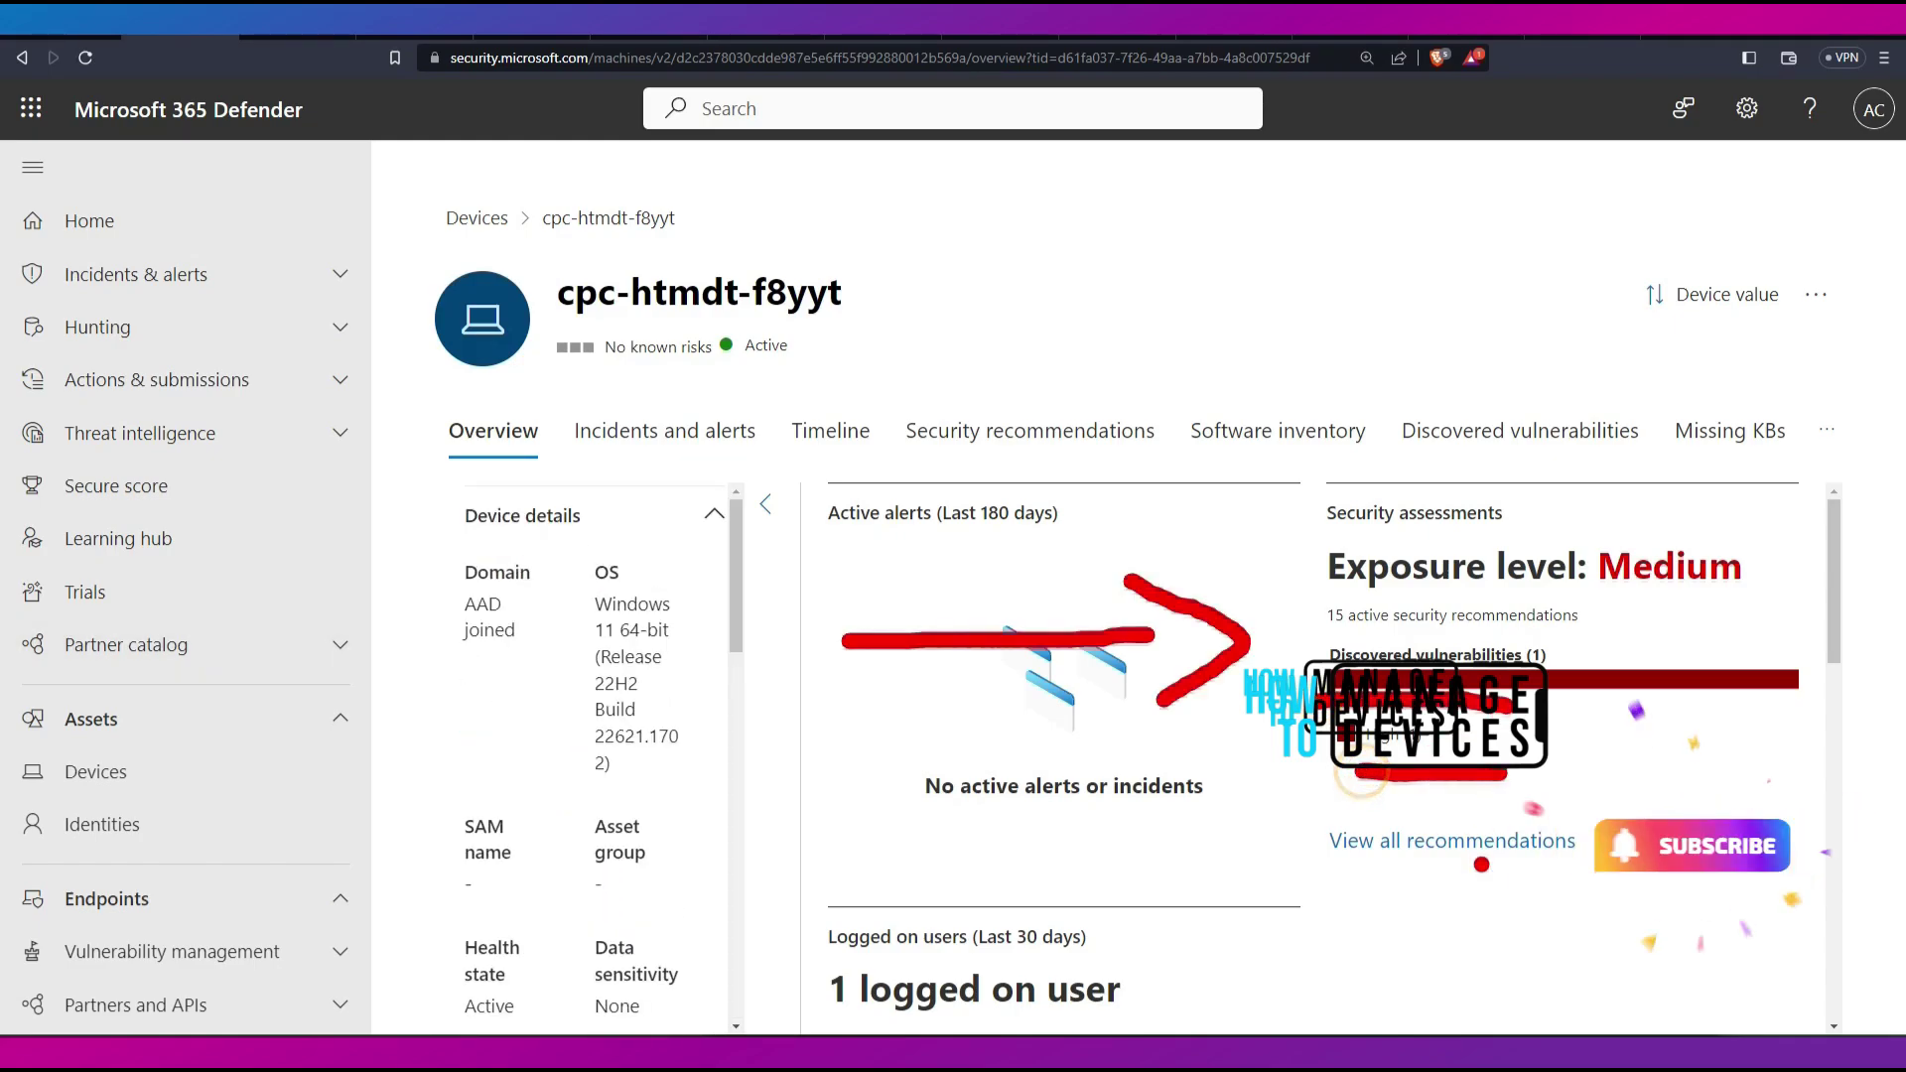
pyautogui.press('Escape')
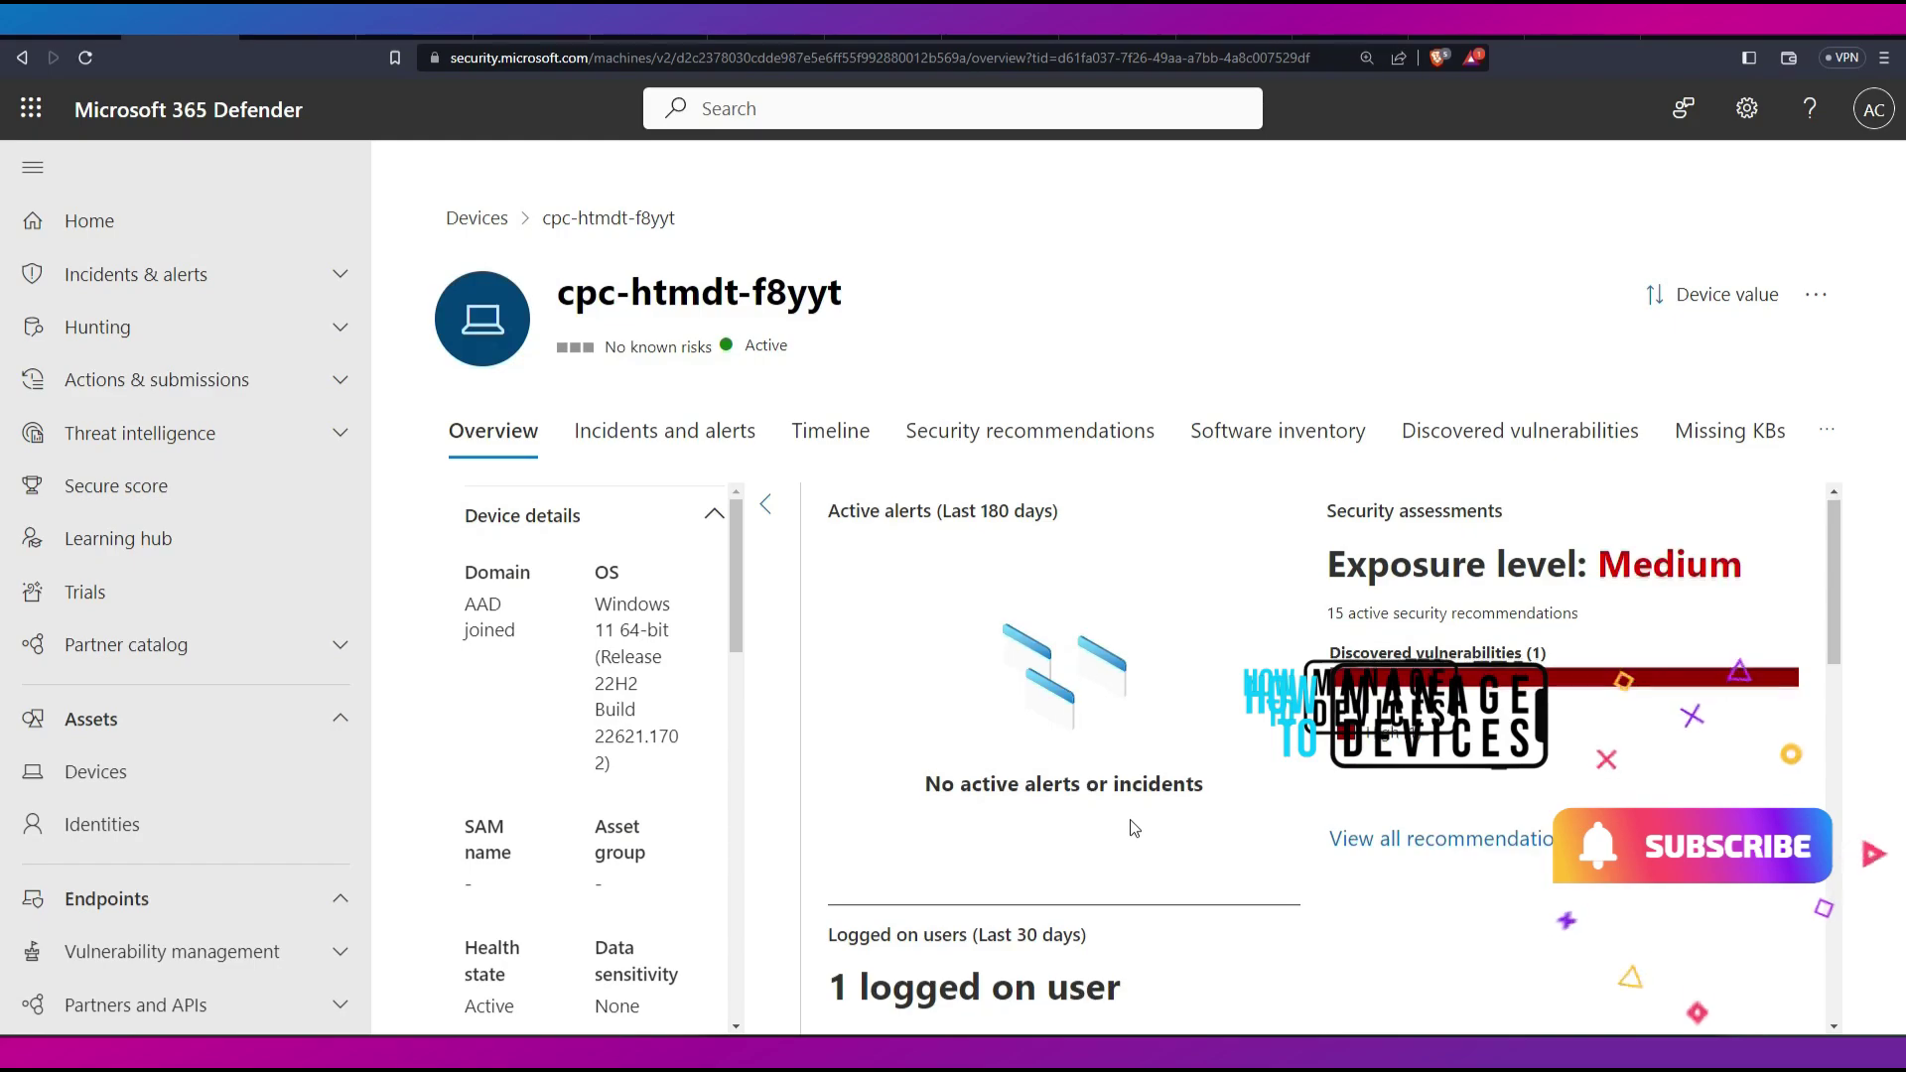
pyautogui.scroll(-10, 1134, 827)
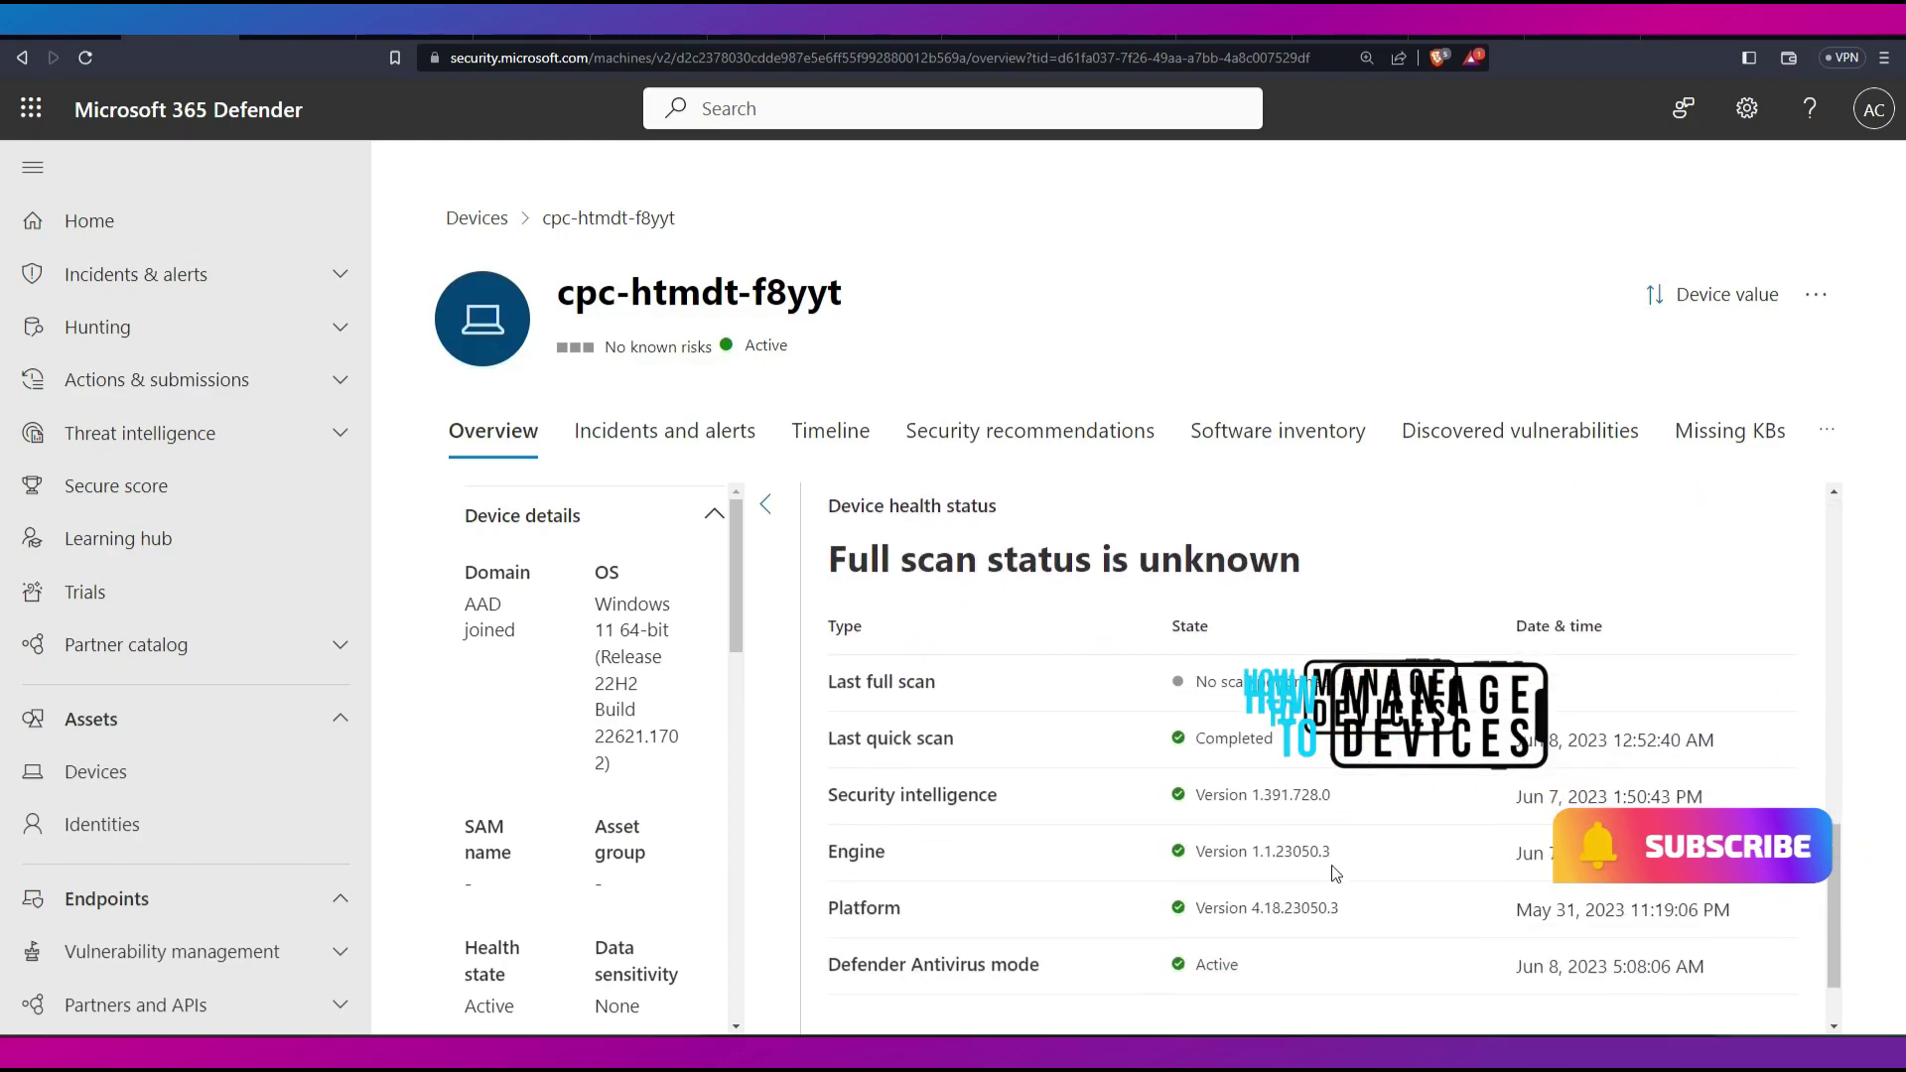
pyautogui.scroll(-1, 1334, 873)
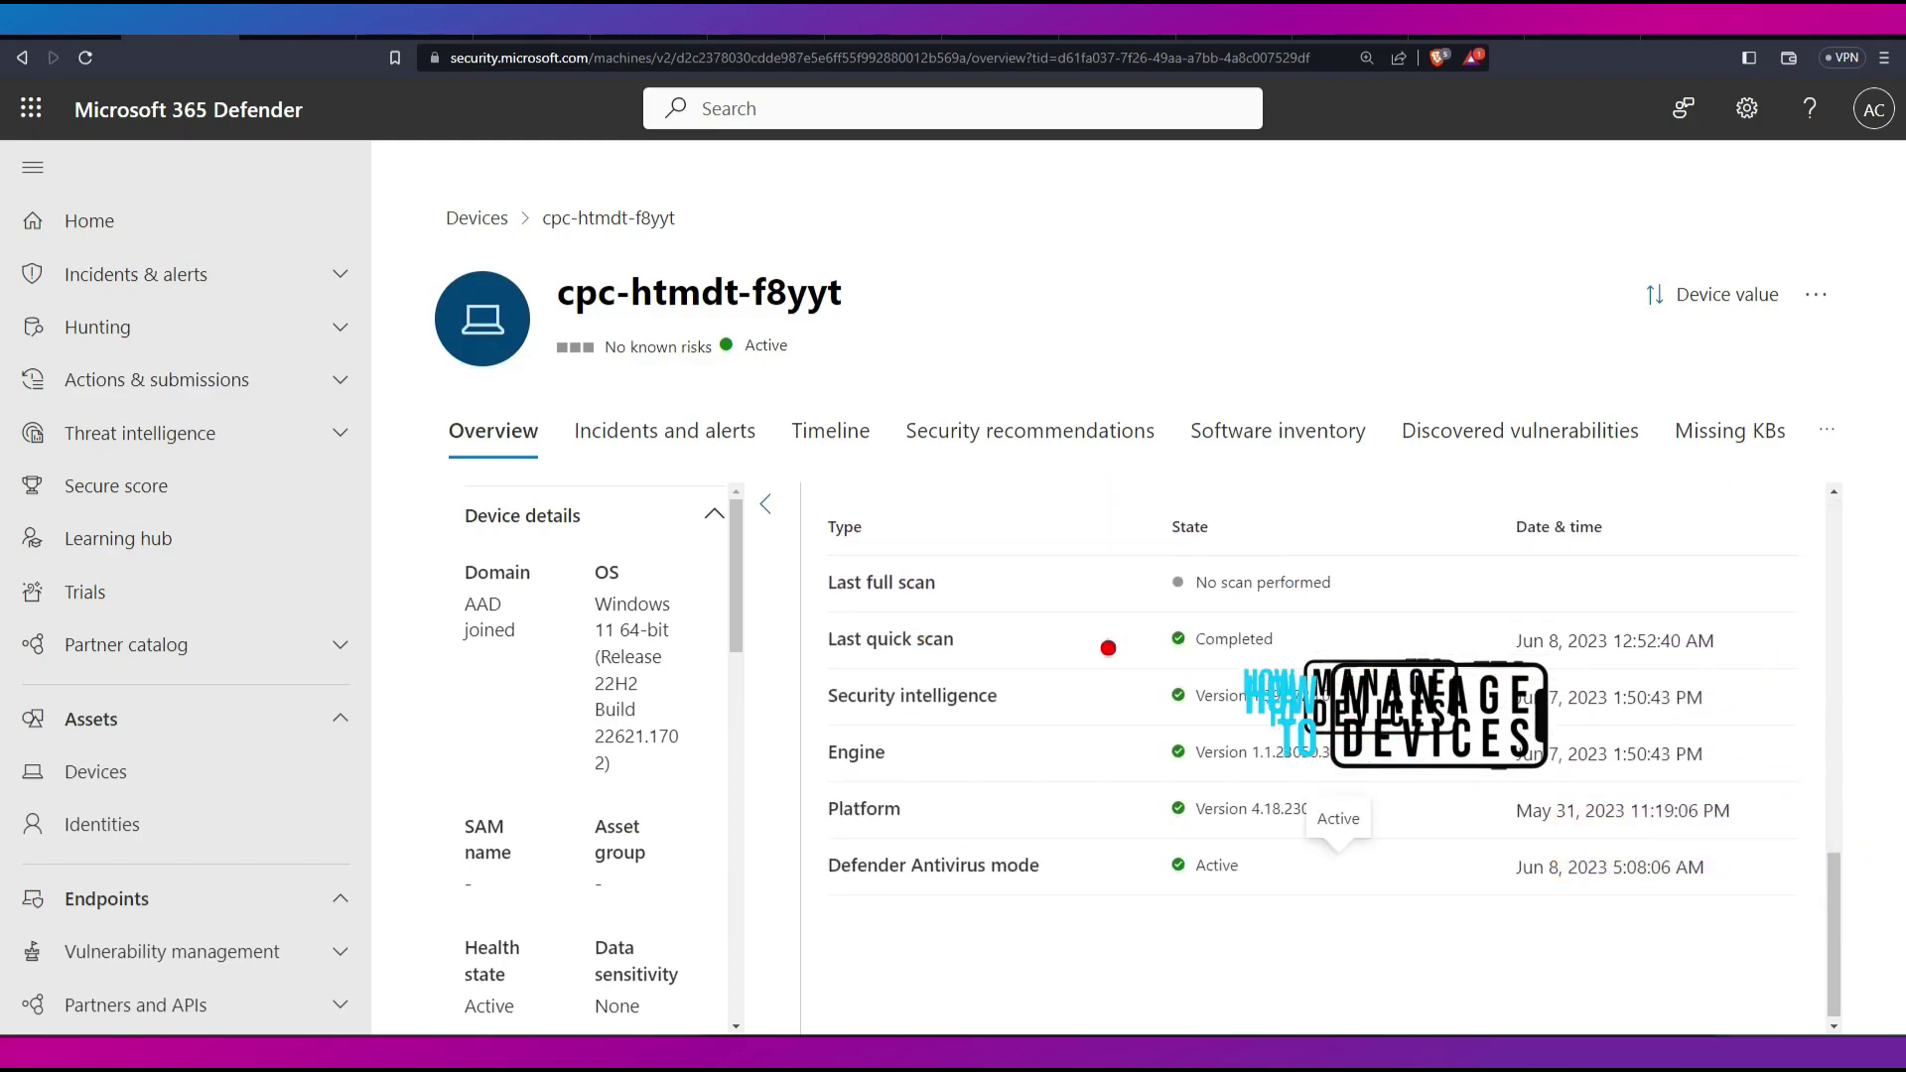
pyautogui.moveTo(823, 613)
pyautogui.mouseDown()
pyautogui.moveTo(745, 824)
pyautogui.moveTo(871, 983)
pyautogui.mouseUp()
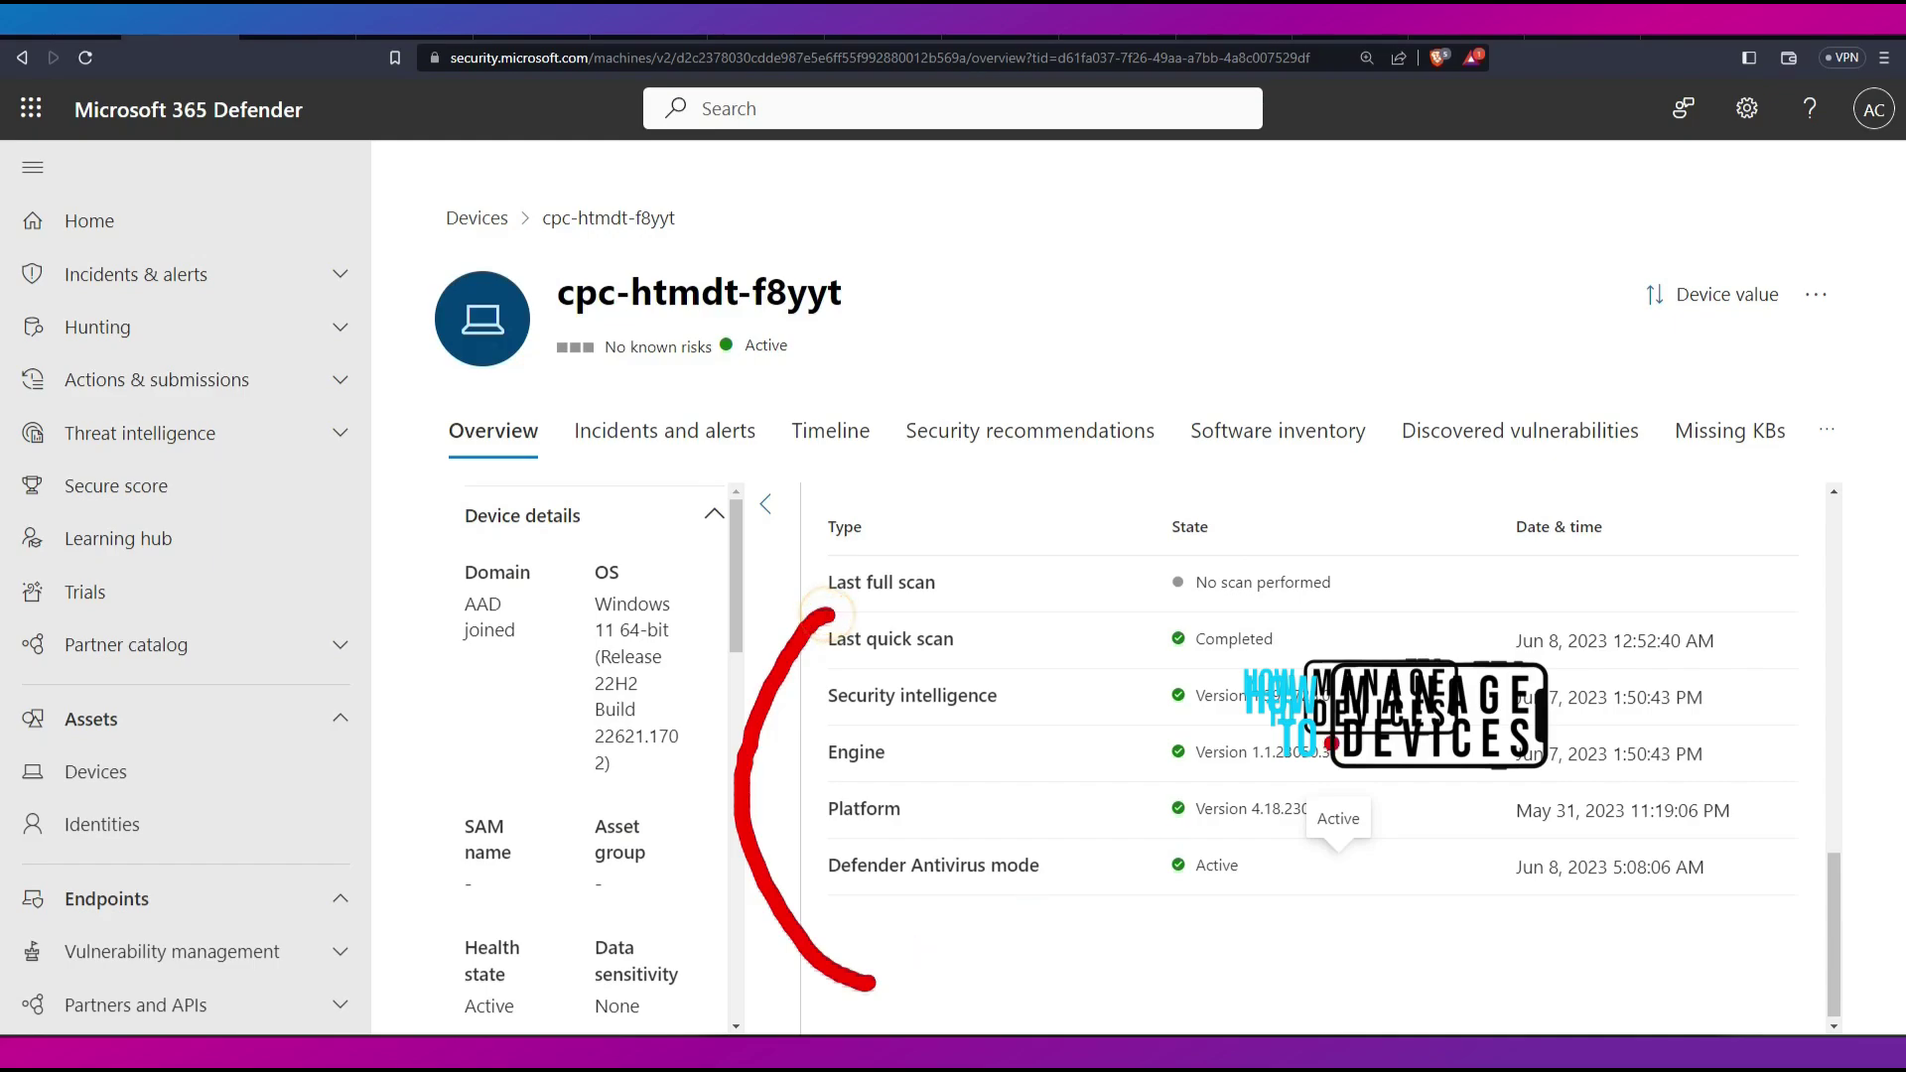
pyautogui.moveTo(1369, 617); pyautogui.dragTo(1404, 905)
pyautogui.press('Escape')
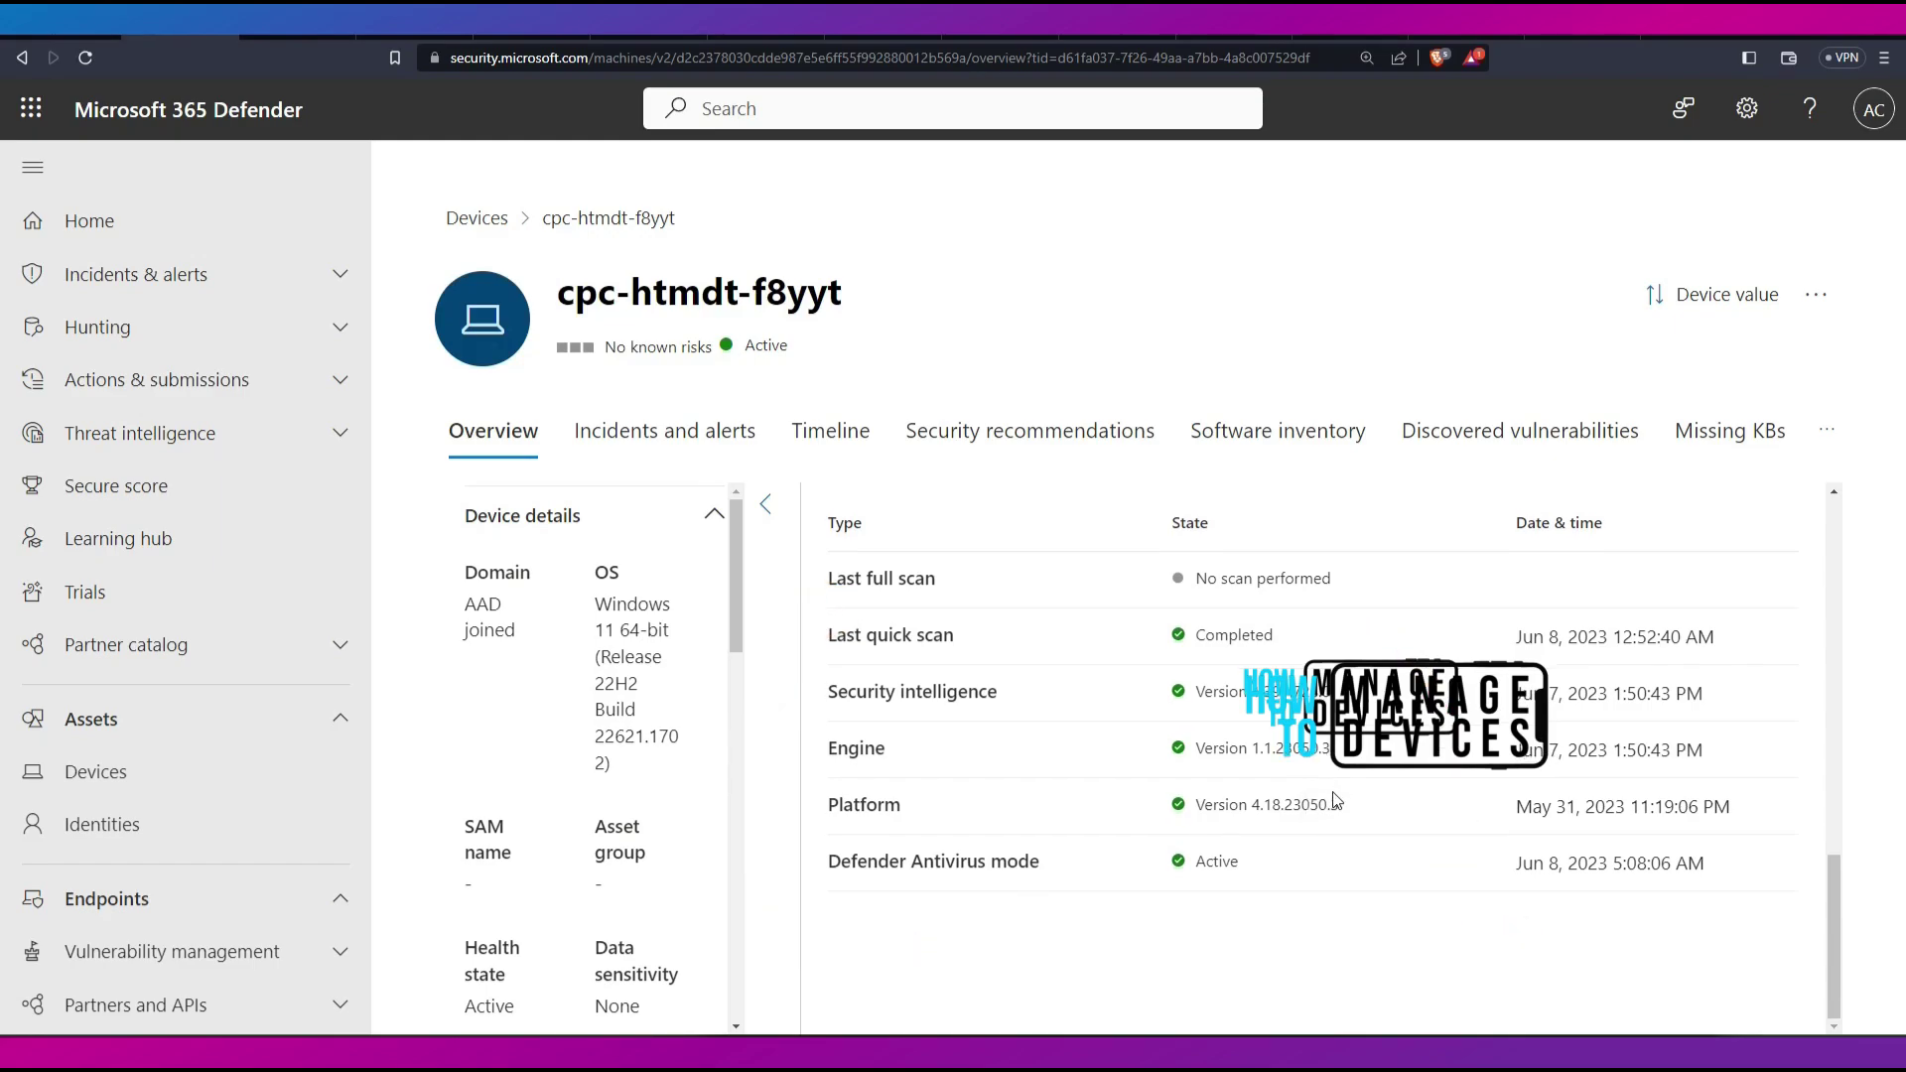
pyautogui.scroll(8, 1426, 856)
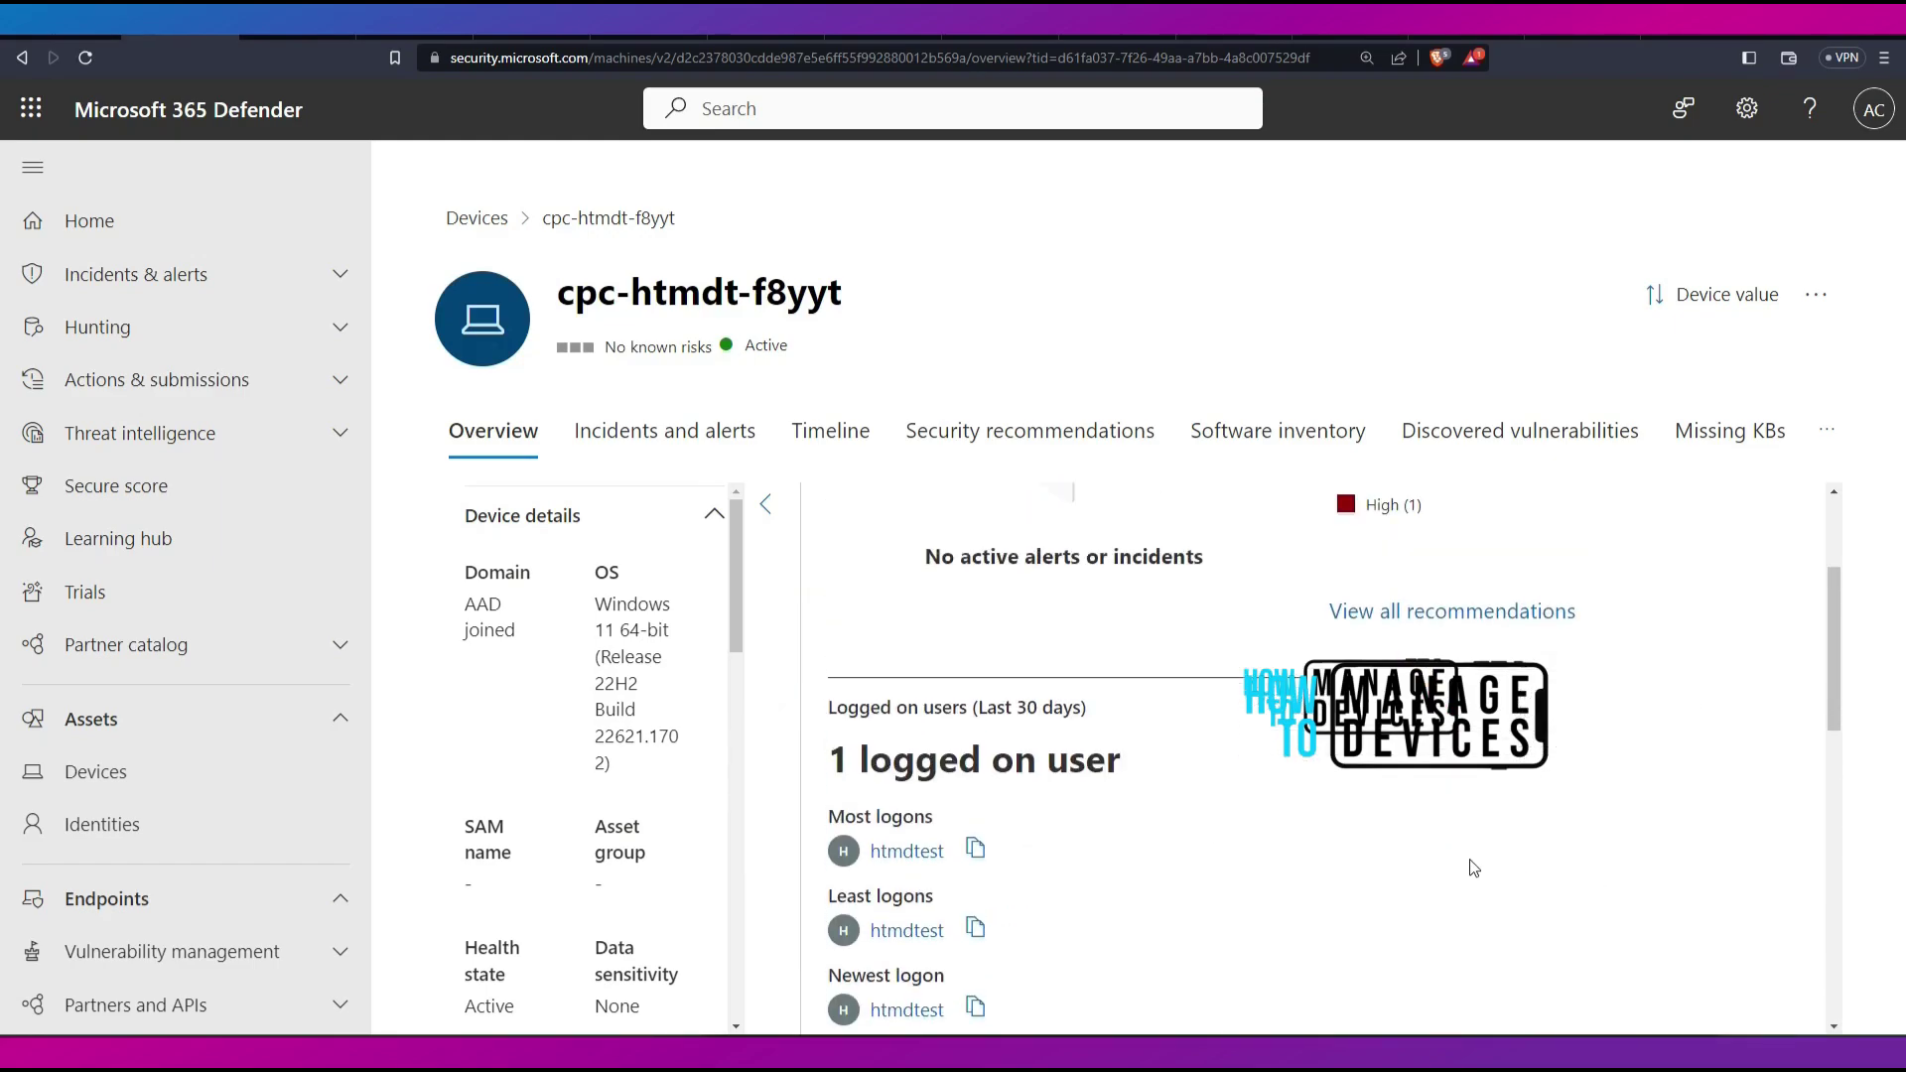
# - Confirm the cloud PC's Incidents and alerts tab is empty, then bring up its Timeline
pyautogui.click(664, 430)
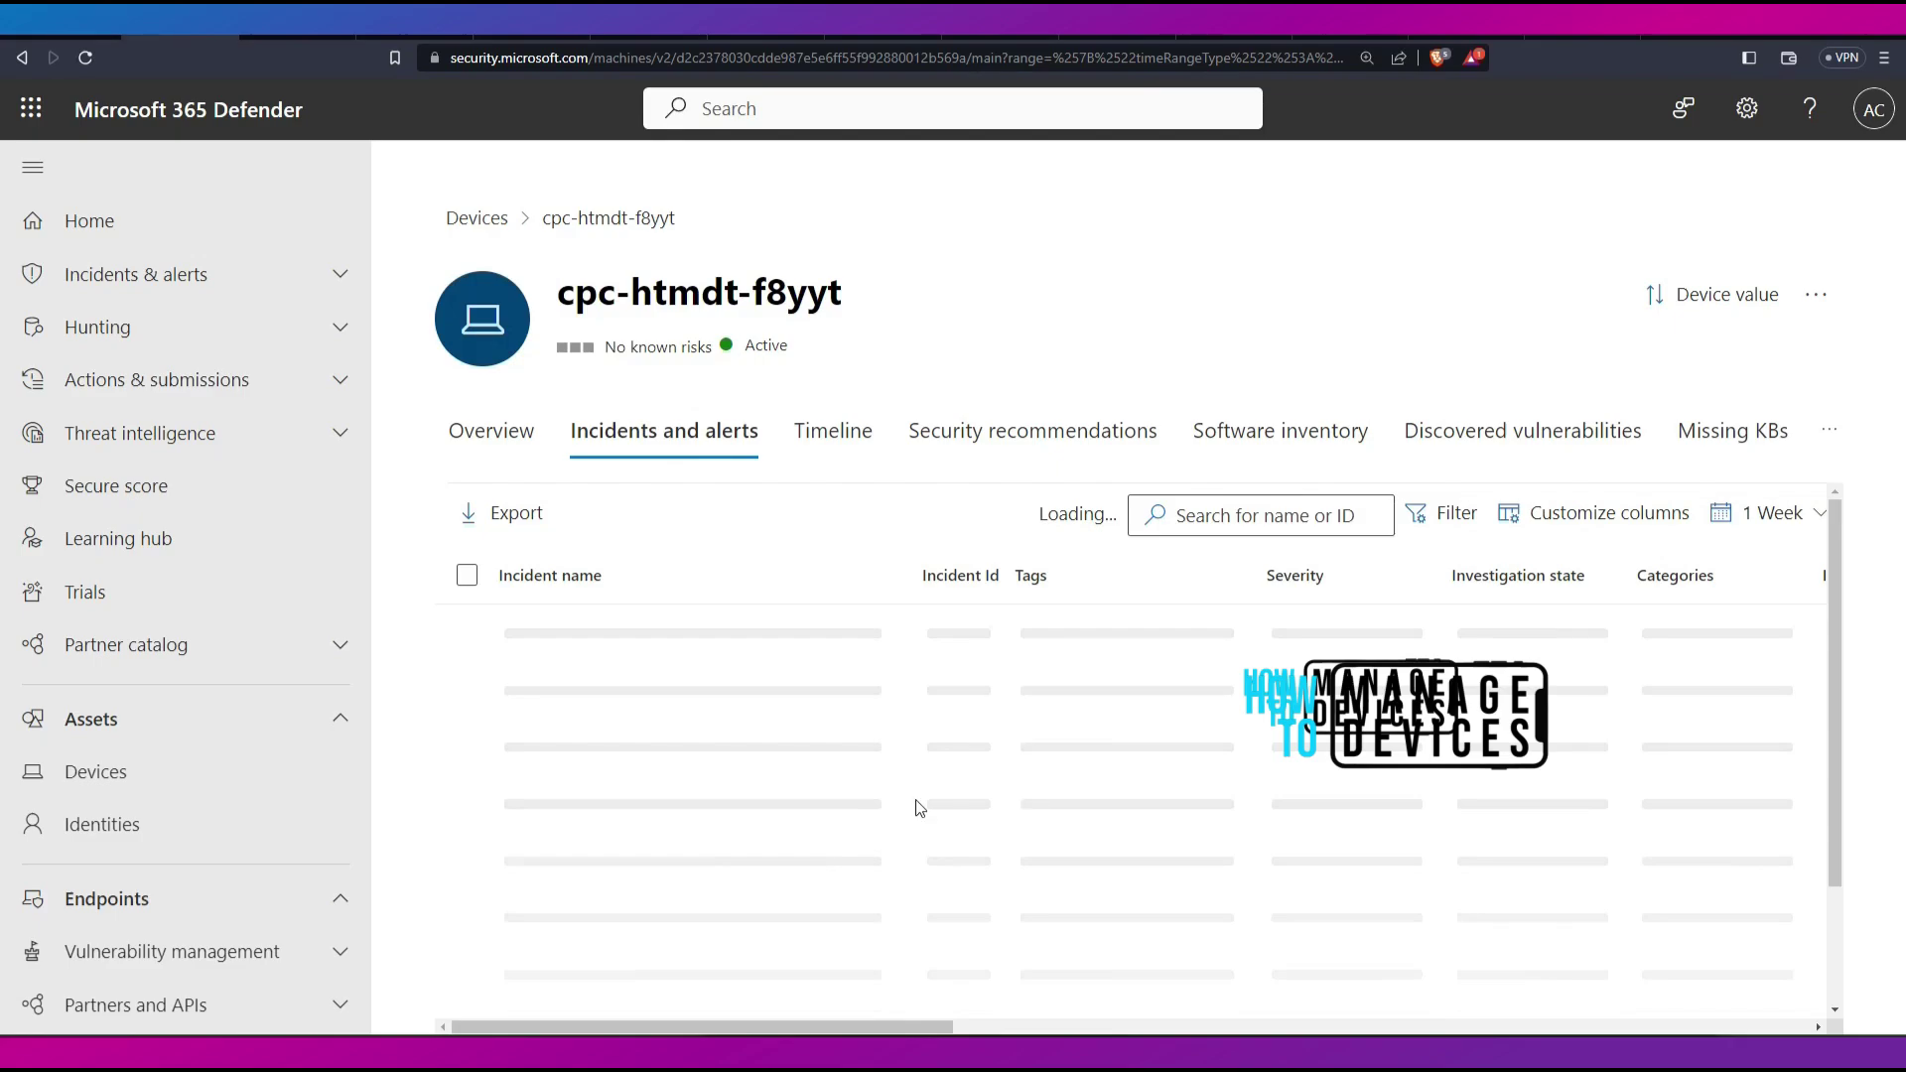
pyautogui.moveTo(744, 683)
pyautogui.mouseDown()
pyautogui.moveTo(833, 673)
pyautogui.moveTo(742, 812)
pyautogui.mouseUp()
pyautogui.click(736, 862)
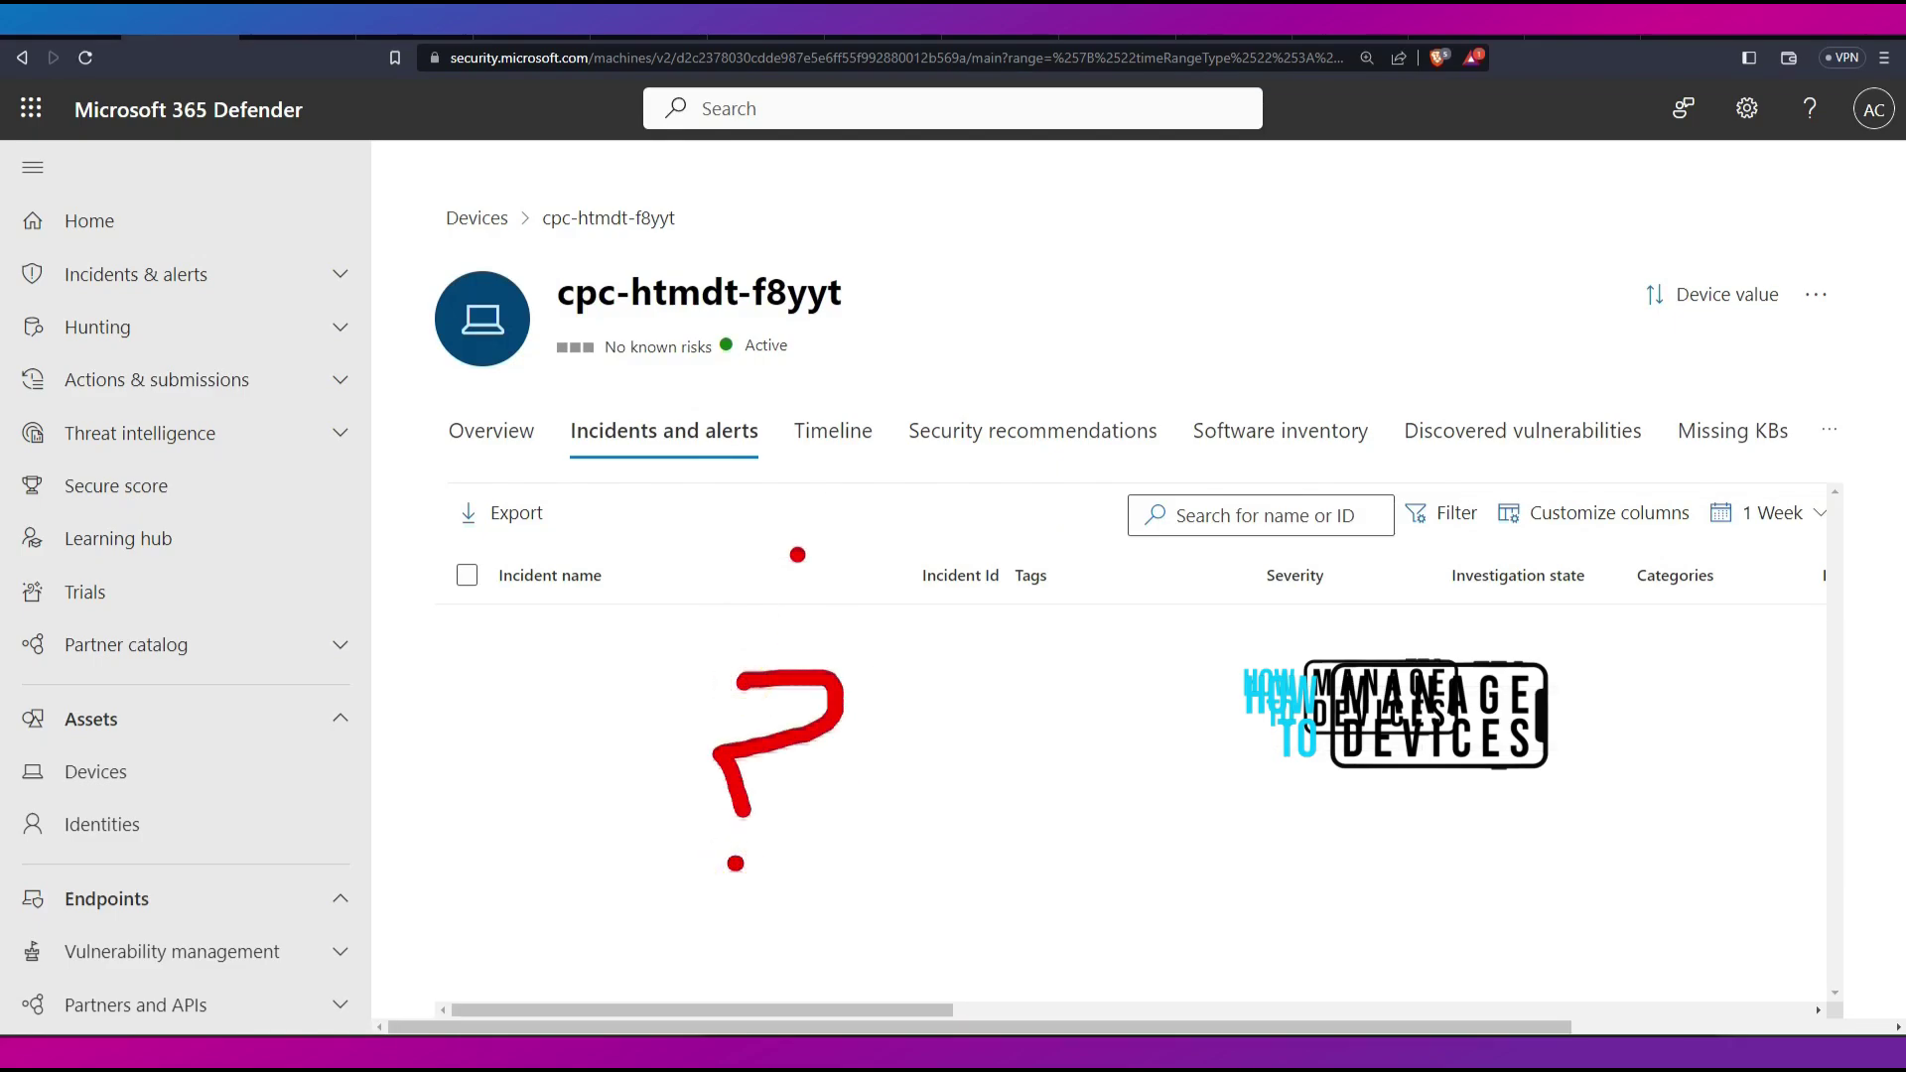
pyautogui.click(829, 430)
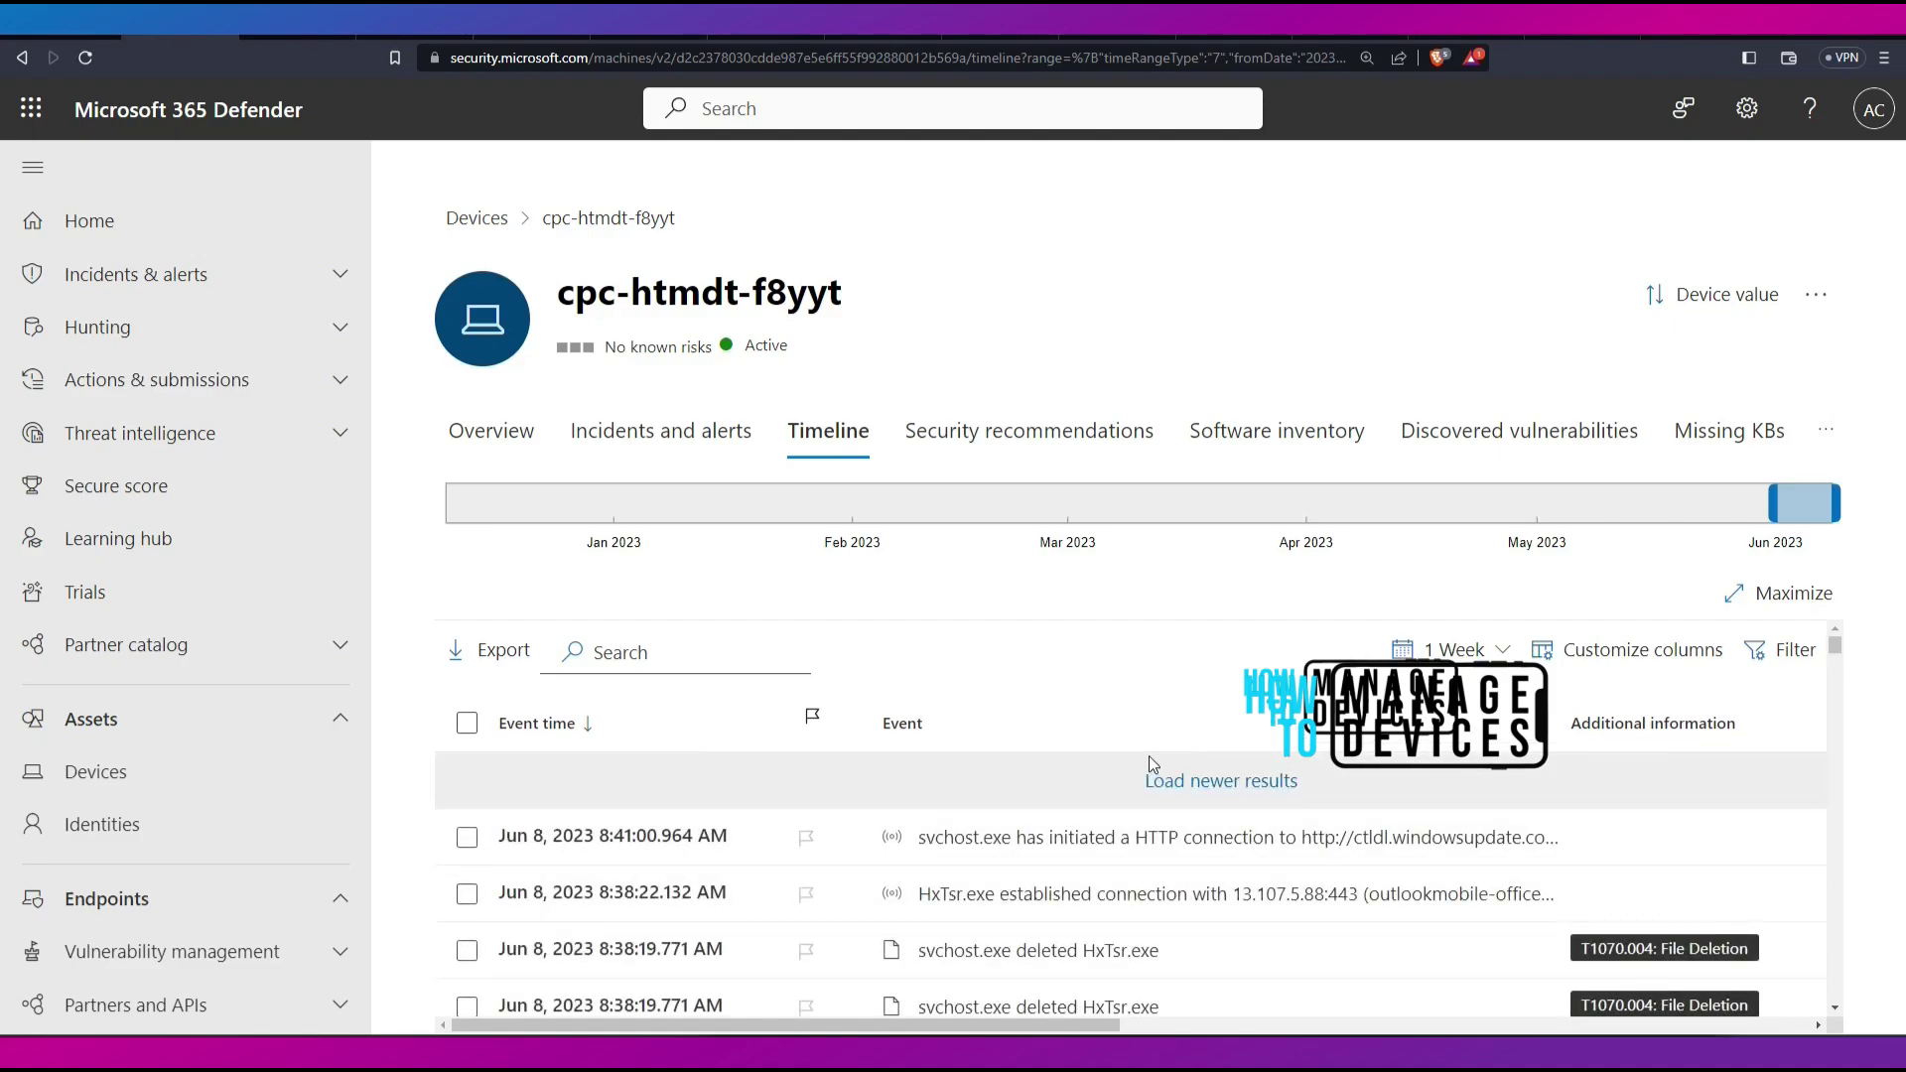
# - Scroll the Jun 8, 2023 timeline events to find the 'svchost.exe deleted mspaint.exe' row
pyautogui.scroll(-1, 1161, 769)
pyautogui.scroll(1, 1163, 765)
pyautogui.moveTo(1266, 865); pyautogui.dragTo(1555, 864)
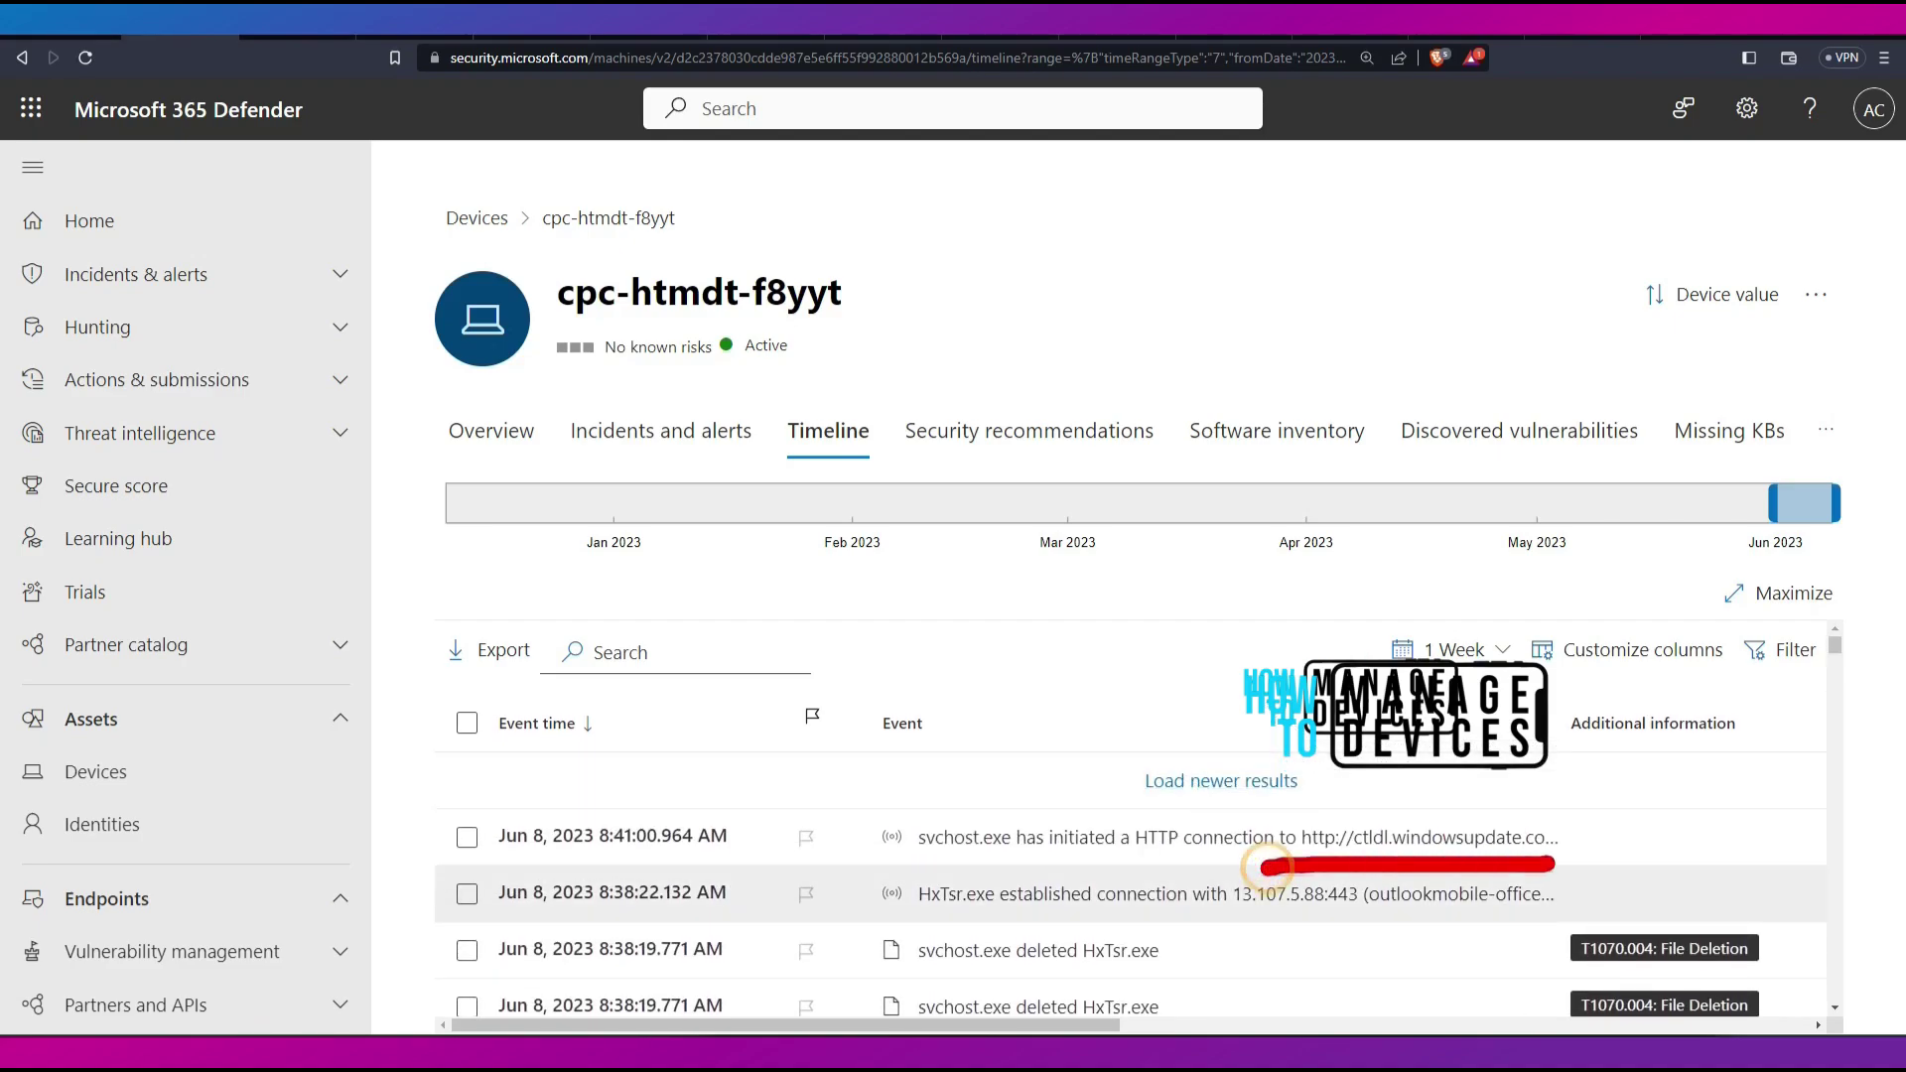
pyautogui.moveTo(906, 862); pyautogui.dragTo(1138, 870)
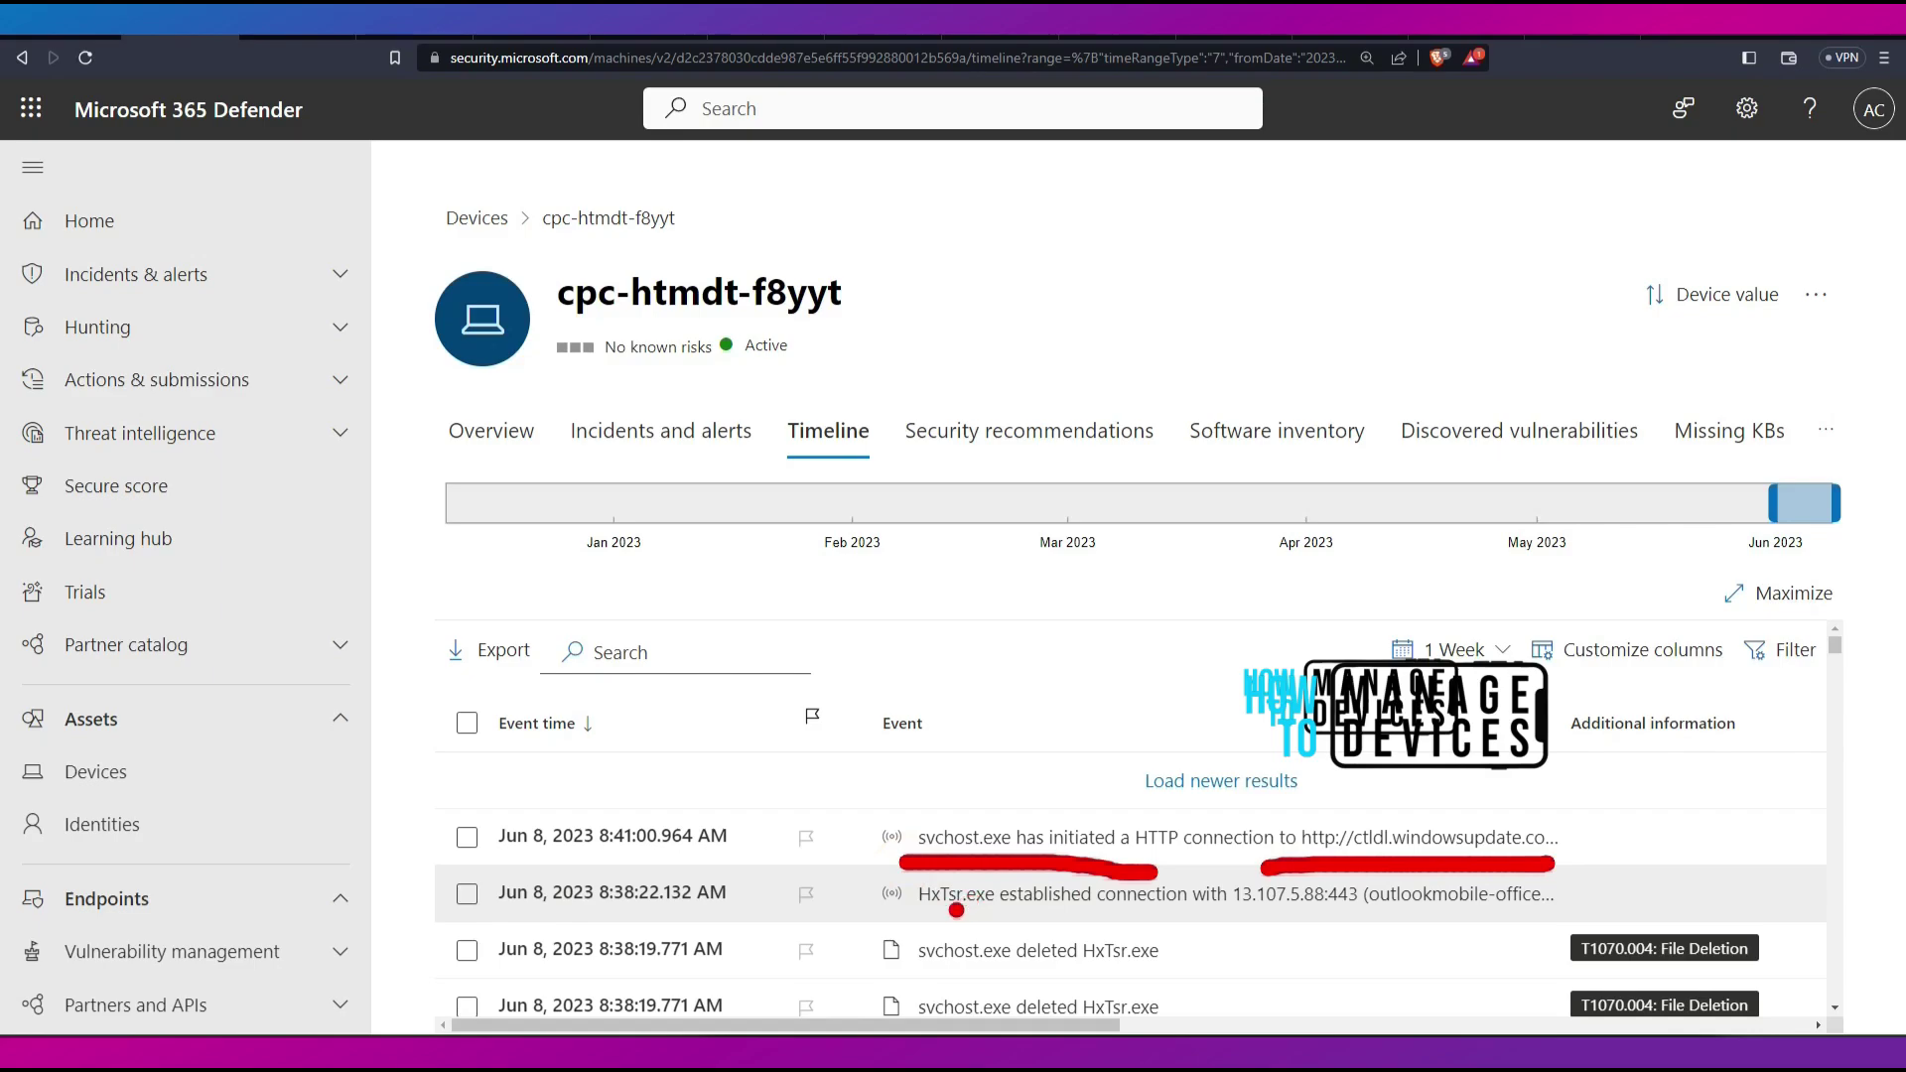
pyautogui.moveTo(918, 920); pyautogui.dragTo(1283, 922)
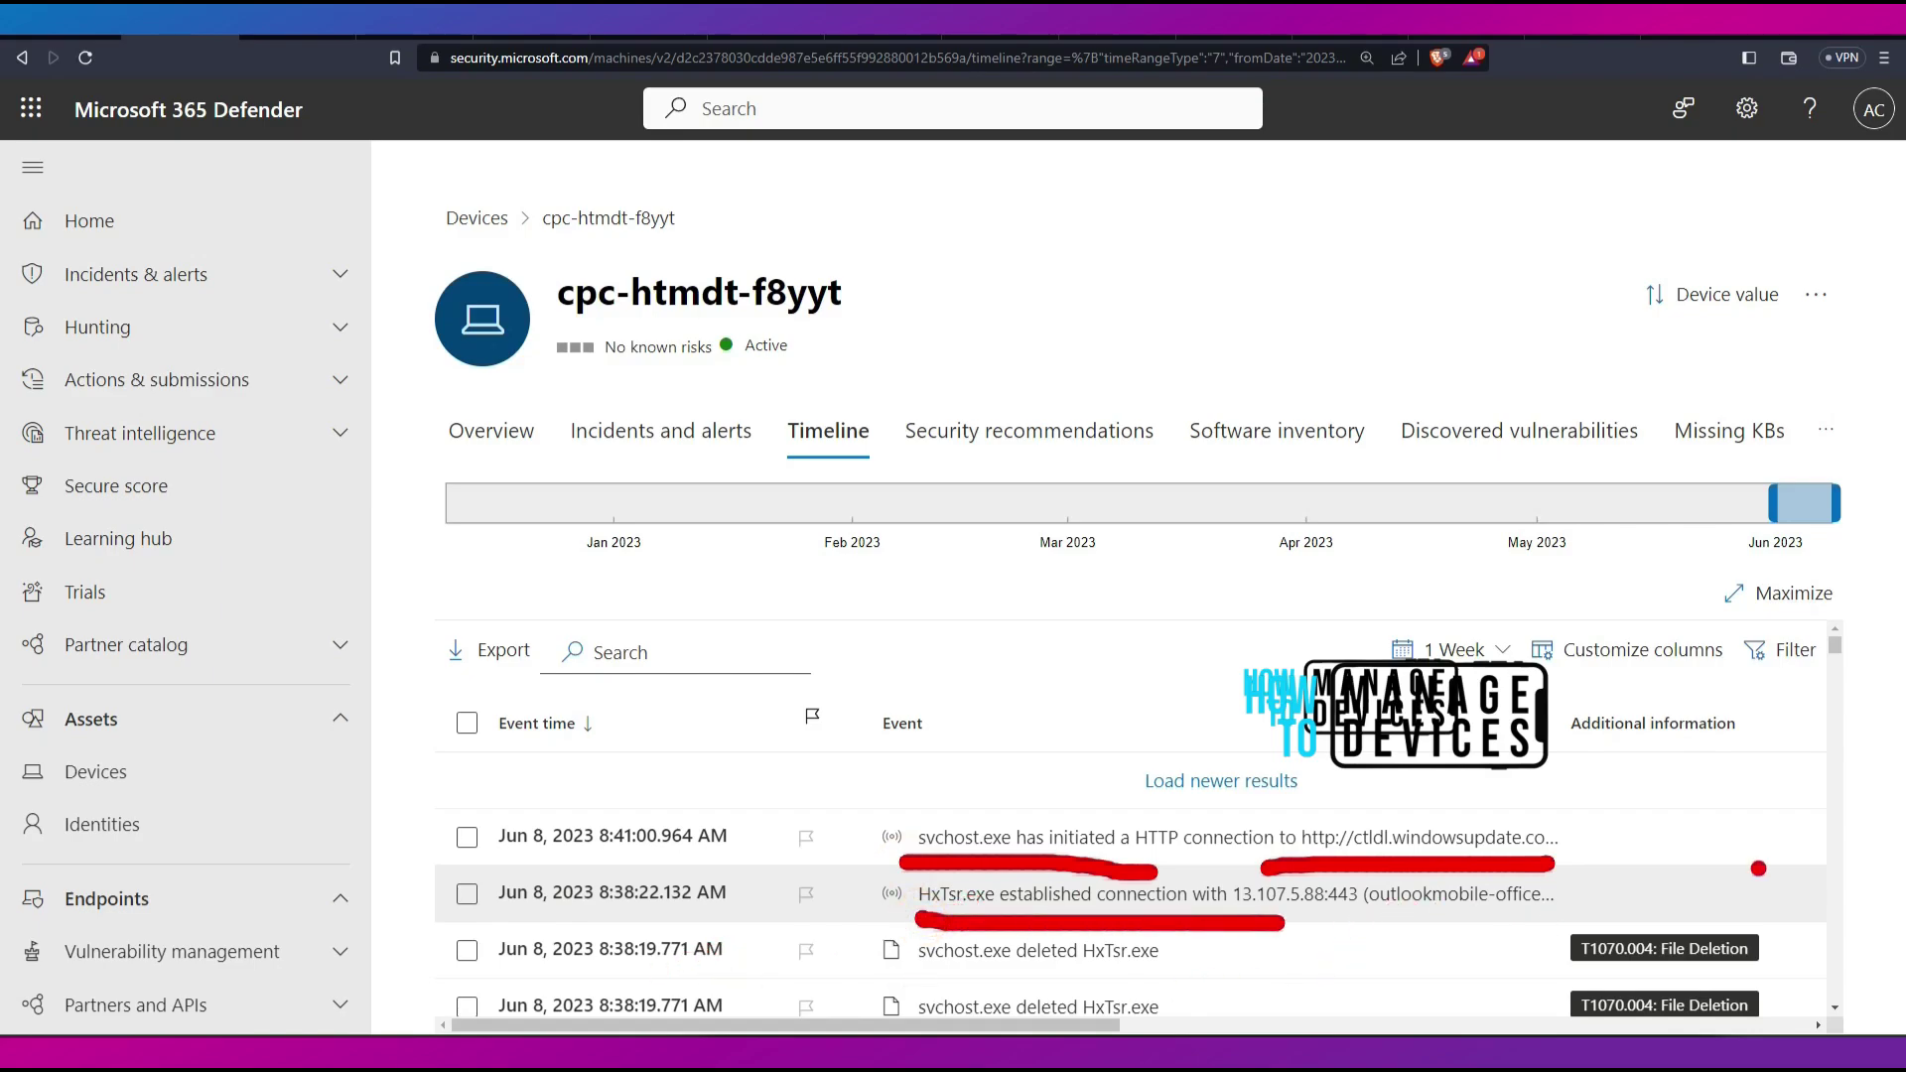
pyautogui.scroll(-3, 1687, 883)
pyautogui.scroll(3, 1662, 891)
pyautogui.scroll(-3, 1663, 892)
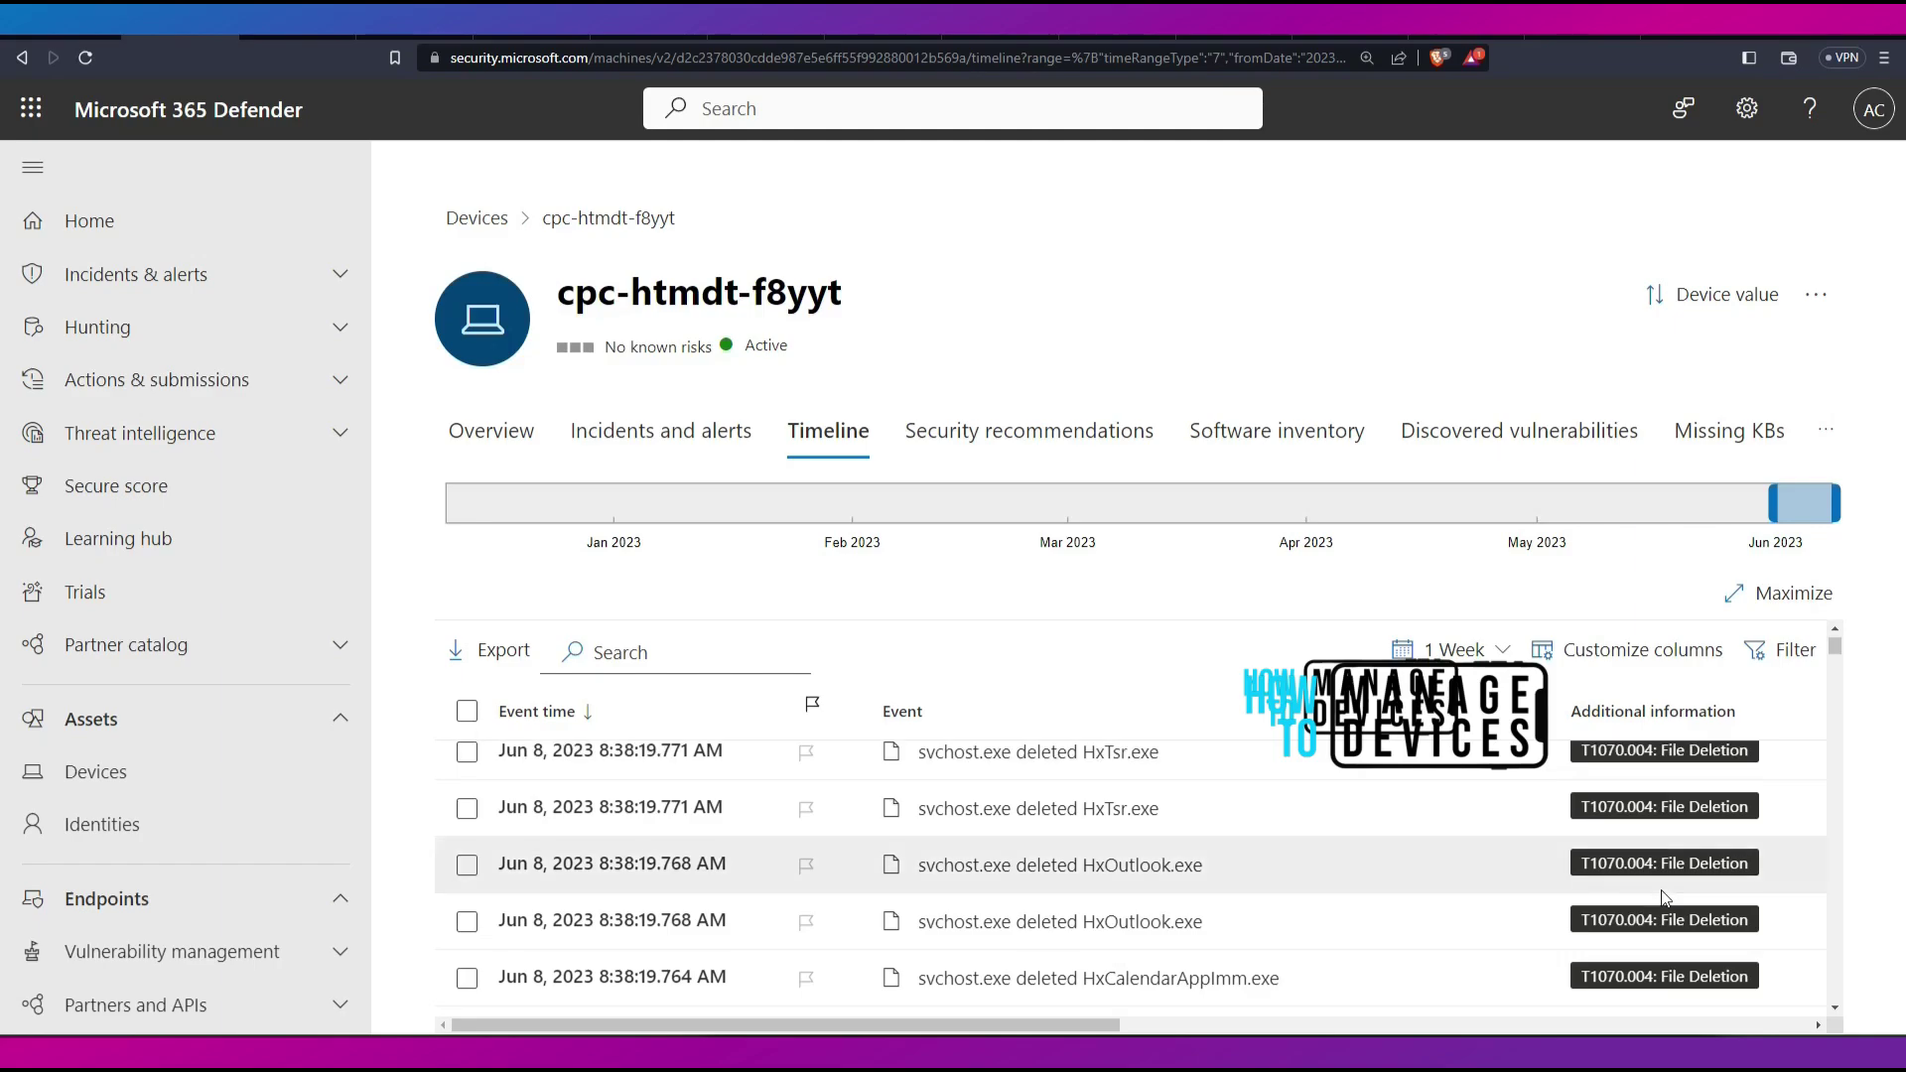
pyautogui.scroll(1, 1663, 891)
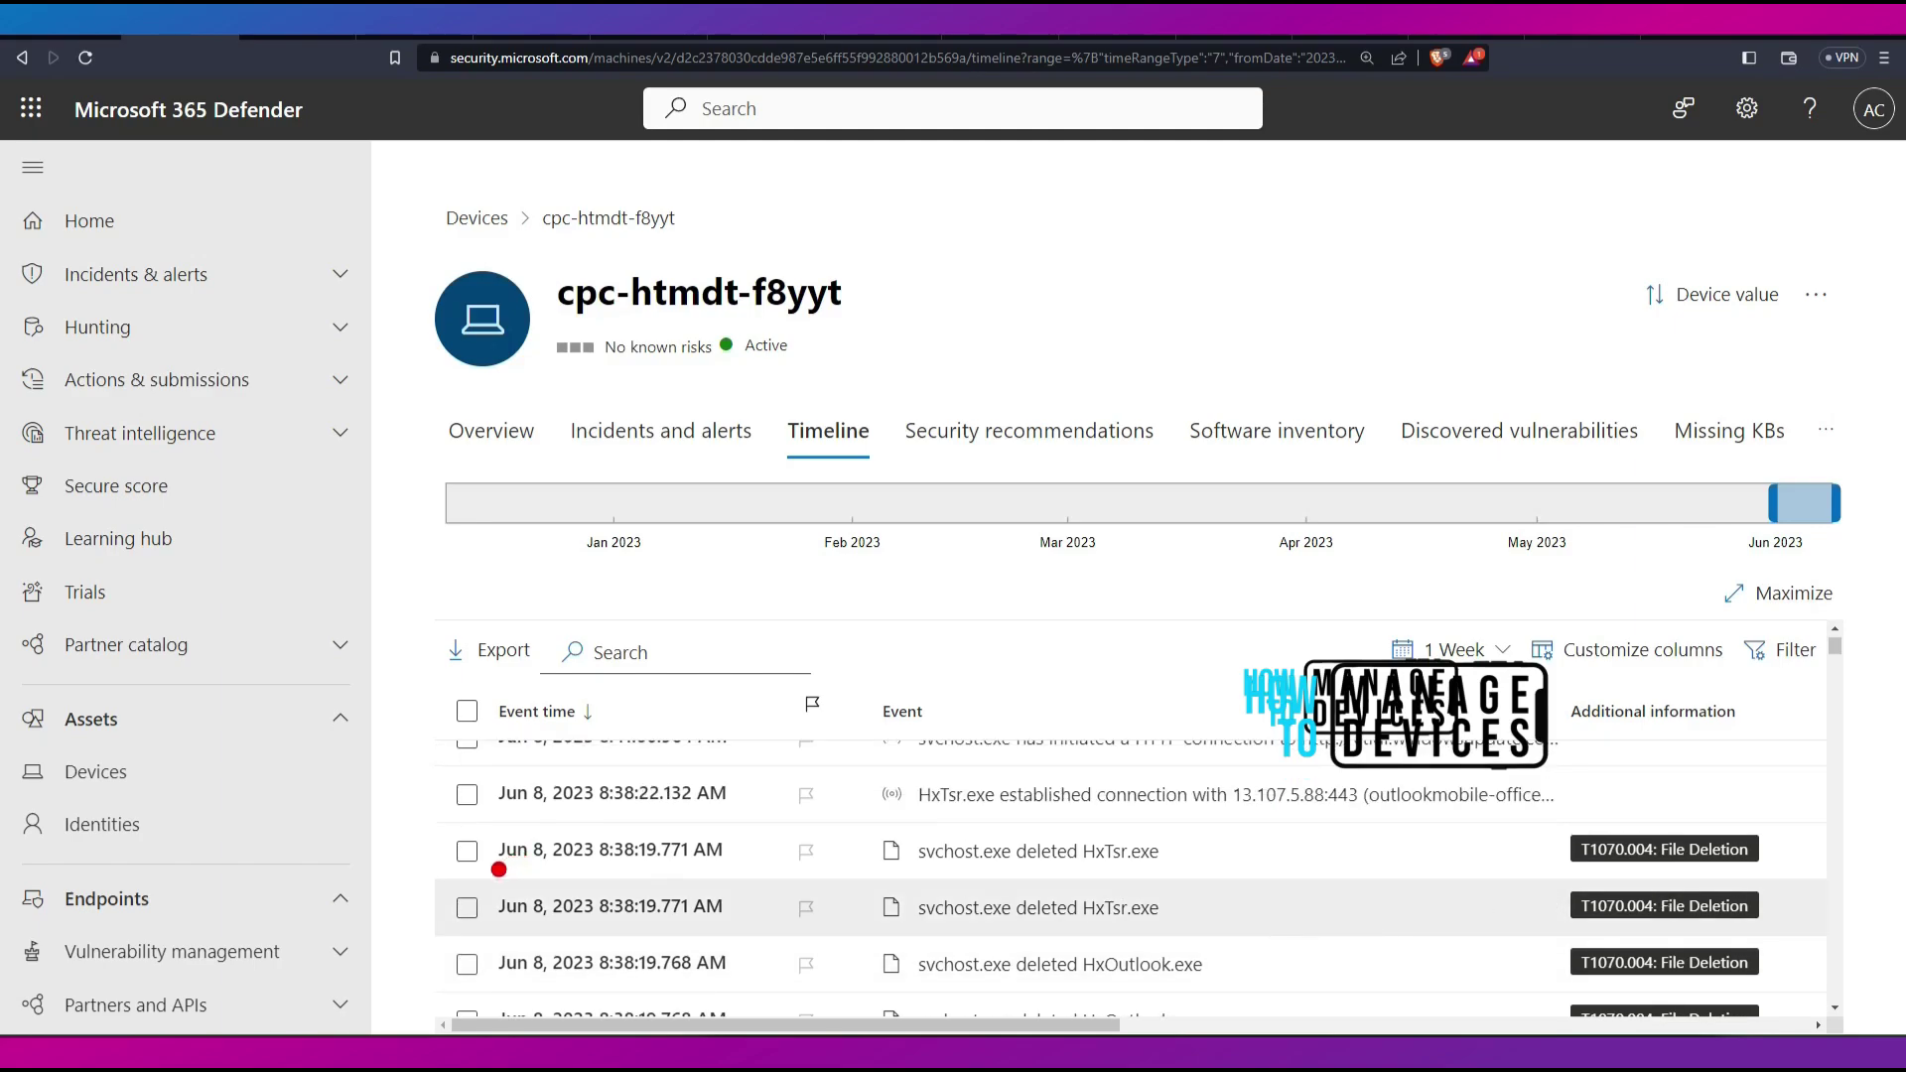
pyautogui.moveTo(498, 869); pyautogui.dragTo(1240, 879)
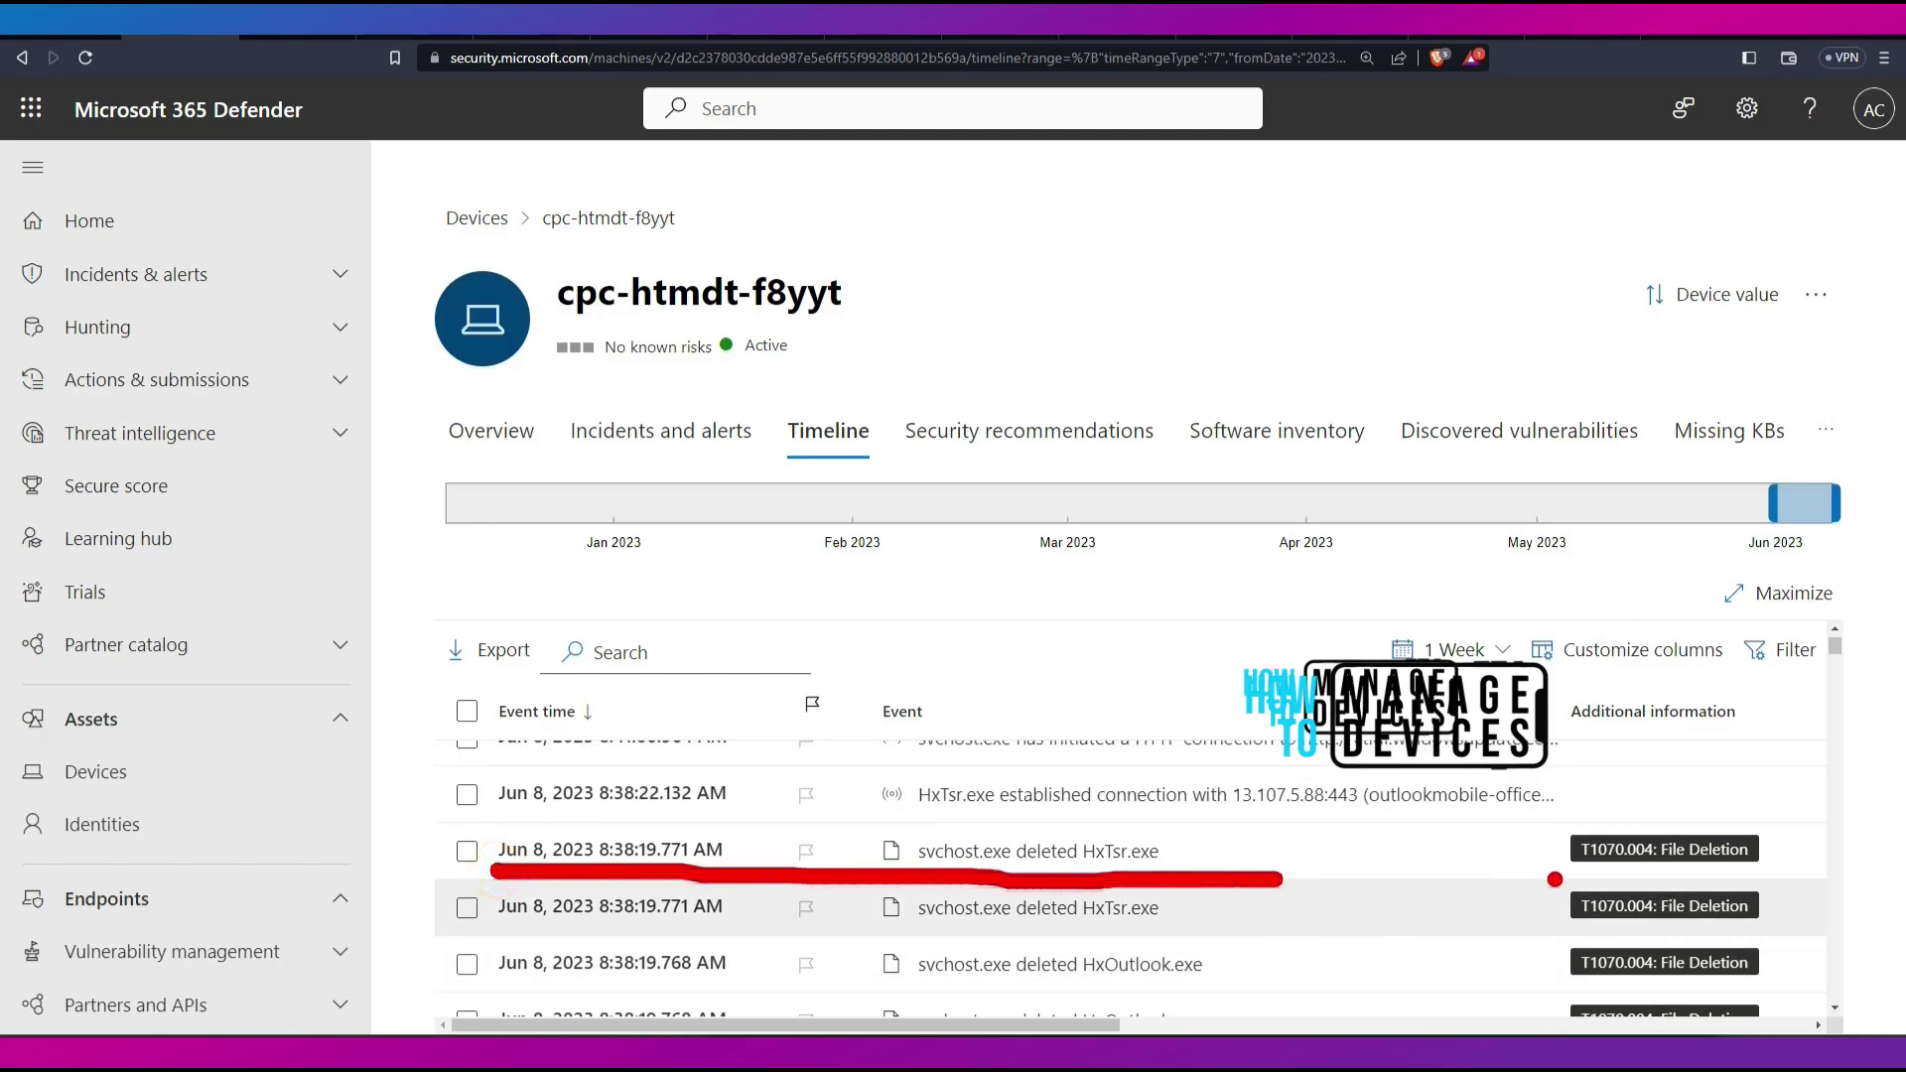
pyautogui.scroll(-5, 1171, 919)
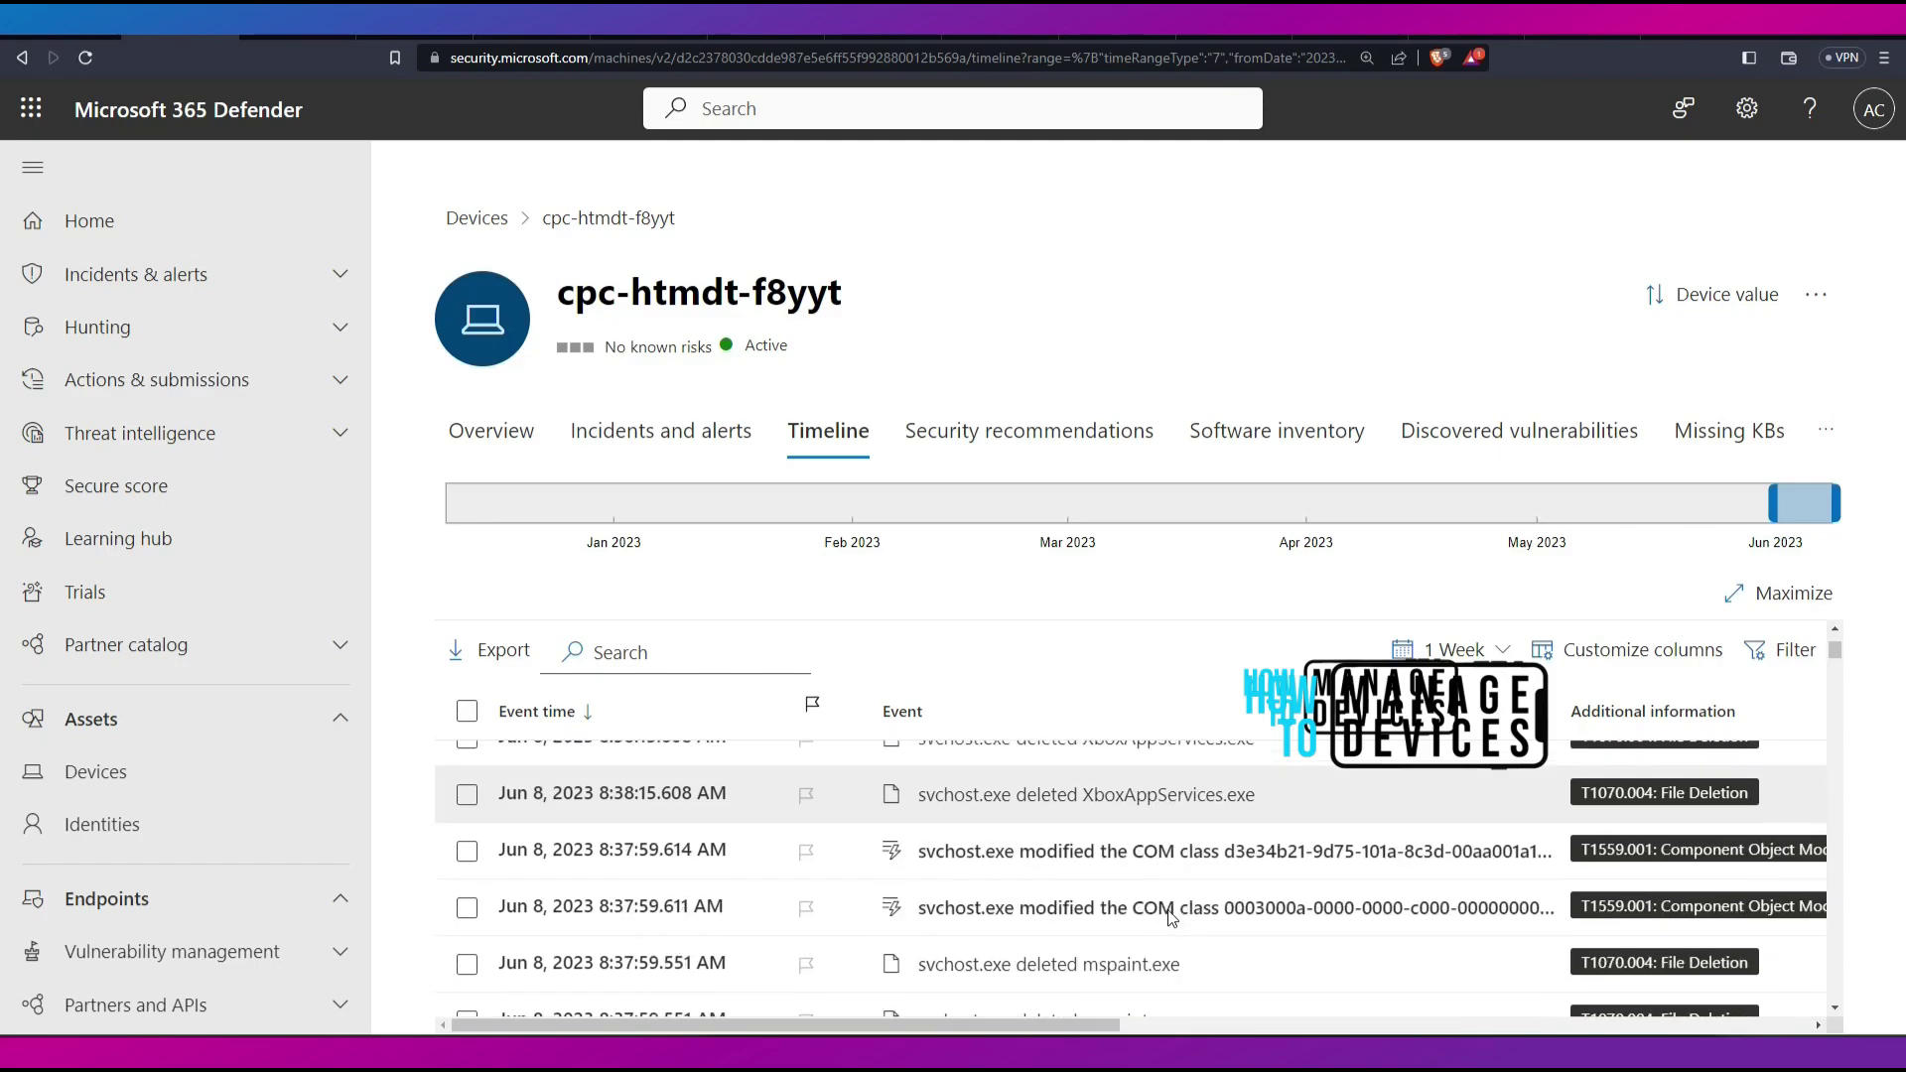
pyautogui.scroll(-5, 1171, 918)
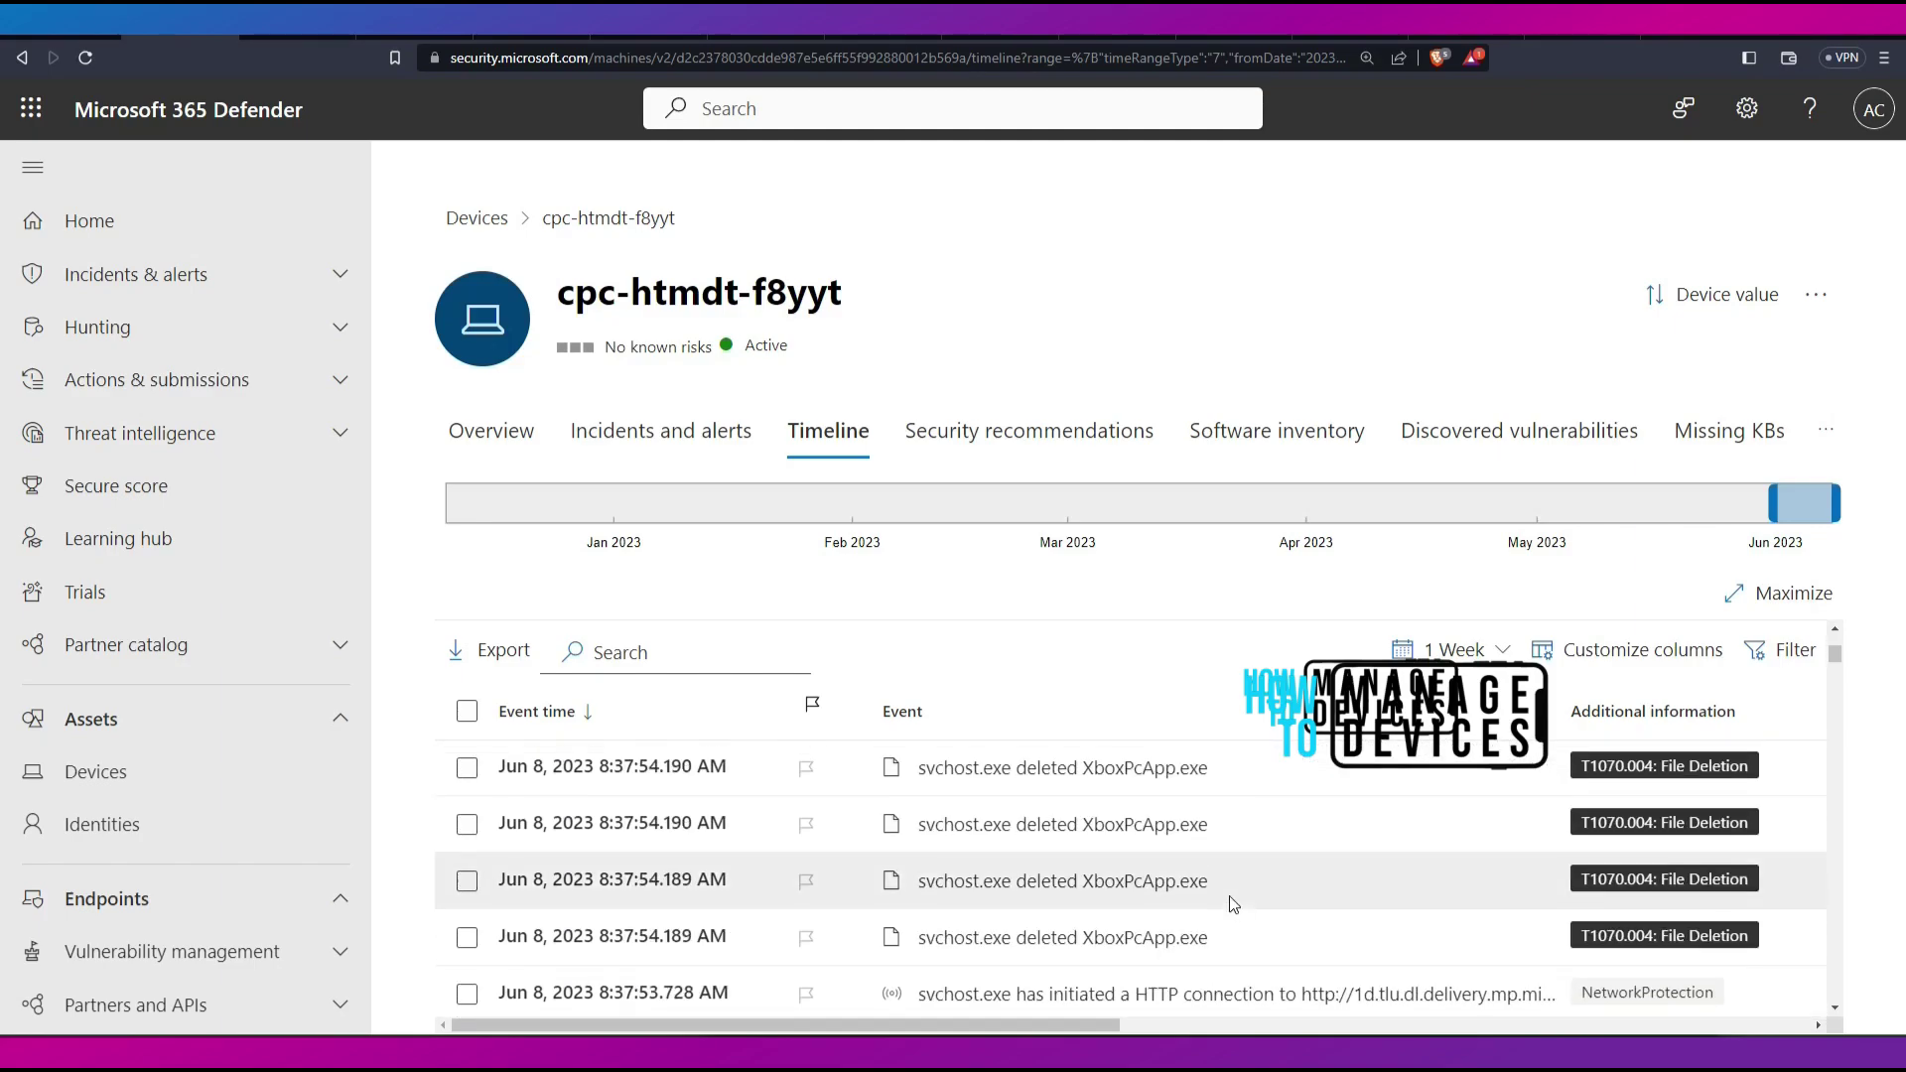
pyautogui.scroll(3, 1229, 903)
# - Open the mspaint.exe deletion event details, review its entity graph, then close the panel
pyautogui.click(1588, 816)
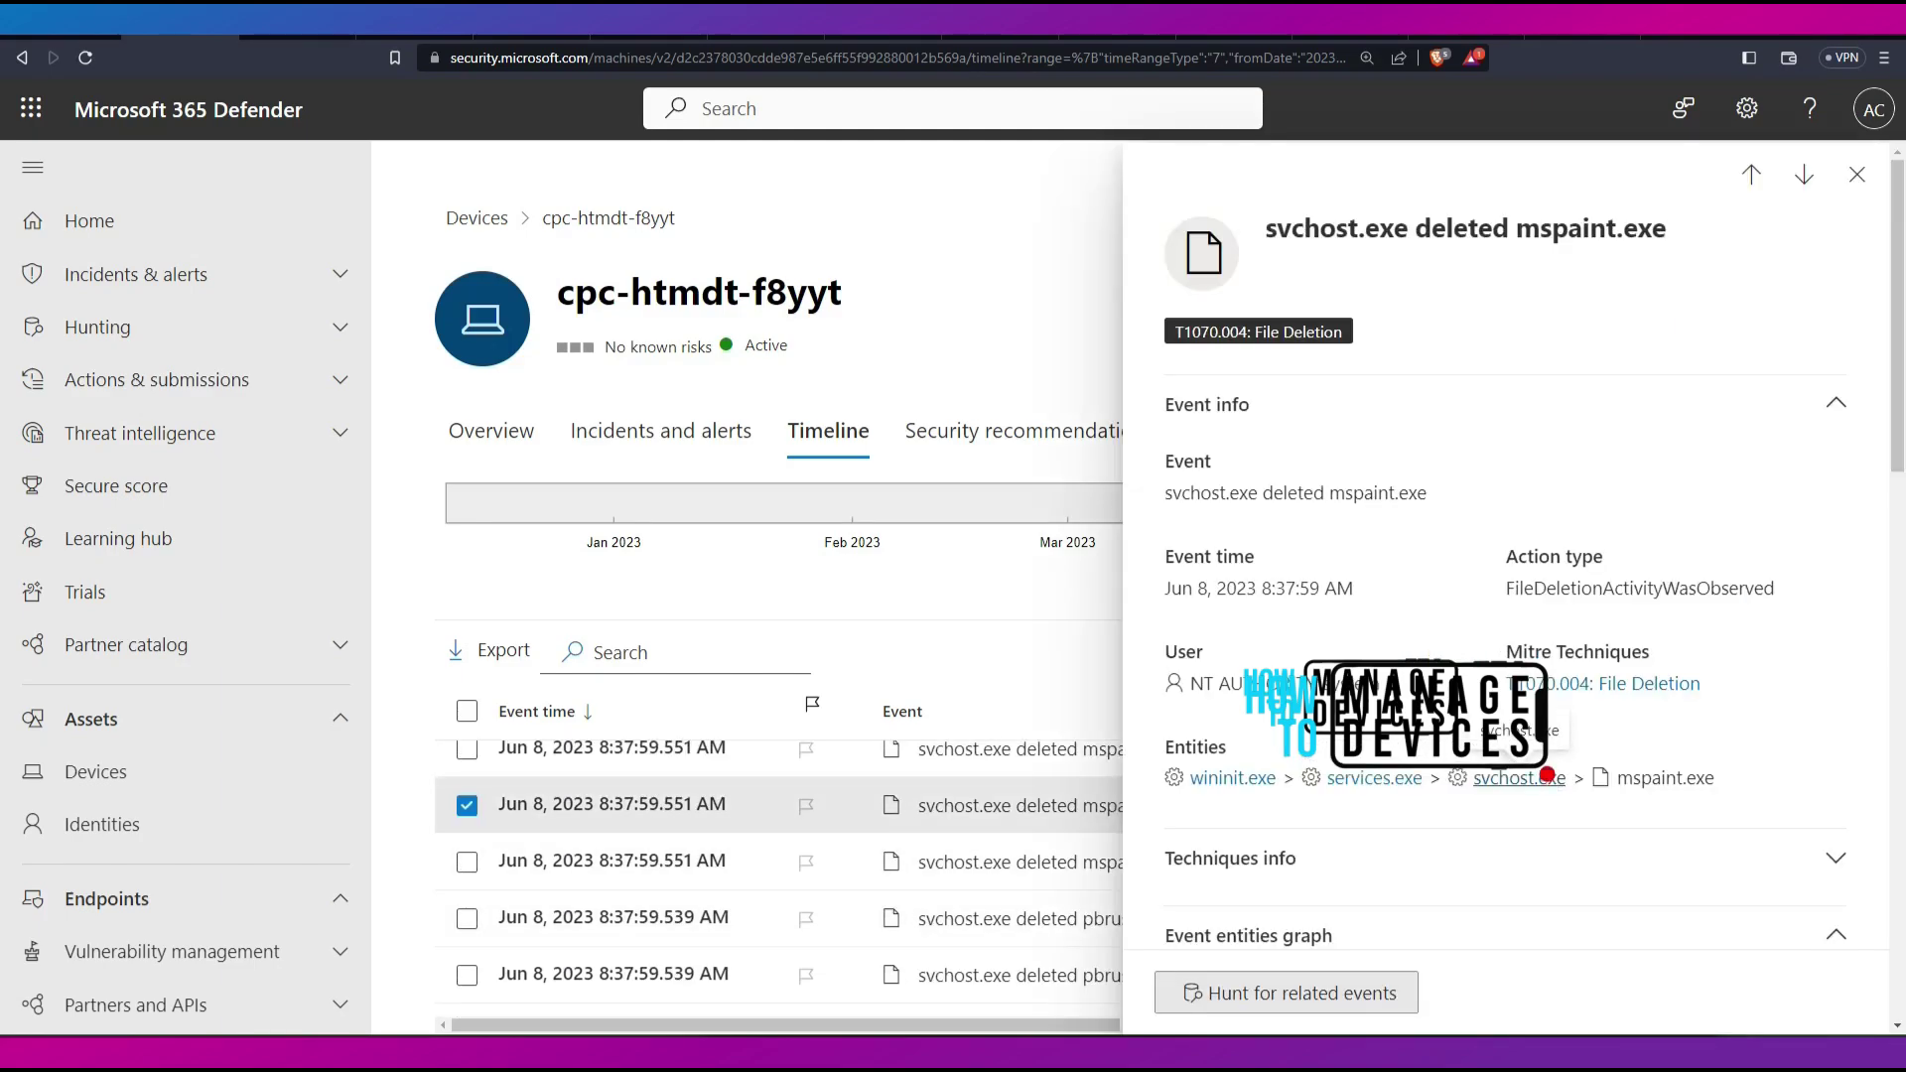
pyautogui.moveTo(1159, 537); pyautogui.dragTo(1486, 535)
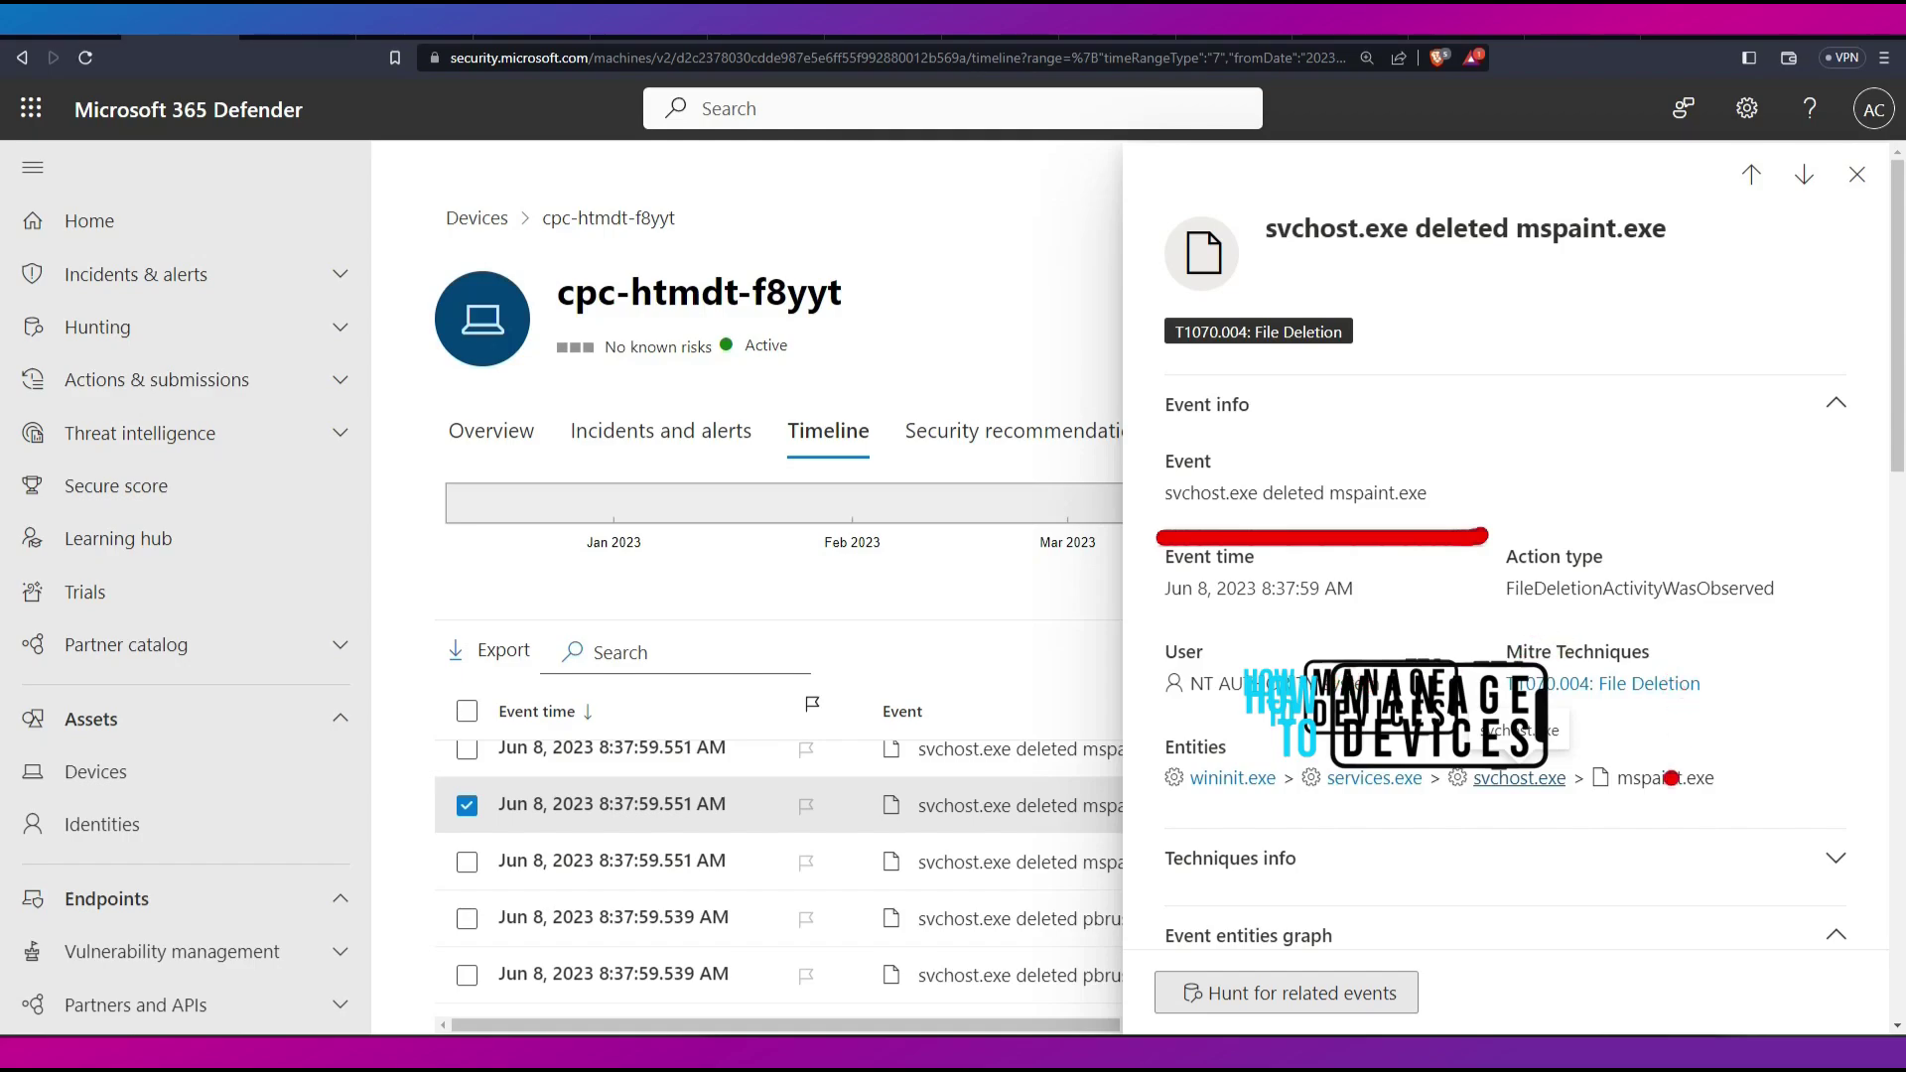
pyautogui.scroll(-7, 1583, 816)
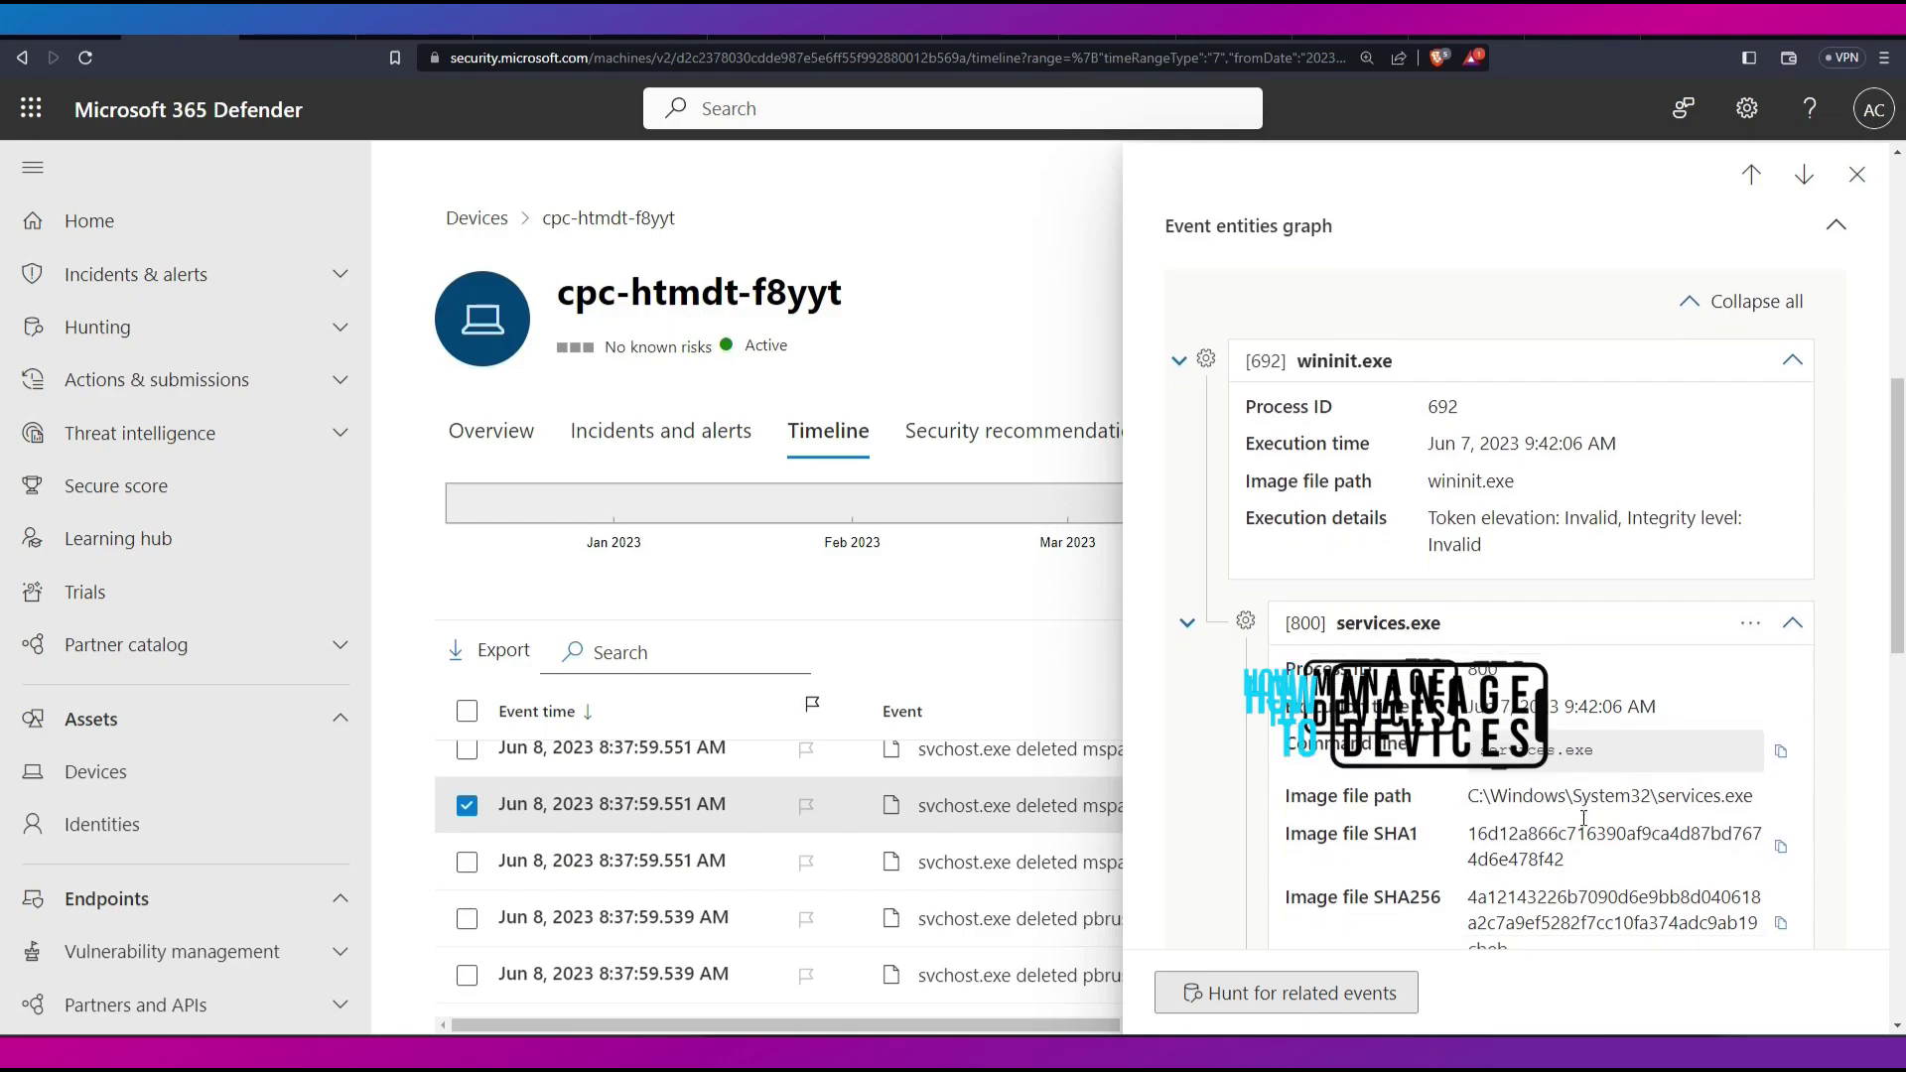
pyautogui.scroll(-2, 1584, 820)
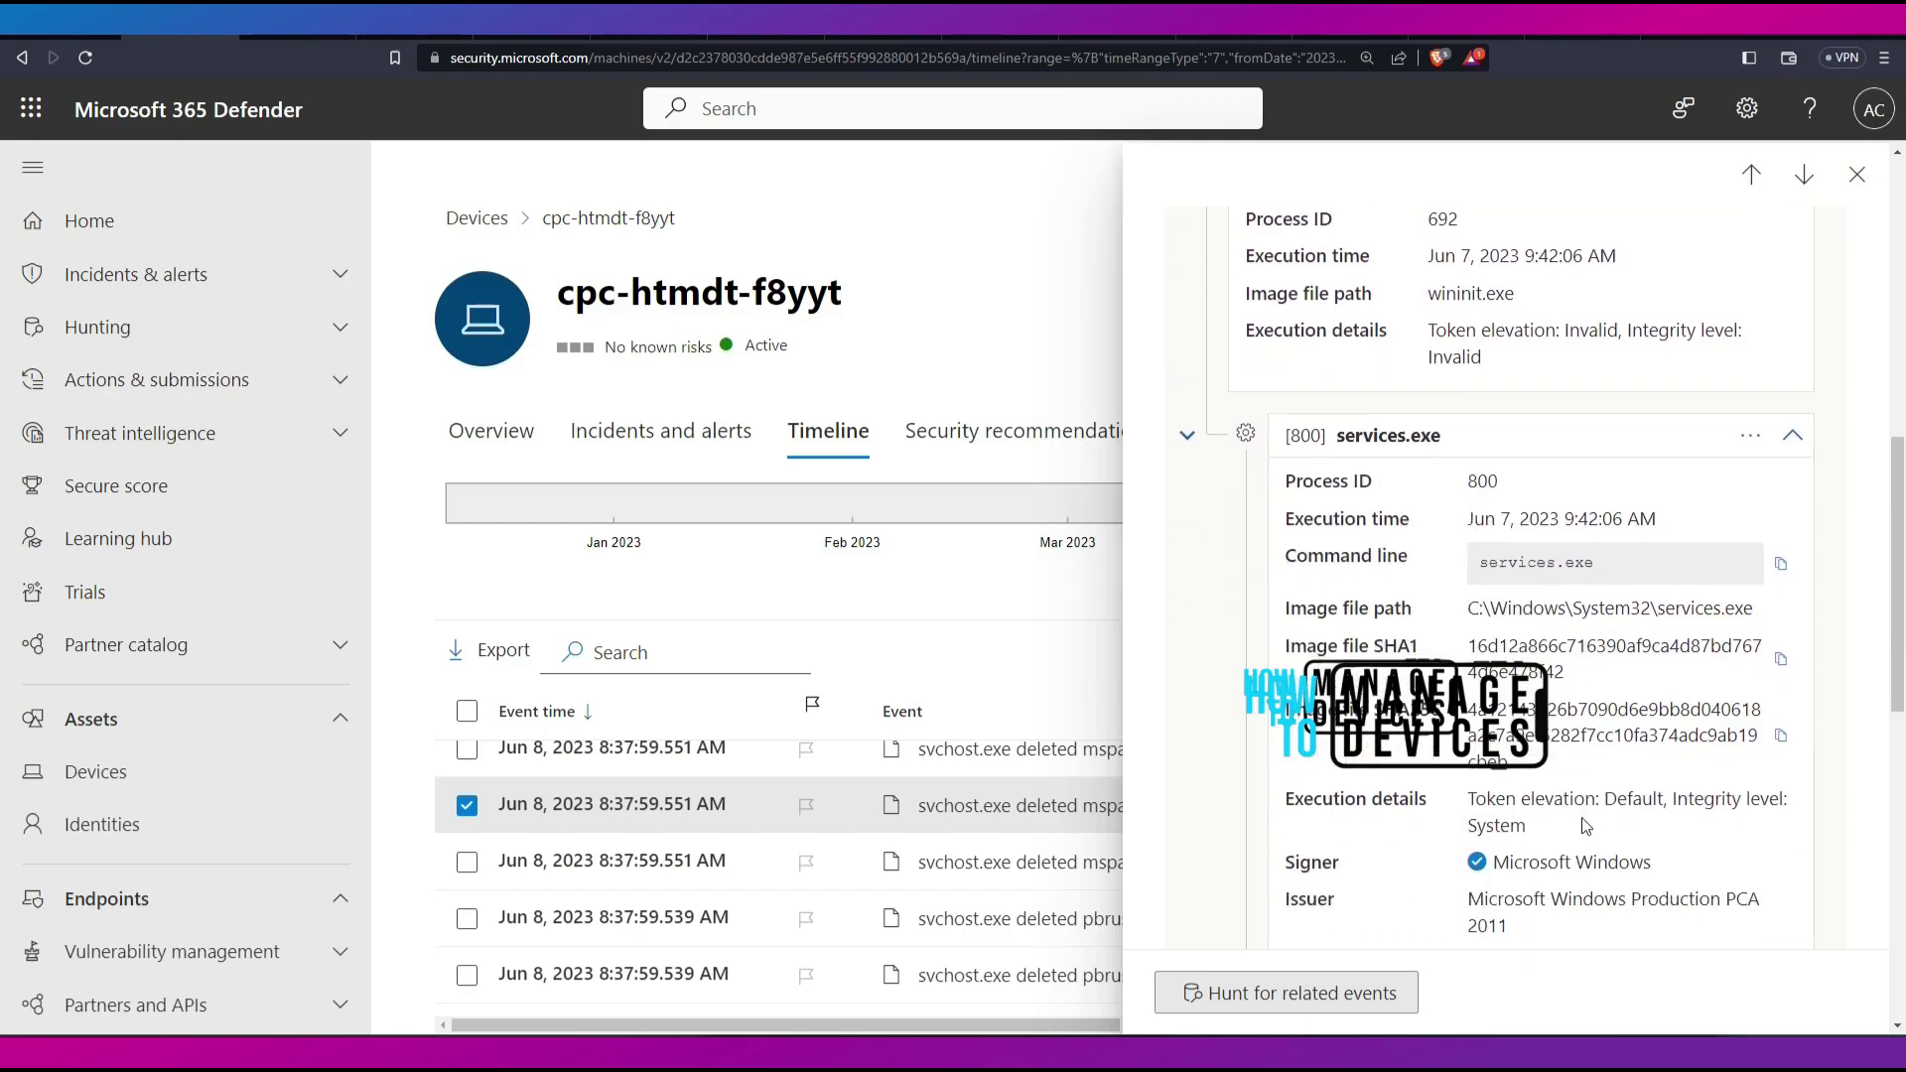
pyautogui.scroll(-10, 1584, 824)
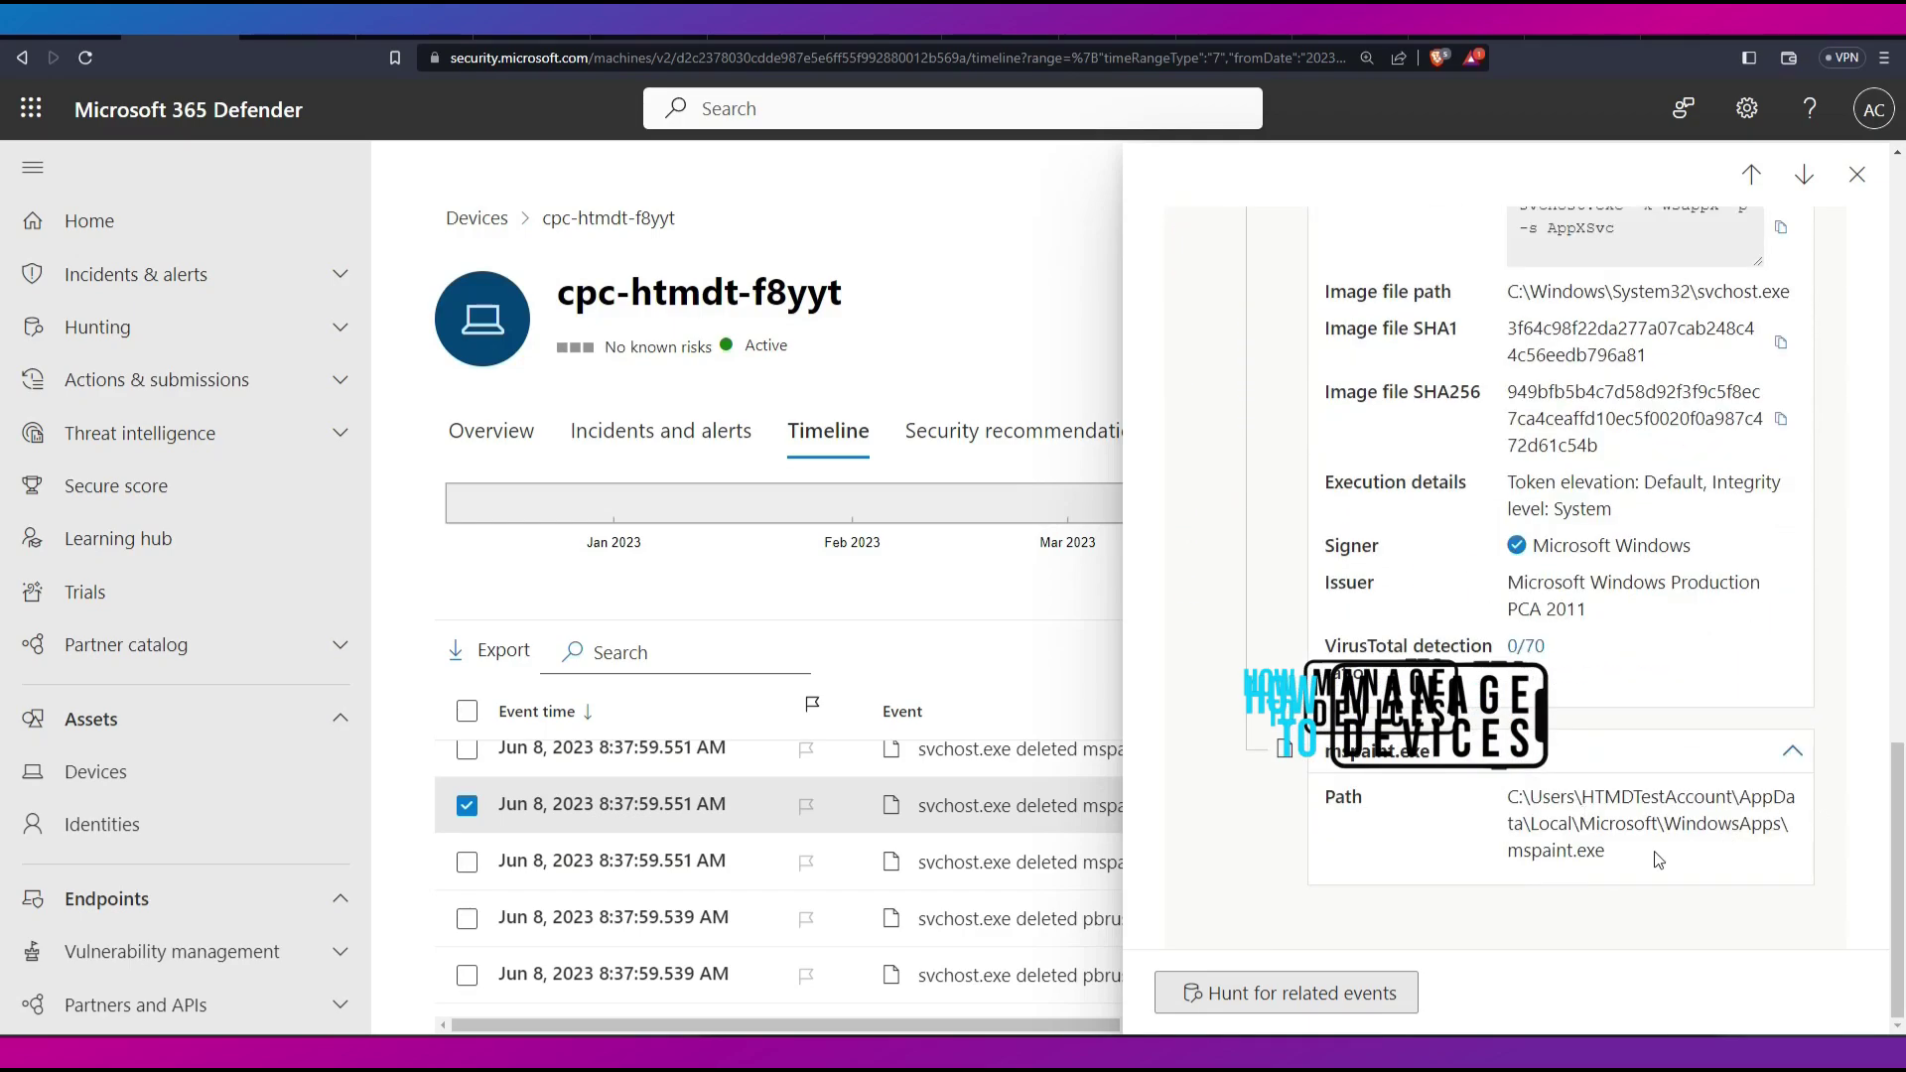
pyautogui.click(1856, 174)
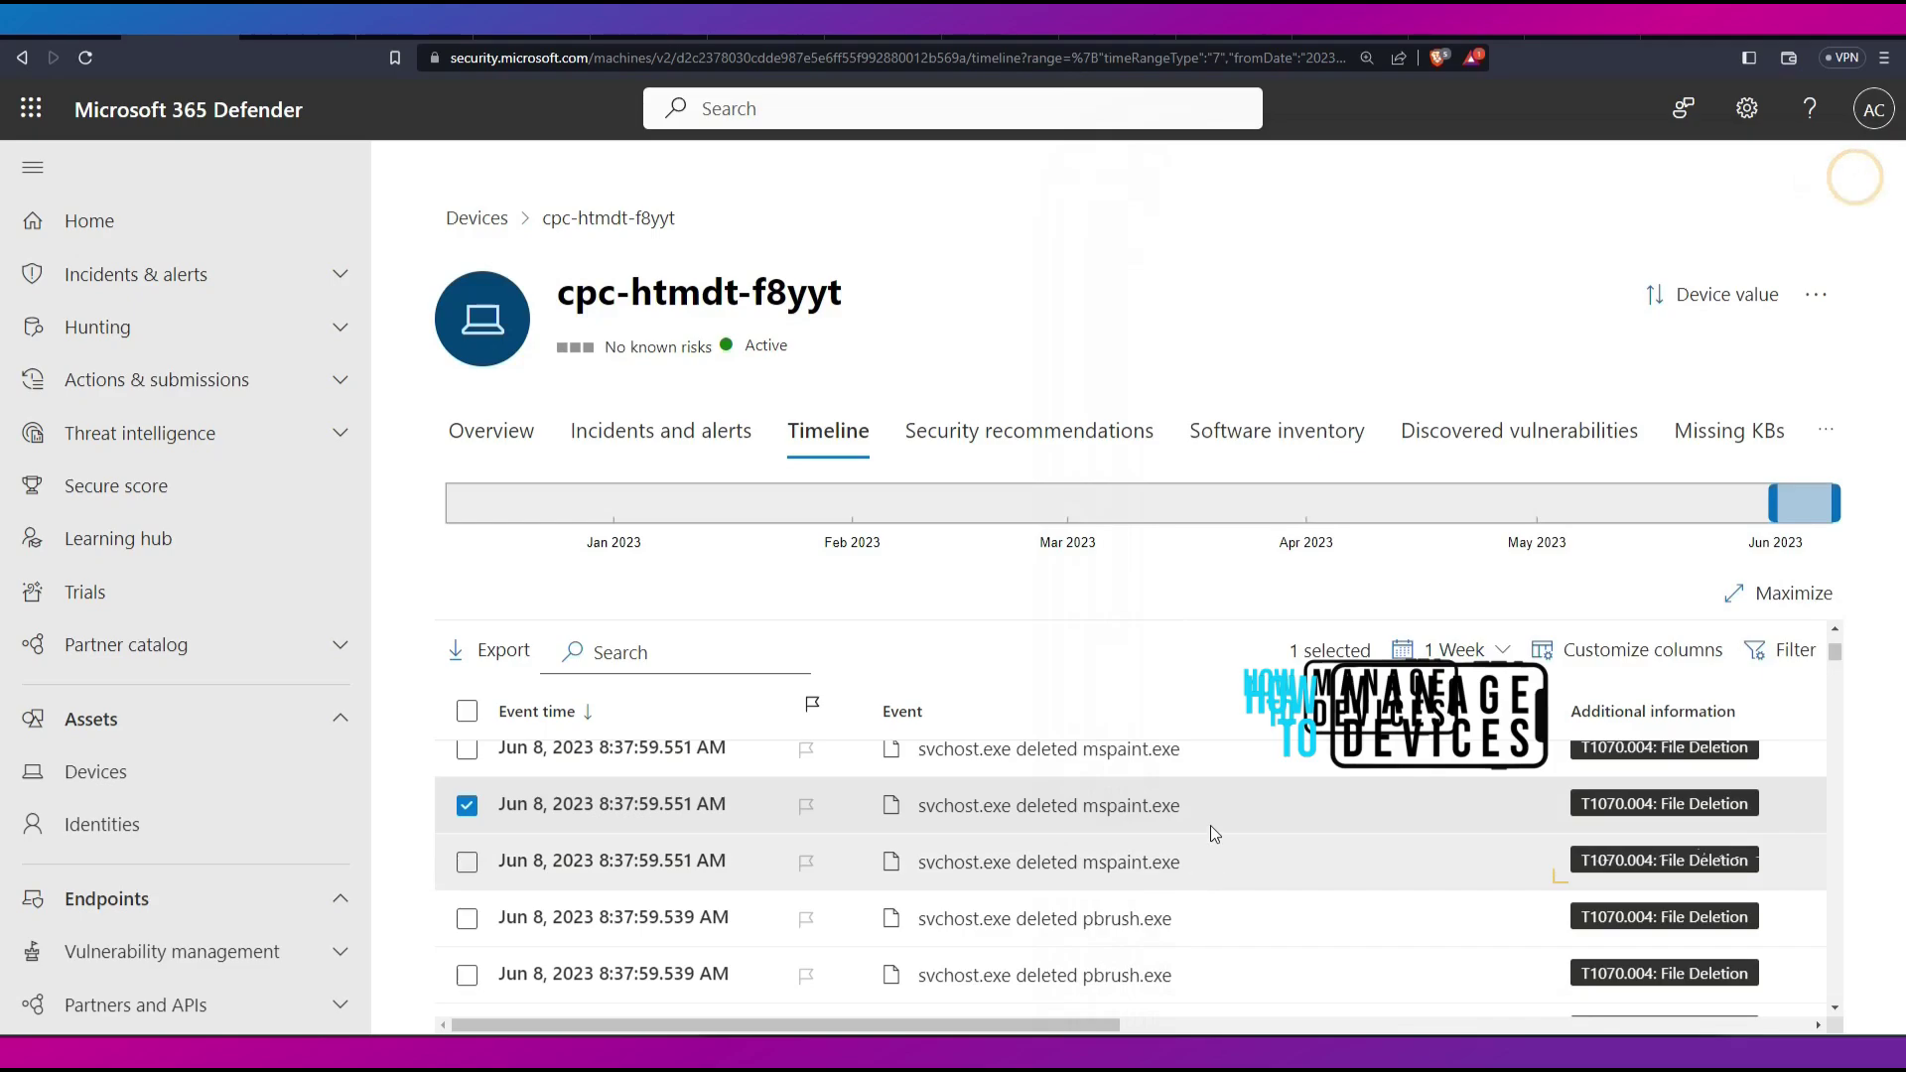
pyautogui.moveTo(1181, 460); pyautogui.dragTo(903, 463)
pyautogui.click(1072, 439)
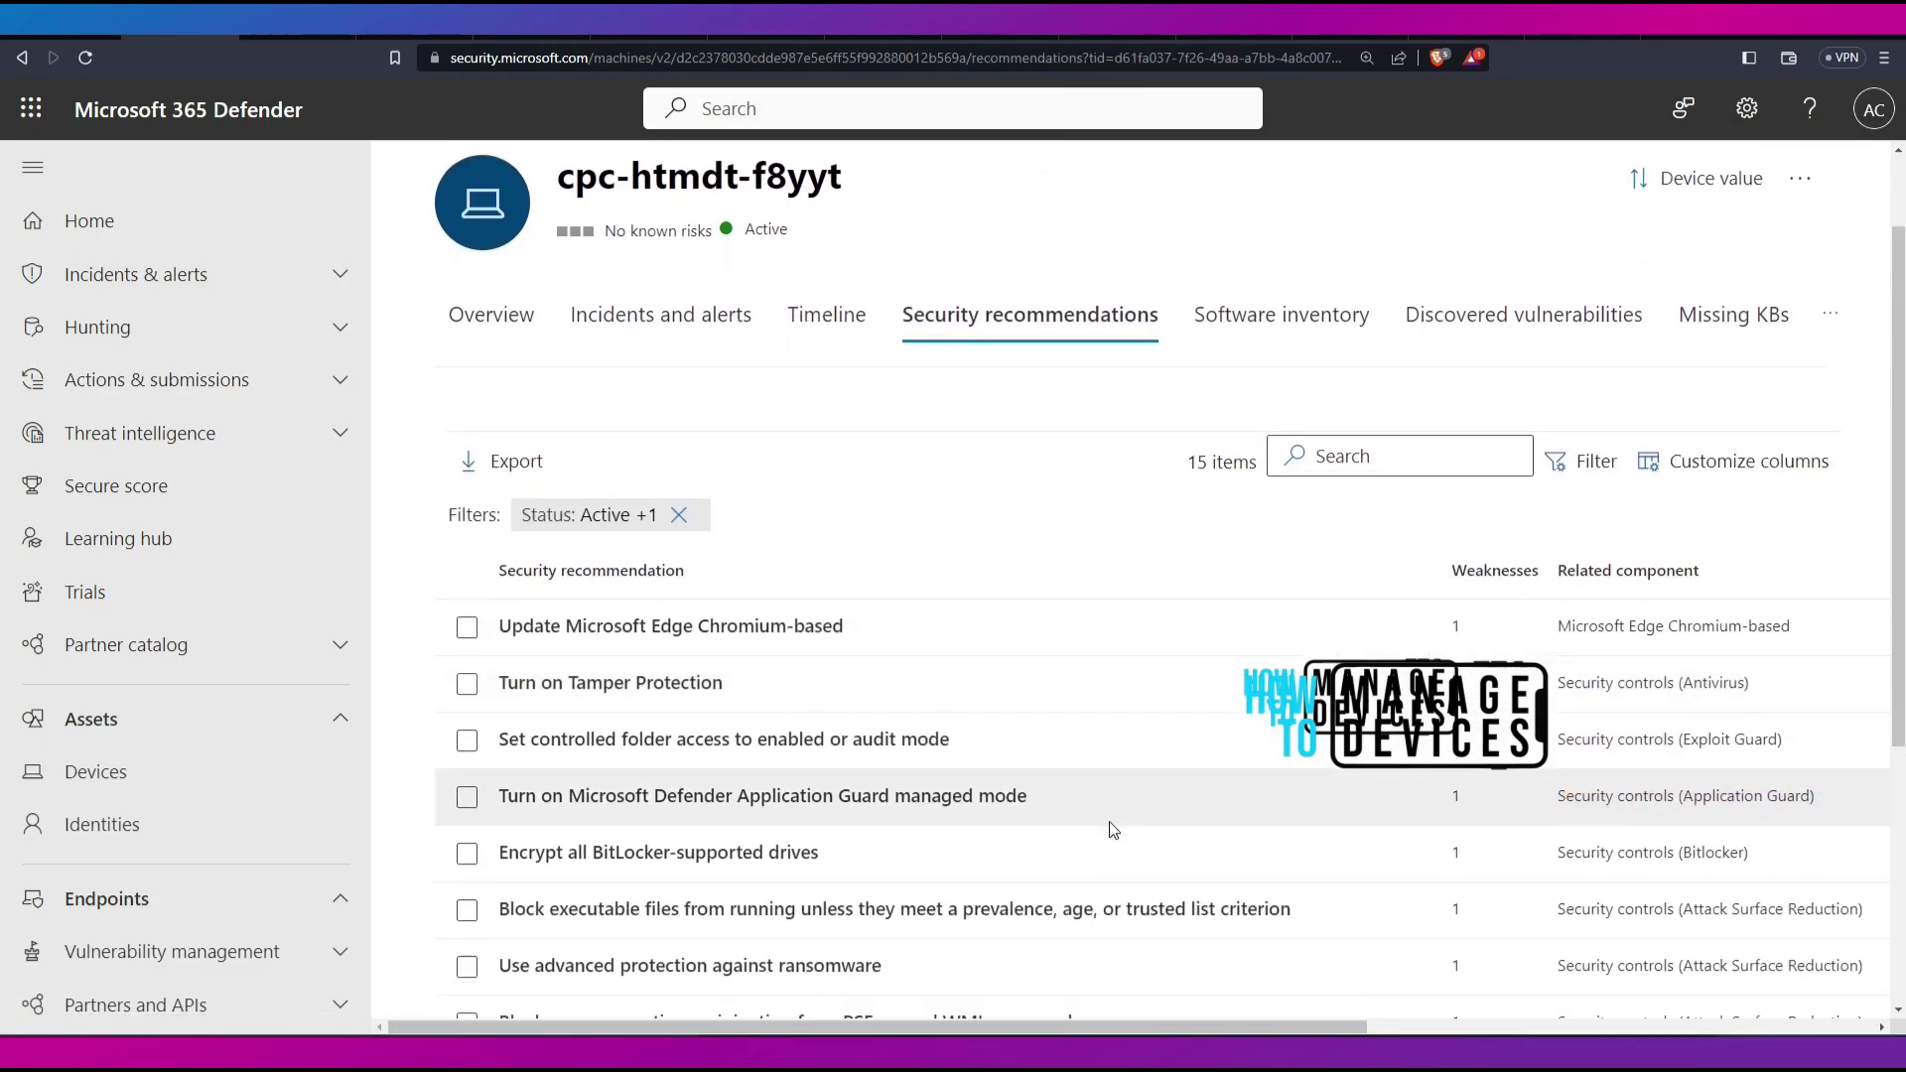
pyautogui.scroll(-3, 1112, 829)
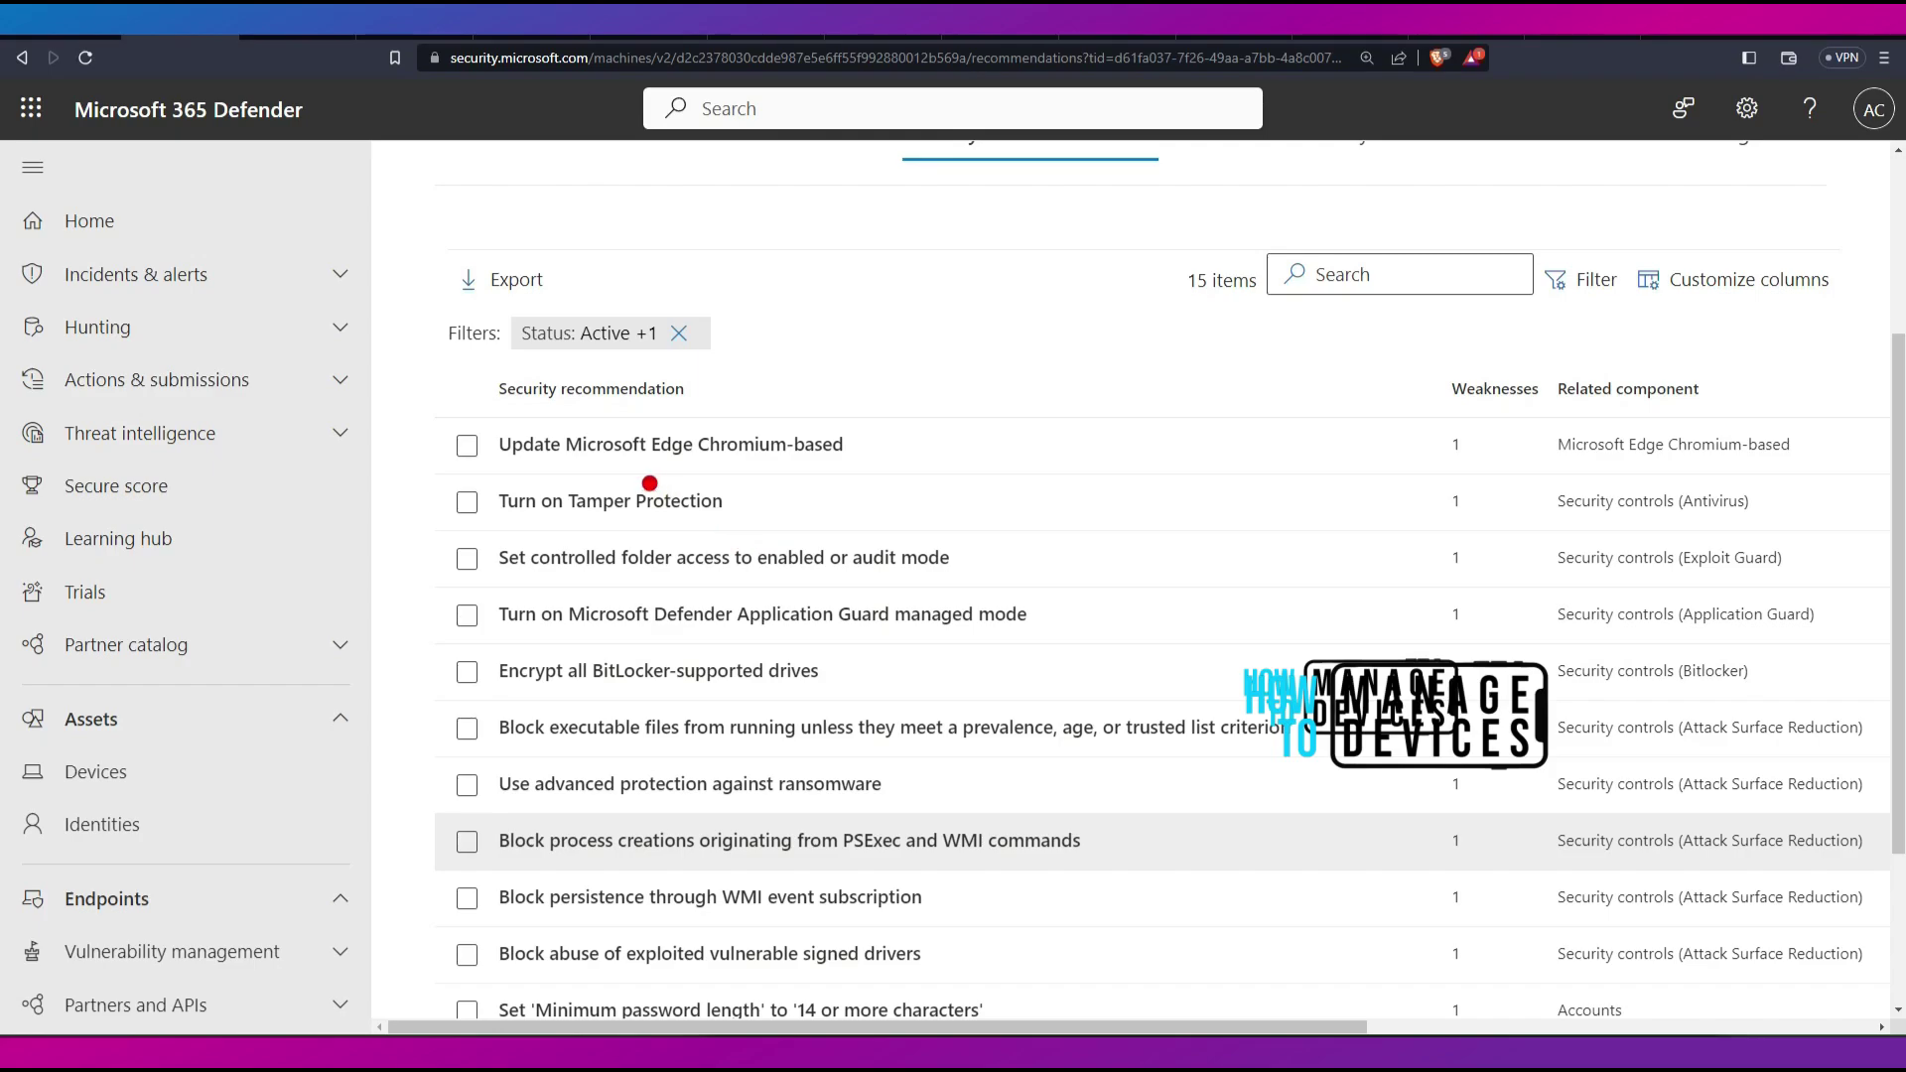
pyautogui.moveTo(620, 479); pyautogui.dragTo(866, 475)
pyautogui.moveTo(612, 535); pyautogui.dragTo(955, 536)
pyautogui.moveTo(948, 585); pyautogui.dragTo(781, 585)
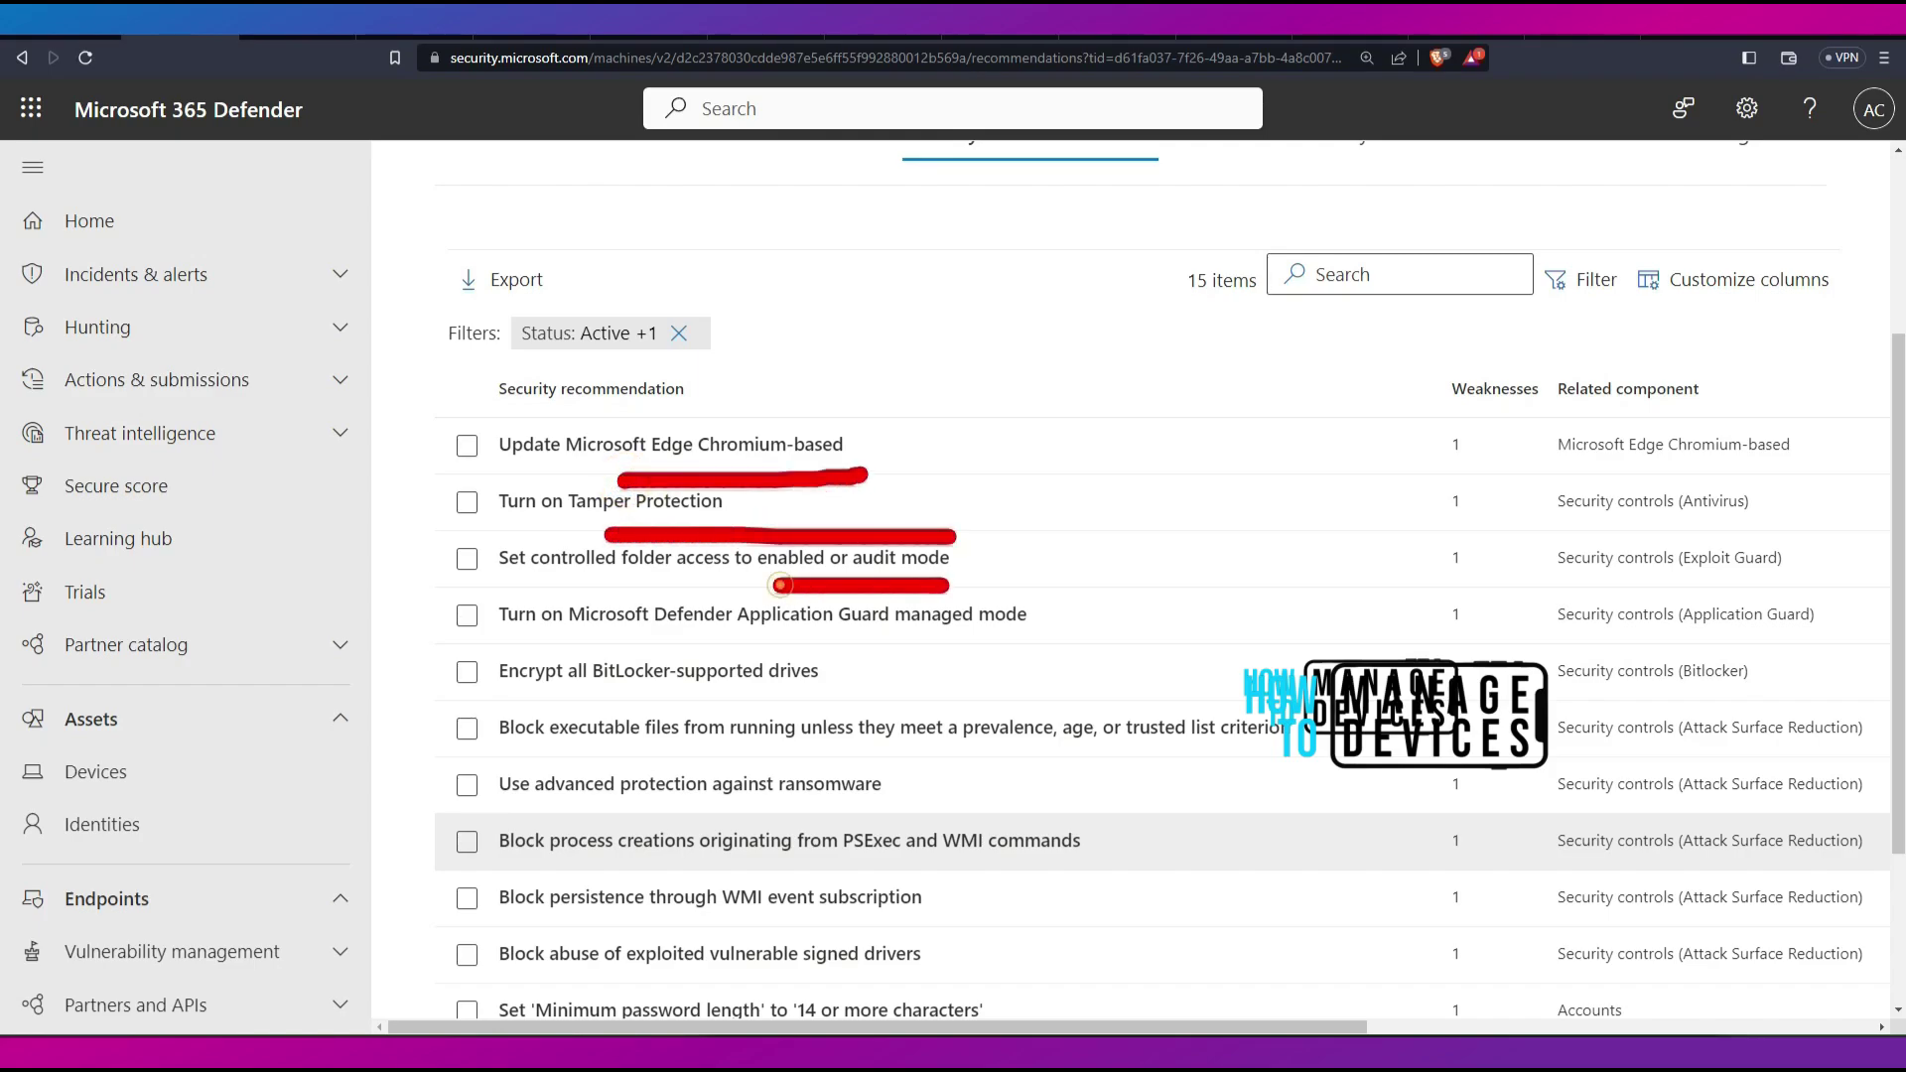
pyautogui.moveTo(1562, 465); pyautogui.dragTo(1787, 471)
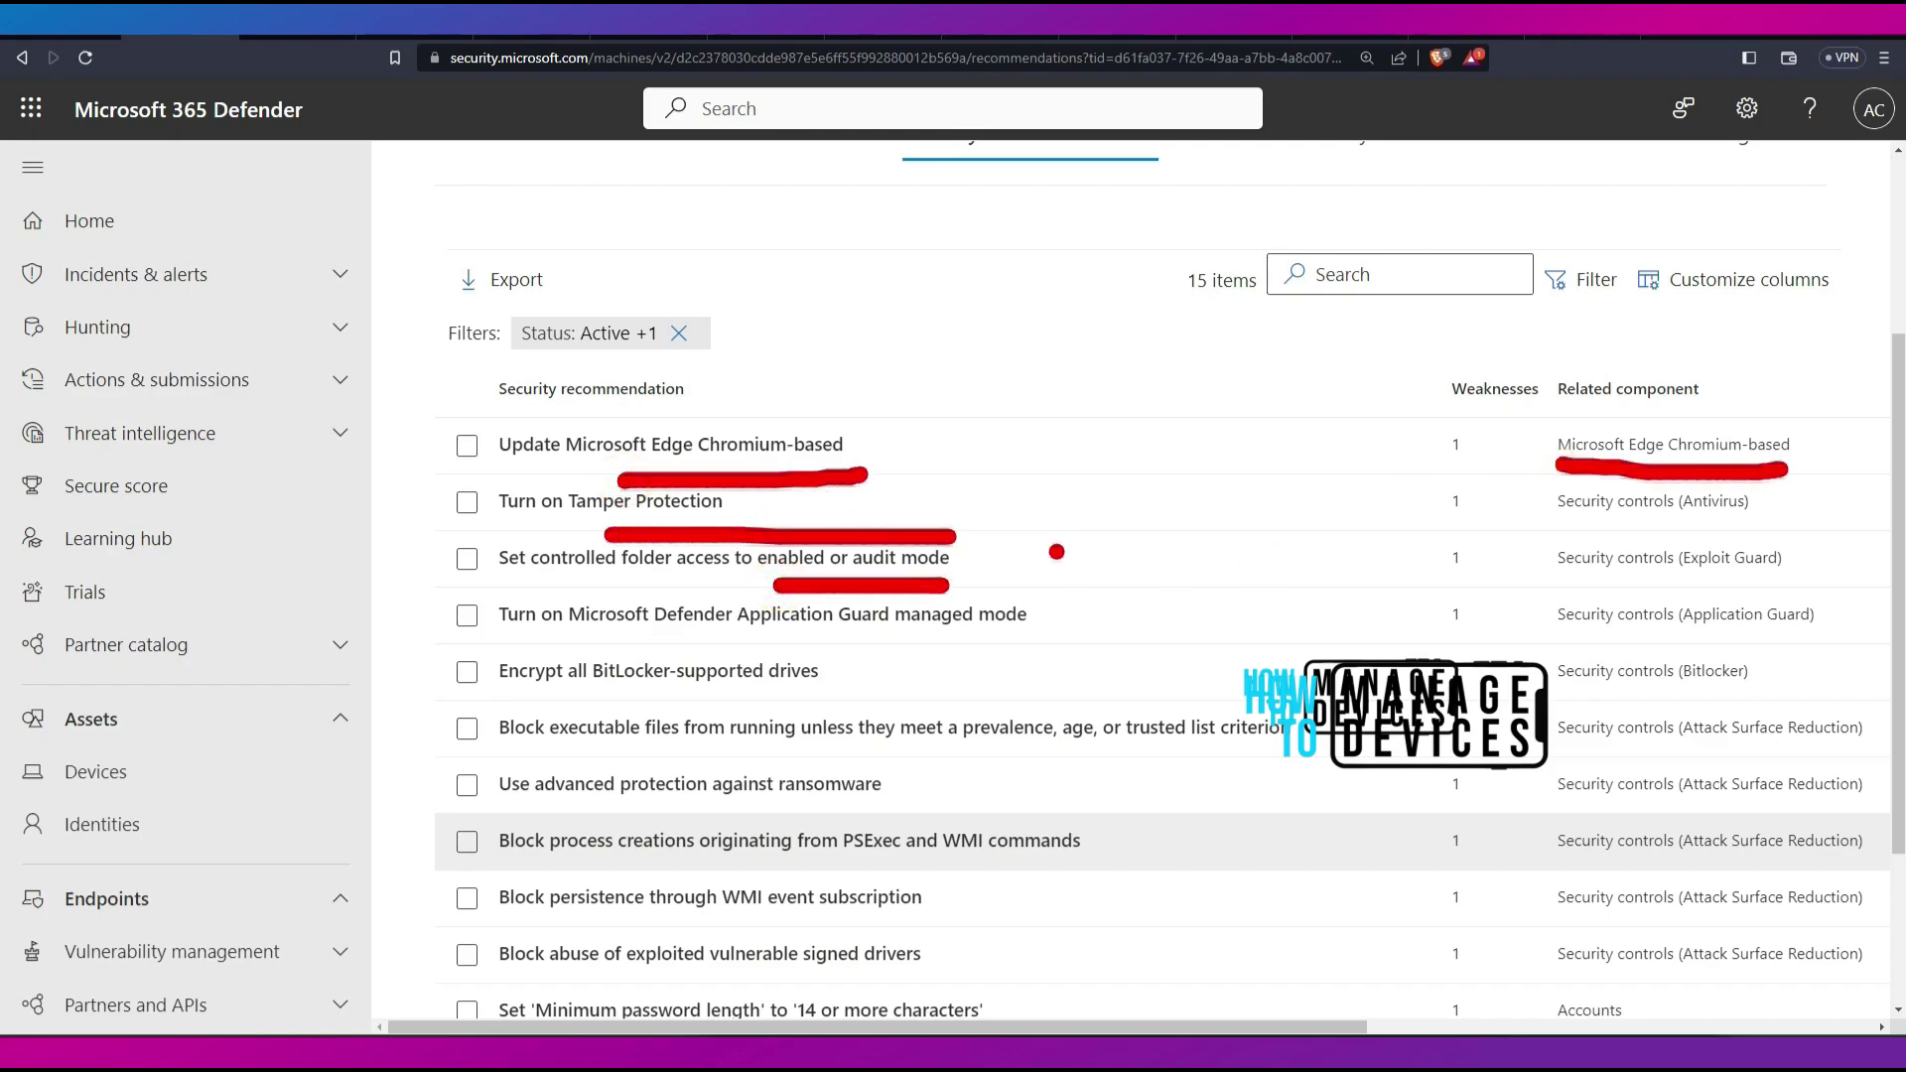
pyautogui.moveTo(1230, 463); pyautogui.dragTo(1233, 846)
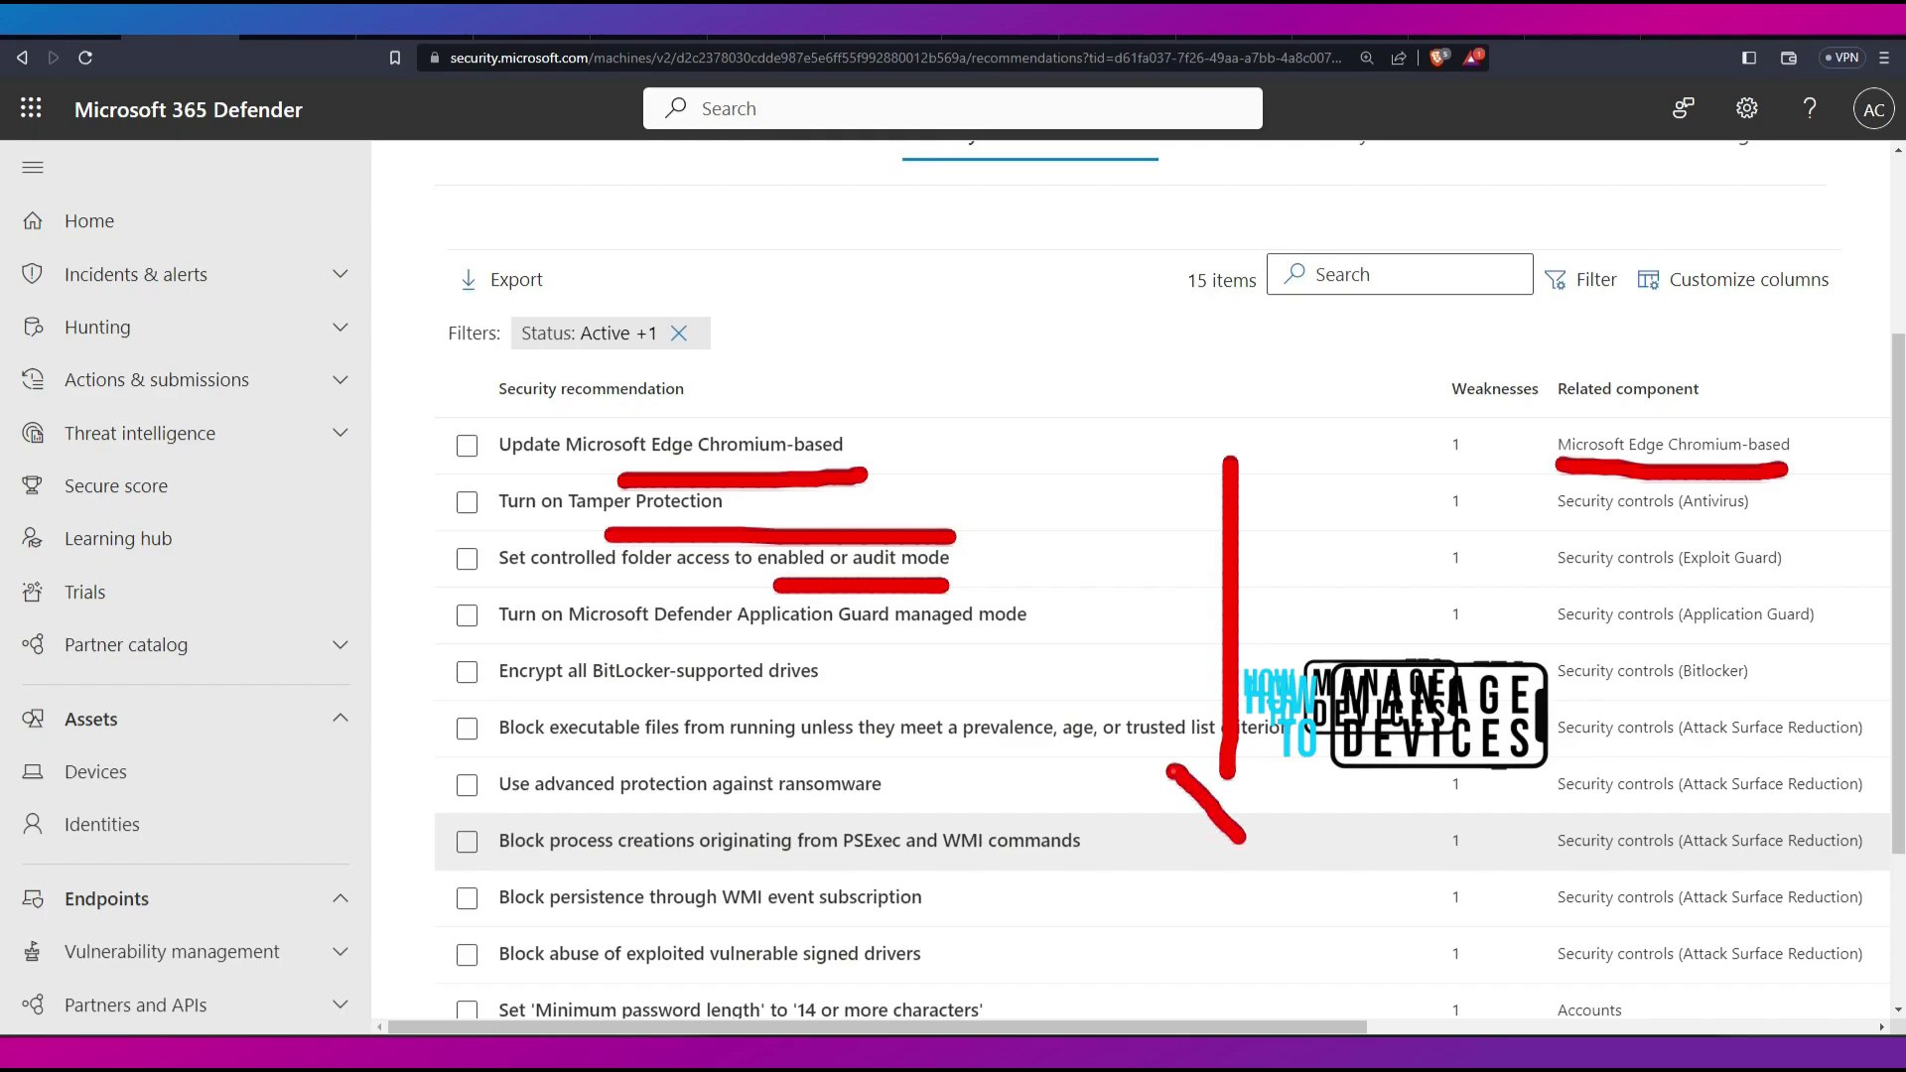
pyautogui.moveTo(1290, 761); pyautogui.dragTo(1235, 851)
pyautogui.press('Escape')
pyautogui.scroll(-2, 999, 839)
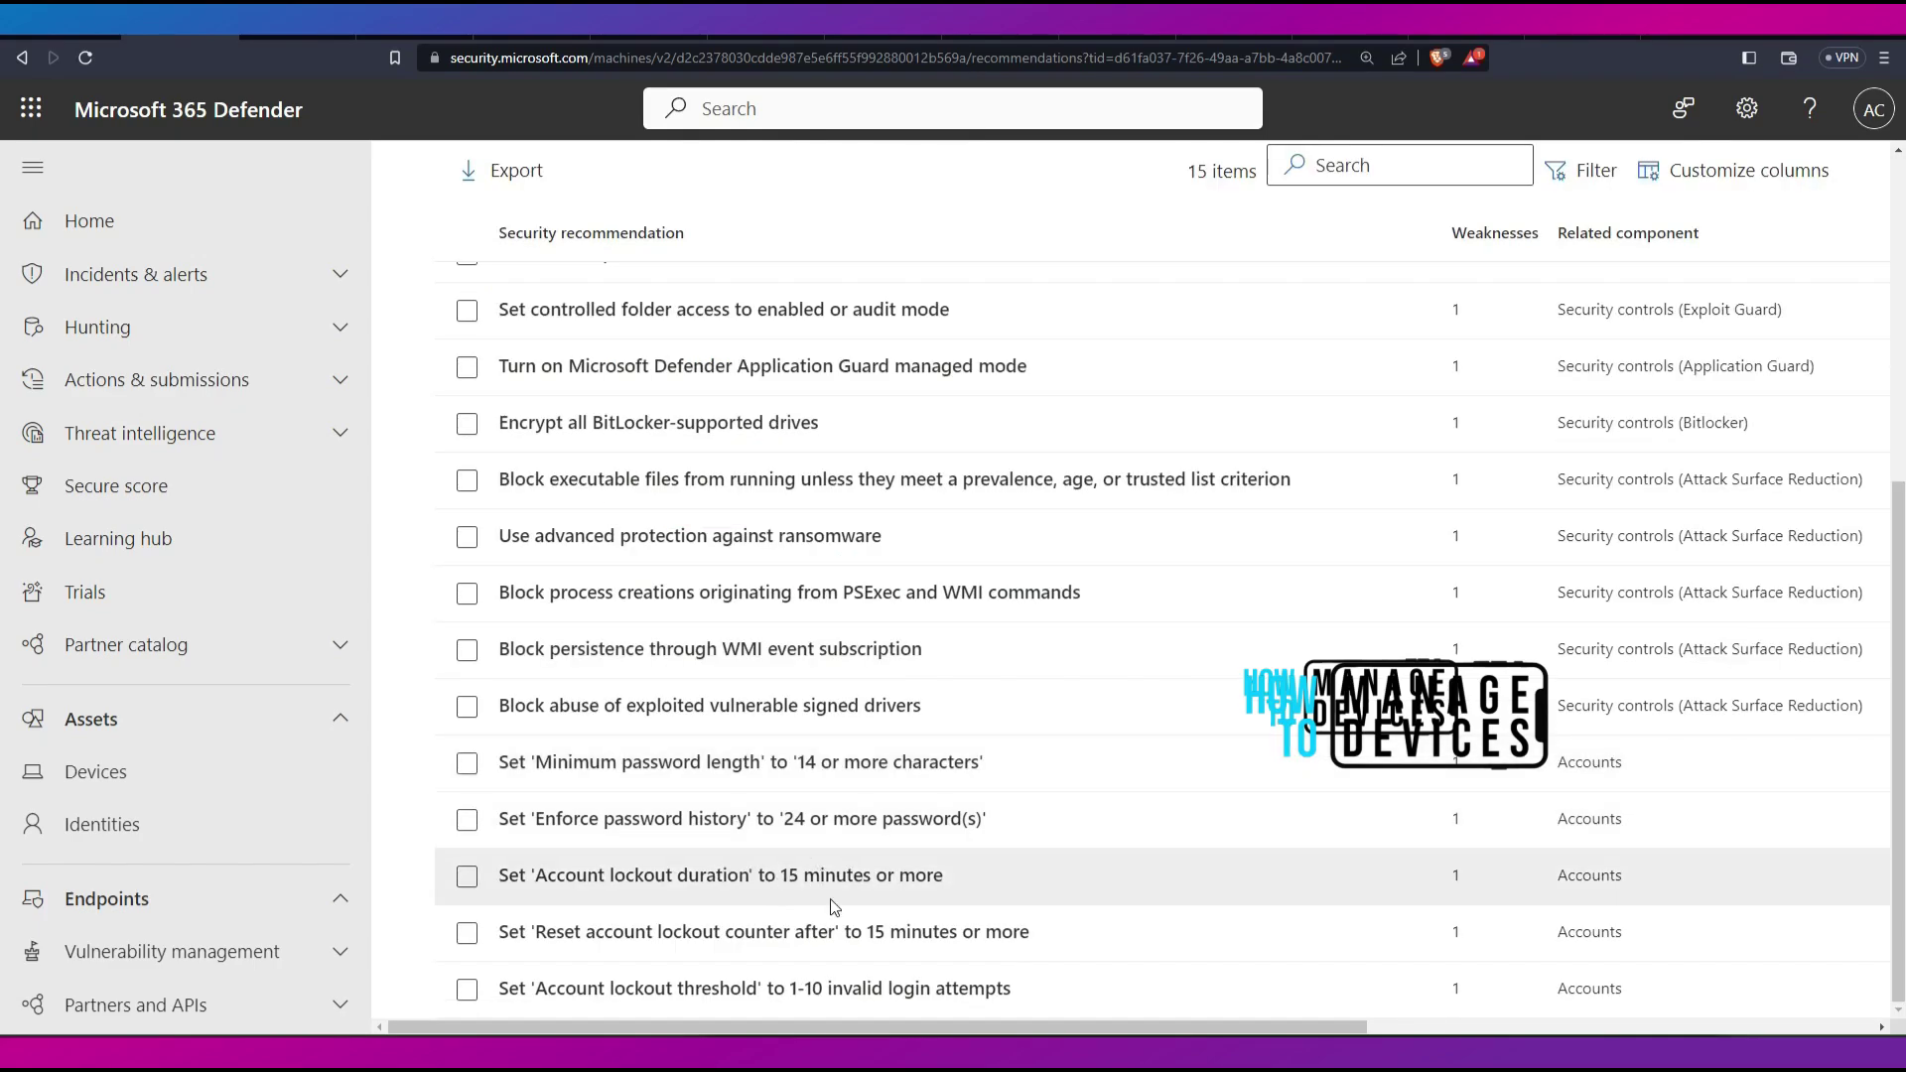
pyautogui.scroll(3, 1552, 814)
pyautogui.scroll(1, 1597, 826)
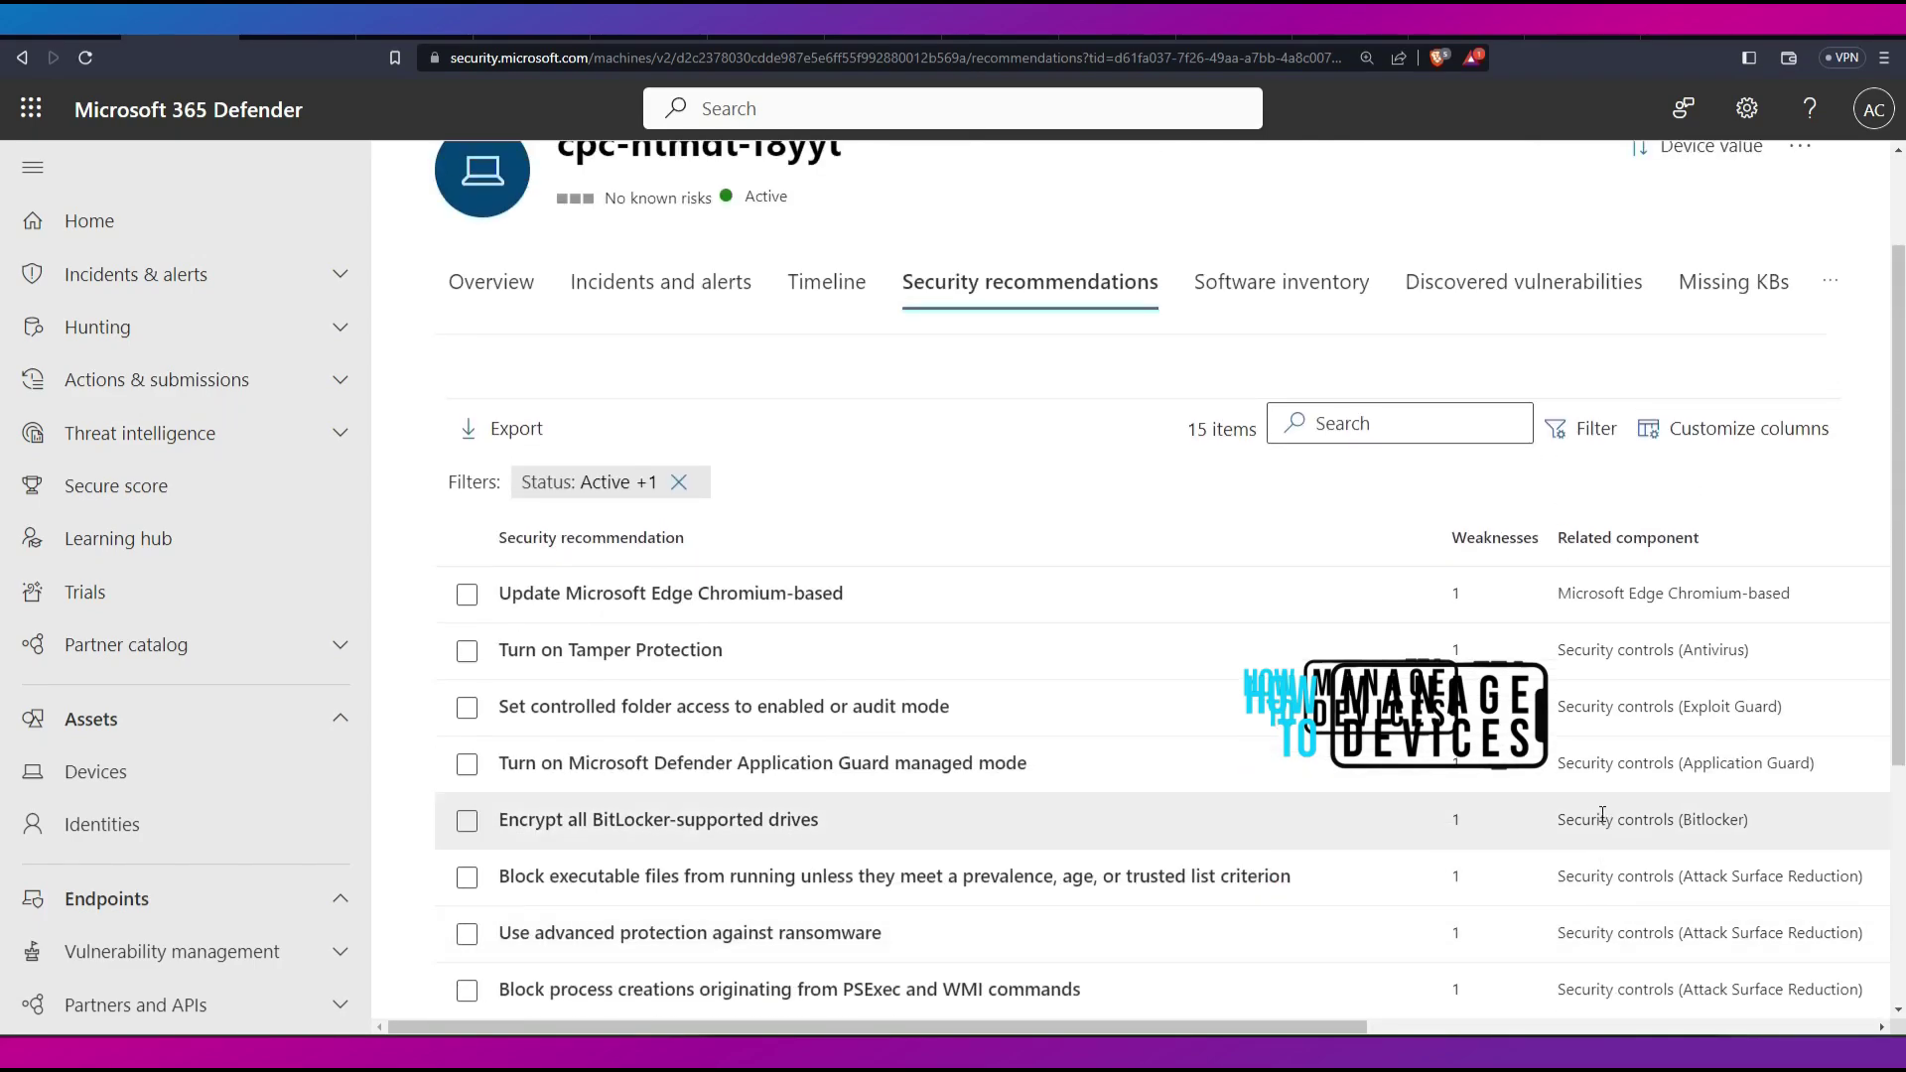
# - Show the device's Software inventory and widen the Product Code (CPE) column
pyautogui.click(1272, 285)
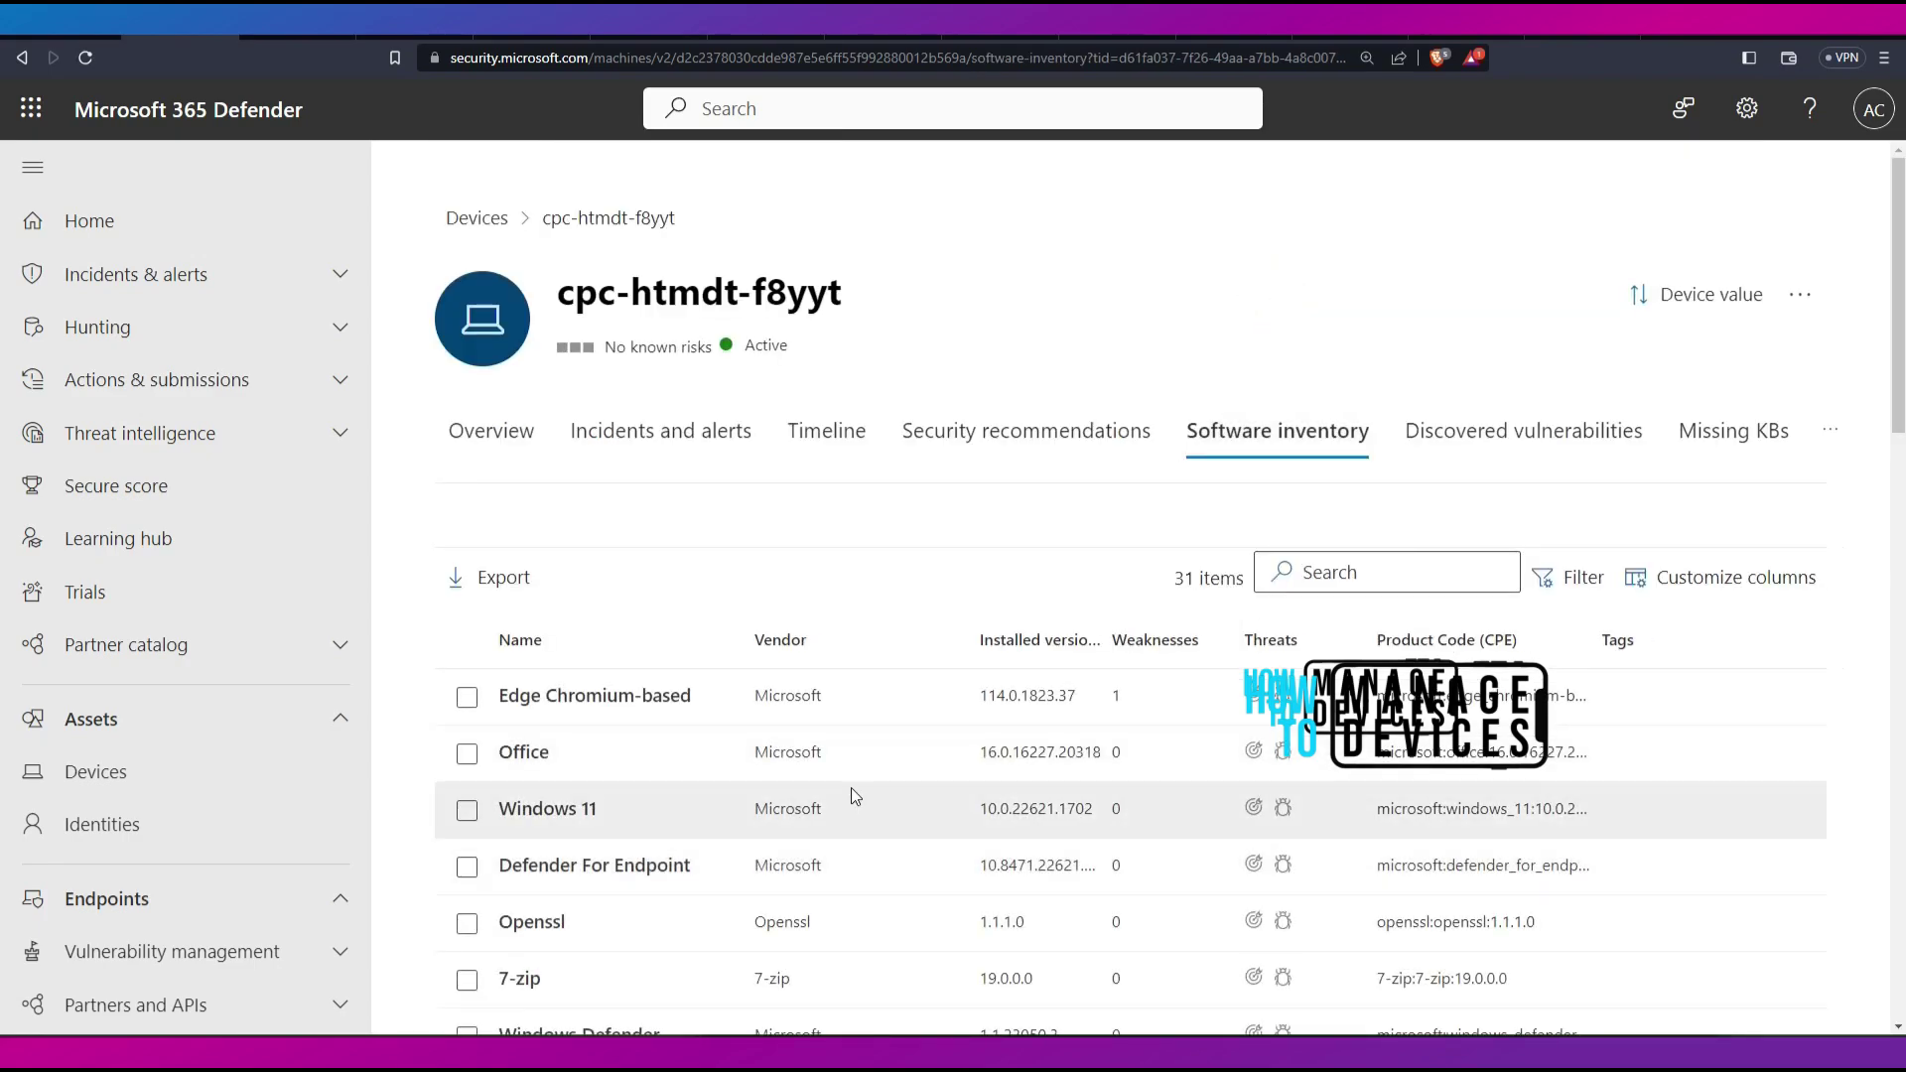
pyautogui.moveTo(1282, 694)
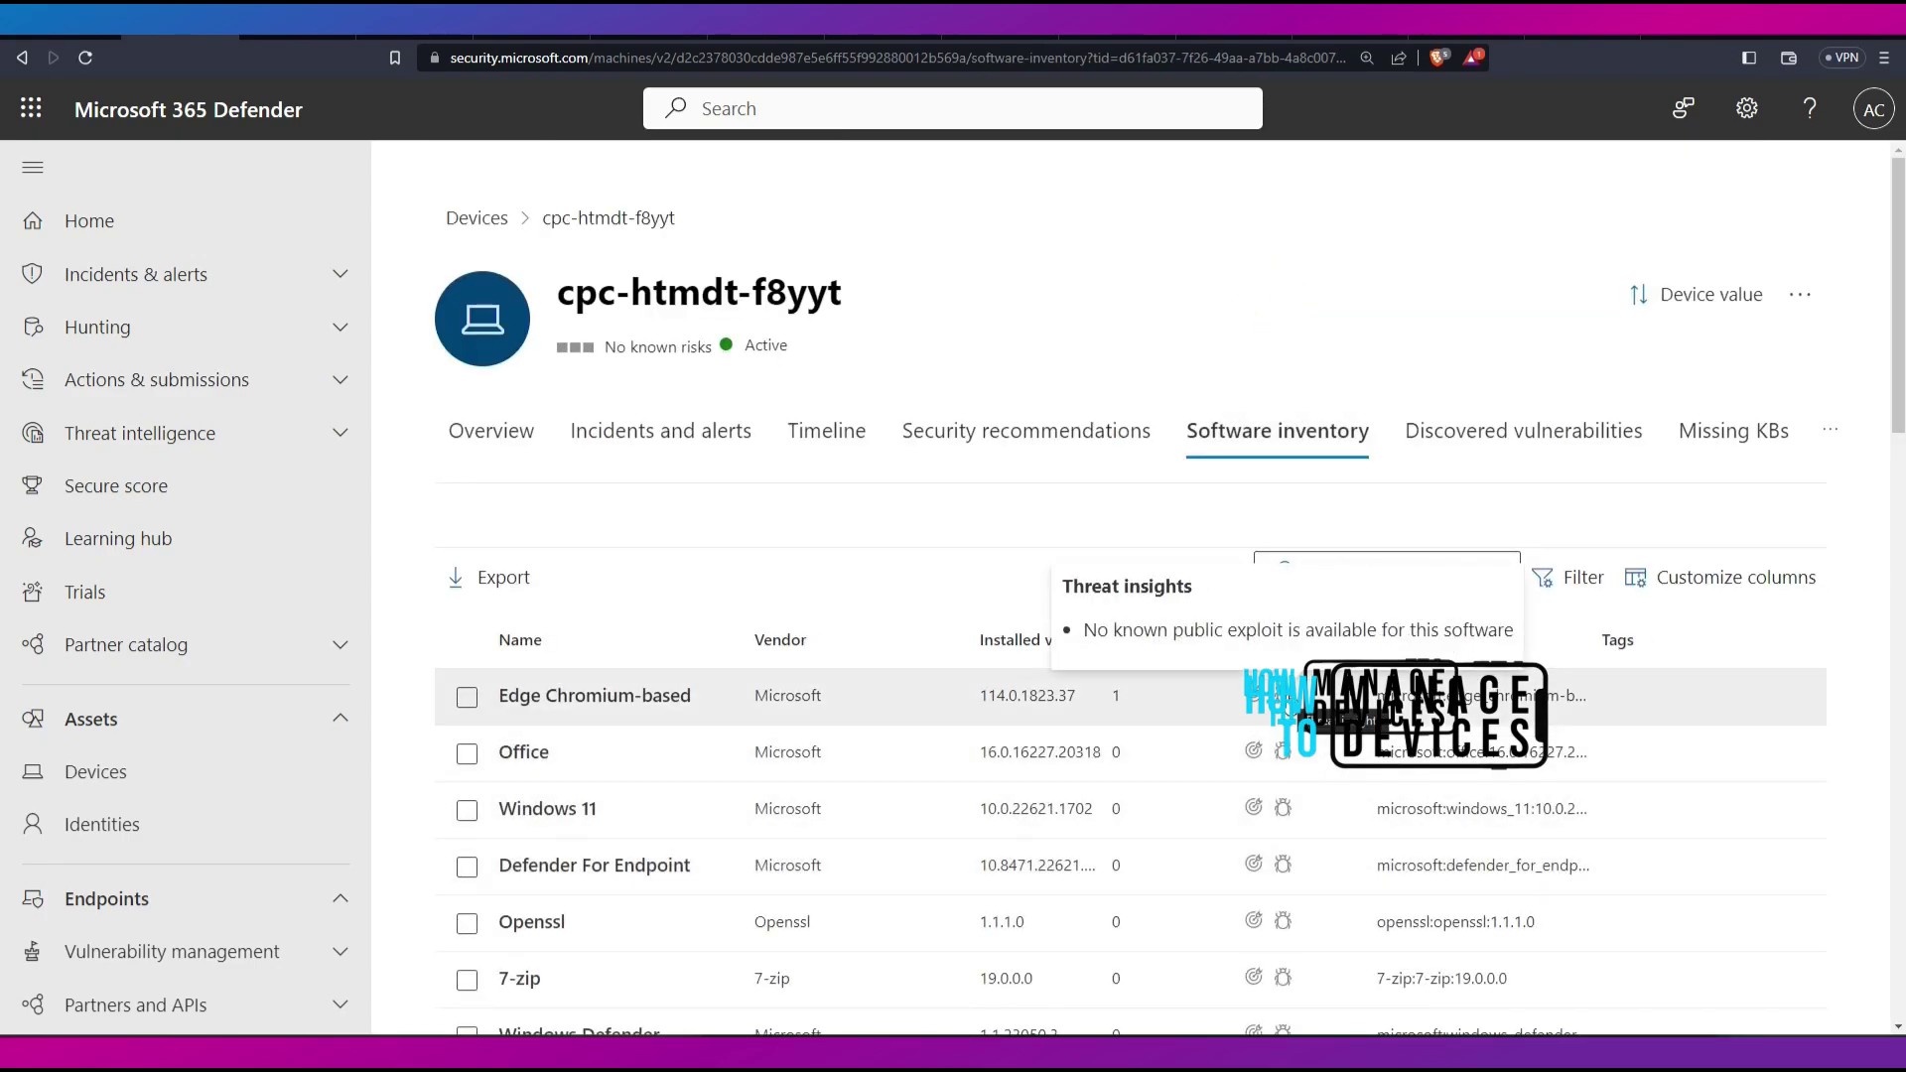
pyautogui.moveTo(1282, 759)
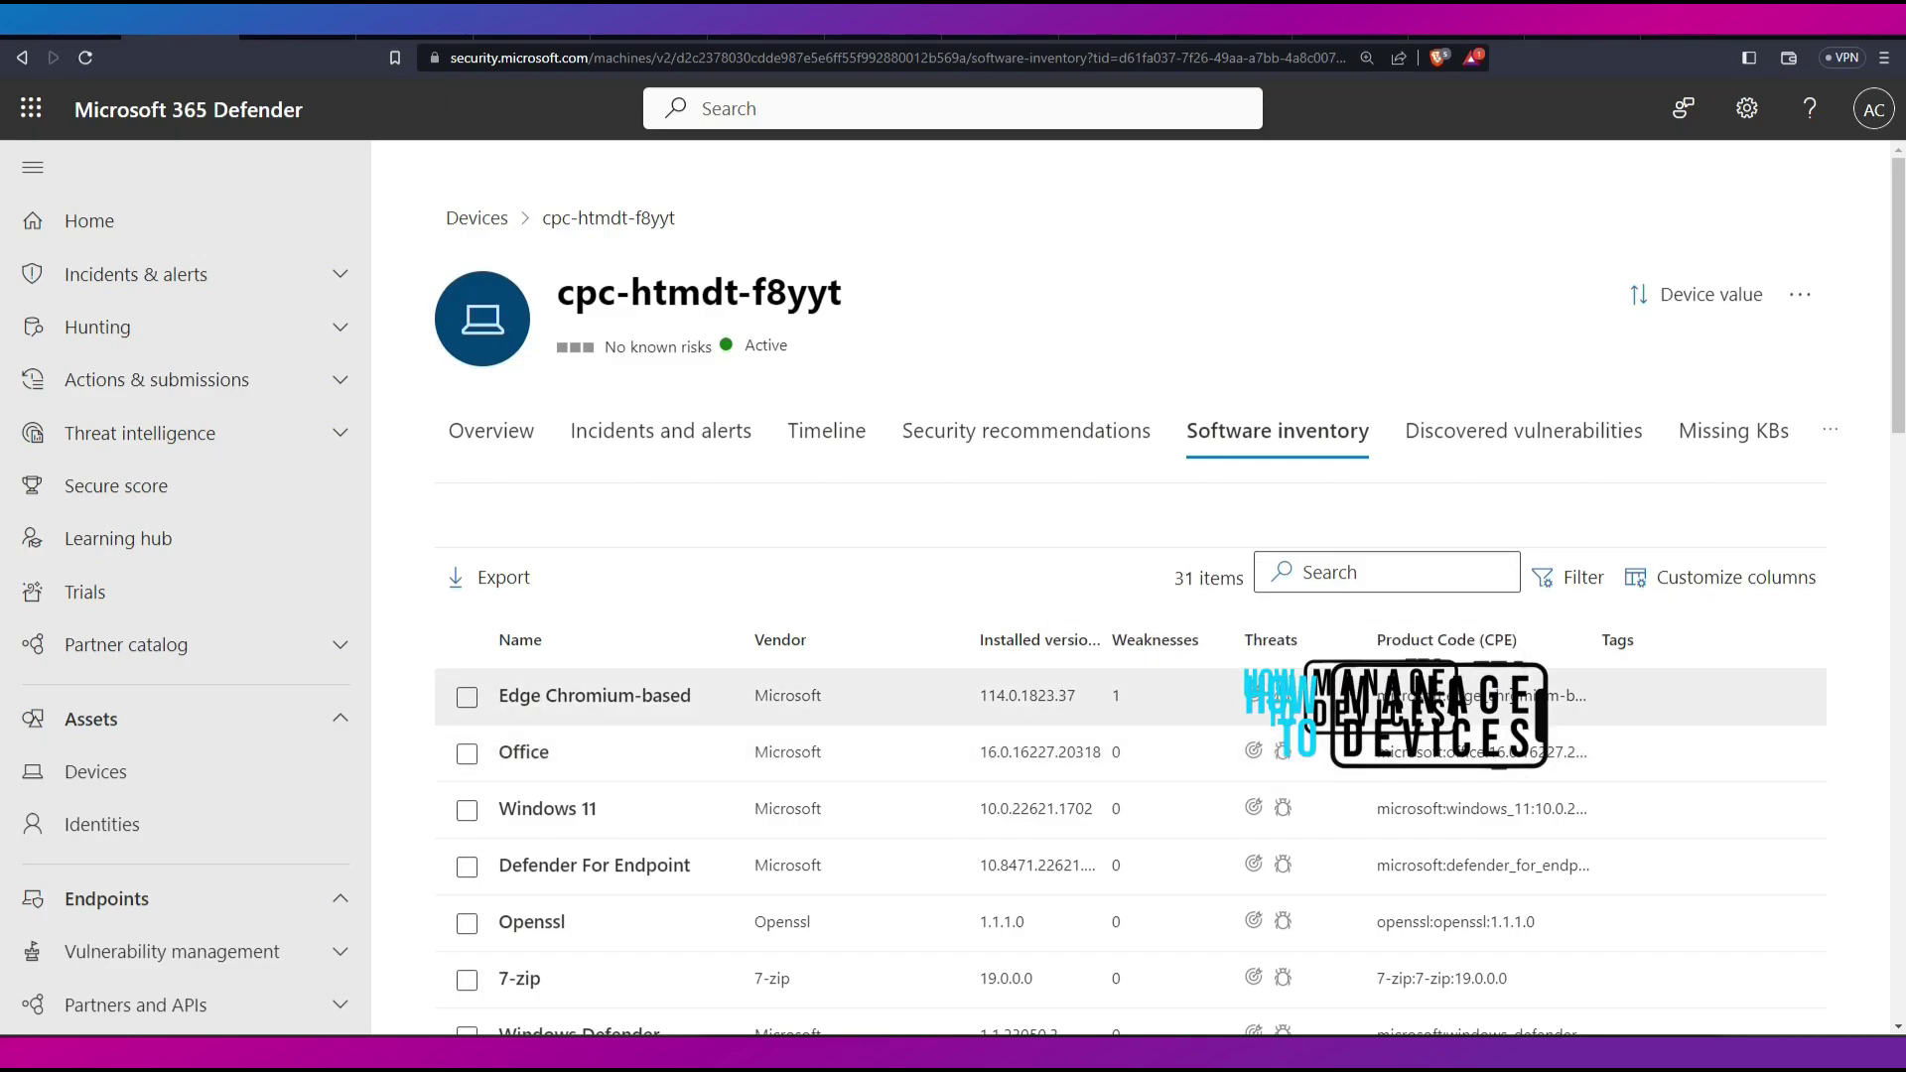
pyautogui.doubleClick(1591, 650)
# - Annotate the Vendor and Product Code columns and the Openssl and Edge Chromium-based entries
pyautogui.moveTo(812, 485); pyautogui.dragTo(812, 483)
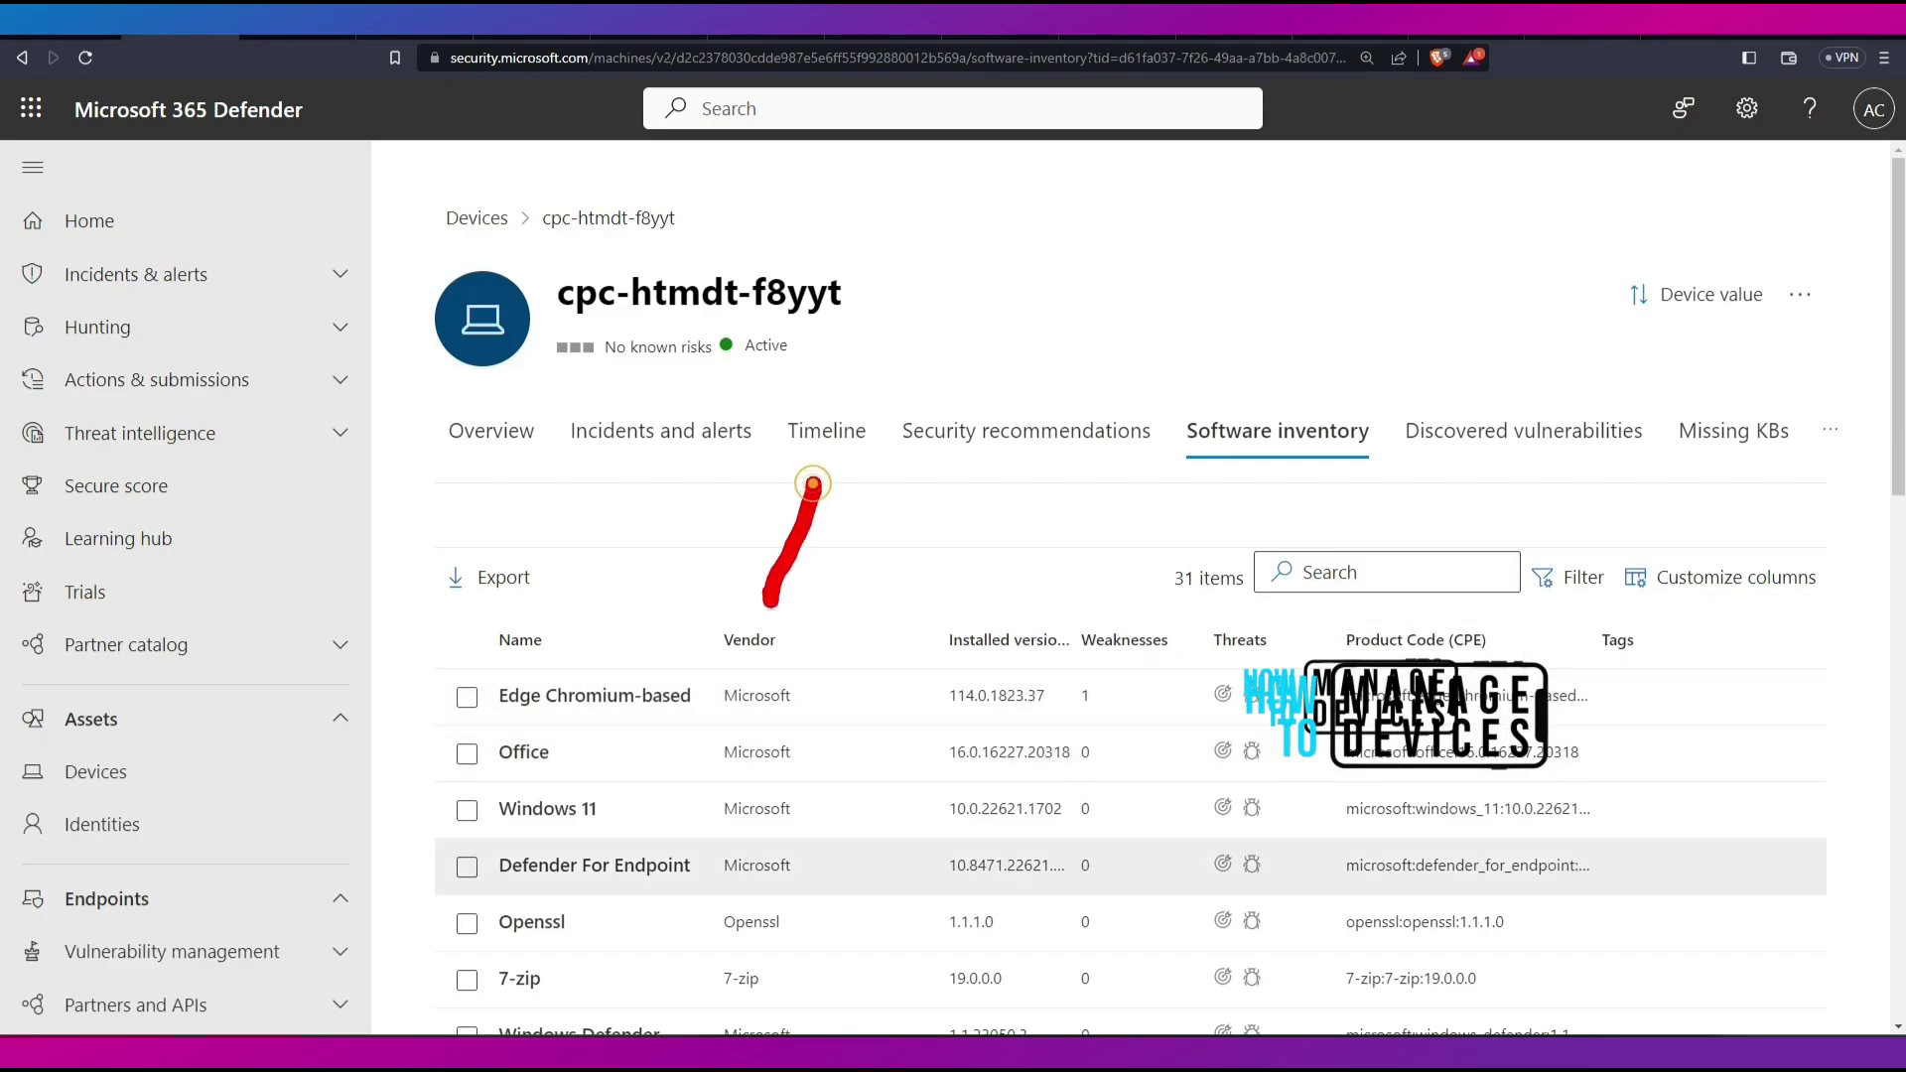
pyautogui.moveTo(760, 575); pyautogui.dragTo(819, 580)
pyautogui.moveTo(1166, 164); pyautogui.dragTo(1419, 625)
pyautogui.moveTo(1300, 546); pyautogui.dragTo(1419, 625)
pyautogui.moveTo(843, 663)
pyautogui.mouseDown()
pyautogui.moveTo(839, 937)
pyautogui.moveTo(875, 933)
pyautogui.mouseUp()
pyautogui.moveTo(684, 675); pyautogui.dragTo(694, 906)
pyautogui.moveTo(653, 904)
pyautogui.mouseDown()
pyautogui.moveTo(685, 931)
pyautogui.moveTo(717, 893)
pyautogui.mouseUp()
pyautogui.moveTo(474, 945); pyautogui.dragTo(561, 947)
pyautogui.moveTo(461, 716); pyautogui.dragTo(600, 717)
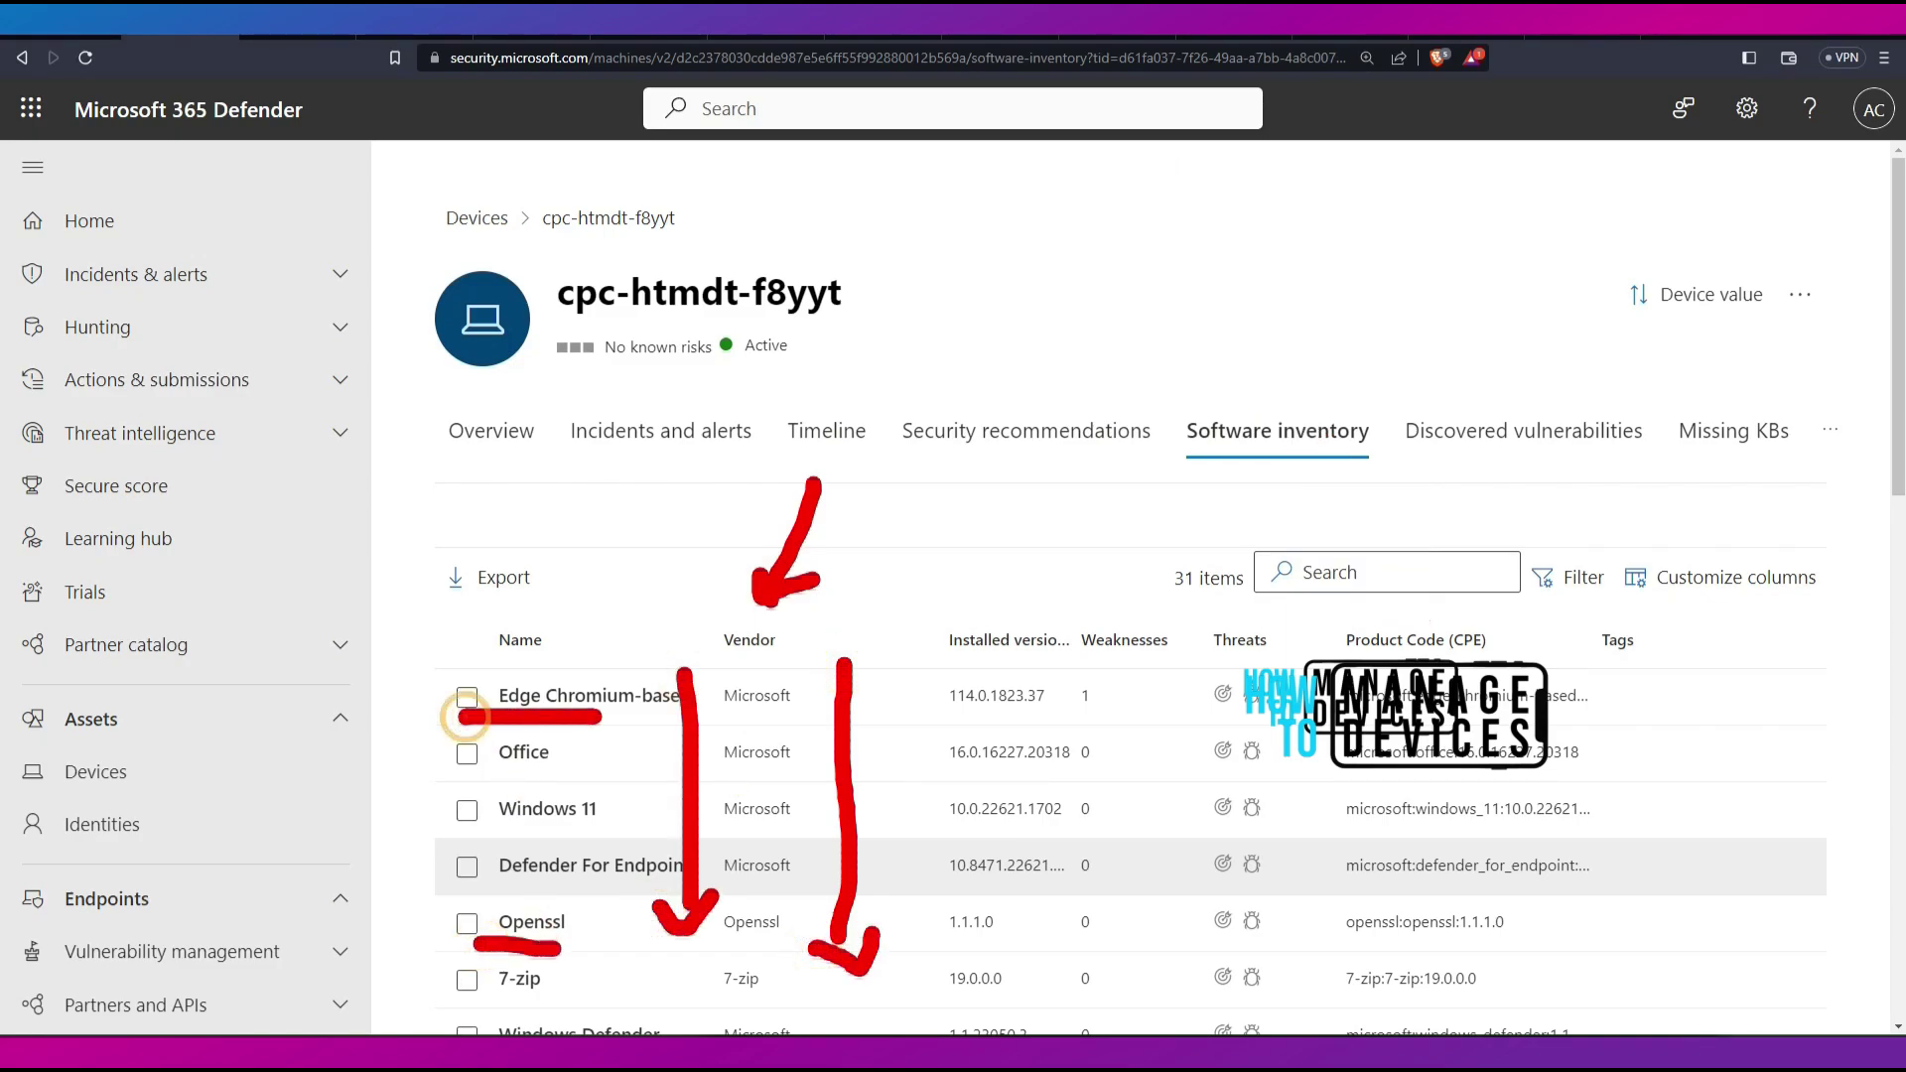
pyautogui.press('Escape')
# - Scroll through the 31 installed products
pyautogui.scroll(-5, 880, 689)
pyautogui.scroll(-3, 884, 693)
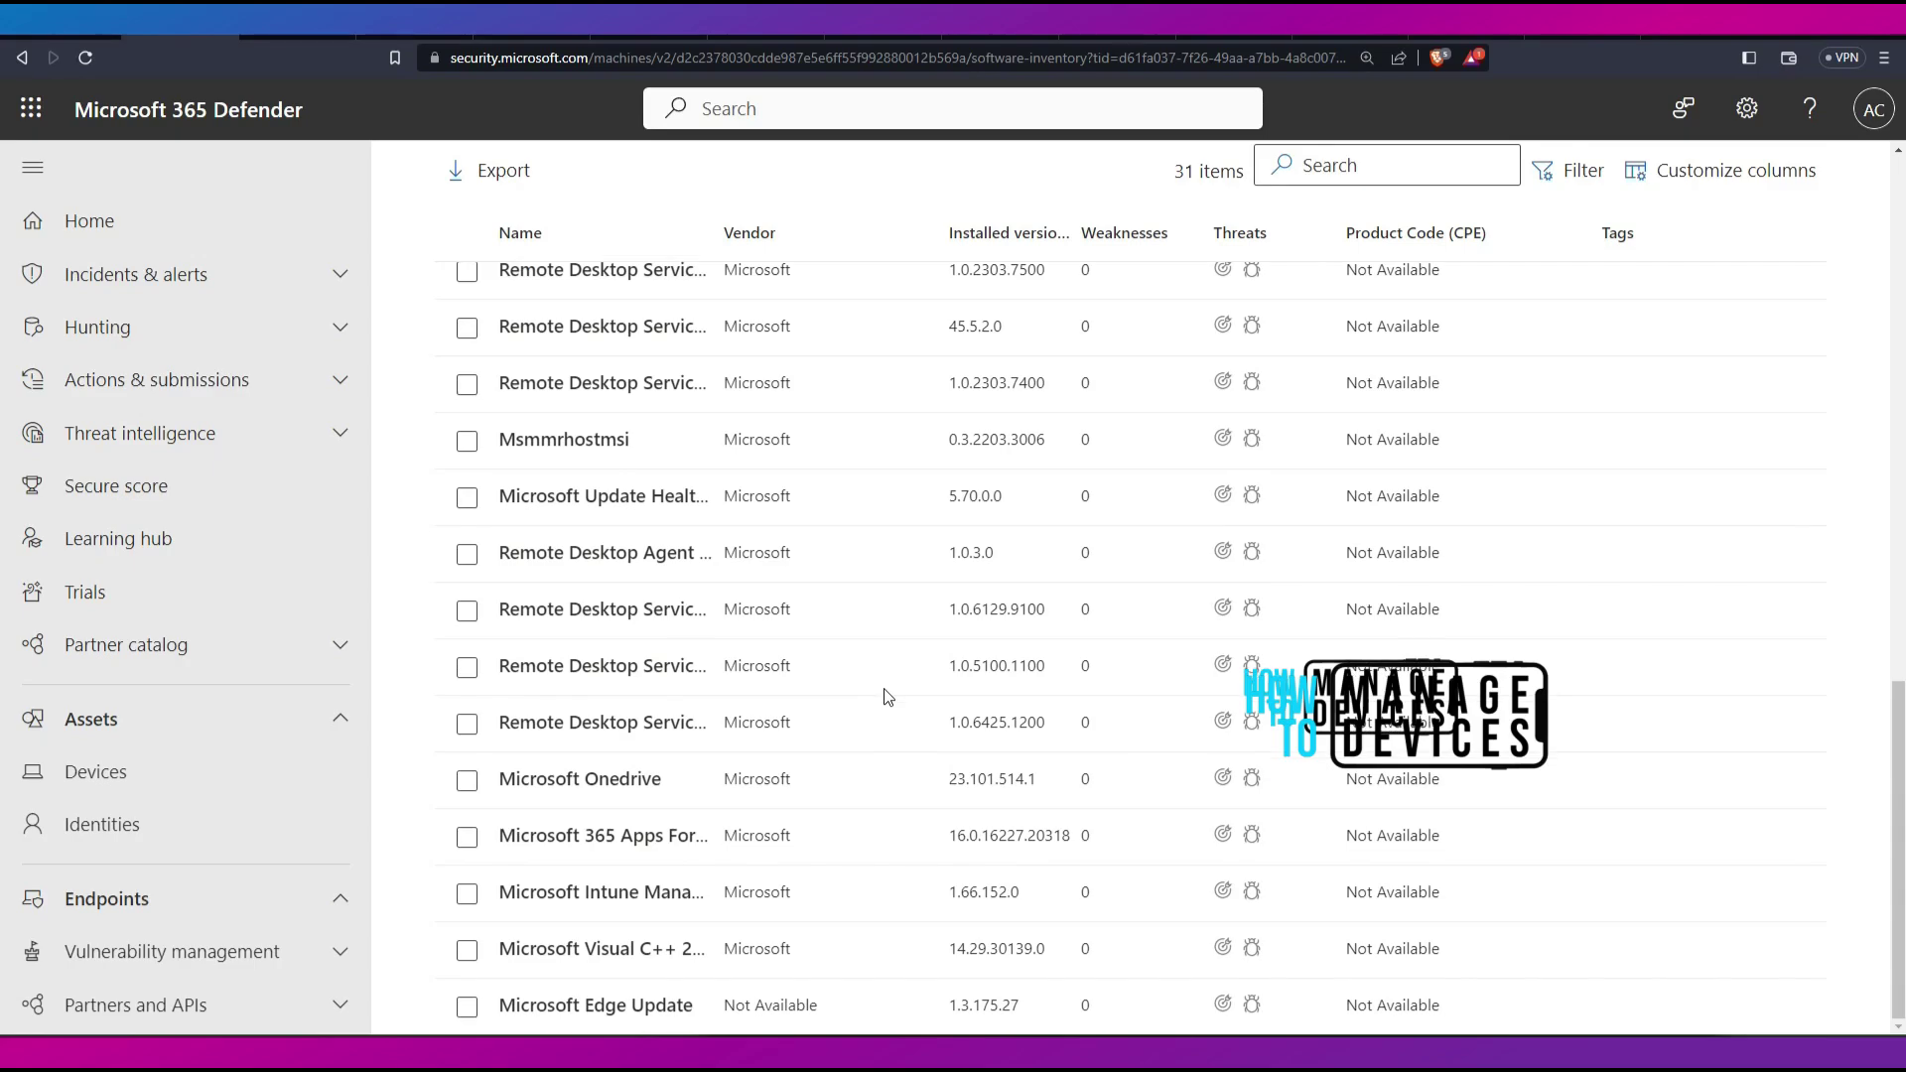
pyautogui.scroll(15, 1123, 733)
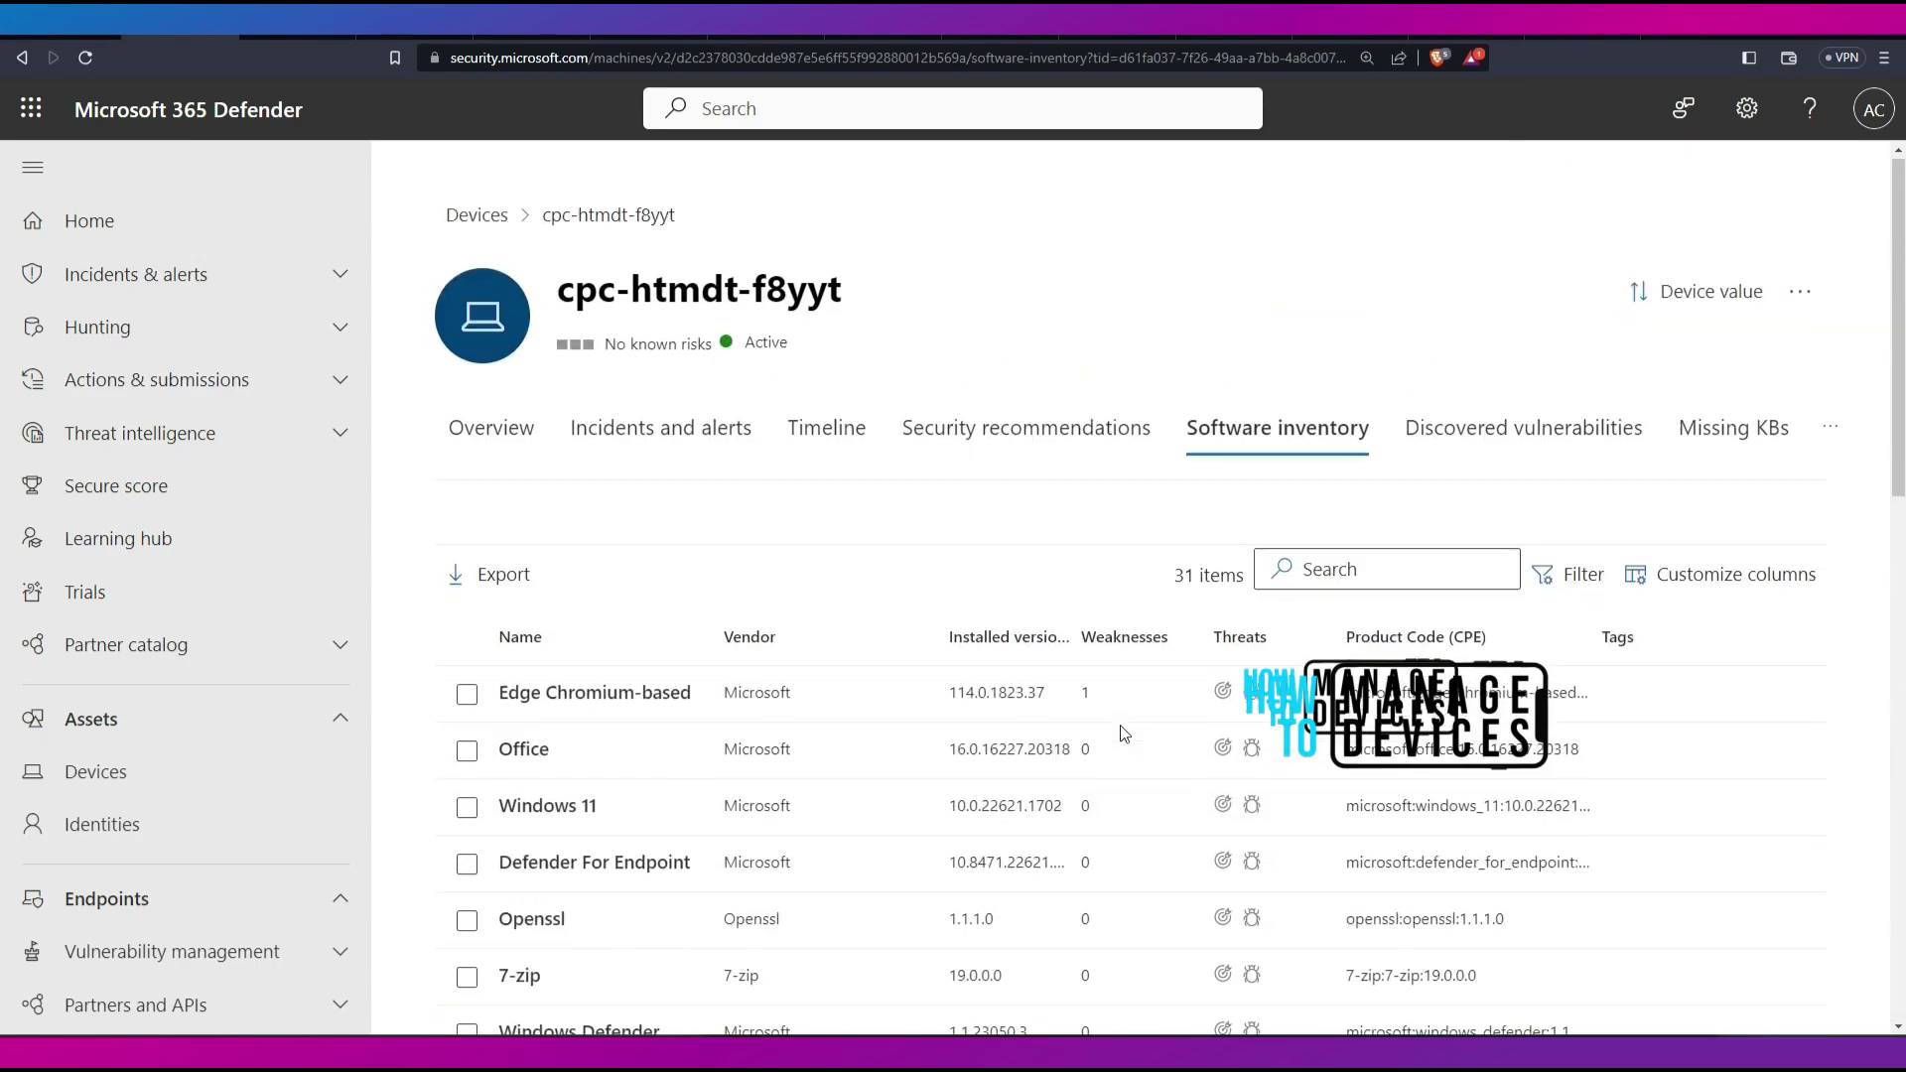
# - Show Discovered vulnerabilities and highlight CVE-2023-3079 with its High severity
pyautogui.click(1461, 430)
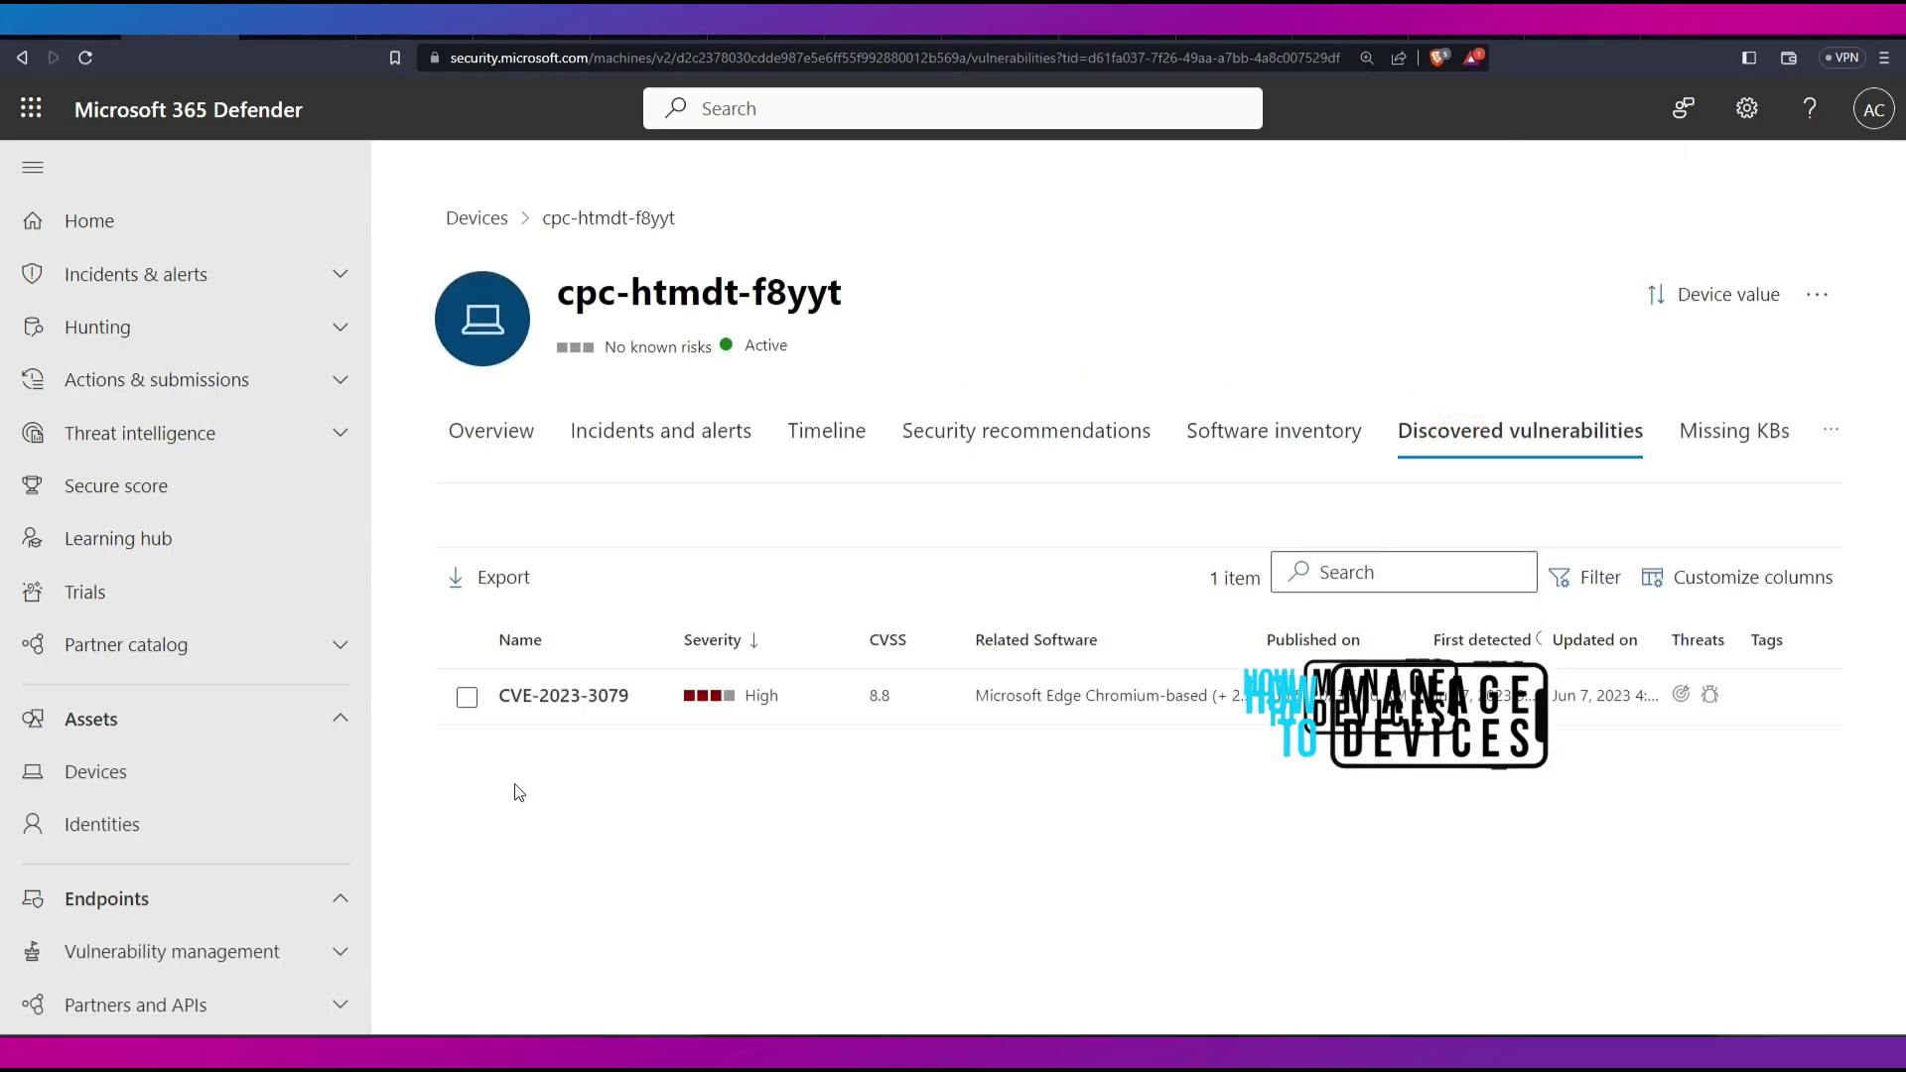
pyautogui.moveTo(428, 749)
pyautogui.mouseDown()
pyautogui.moveTo(879, 635)
pyautogui.moveTo(337, 663)
pyautogui.moveTo(427, 757)
pyautogui.mouseUp()
pyautogui.moveTo(807, 675); pyautogui.dragTo(1110, 663)
pyautogui.moveTo(481, 673); pyautogui.dragTo(691, 676)
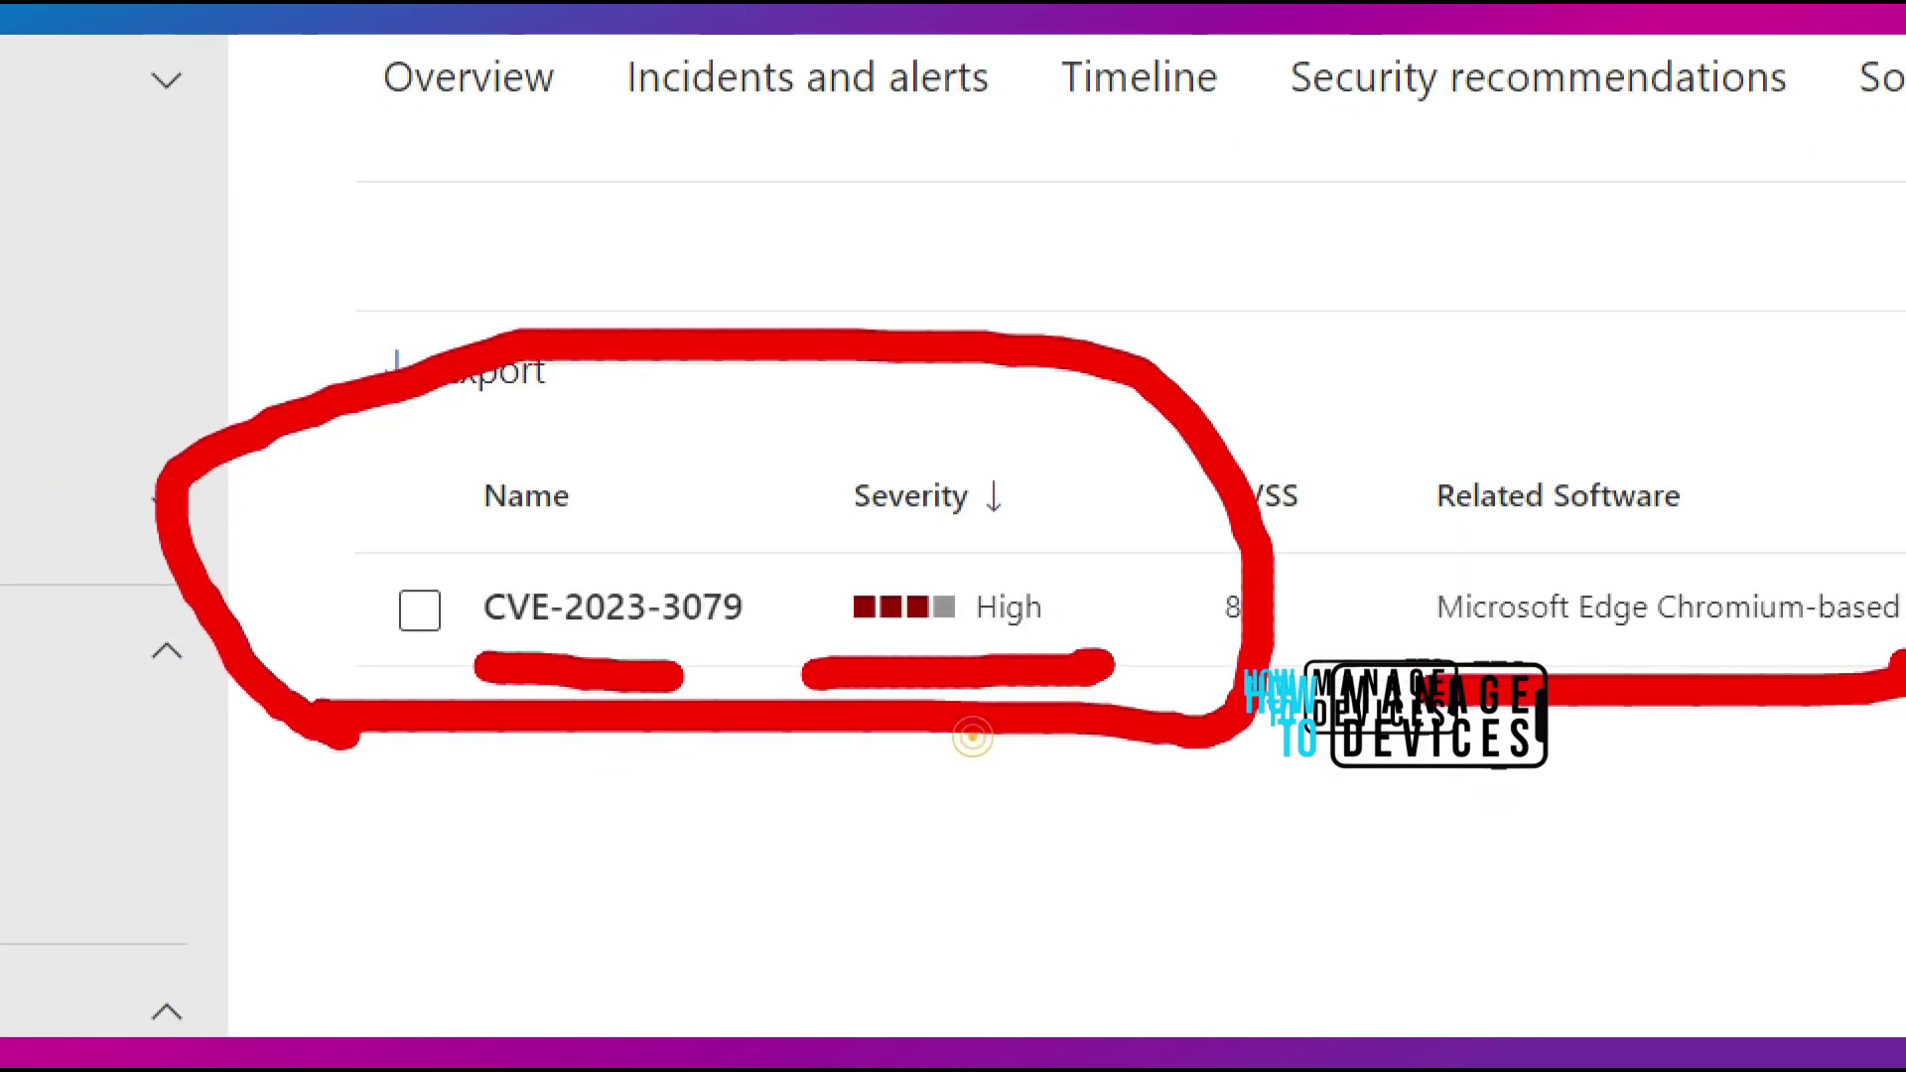
pyautogui.press('Escape')
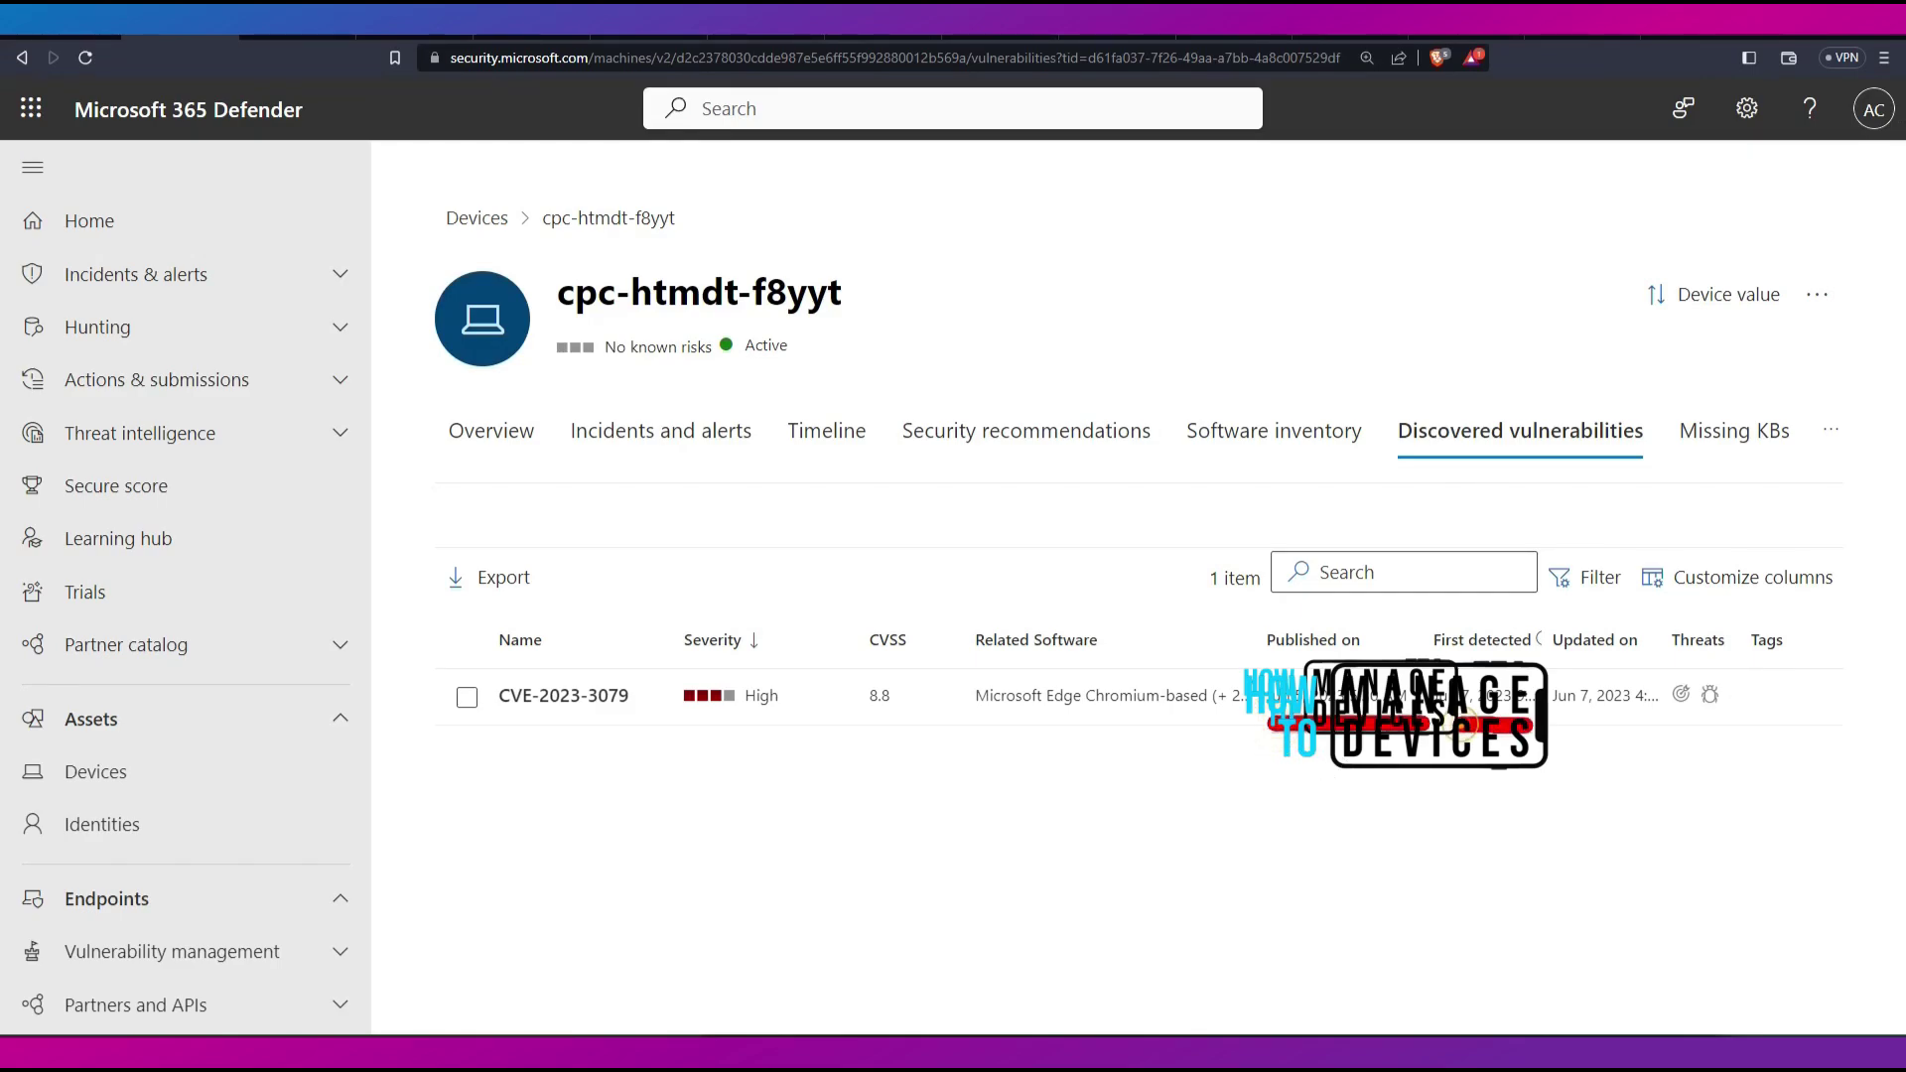
# - Select CVE-2023-3079, then show the empty Missing KBs tab
pyautogui.moveTo(1710, 696)
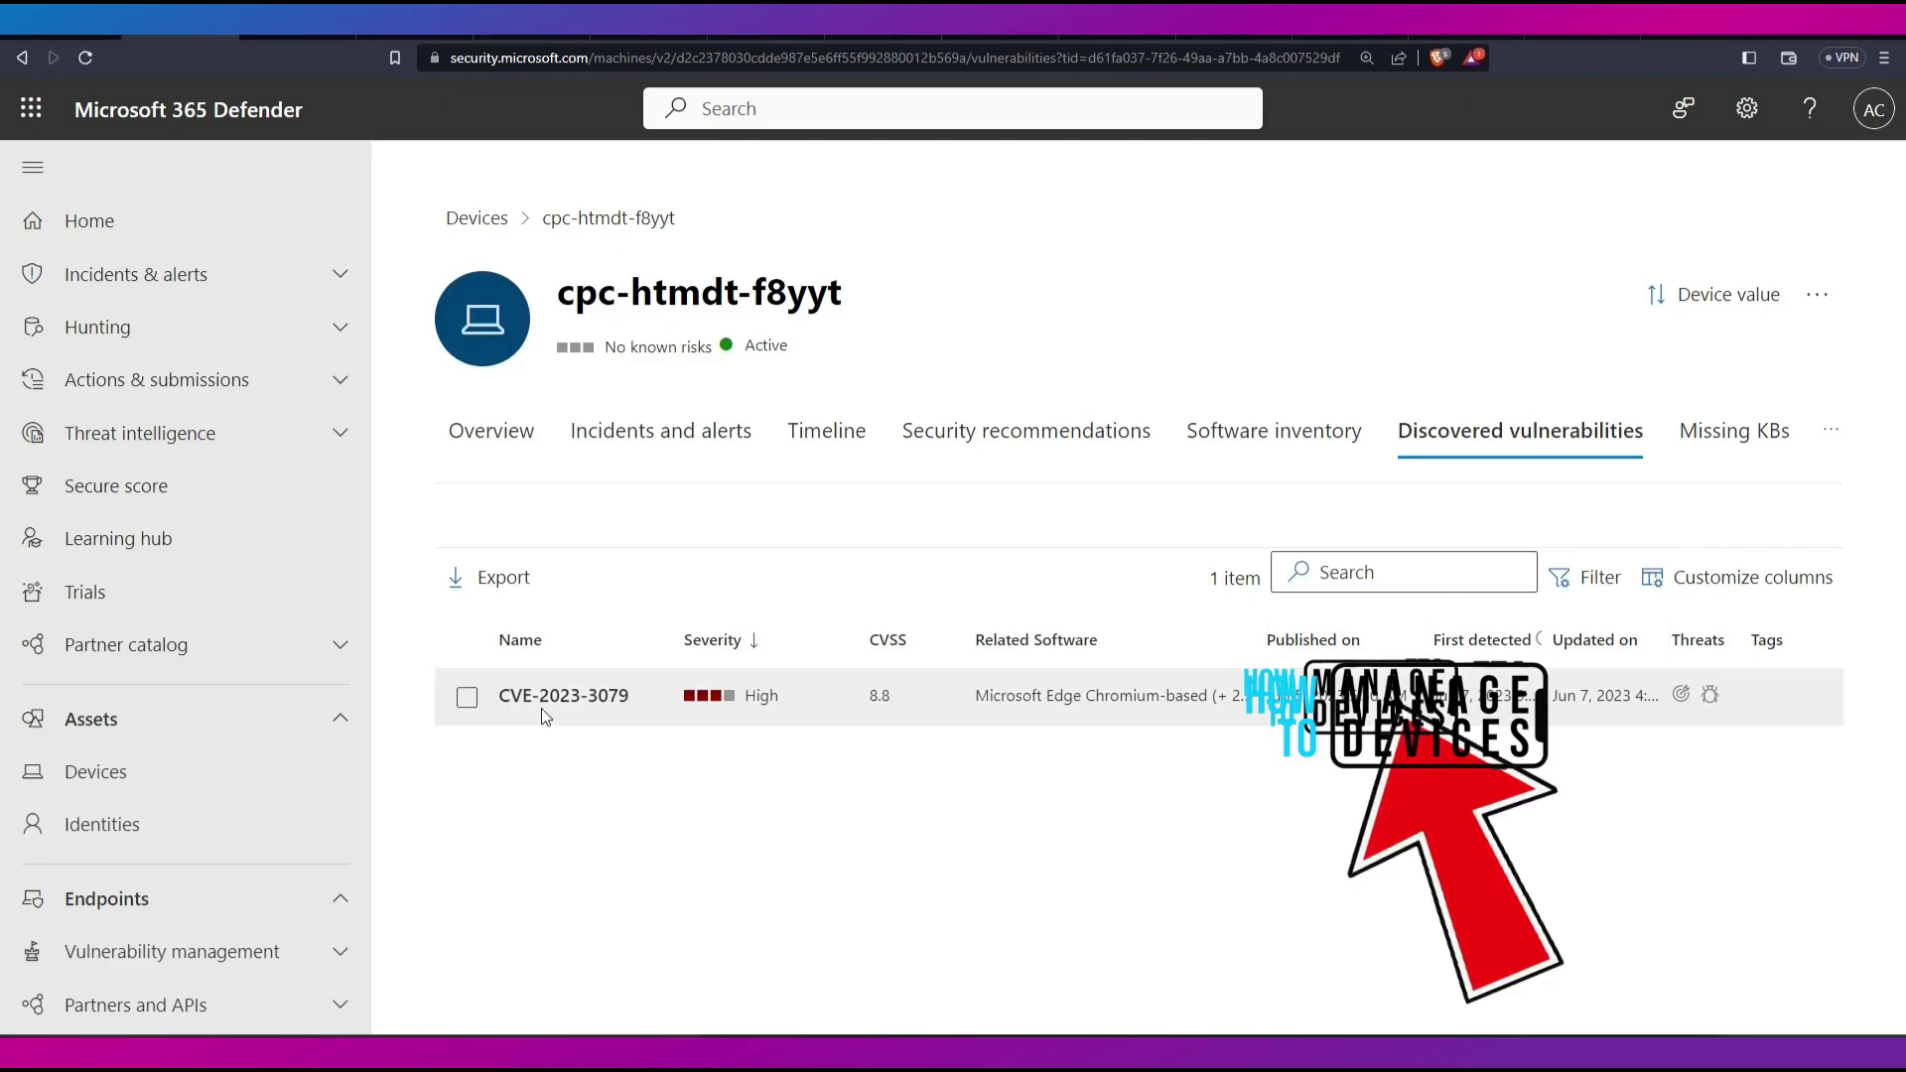
pyautogui.click(467, 697)
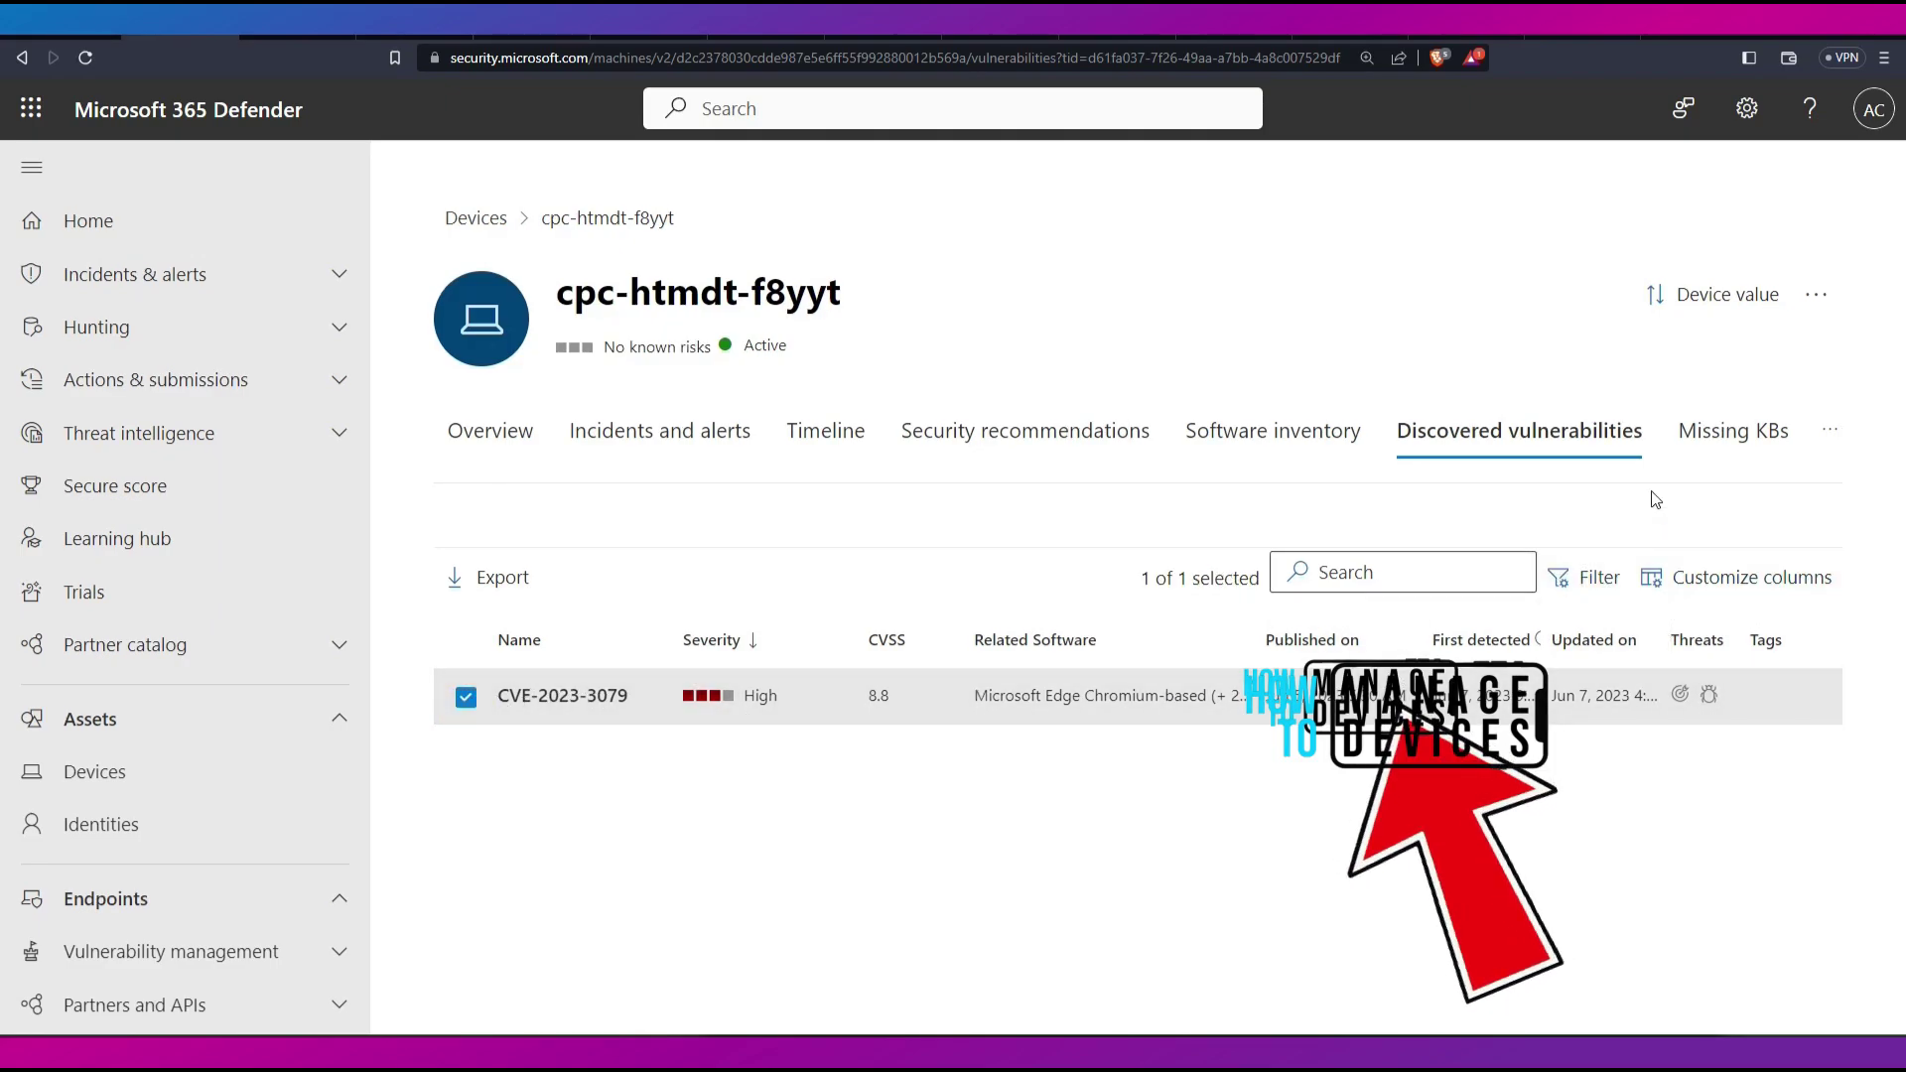
pyautogui.click(1712, 446)
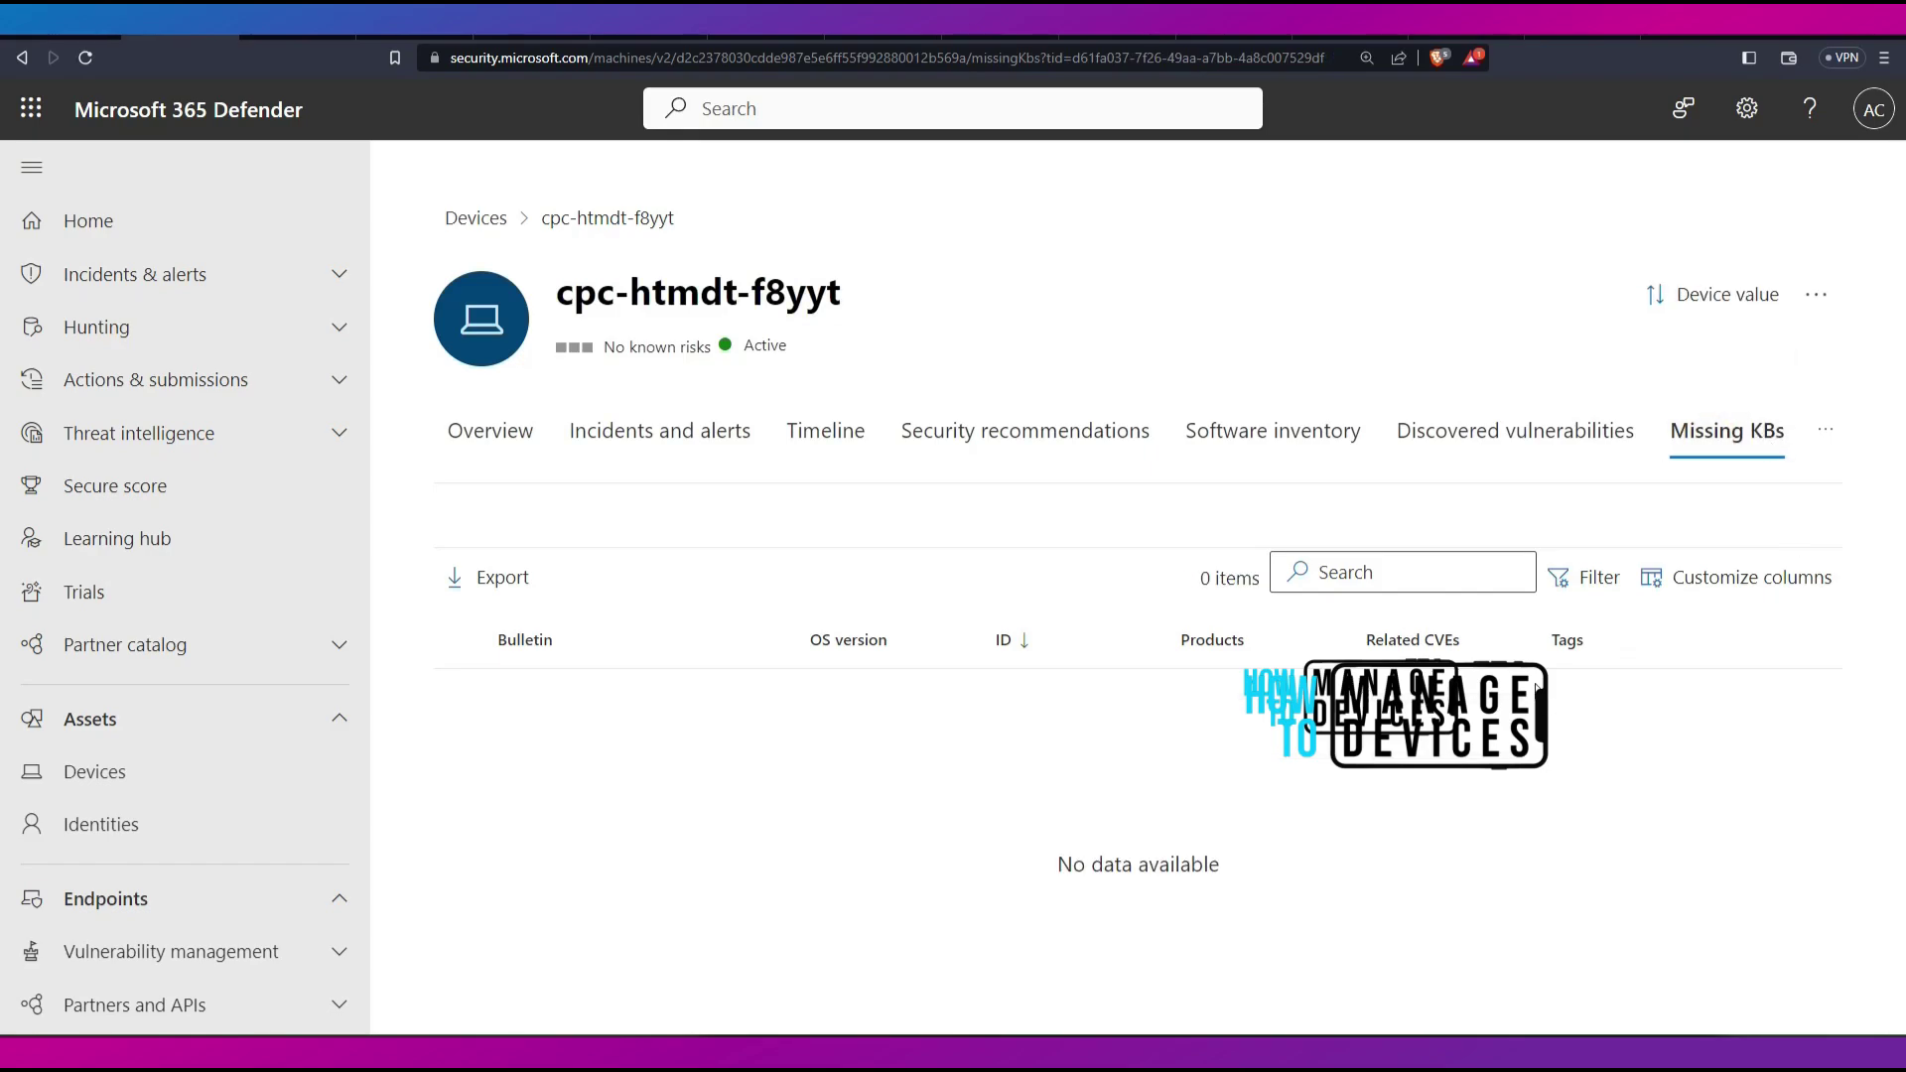
pyautogui.moveTo(1633, 477); pyautogui.dragTo(1833, 477)
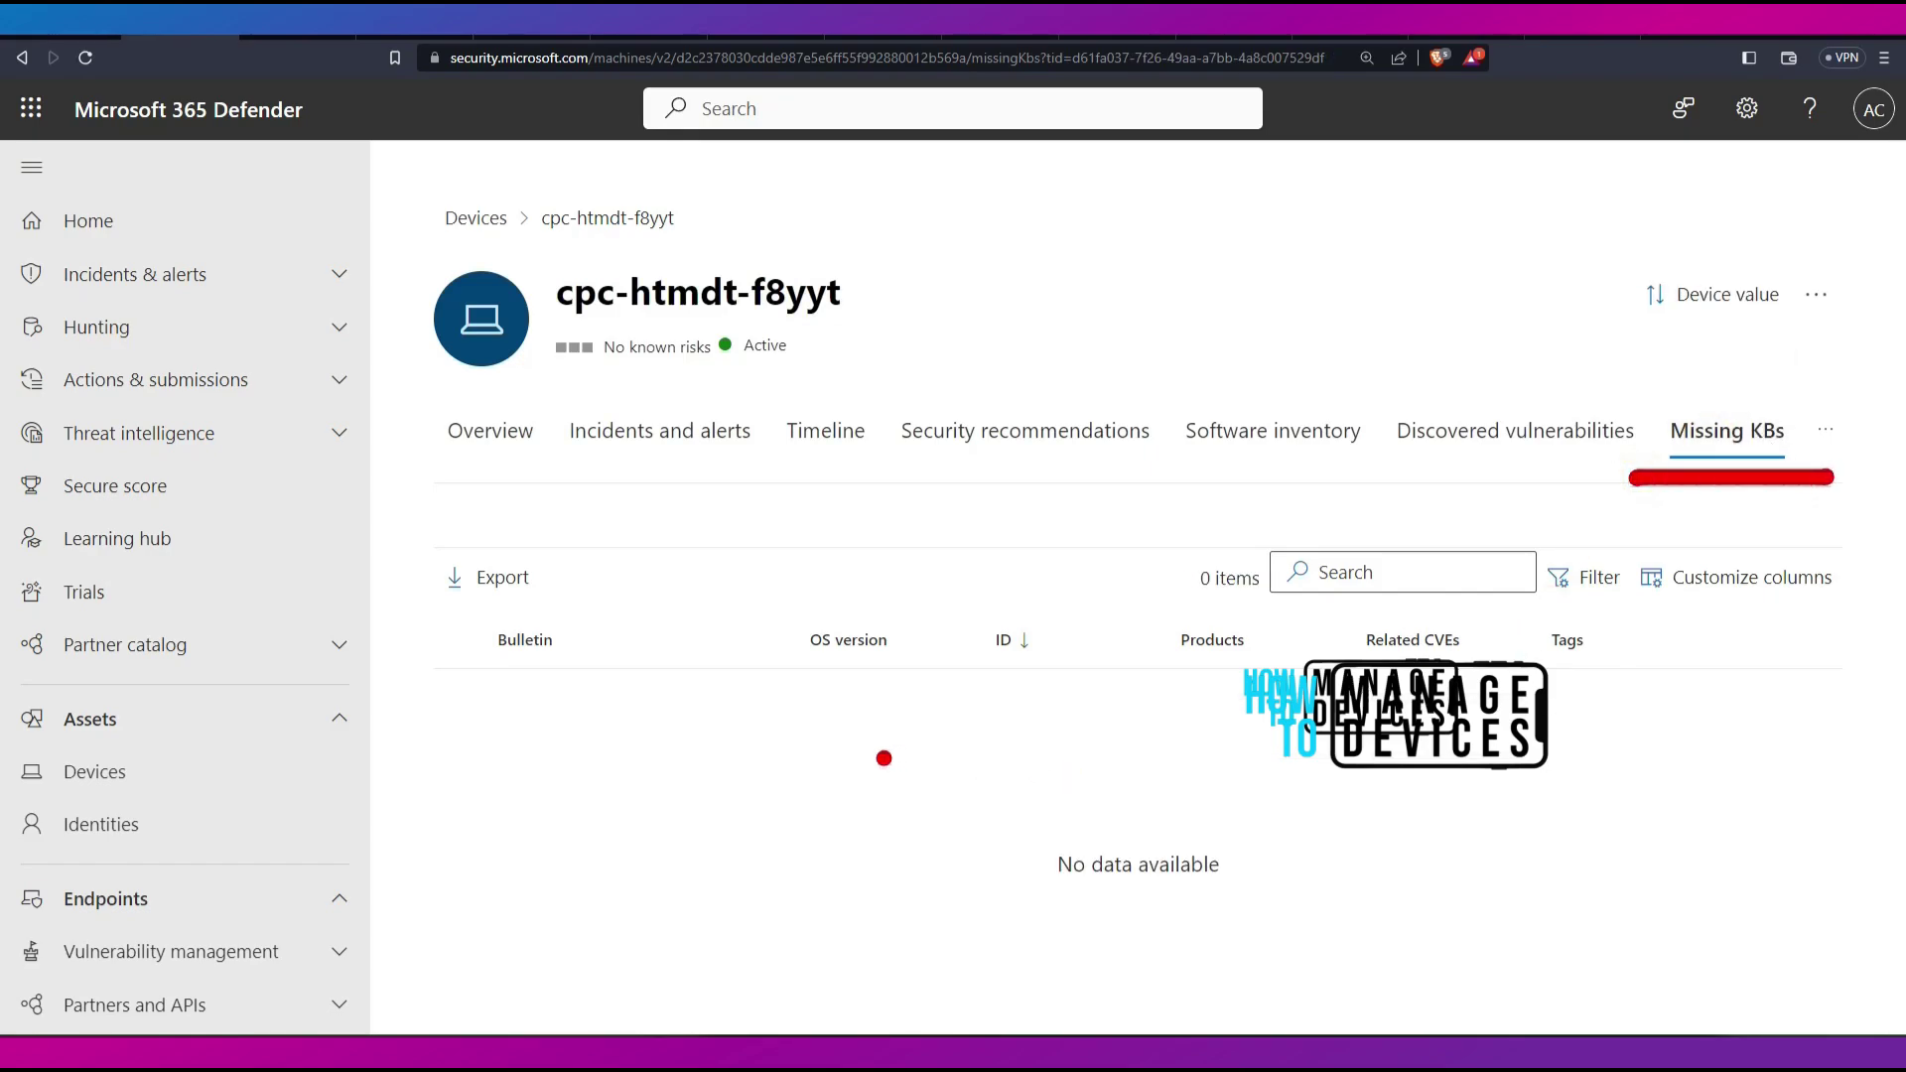
# - Open Advanced features and highlight the Security baselines and Browser extensions trial features
pyautogui.moveTo(884, 758); pyautogui.dragTo(1213, 750)
pyautogui.click(1824, 429)
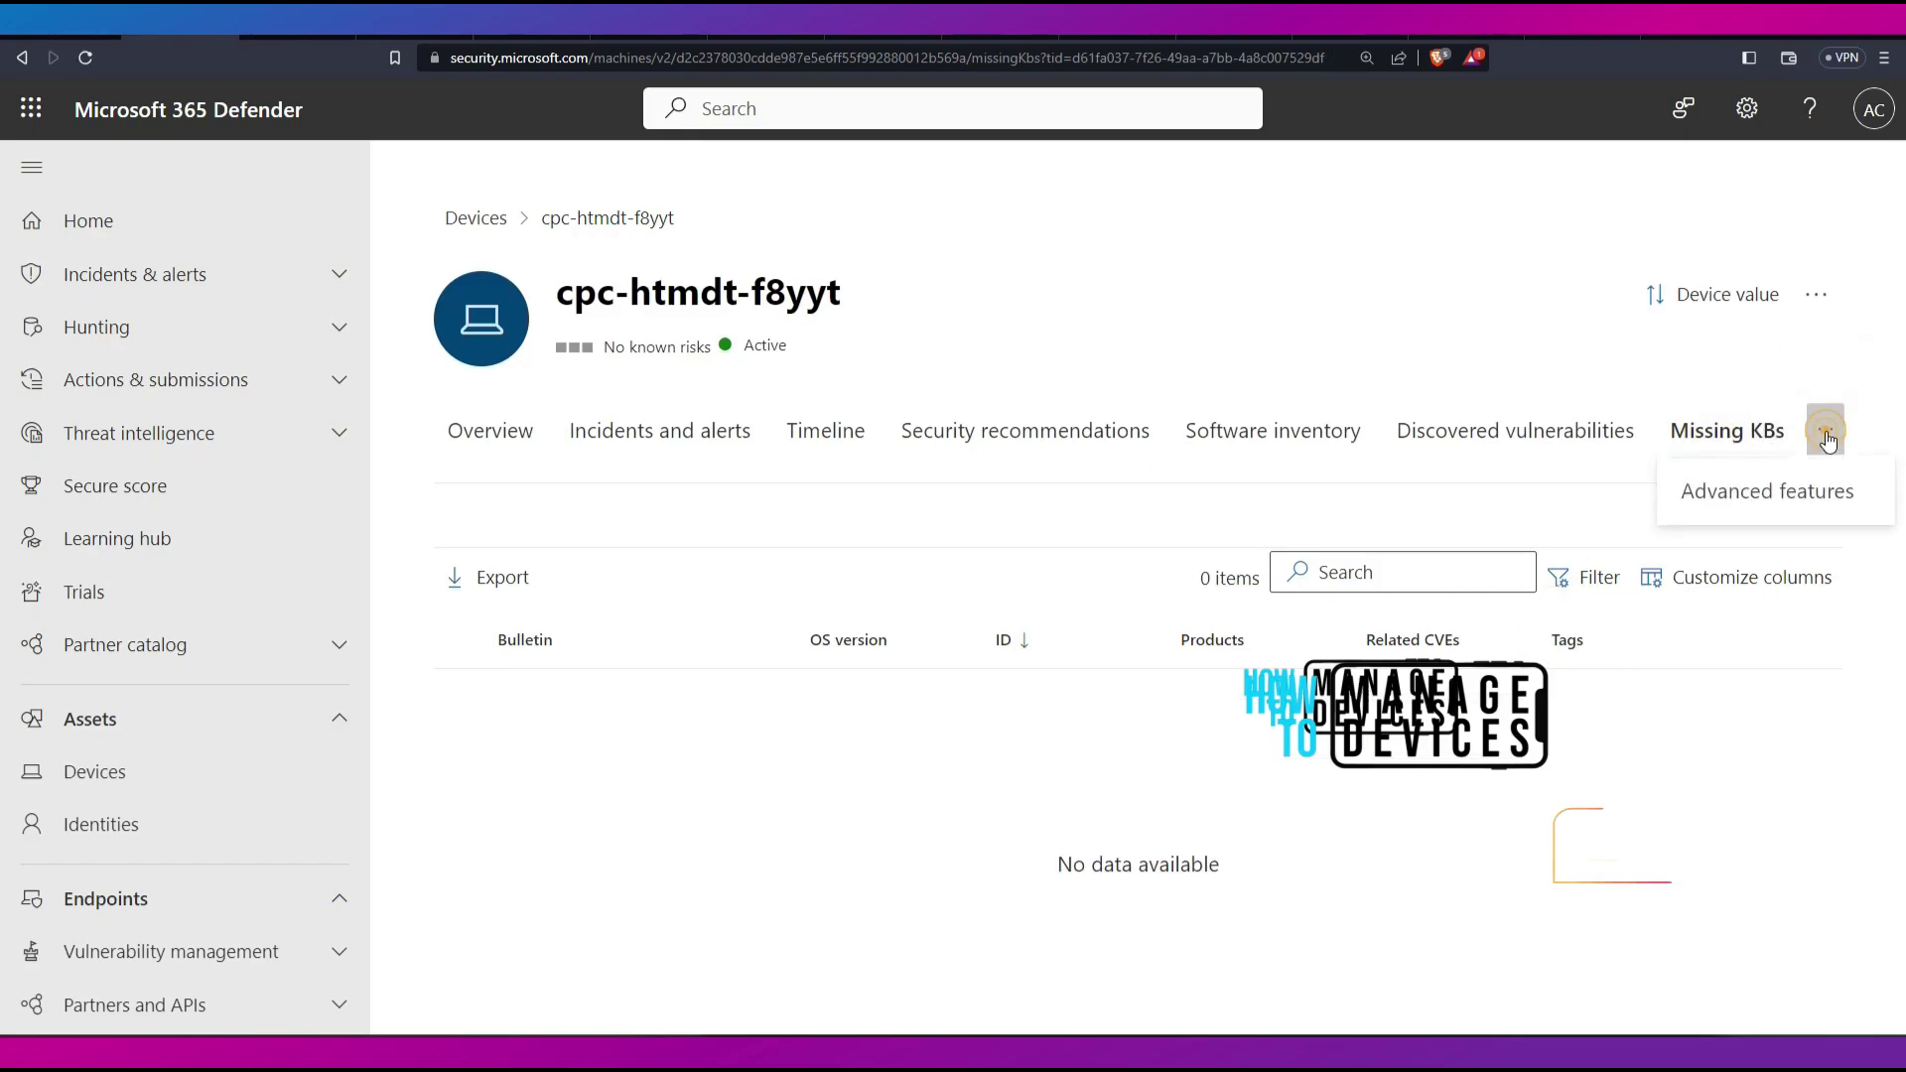
pyautogui.click(1803, 488)
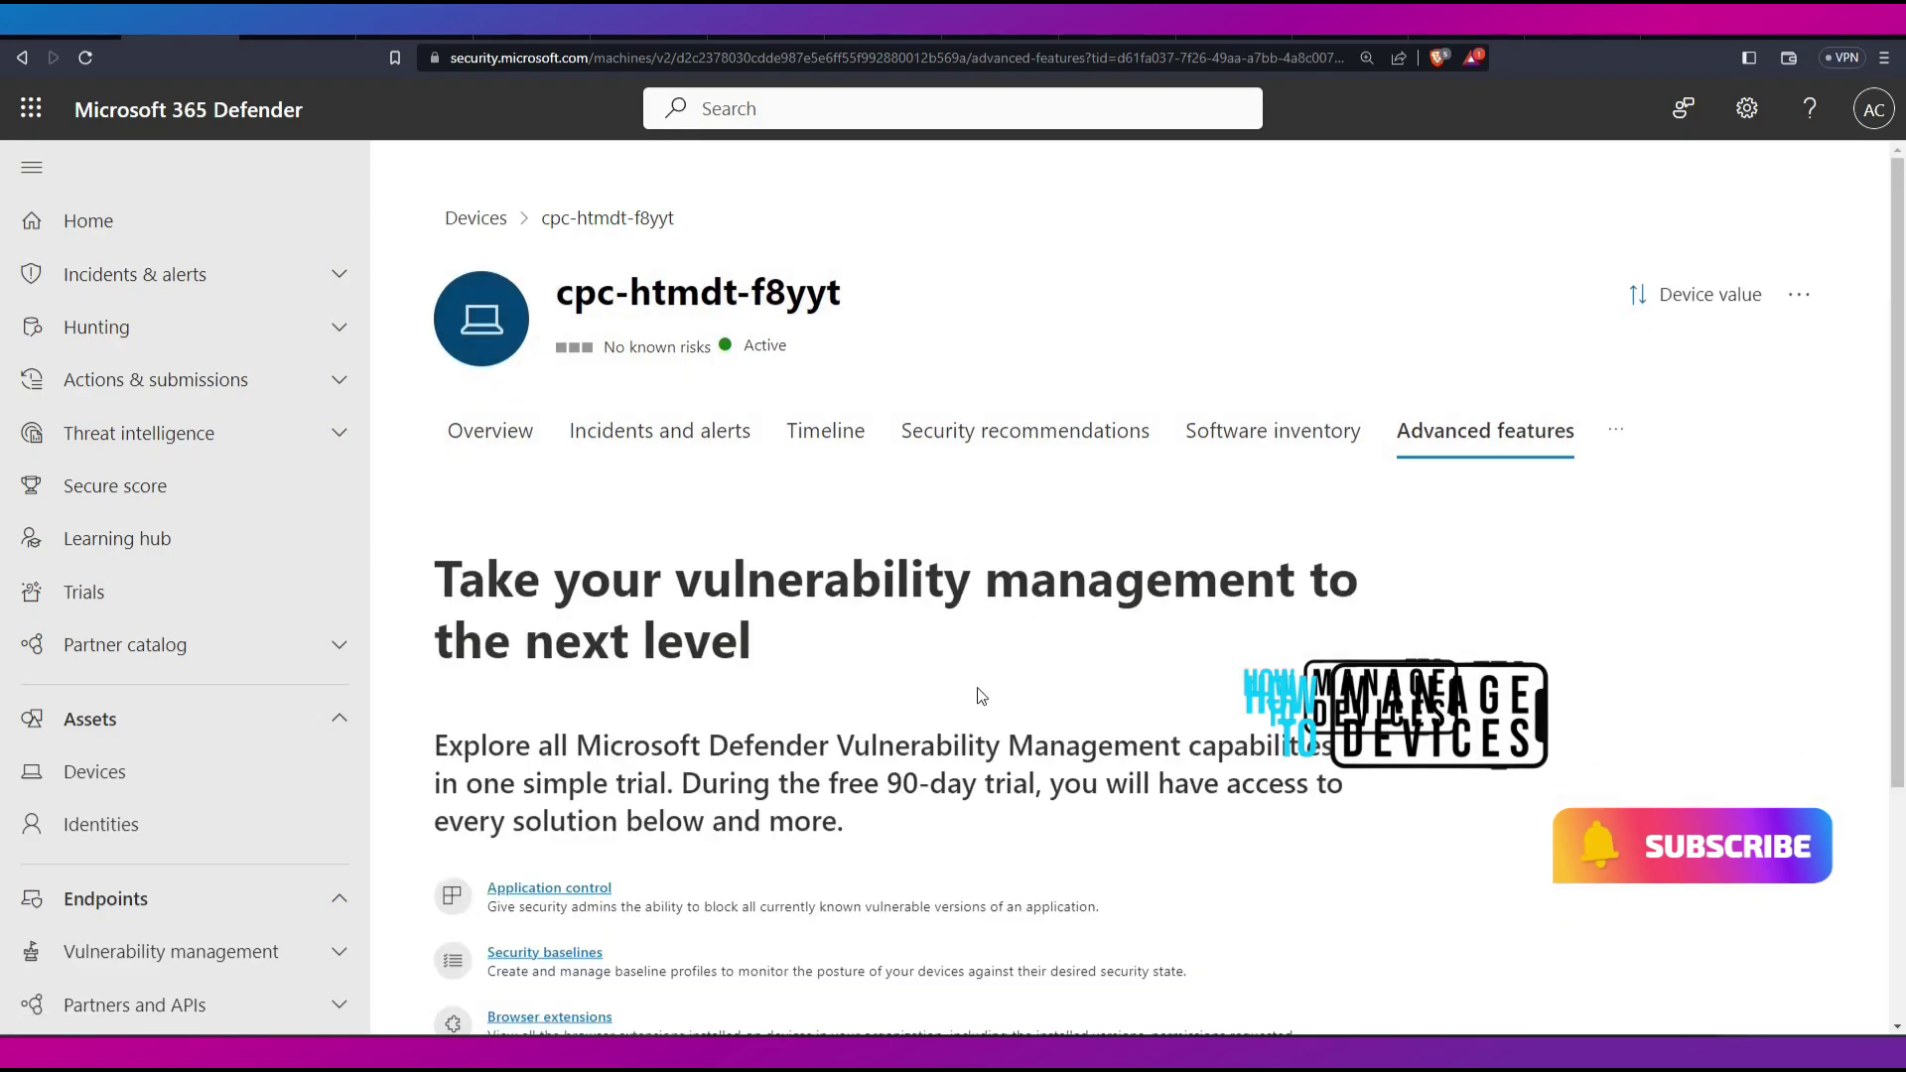
pyautogui.scroll(-3, 981, 687)
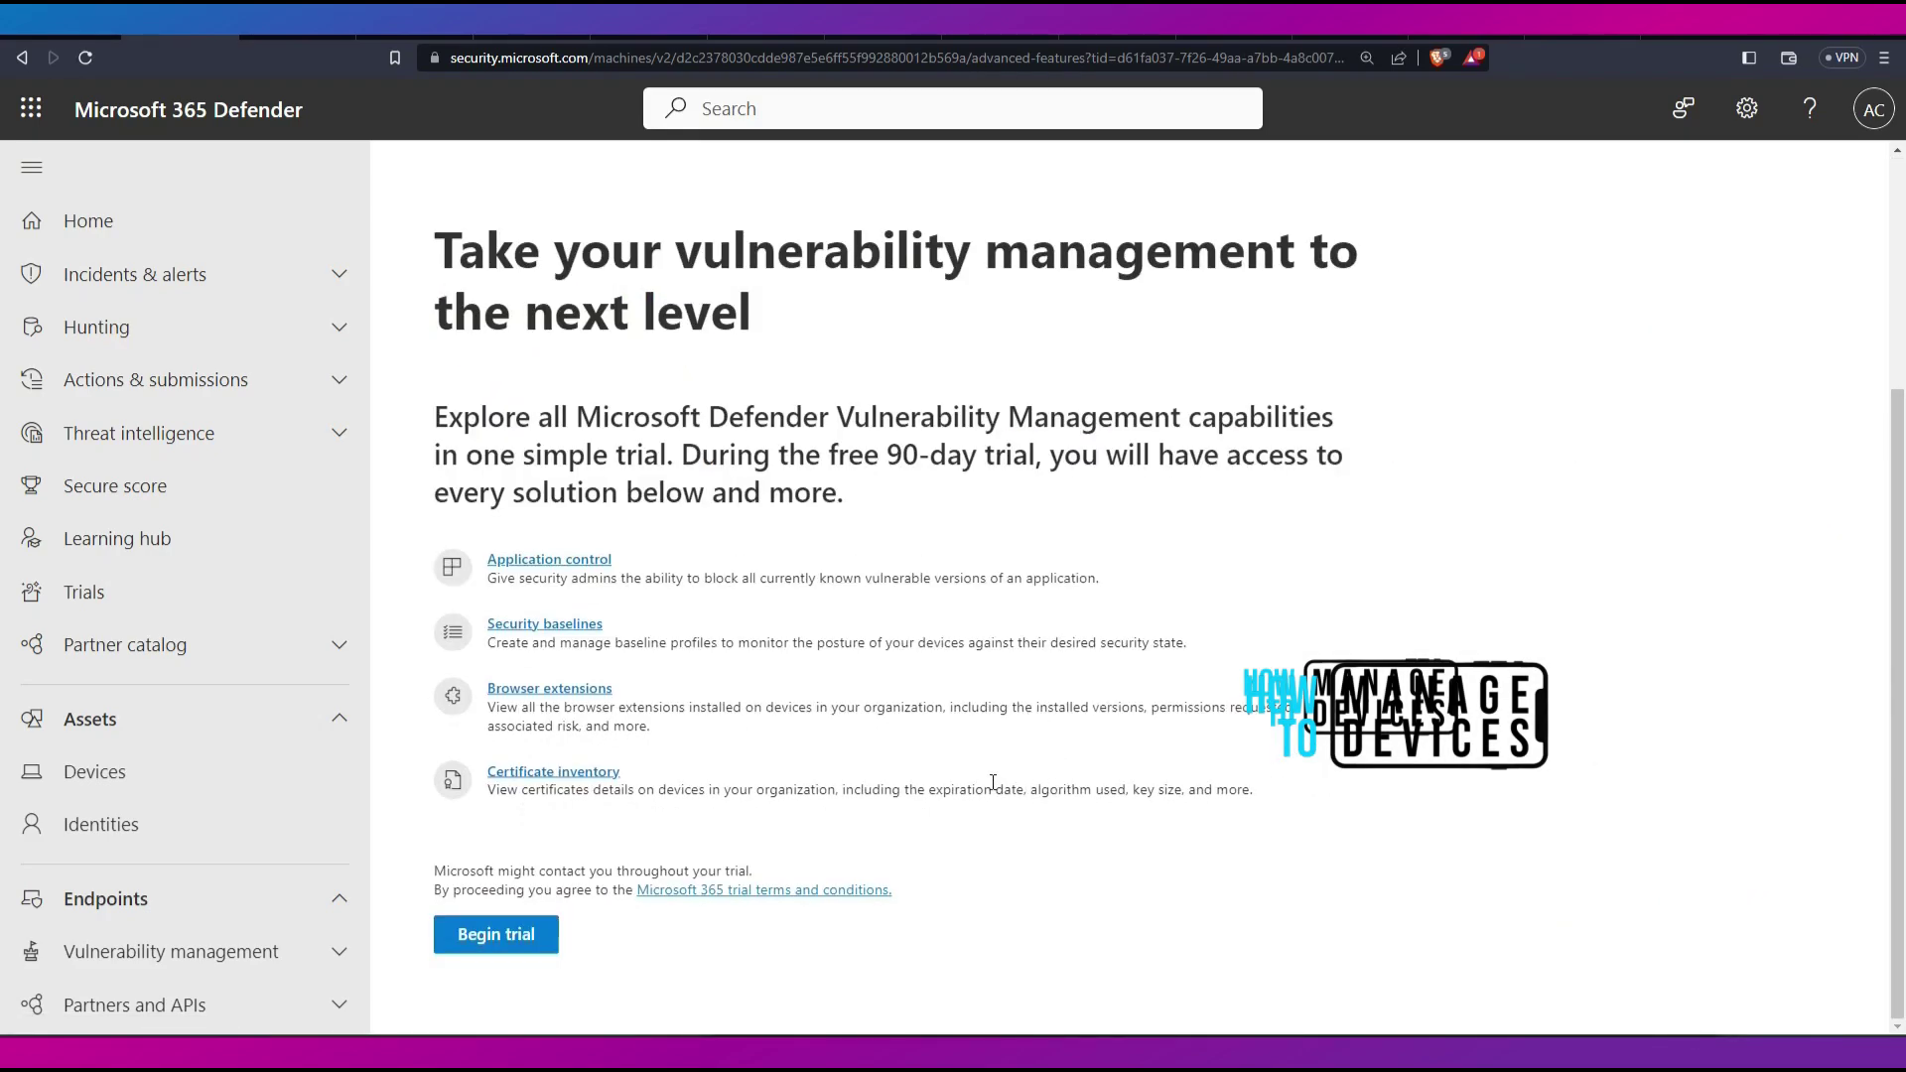
pyautogui.hotkey('ctrl', '+')
pyautogui.hotkey('ctrl', '-')
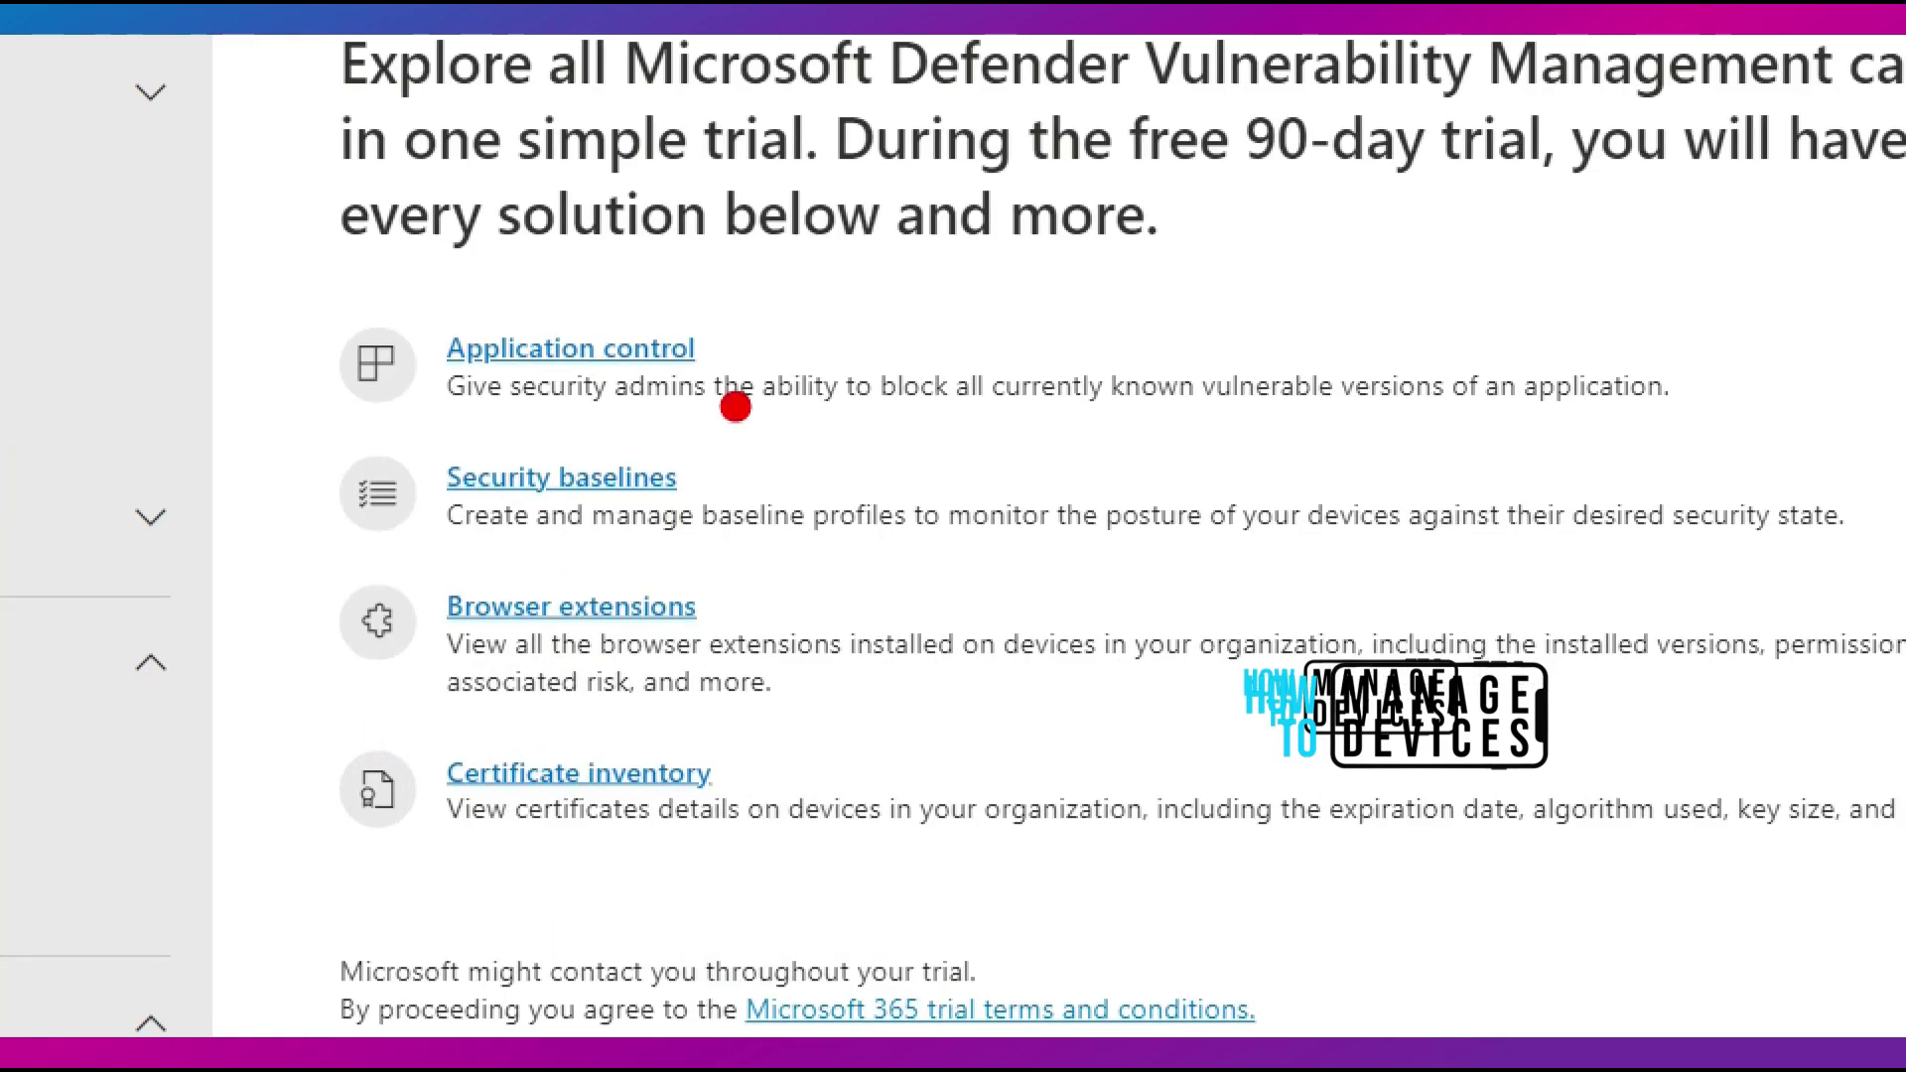
pyautogui.moveTo(374, 437); pyautogui.dragTo(873, 458)
pyautogui.moveTo(409, 586); pyautogui.dragTo(1000, 594)
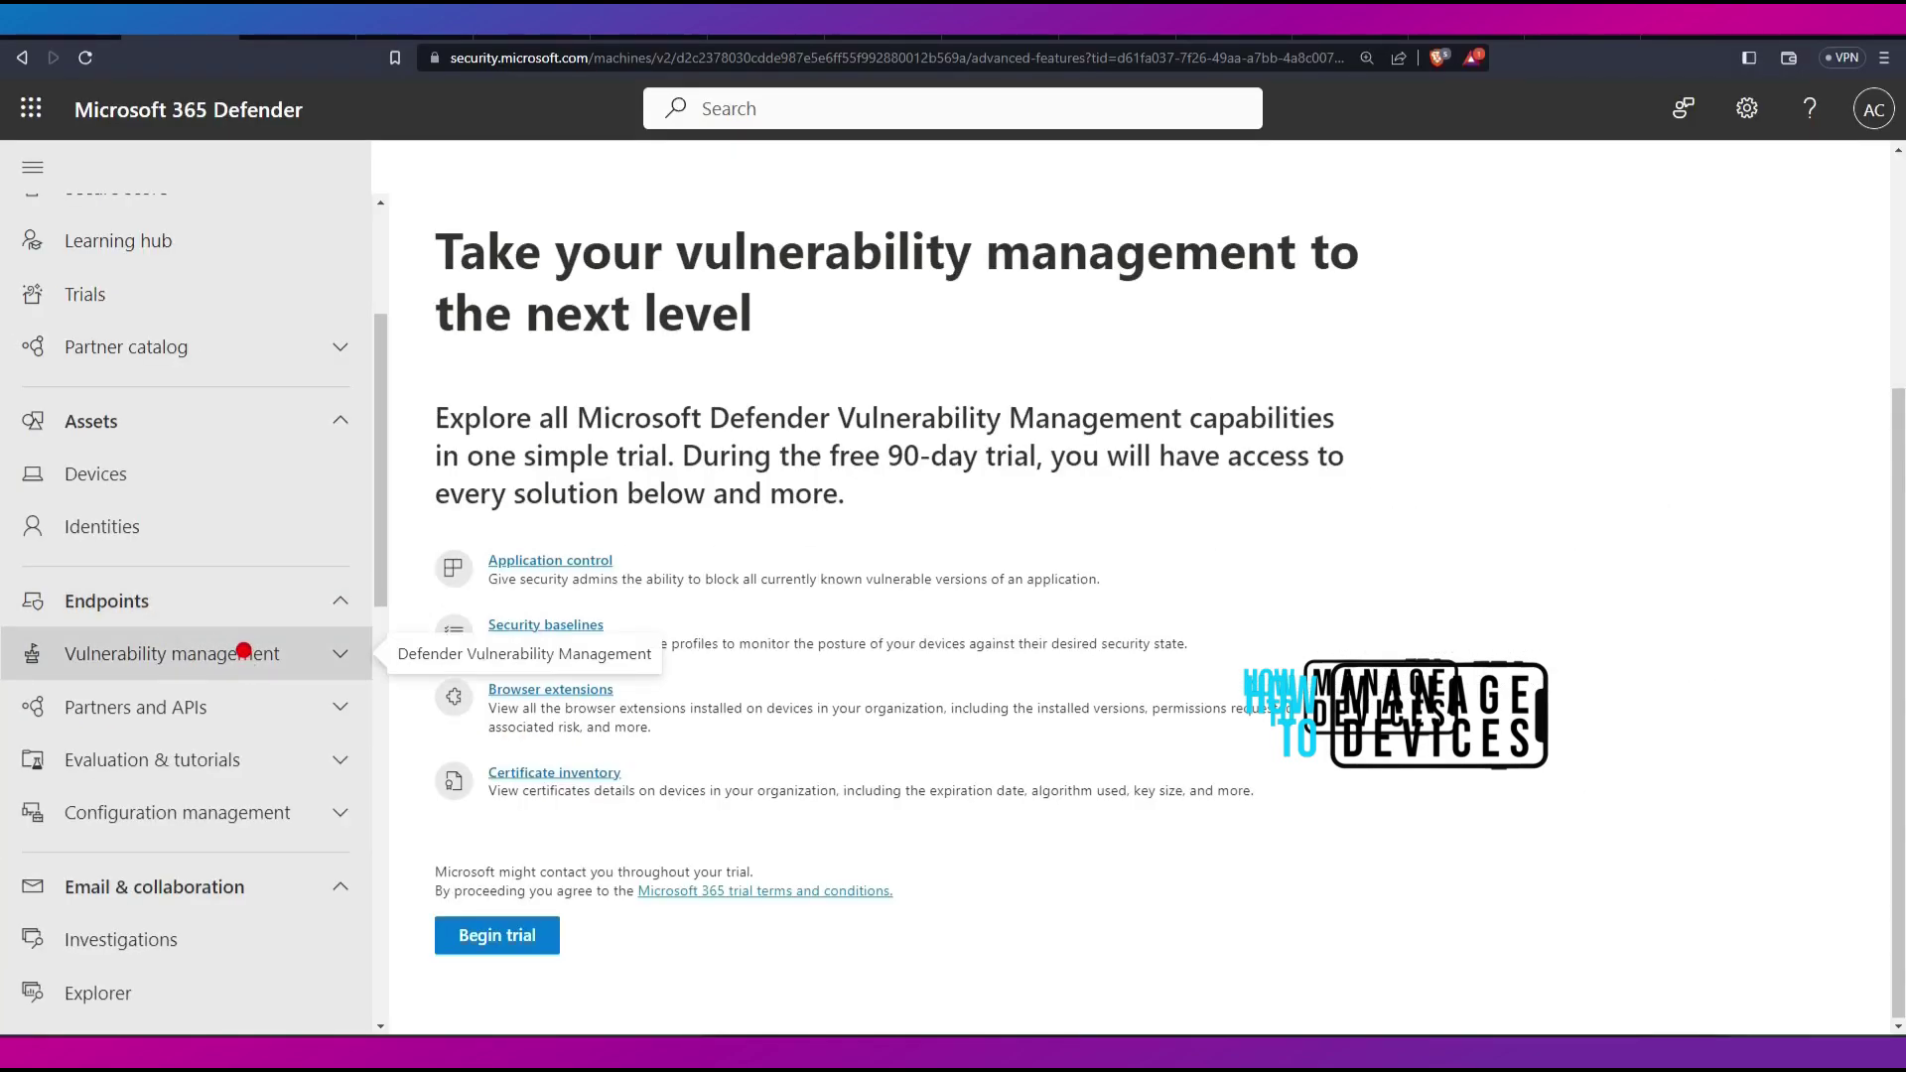
pyautogui.moveTo(277, 520)
pyautogui.mouseDown()
pyautogui.moveTo(381, 784)
pyautogui.moveTo(288, 880)
pyautogui.mouseUp()
pyautogui.click(331, 653)
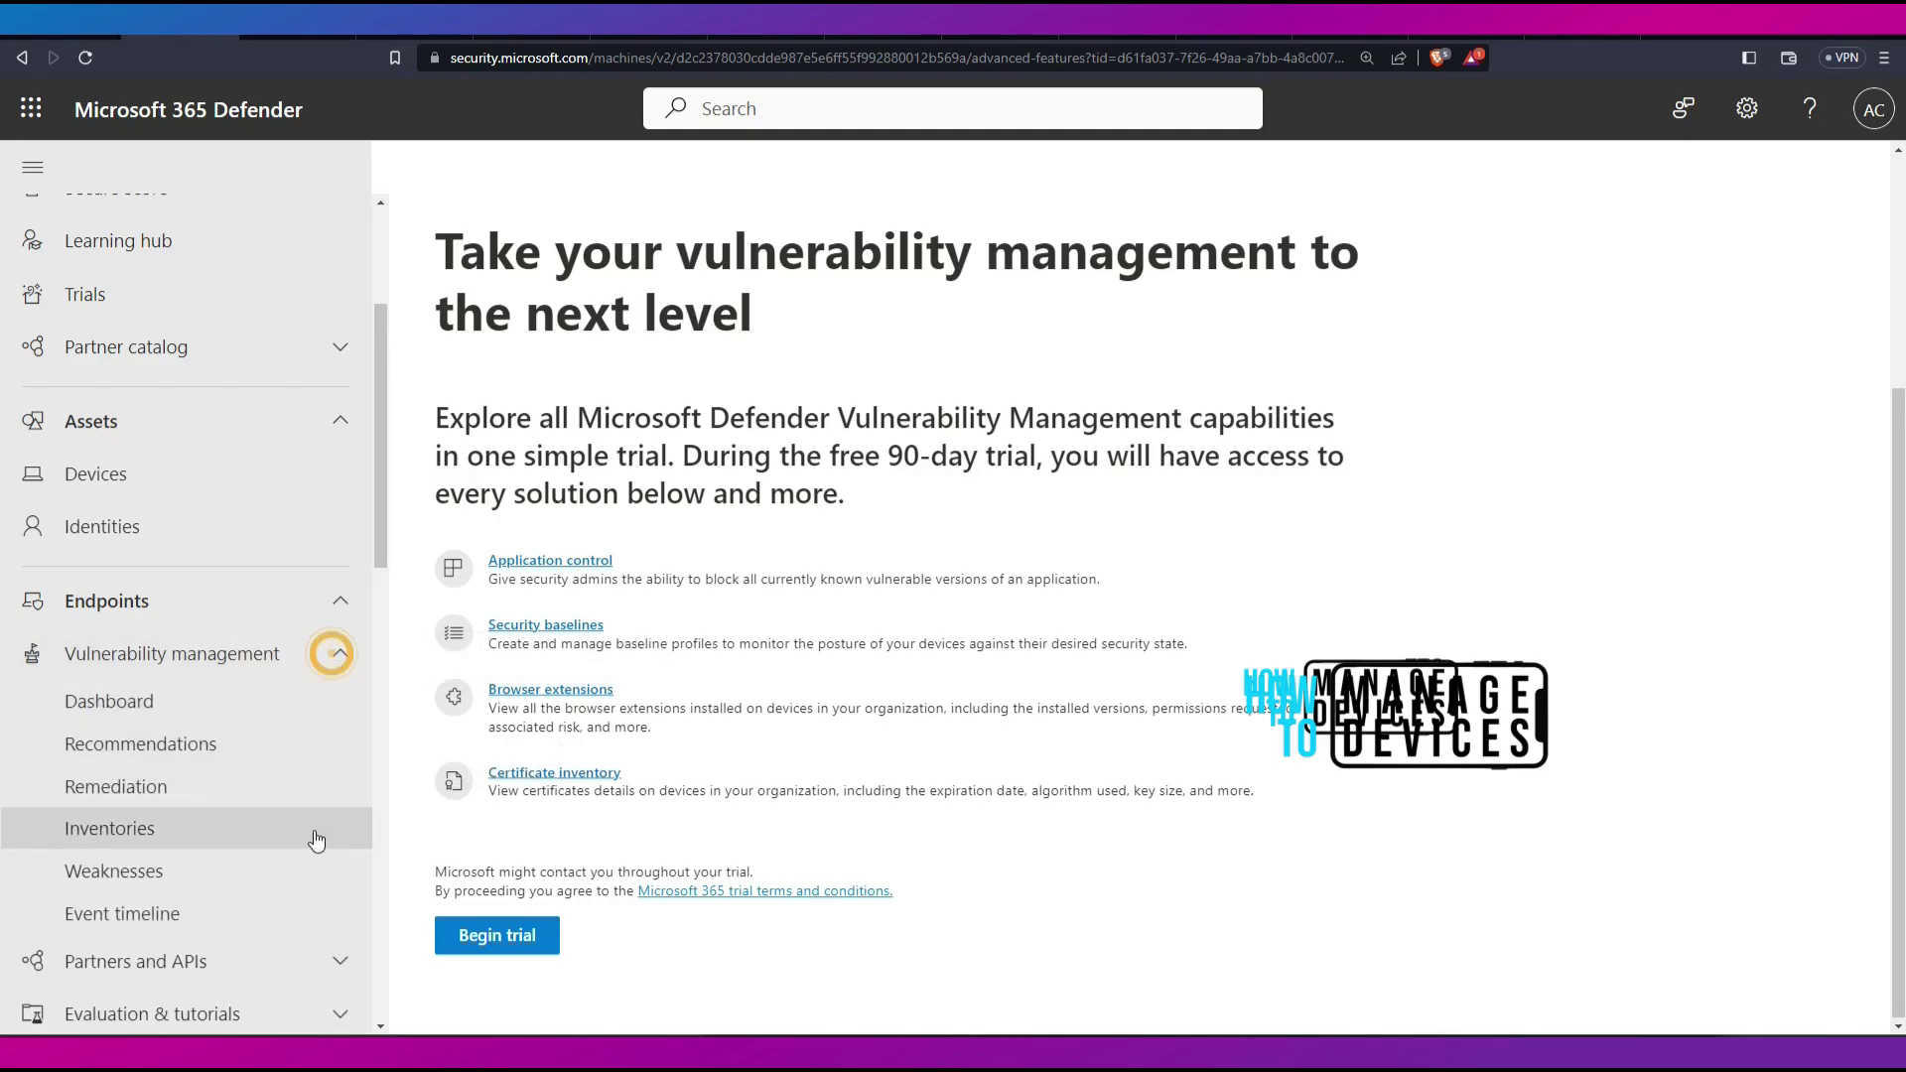
pyautogui.click(162, 716)
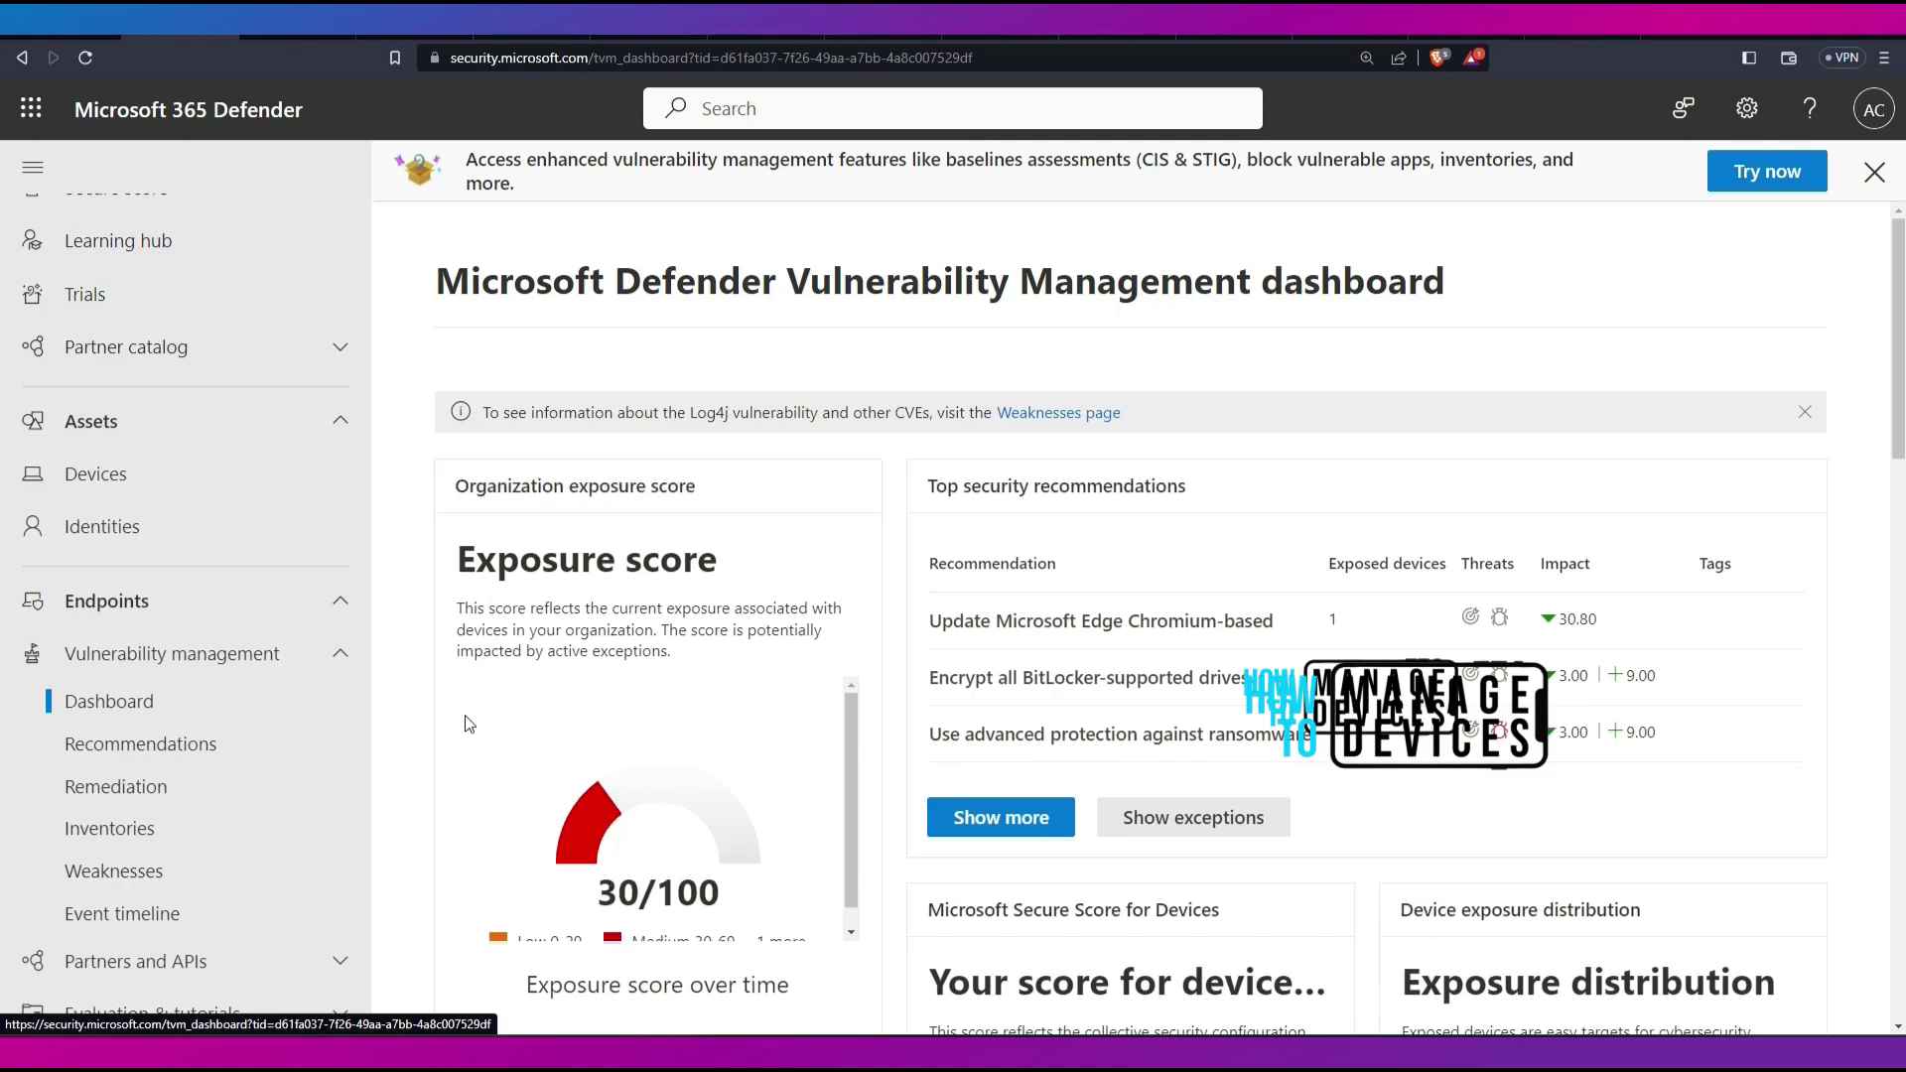
pyautogui.moveTo(139, 675); pyautogui.dragTo(123, 680)
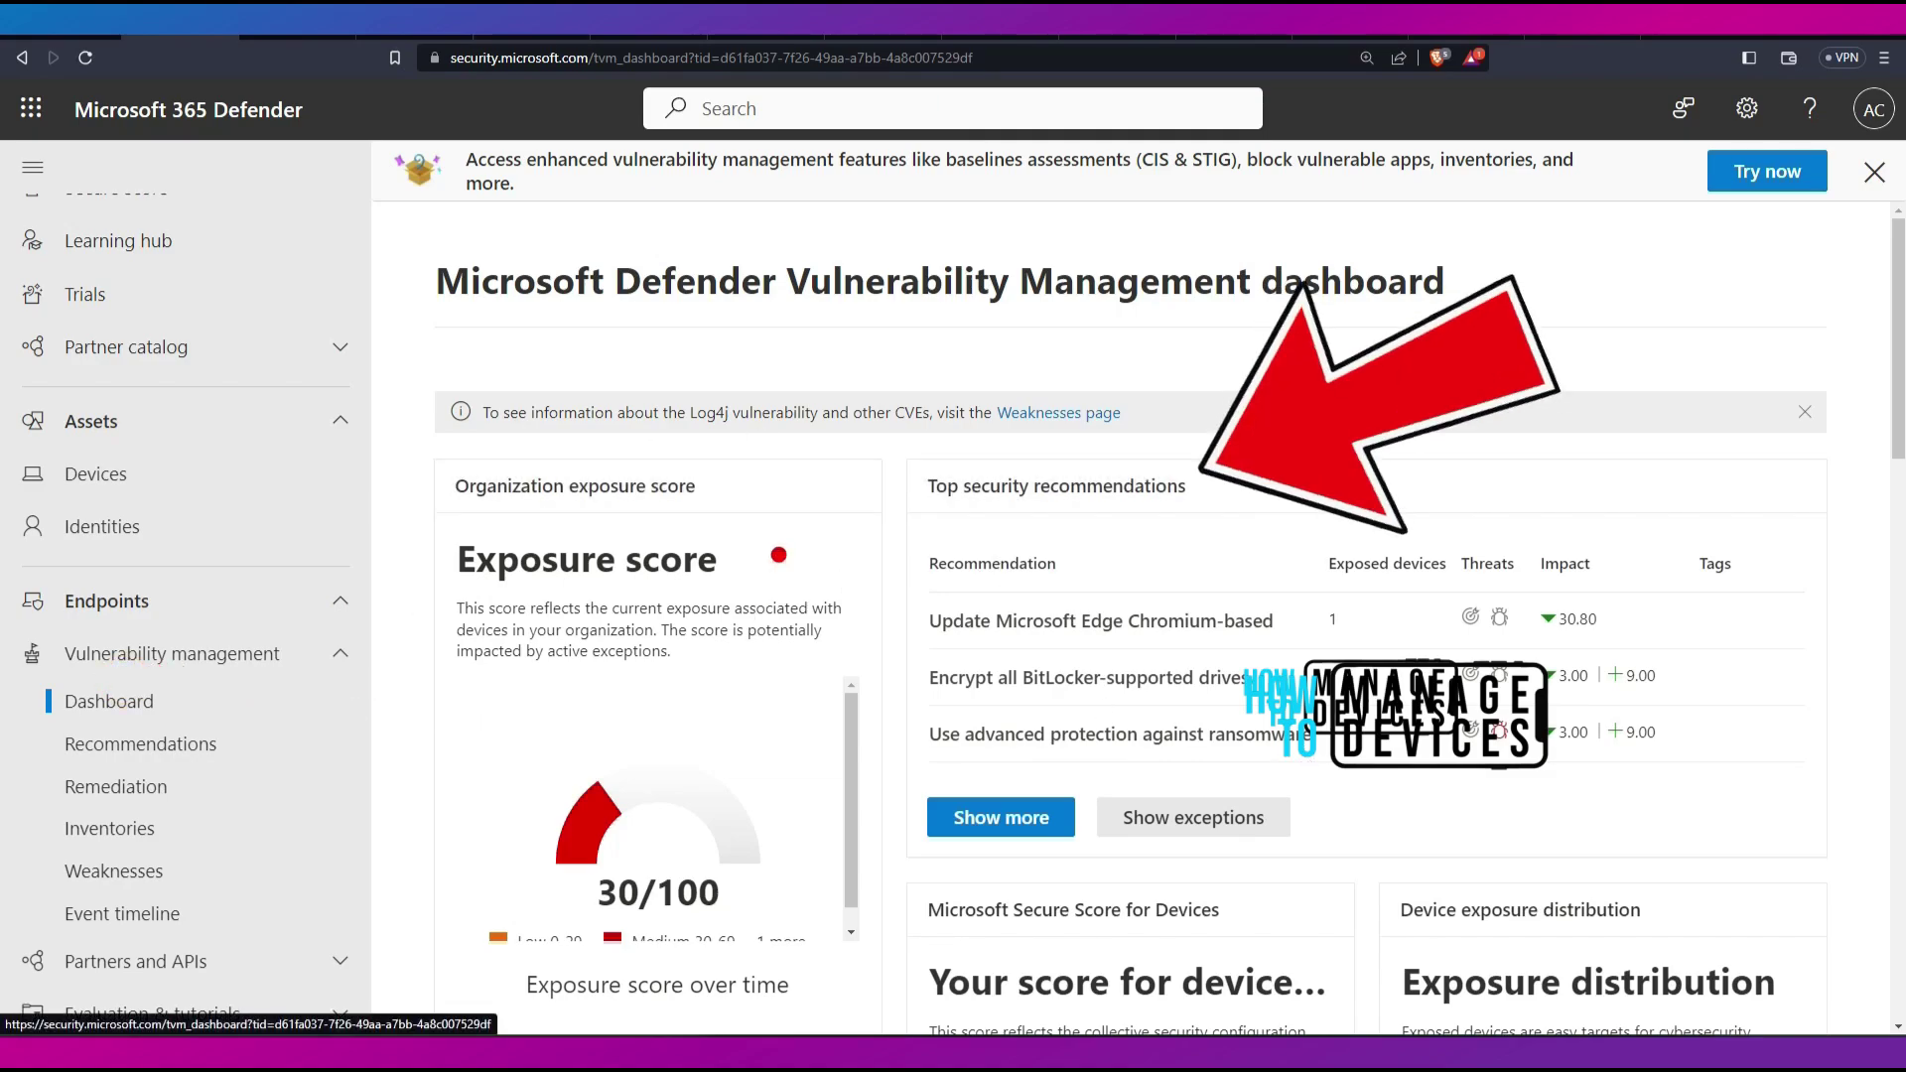
pyautogui.moveTo(829, 453); pyautogui.dragTo(1169, 449)
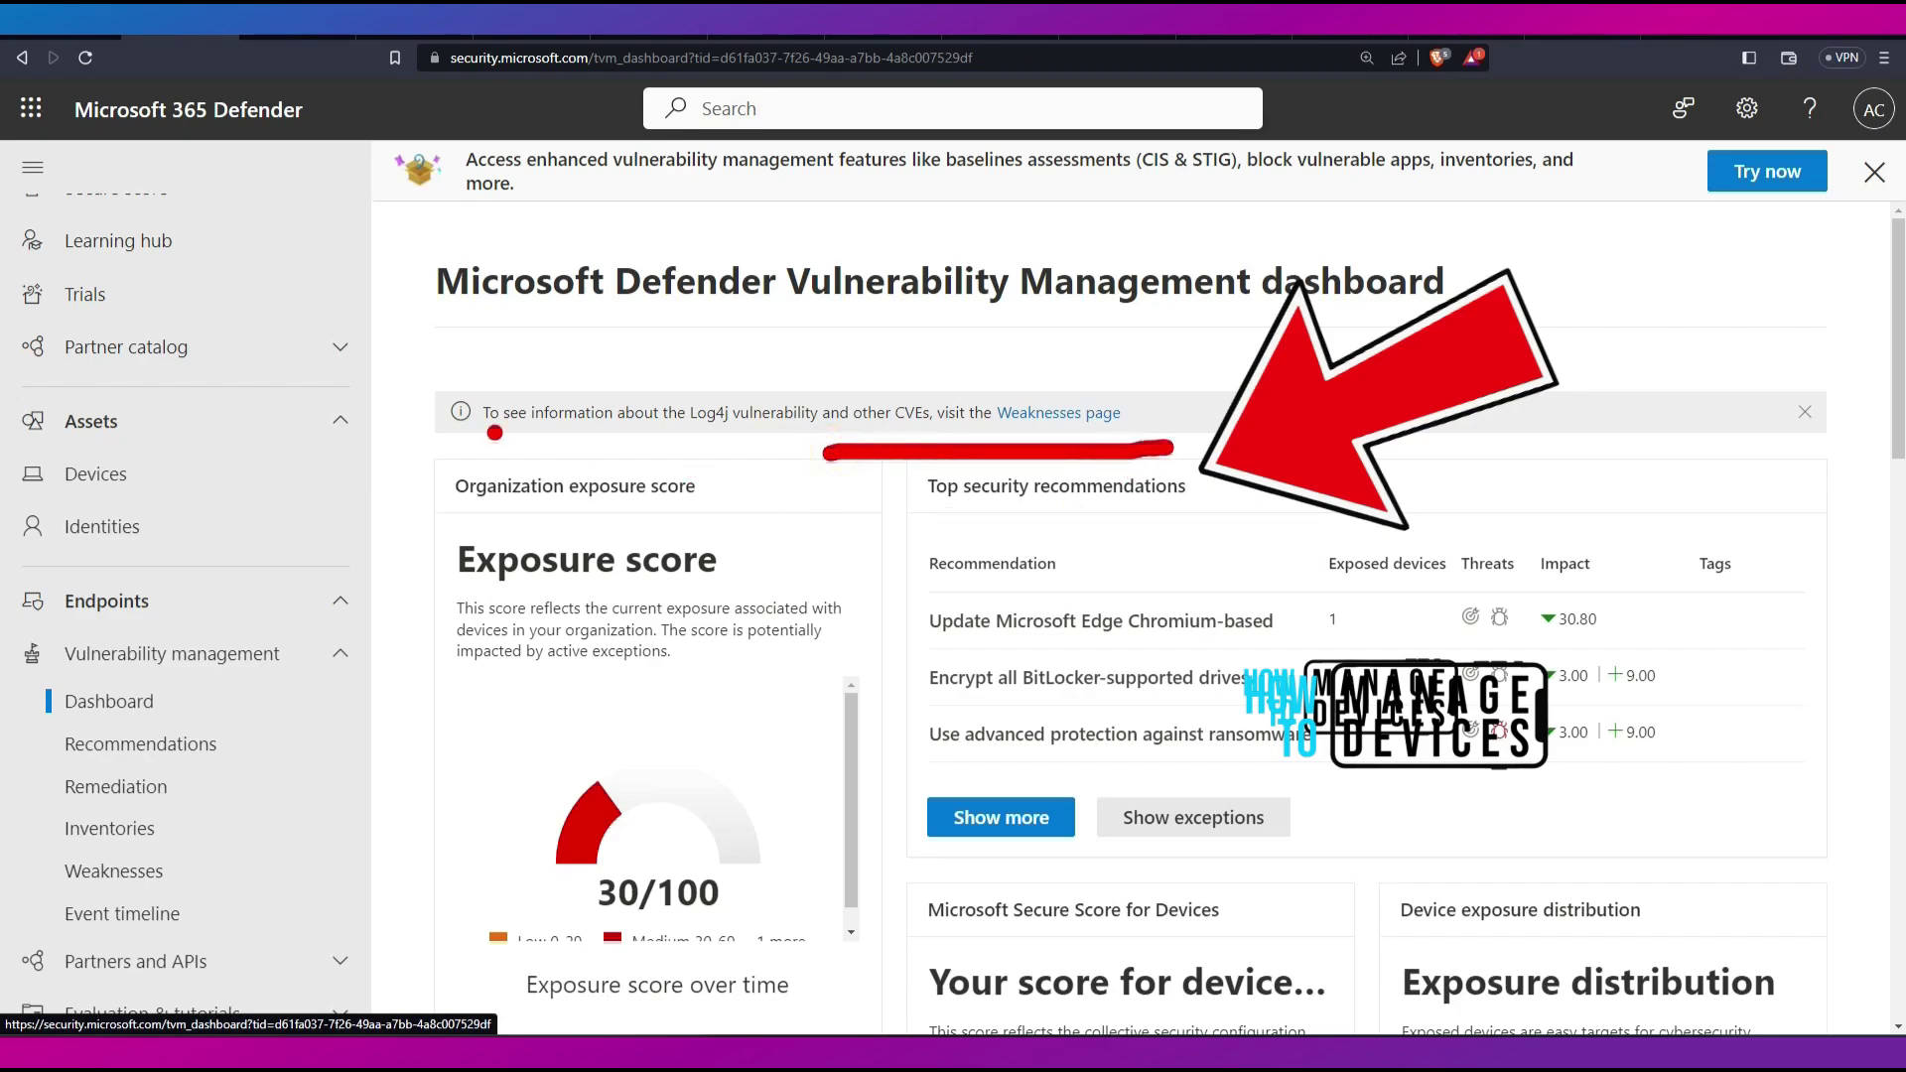
pyautogui.scroll(-15, 799, 740)
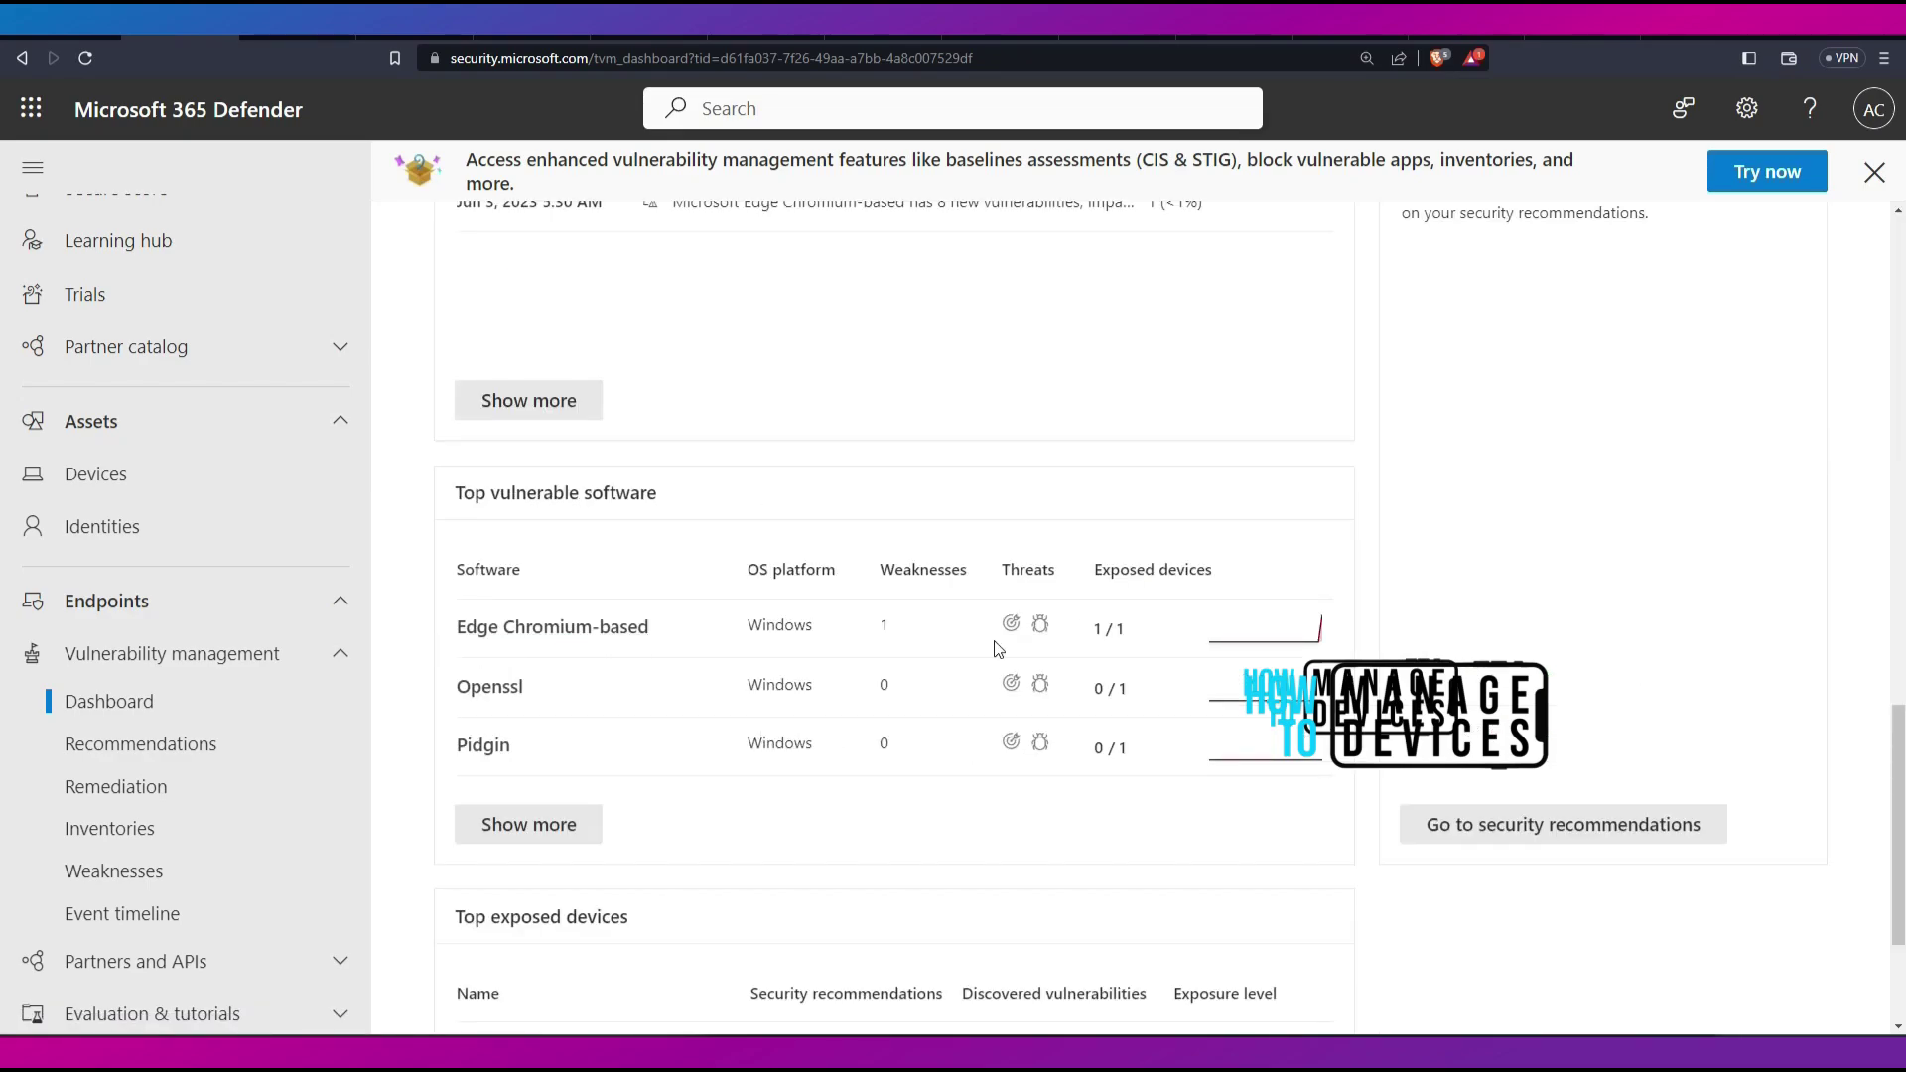
pyautogui.scroll(-3, 1237, 715)
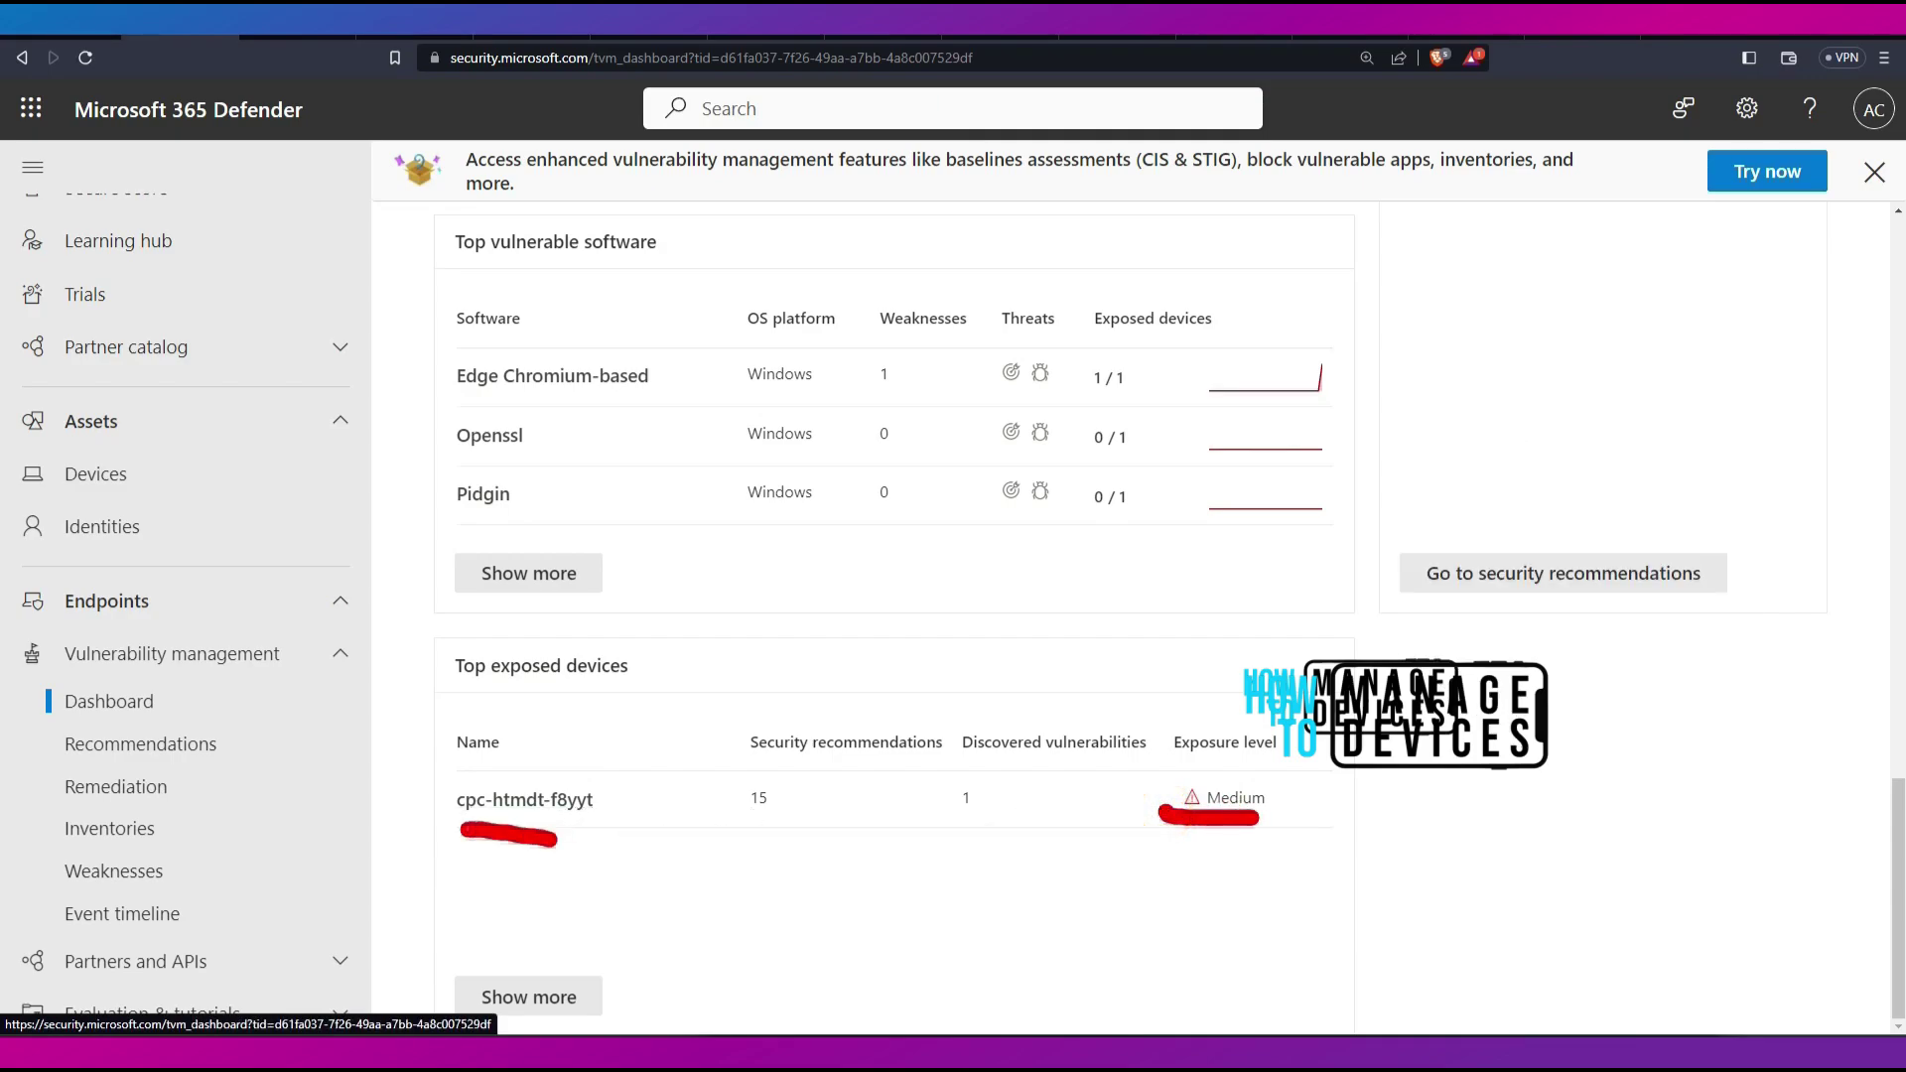
pyautogui.scroll(8, 1154, 635)
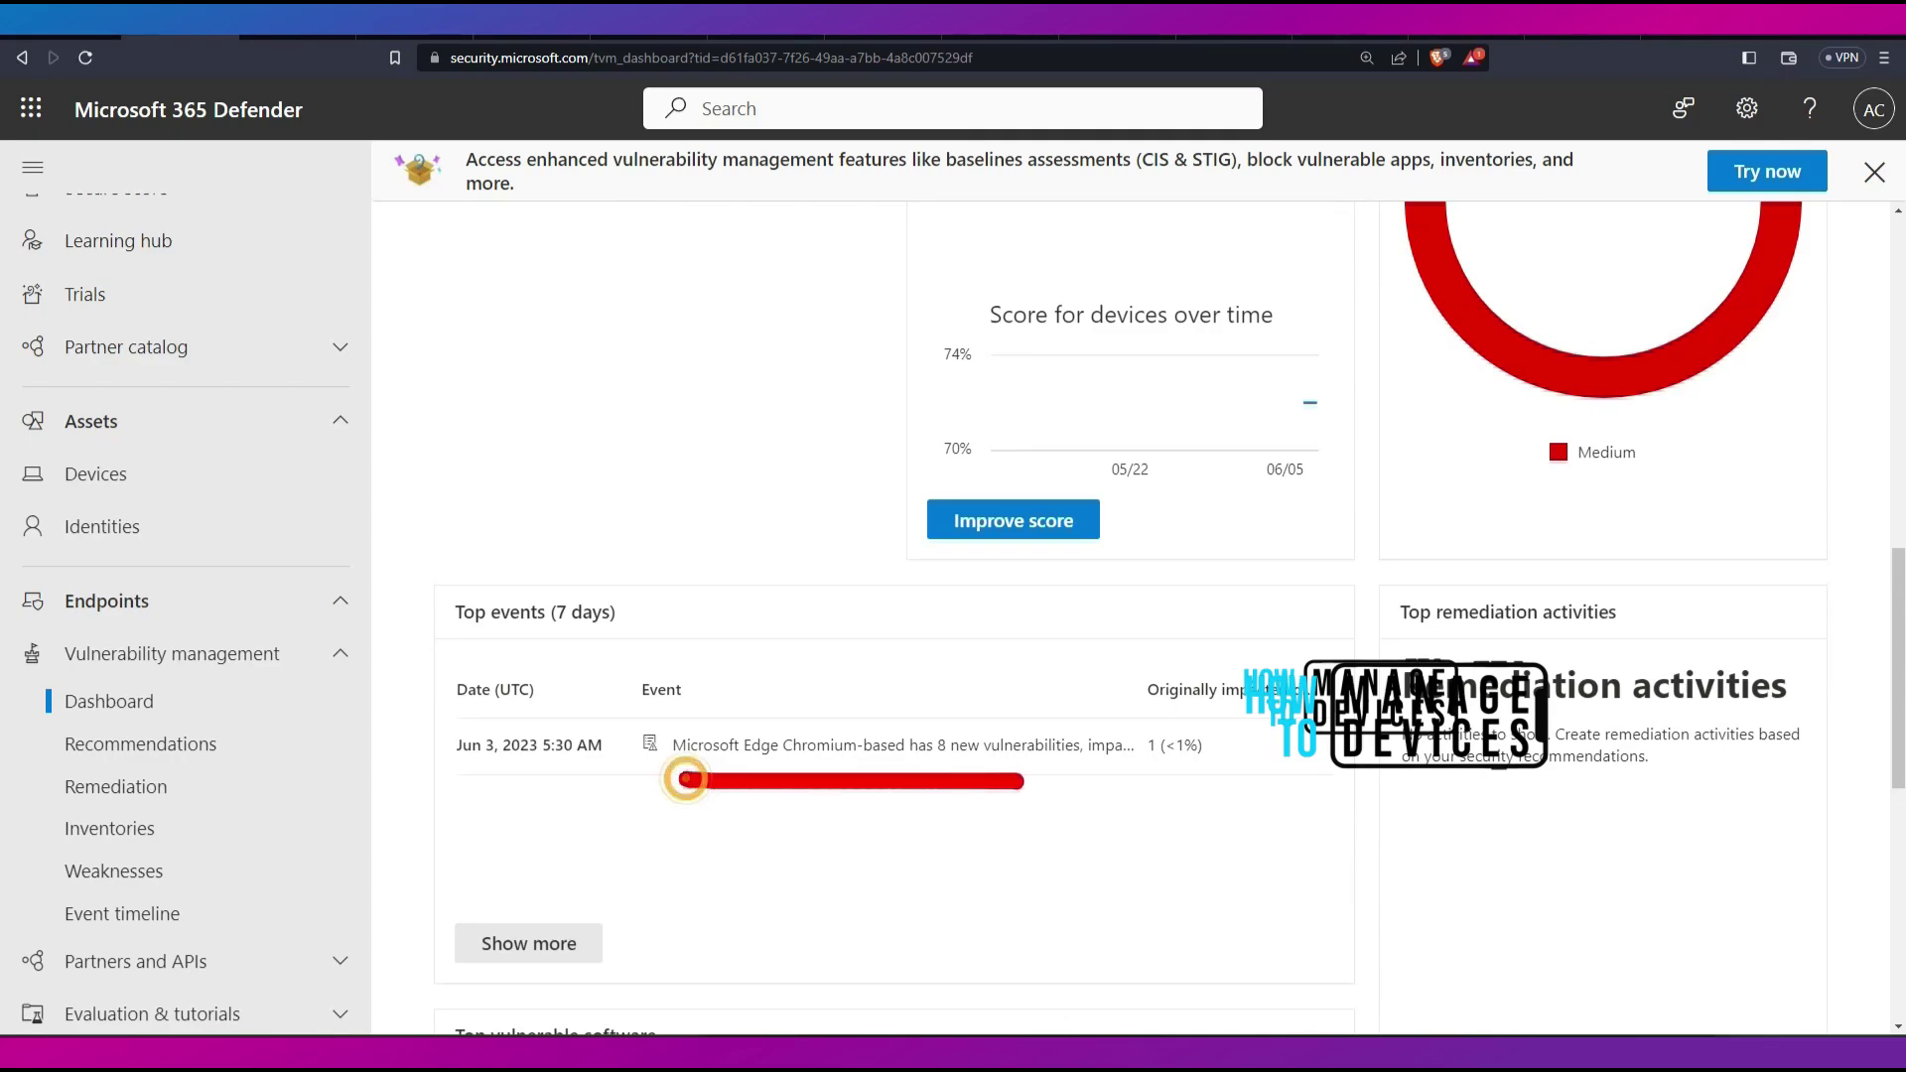
# - Open the full security recommendations list, then the Remediation activities page
pyautogui.click(982, 517)
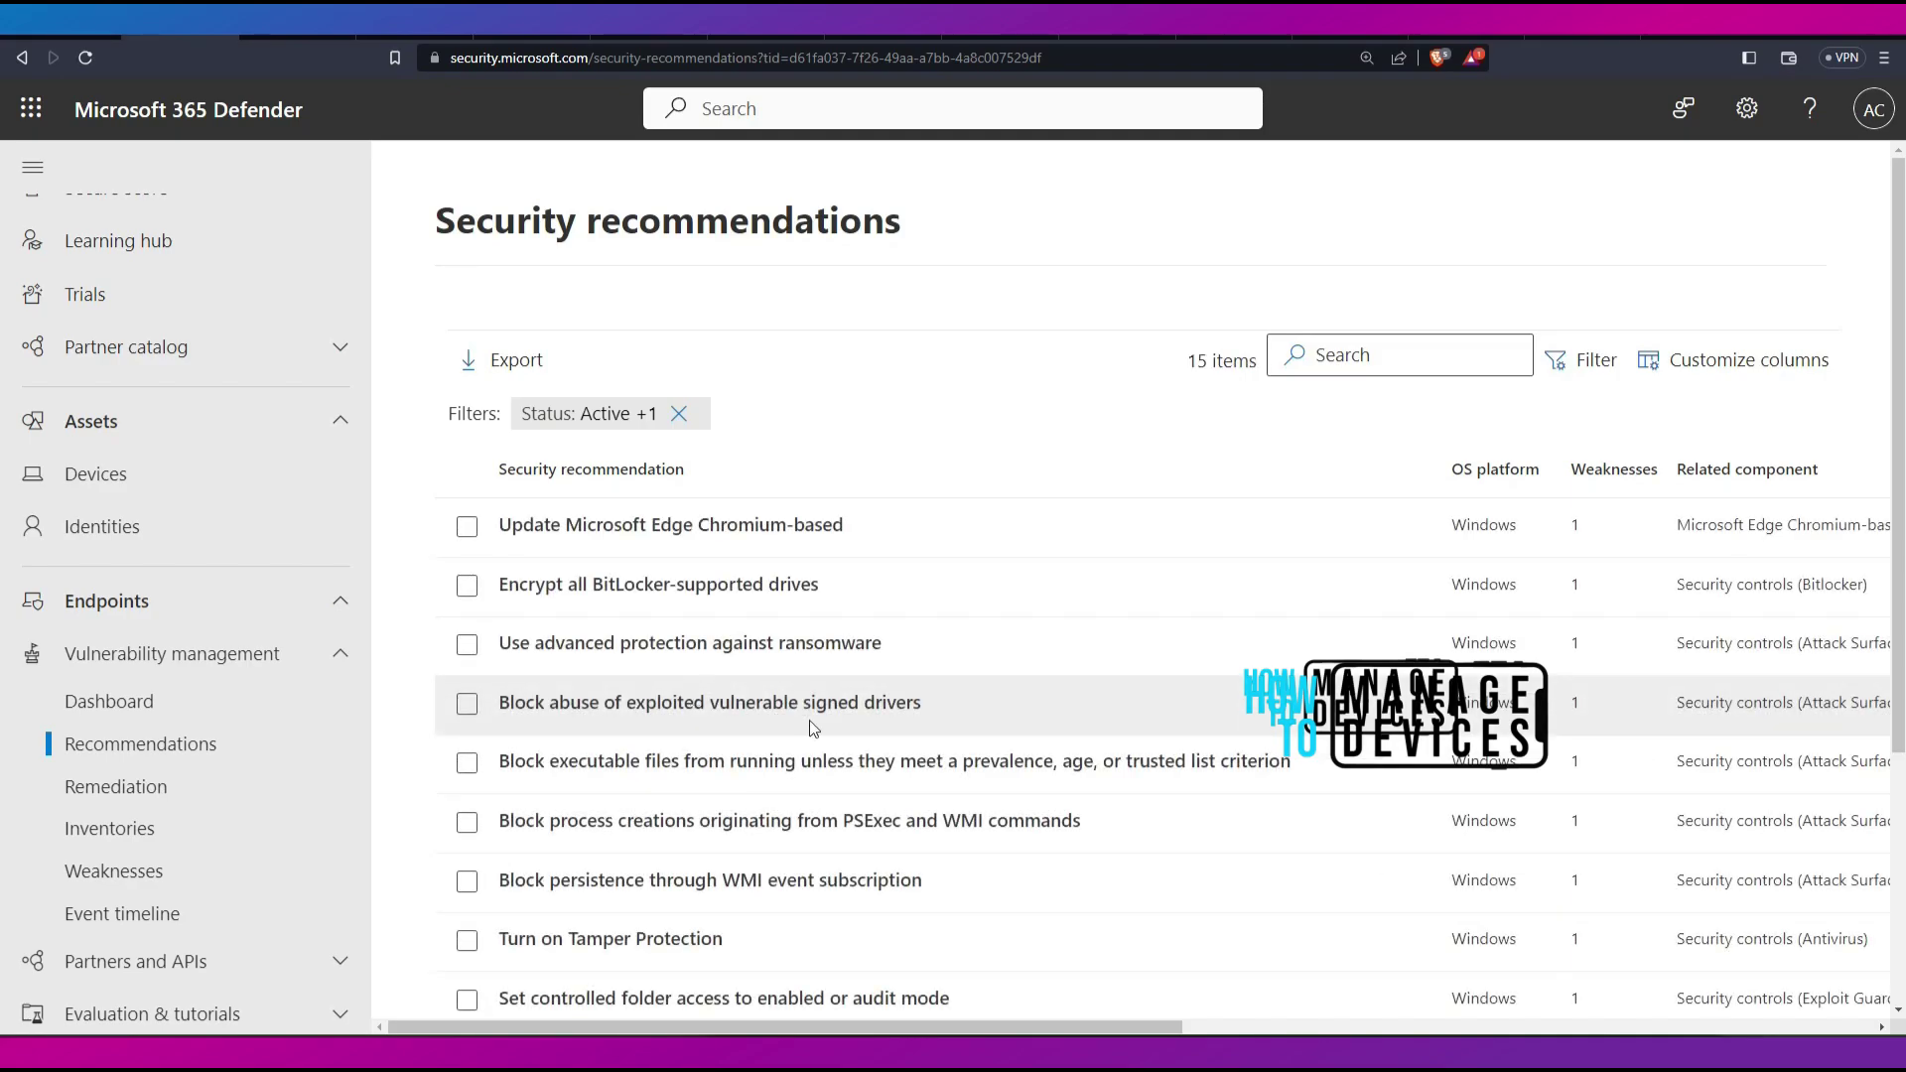
pyautogui.click(117, 786)
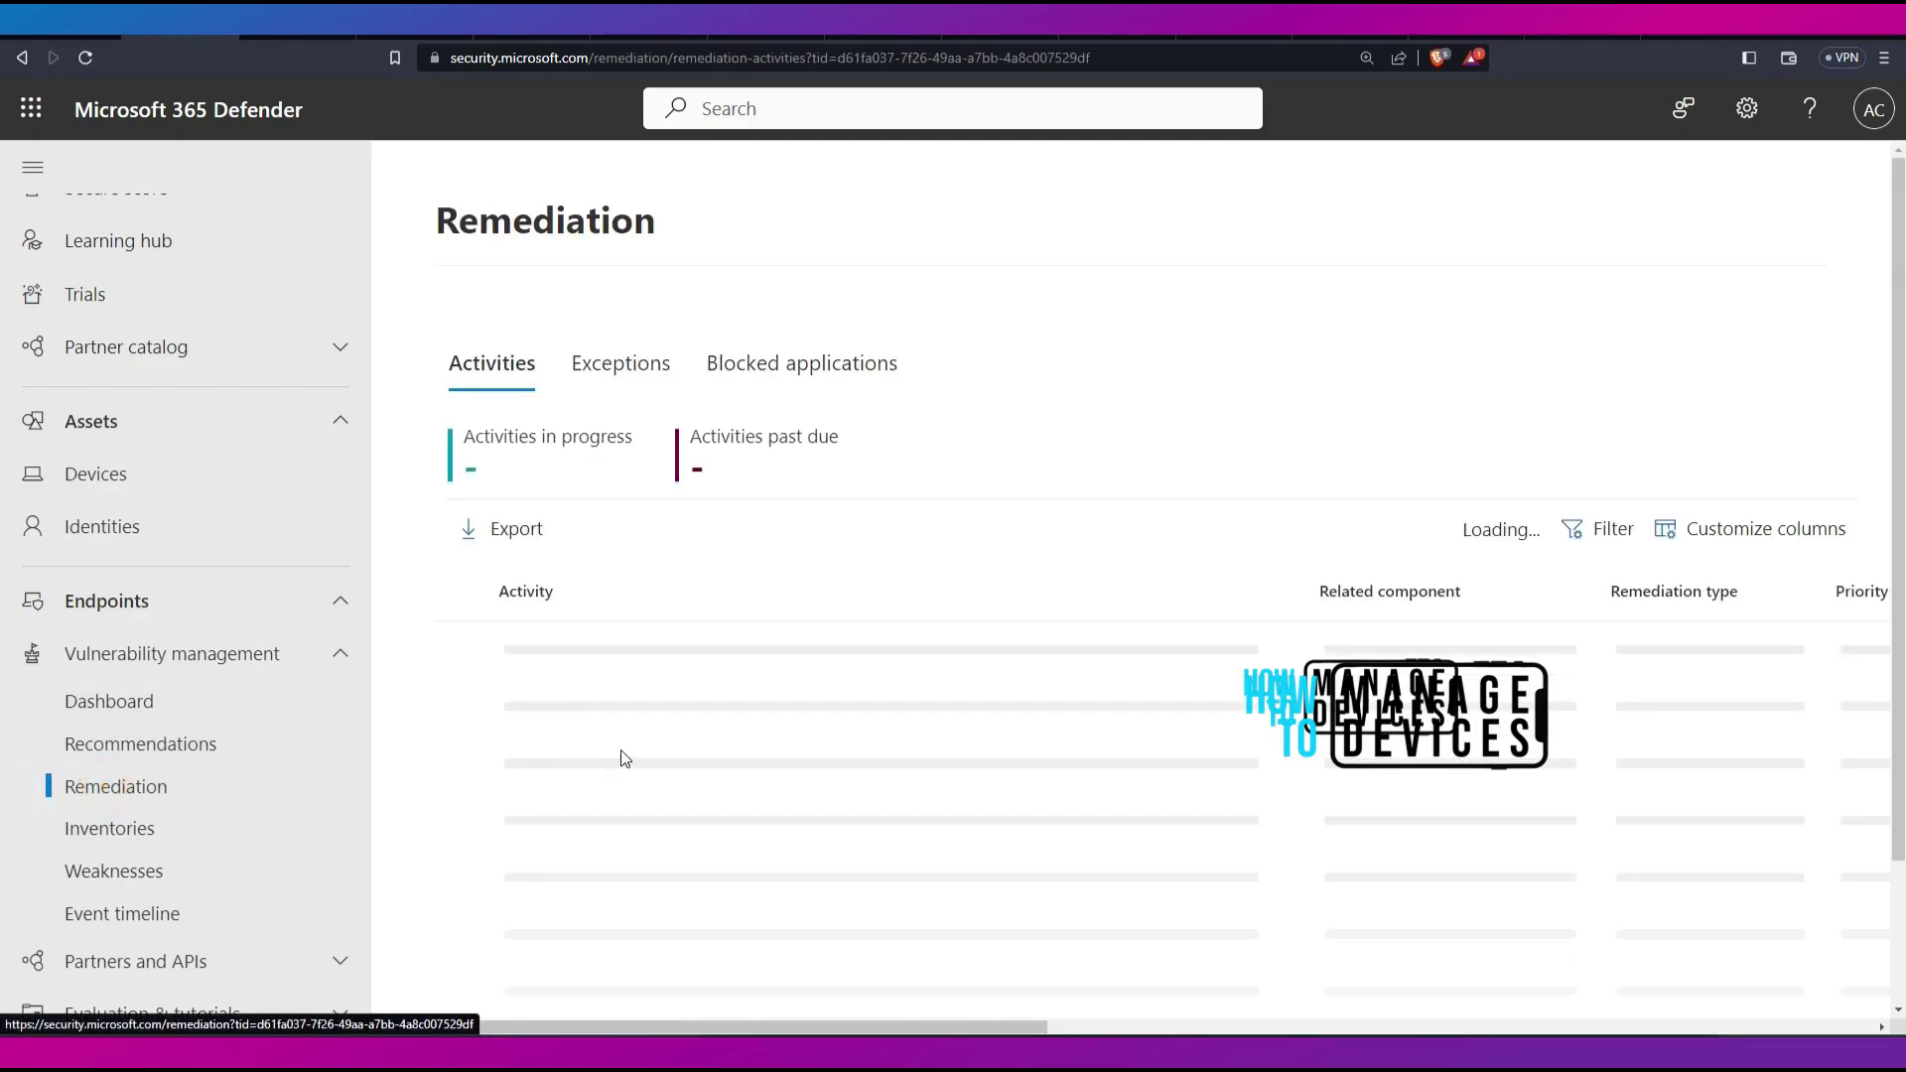
pyautogui.scroll(-1, 706, 781)
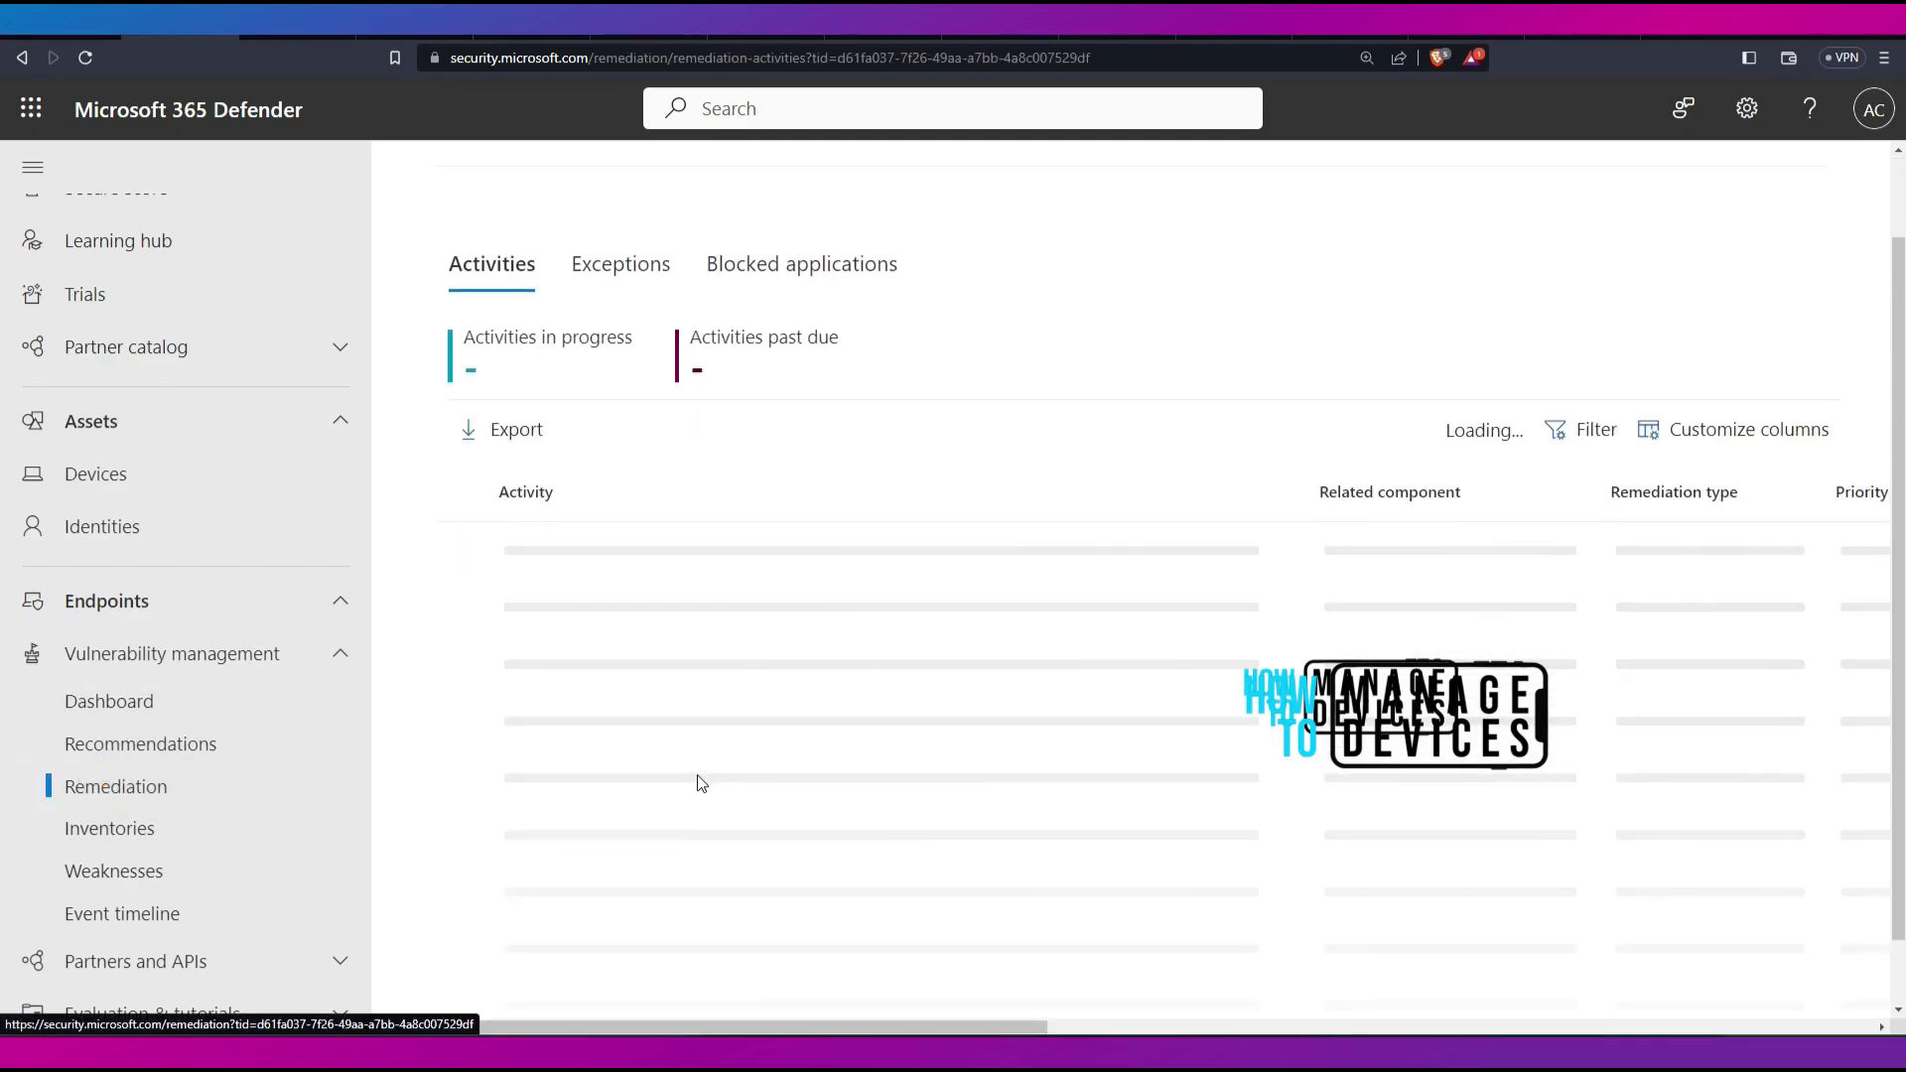
pyautogui.scroll(1, 683, 780)
# - Check the Blocked applications and Activities tabs, then bring up Inventories
pyautogui.click(744, 363)
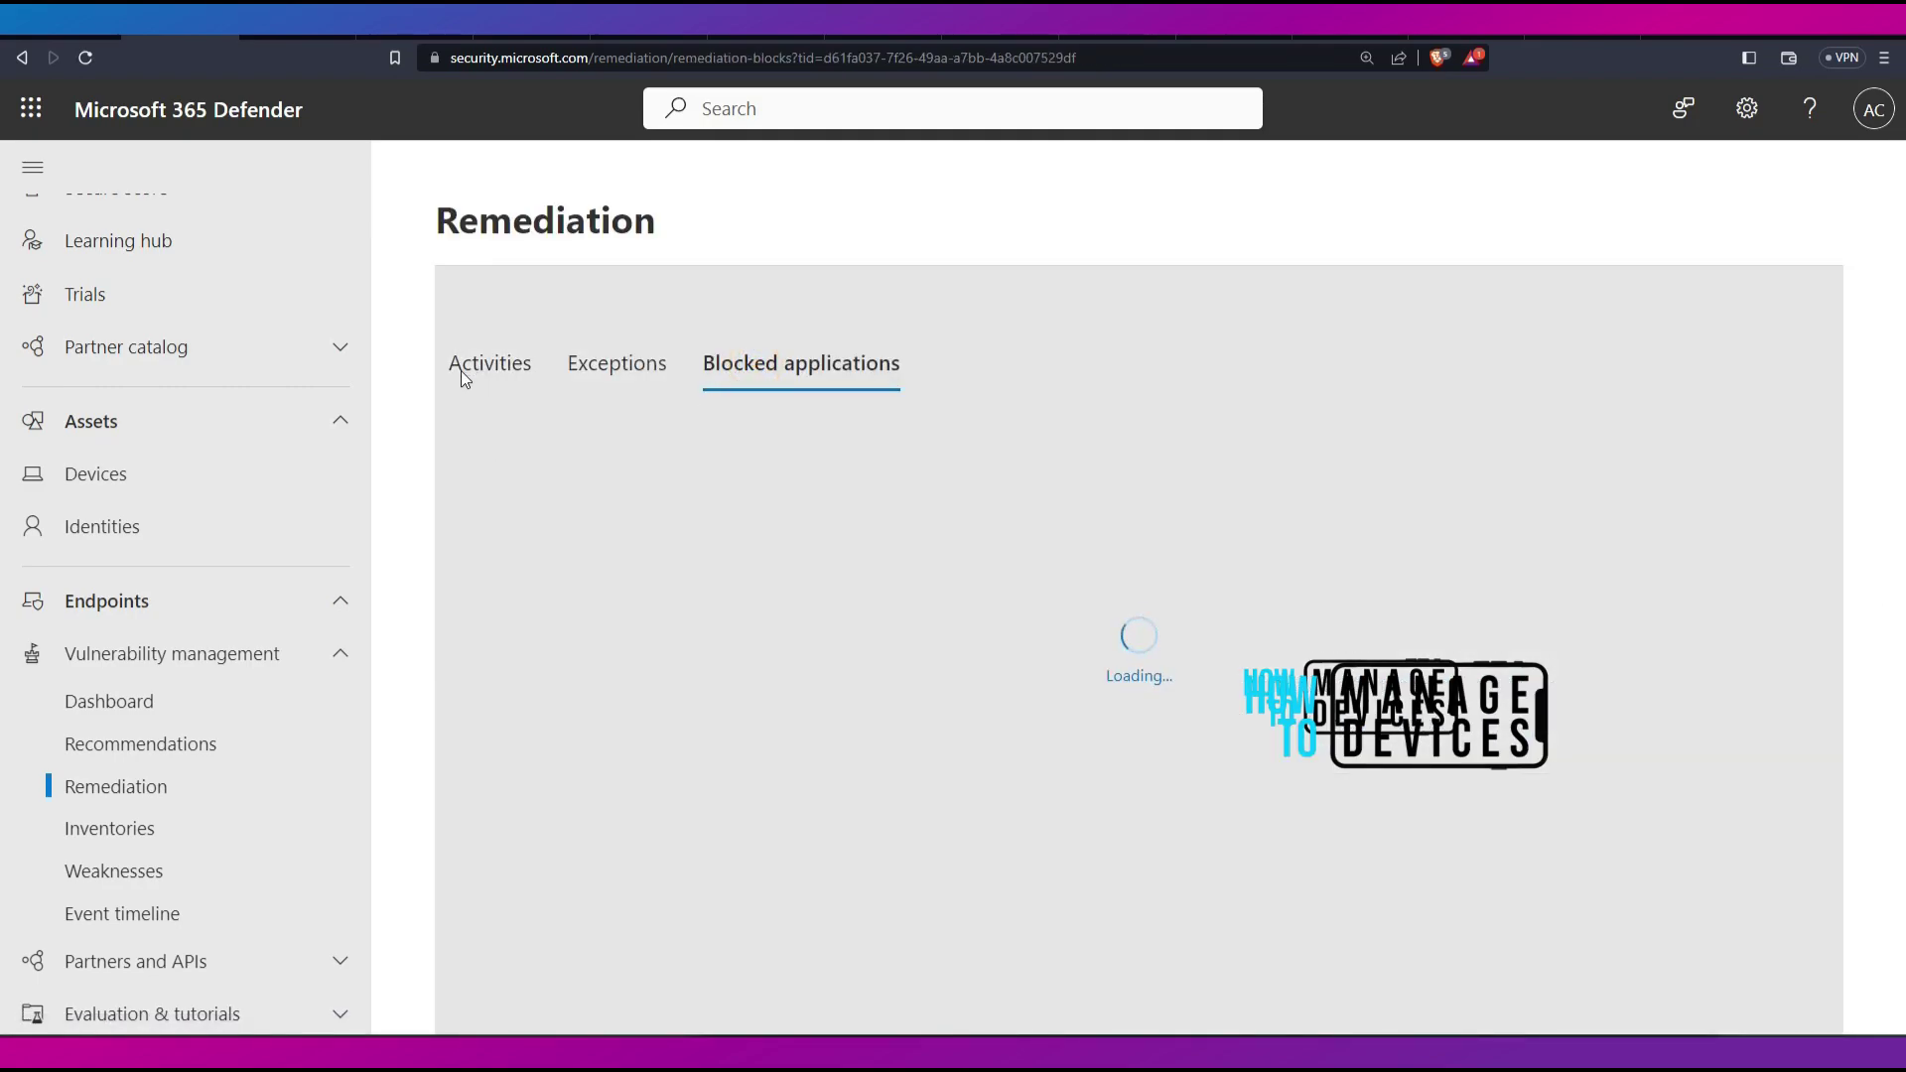
pyautogui.scroll(-1, 579, 541)
pyautogui.scroll(1, 579, 541)
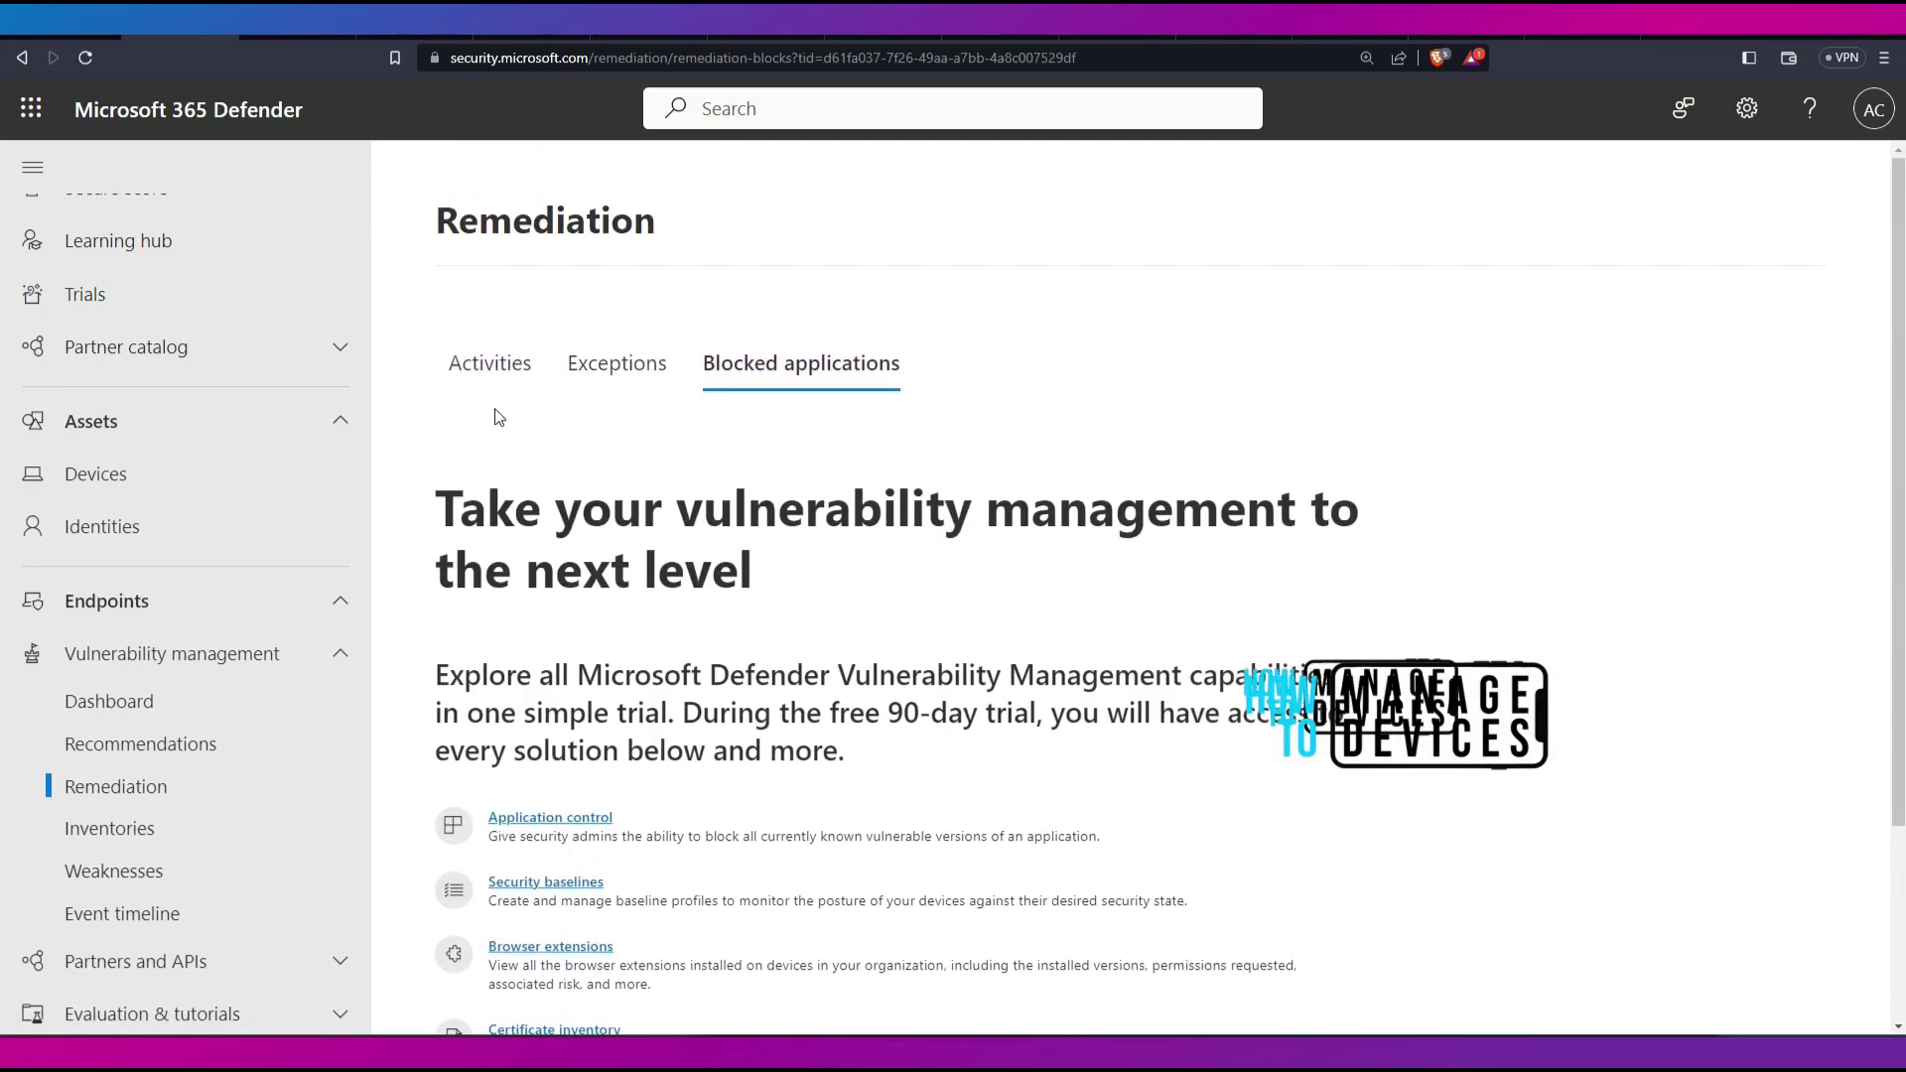
pyautogui.click(491, 363)
pyautogui.click(118, 824)
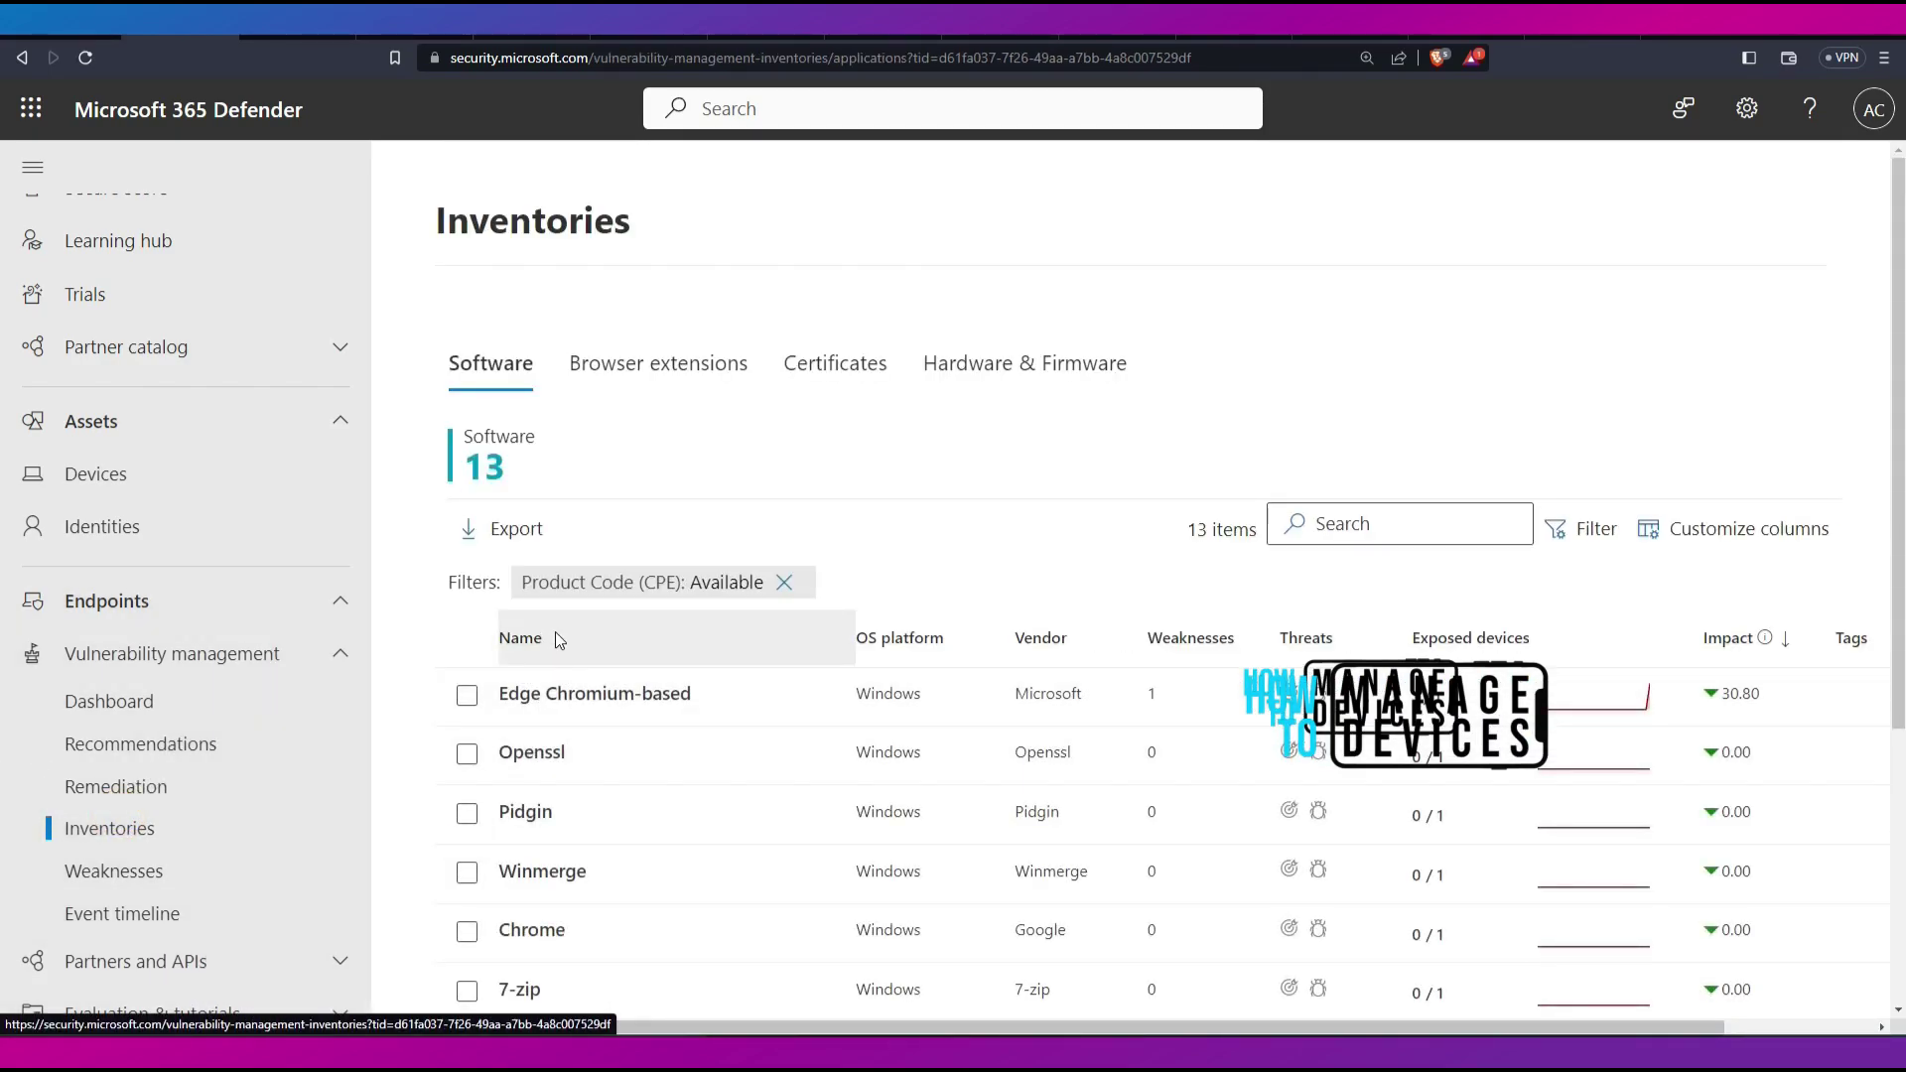
# - Check the Weaknesses list, then open the Event timeline showing 8 new vulnerabilities
pyautogui.moveTo(504, 617)
pyautogui.mouseDown()
pyautogui.moveTo(734, 497)
pyautogui.moveTo(483, 572)
pyautogui.mouseUp()
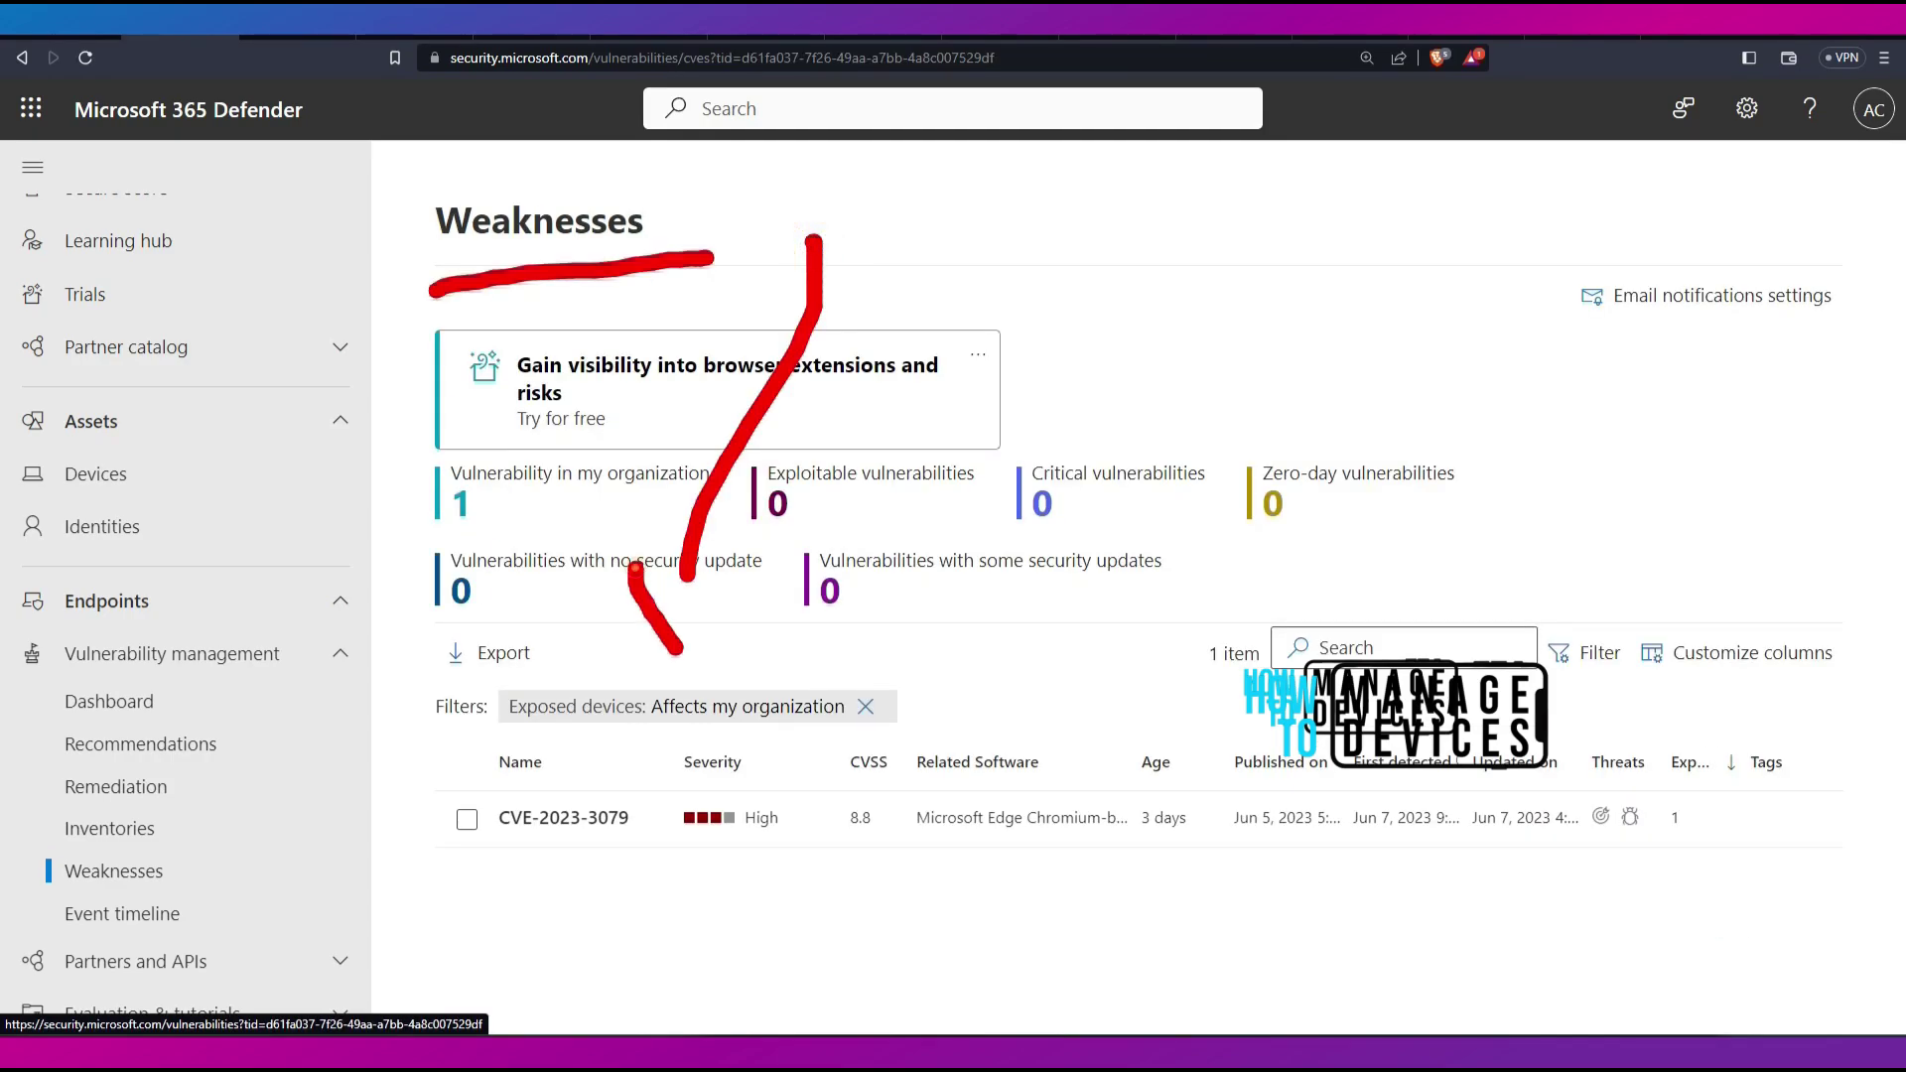
pyautogui.click(328, 914)
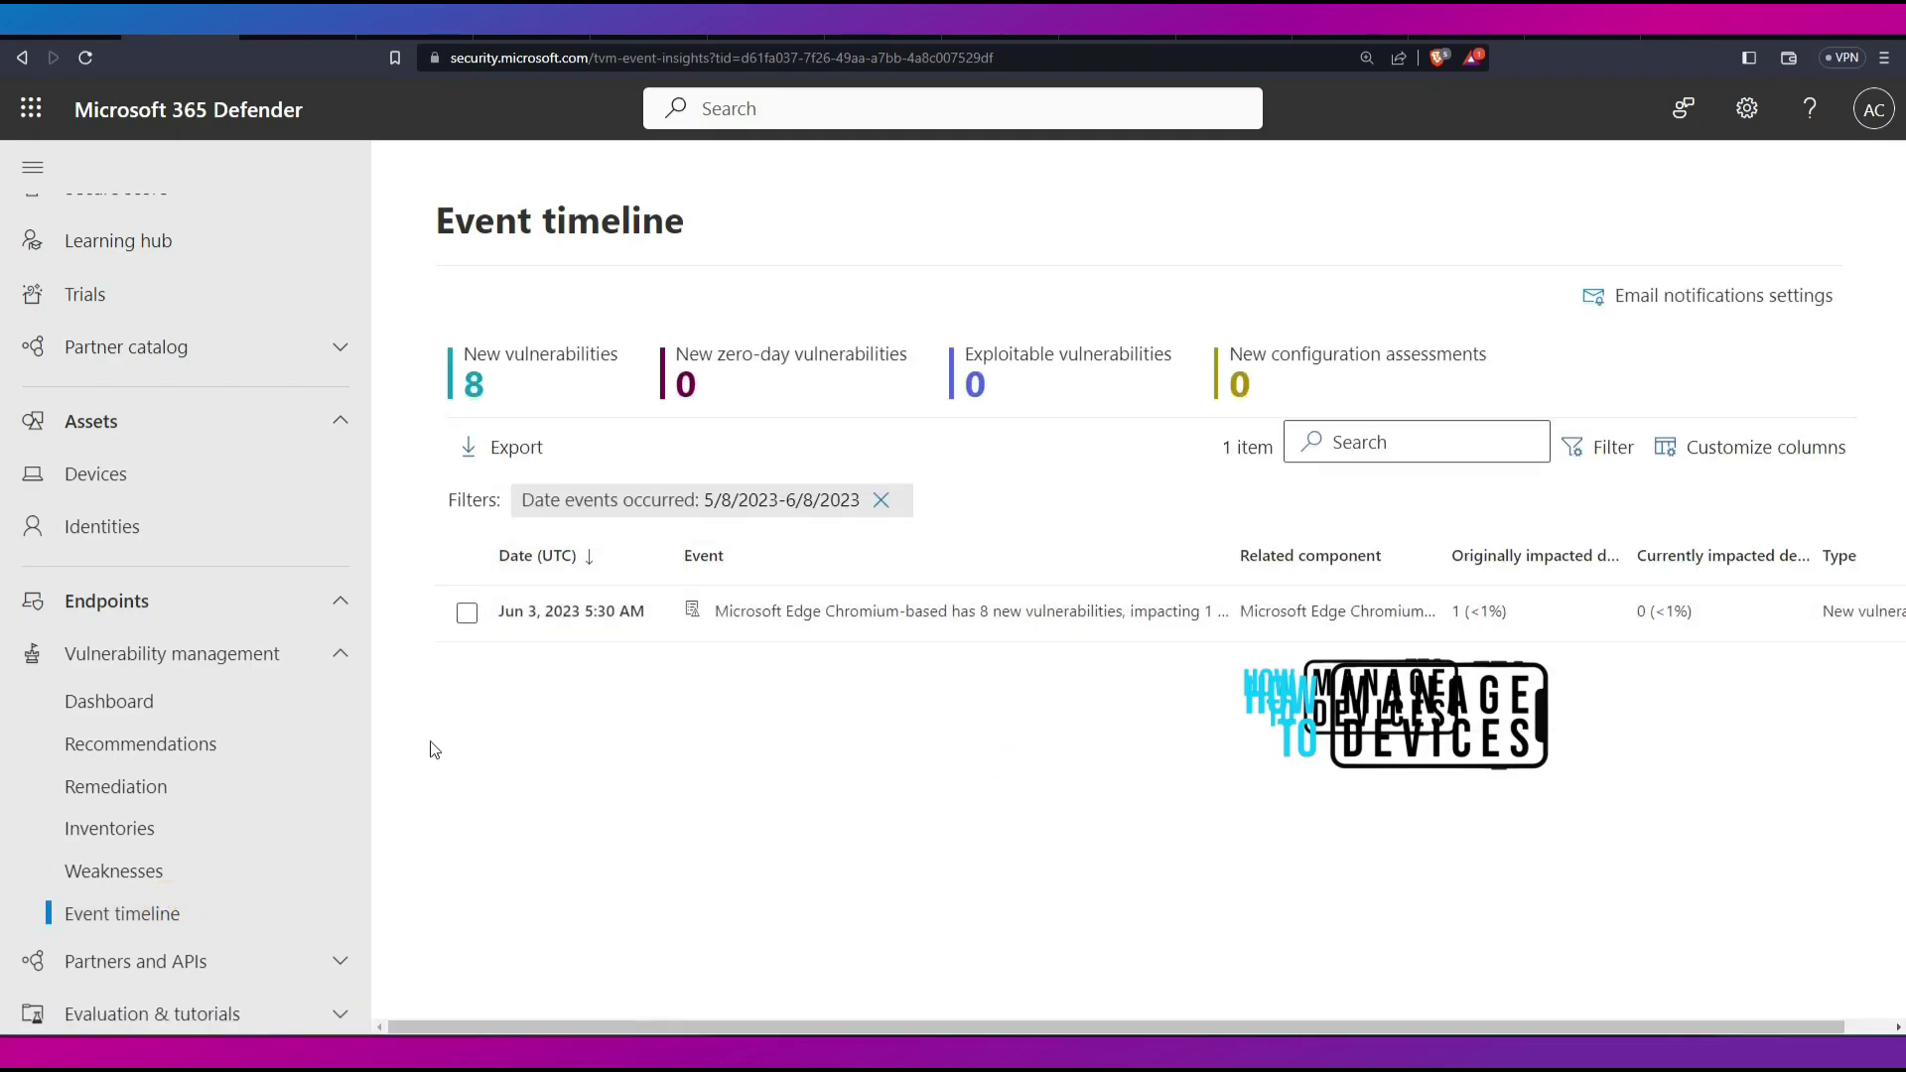
# - Check Partners and APIs' Connected applications, then view API Explorer's sample queries like Get 10 latest reported Devices
pyautogui.scroll(-3, 315, 774)
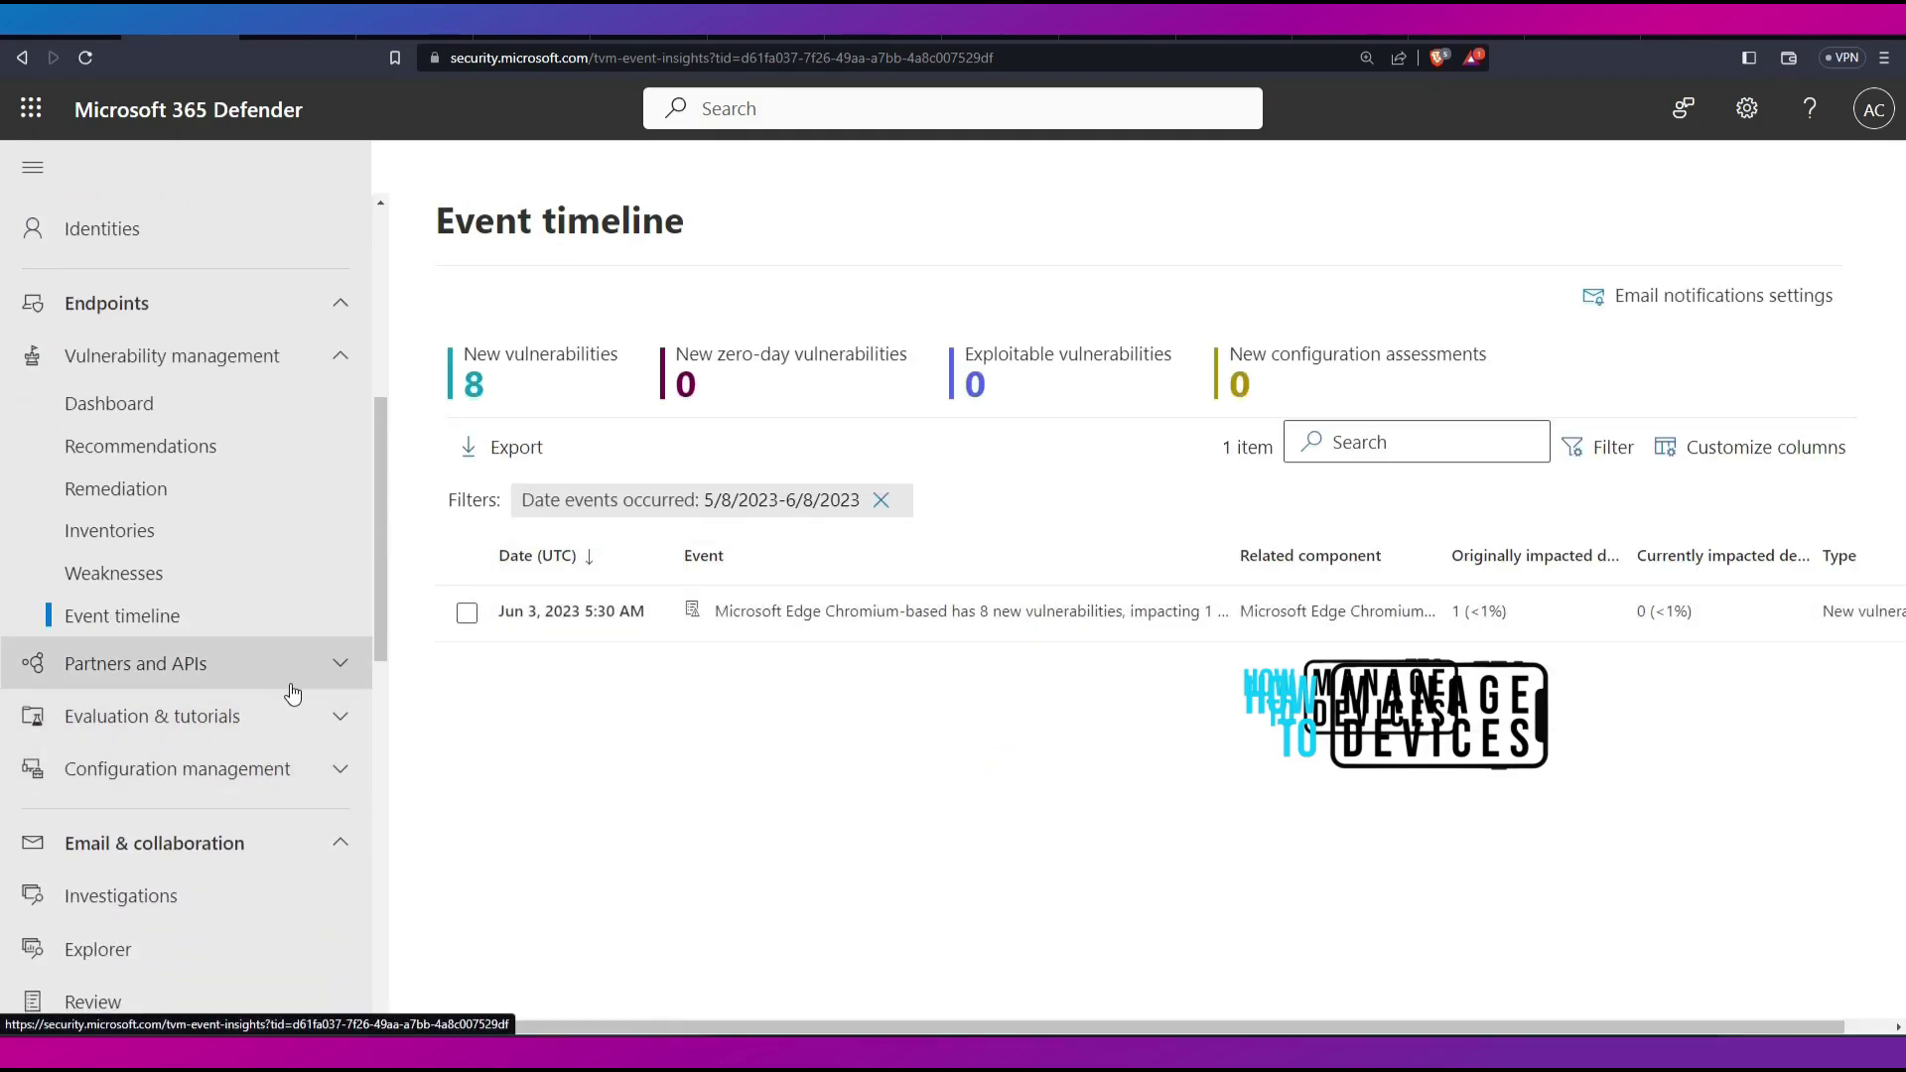
pyautogui.click(291, 685)
pyautogui.click(247, 723)
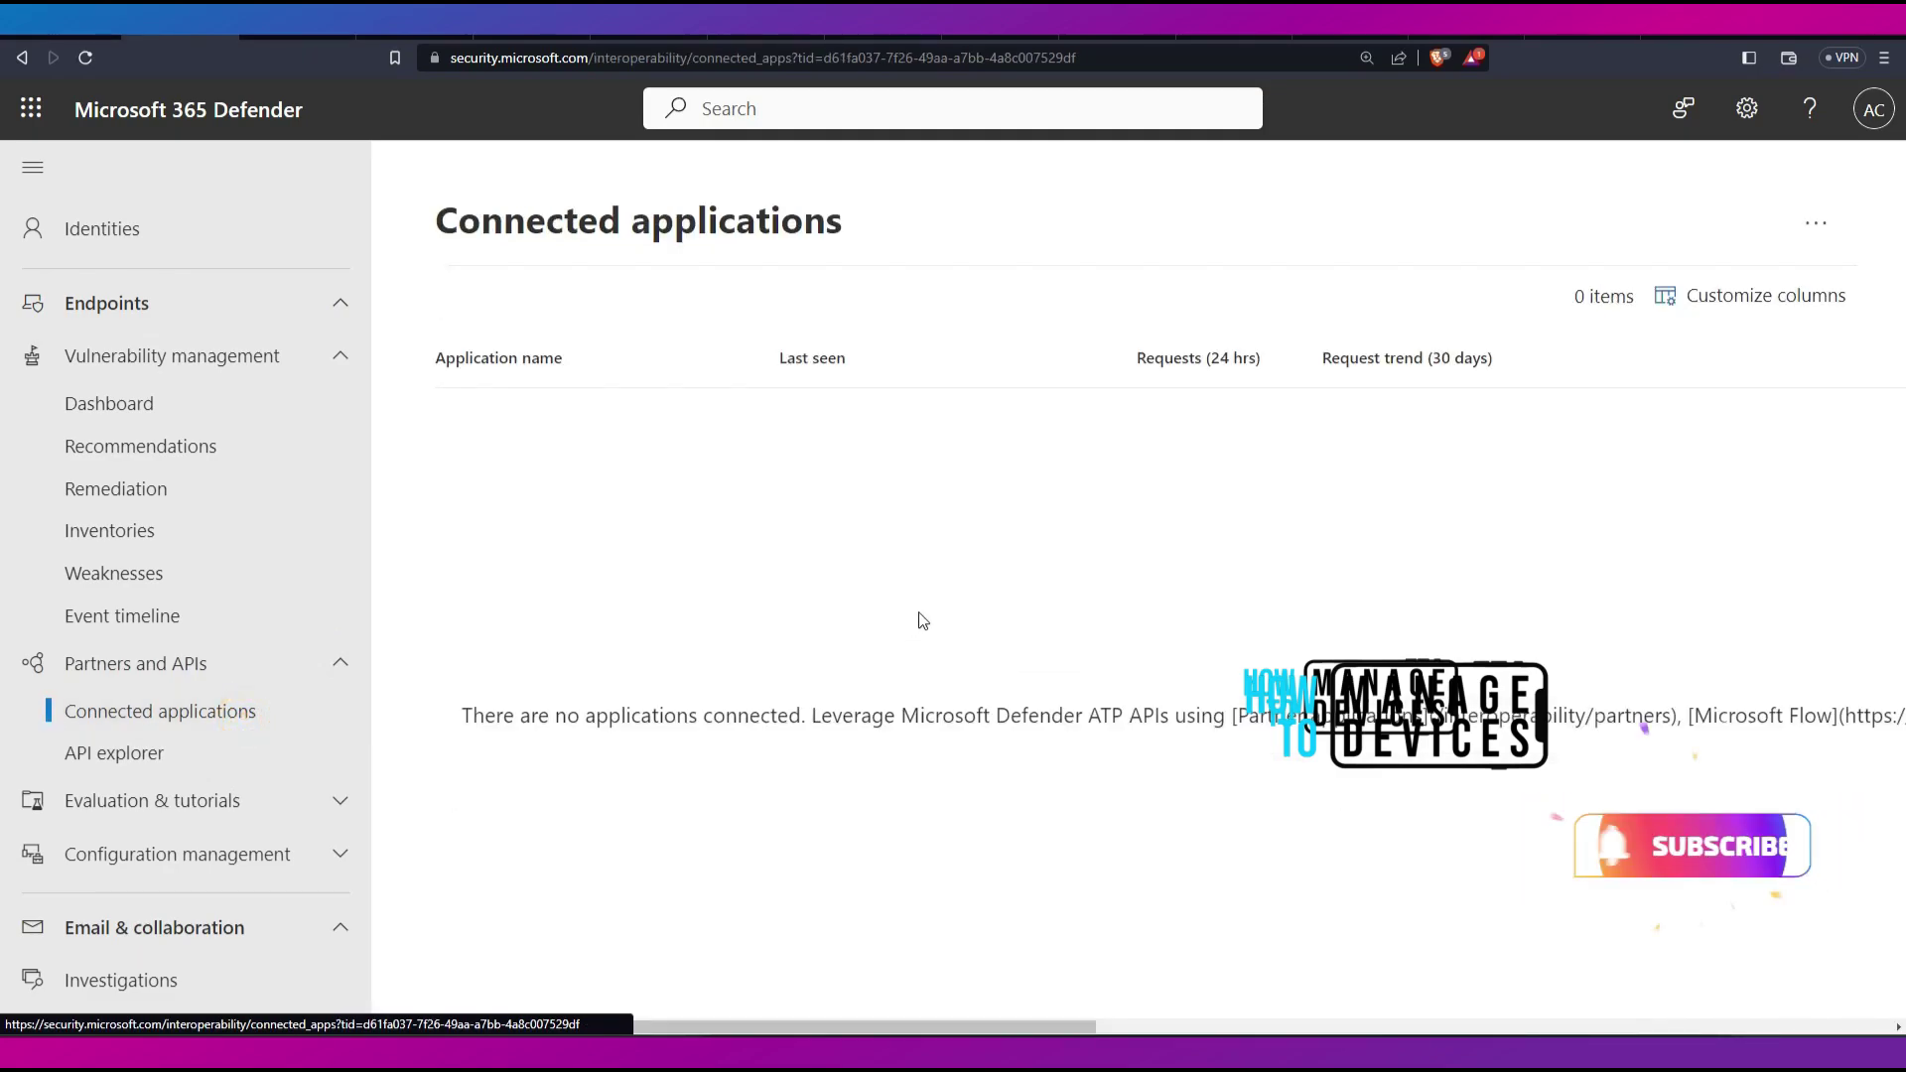
pyautogui.click(327, 752)
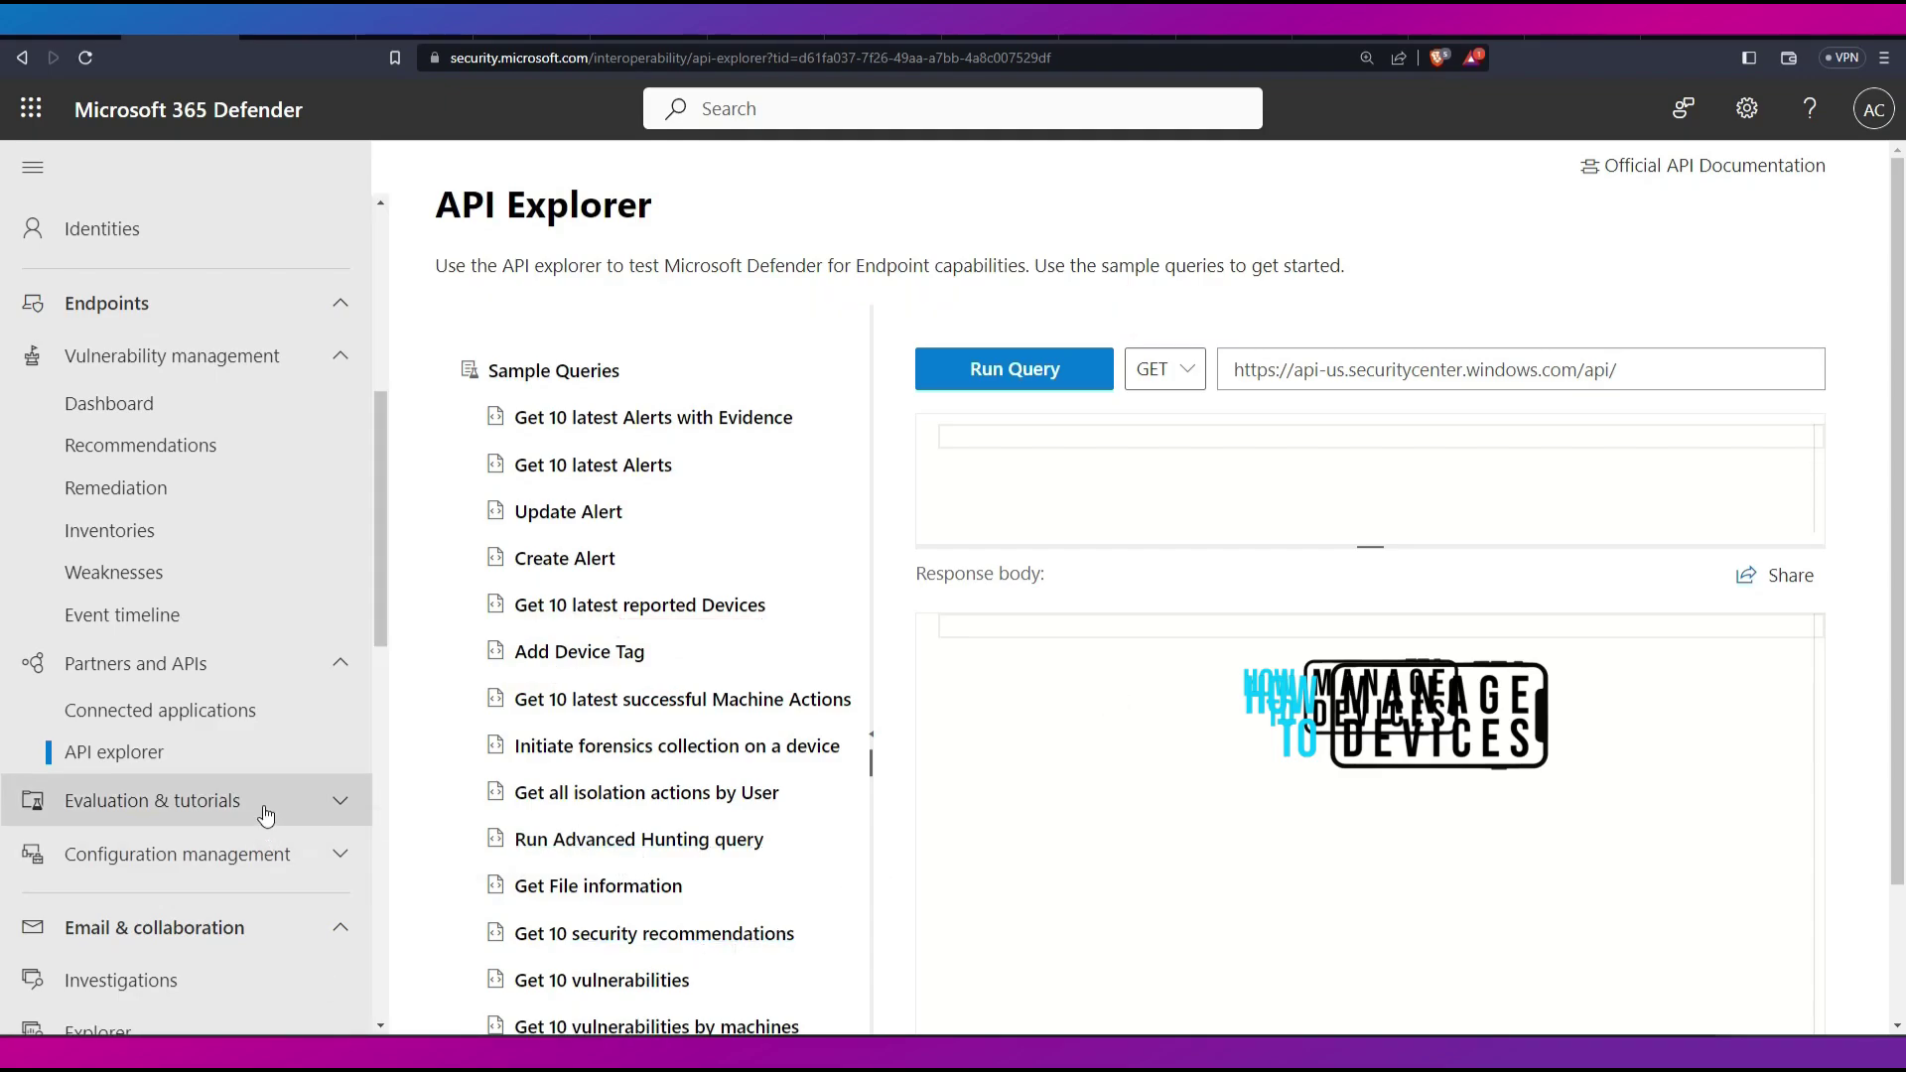
pyautogui.click(317, 820)
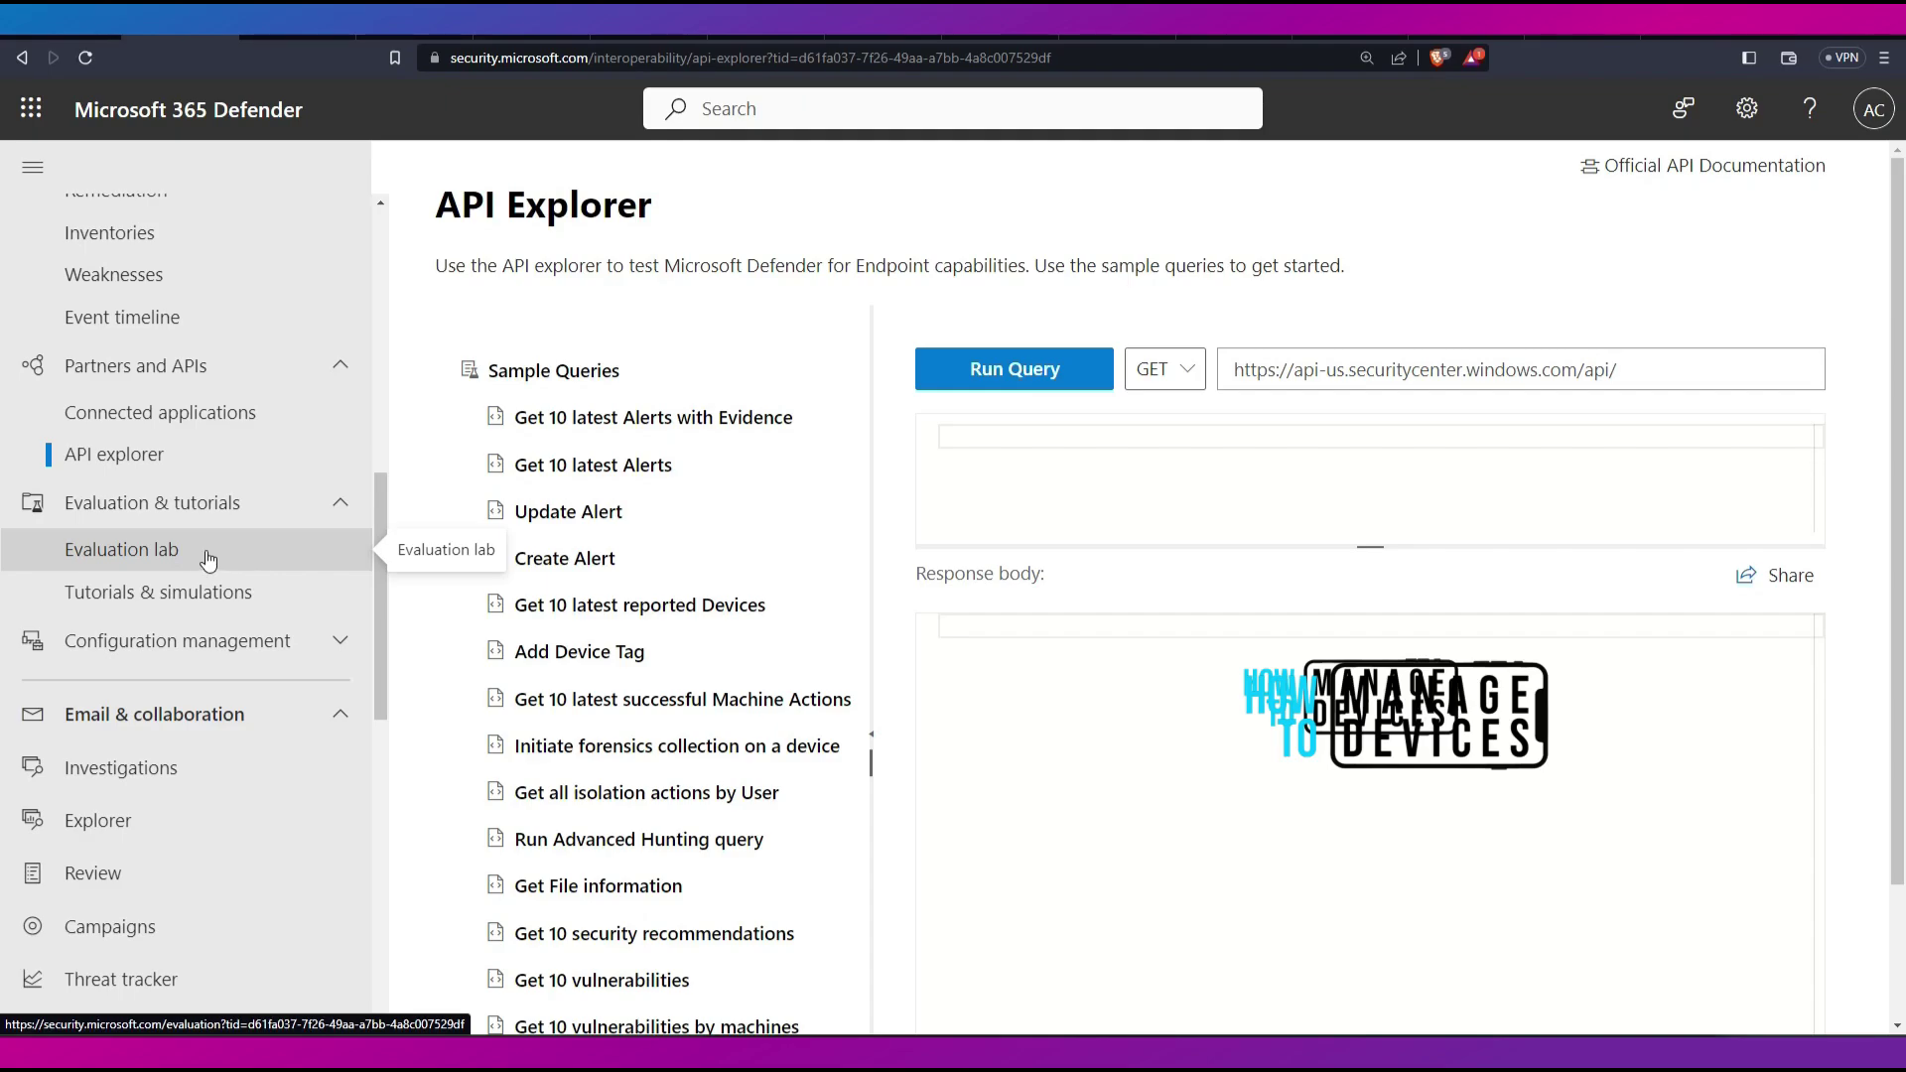
# - Preview the Evaluation lab welcome page and browse the Tutorials & simulations catalogue
pyautogui.click(205, 551)
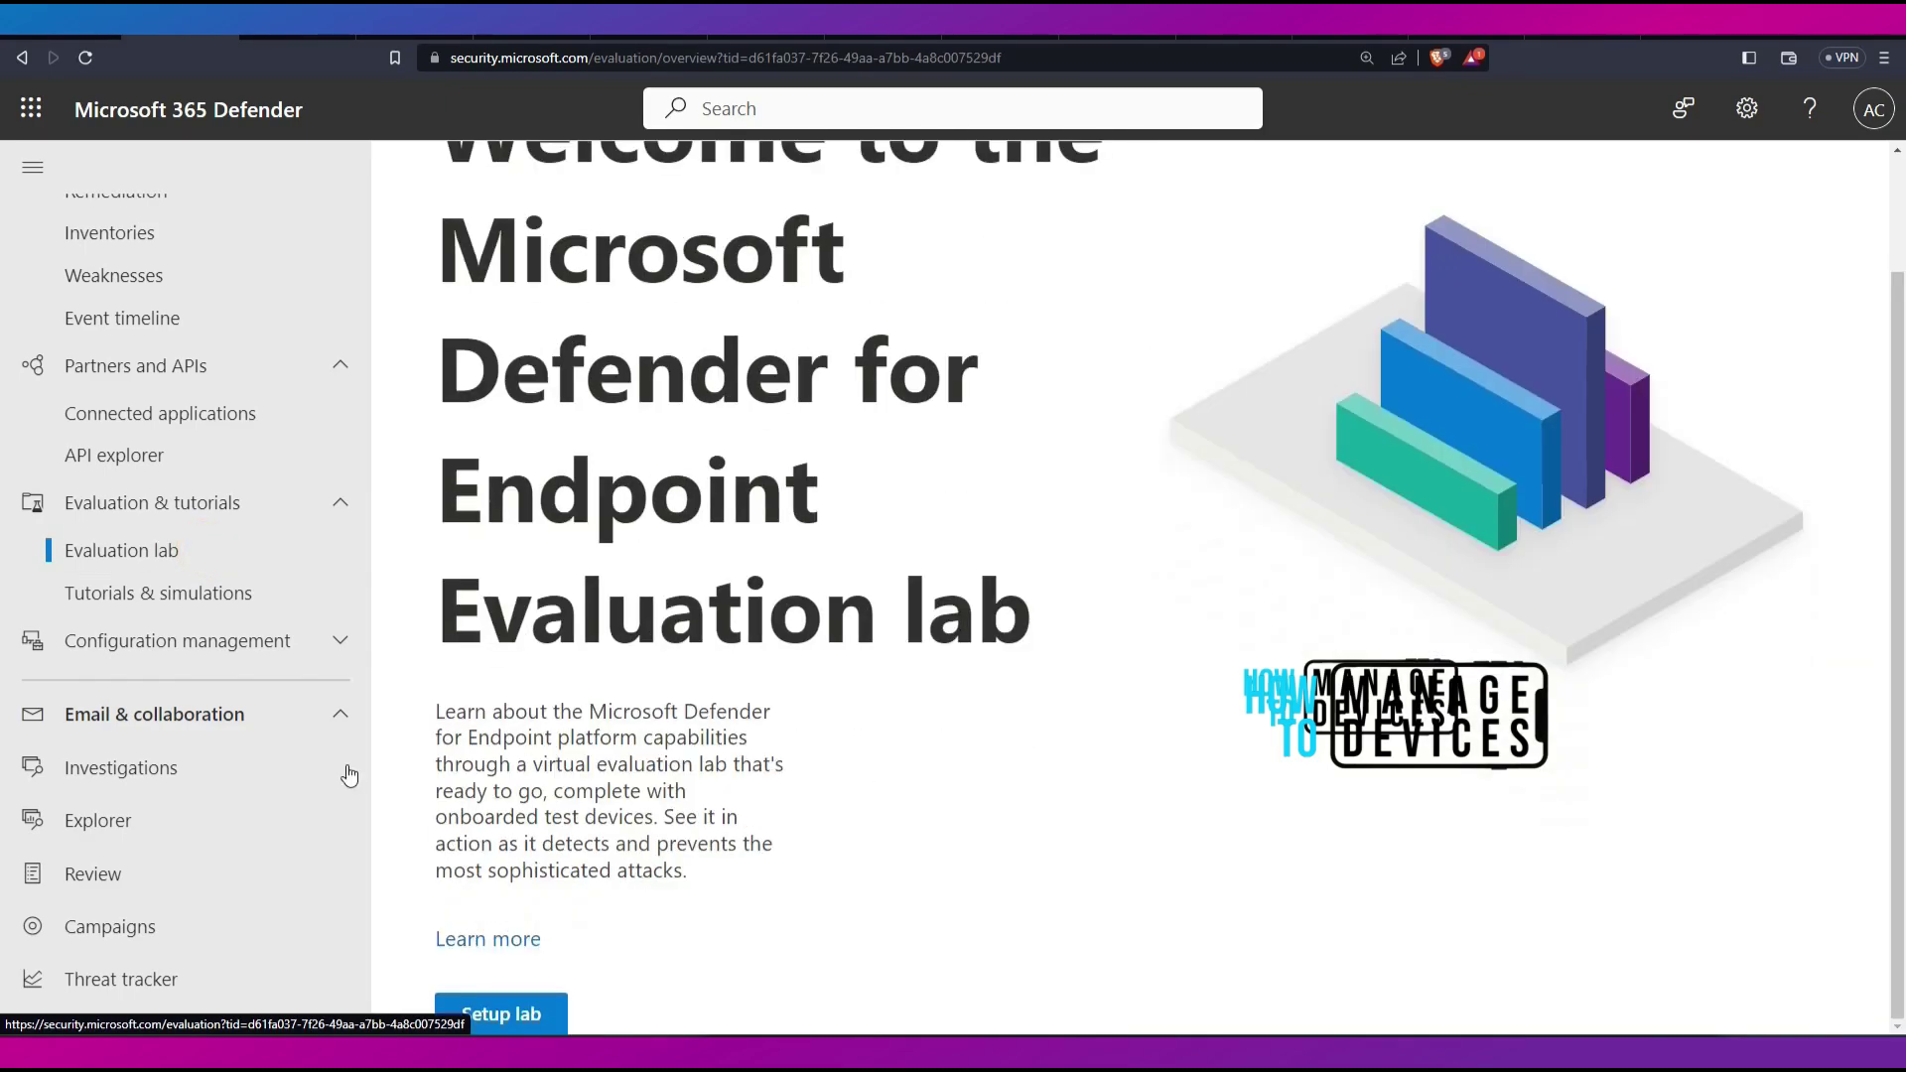
pyautogui.click(183, 593)
pyautogui.scroll(-2, 1047, 737)
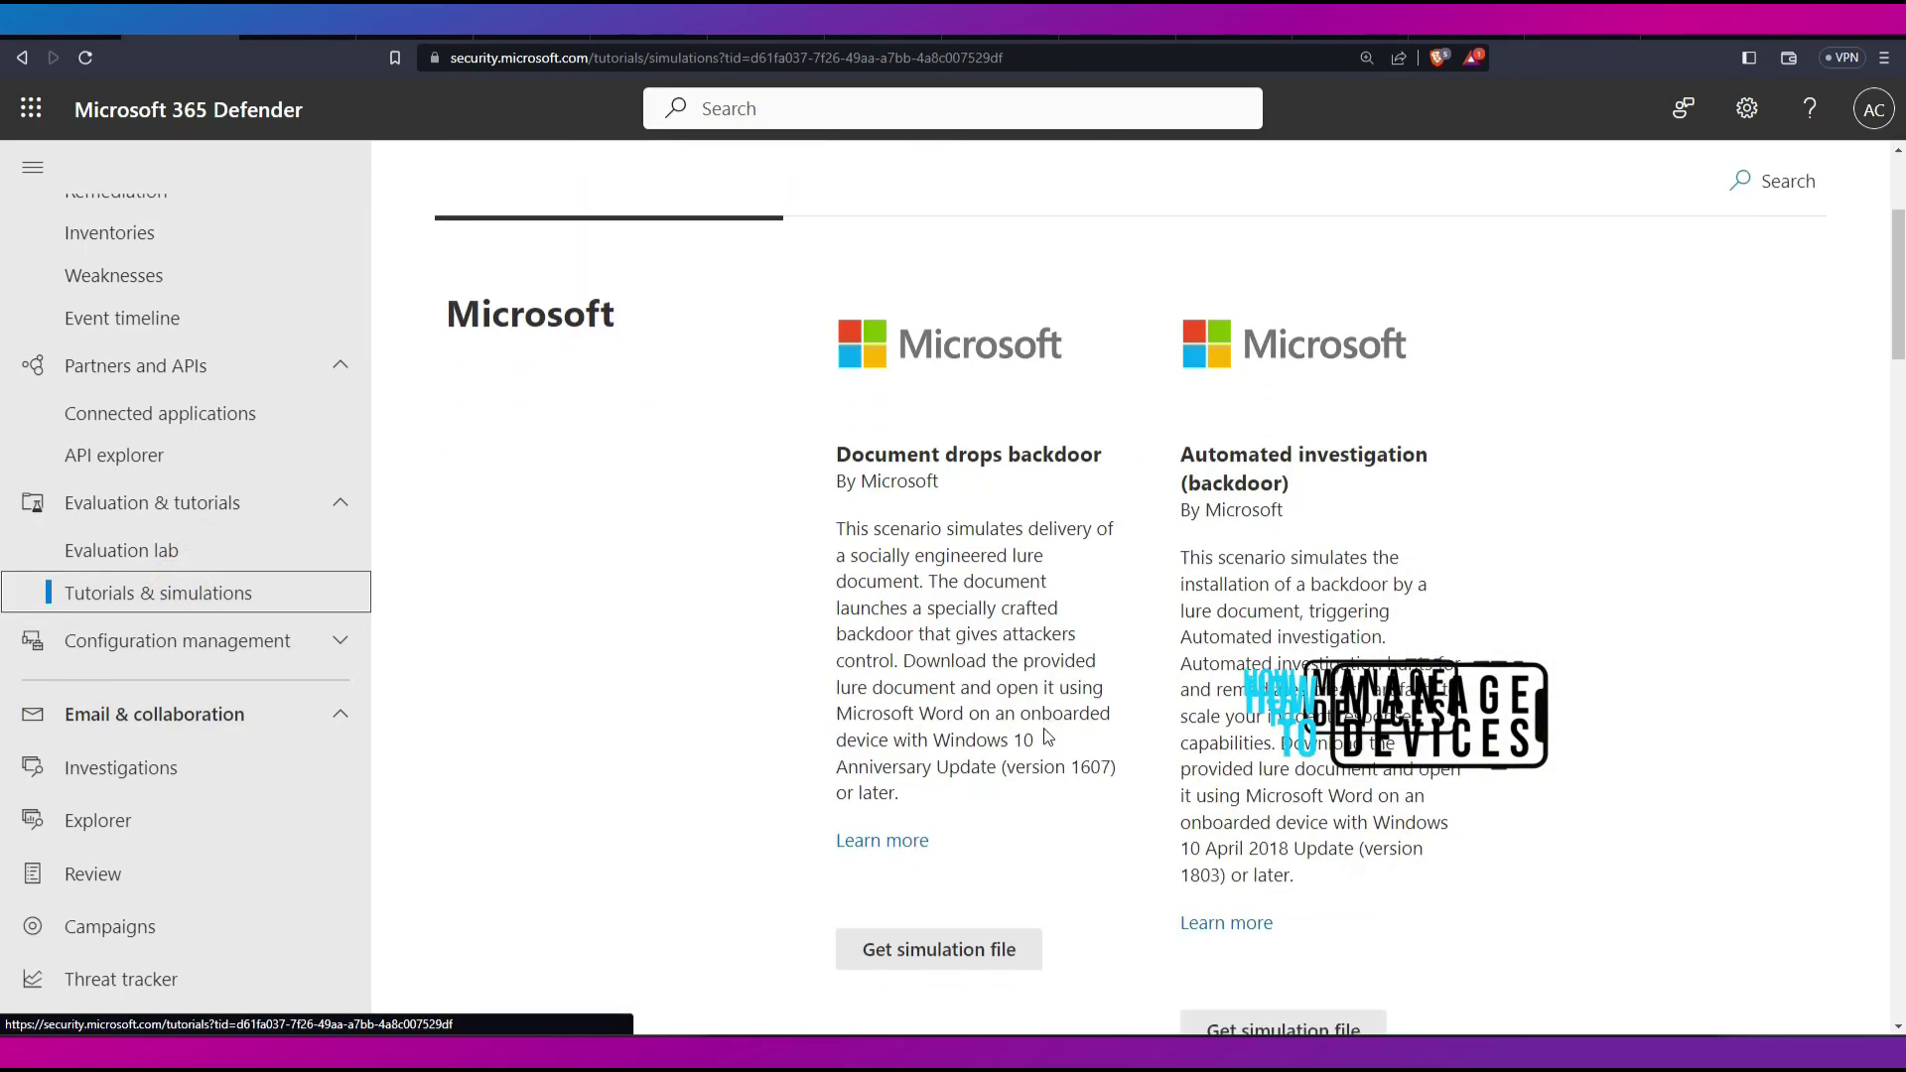
pyautogui.scroll(-1, 1047, 736)
pyautogui.scroll(-2, 1050, 736)
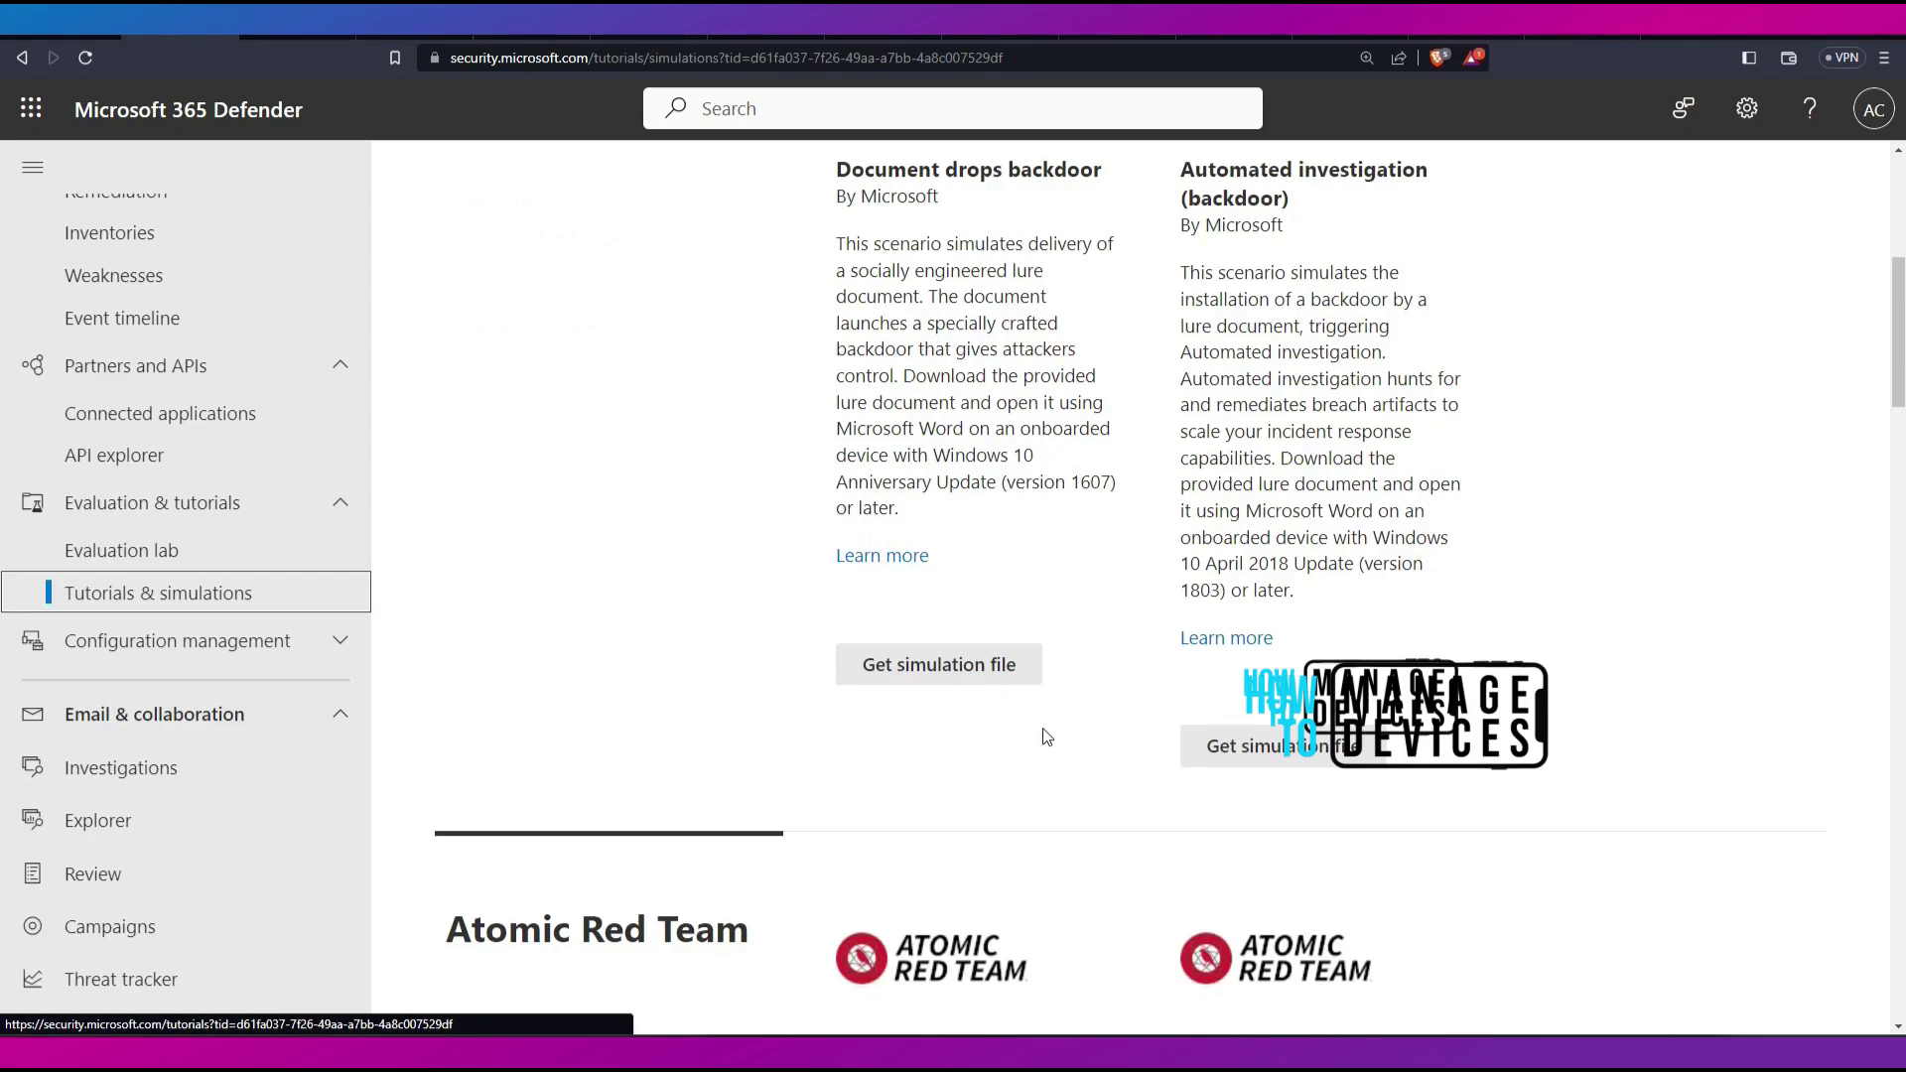
pyautogui.scroll(-8, 873, 721)
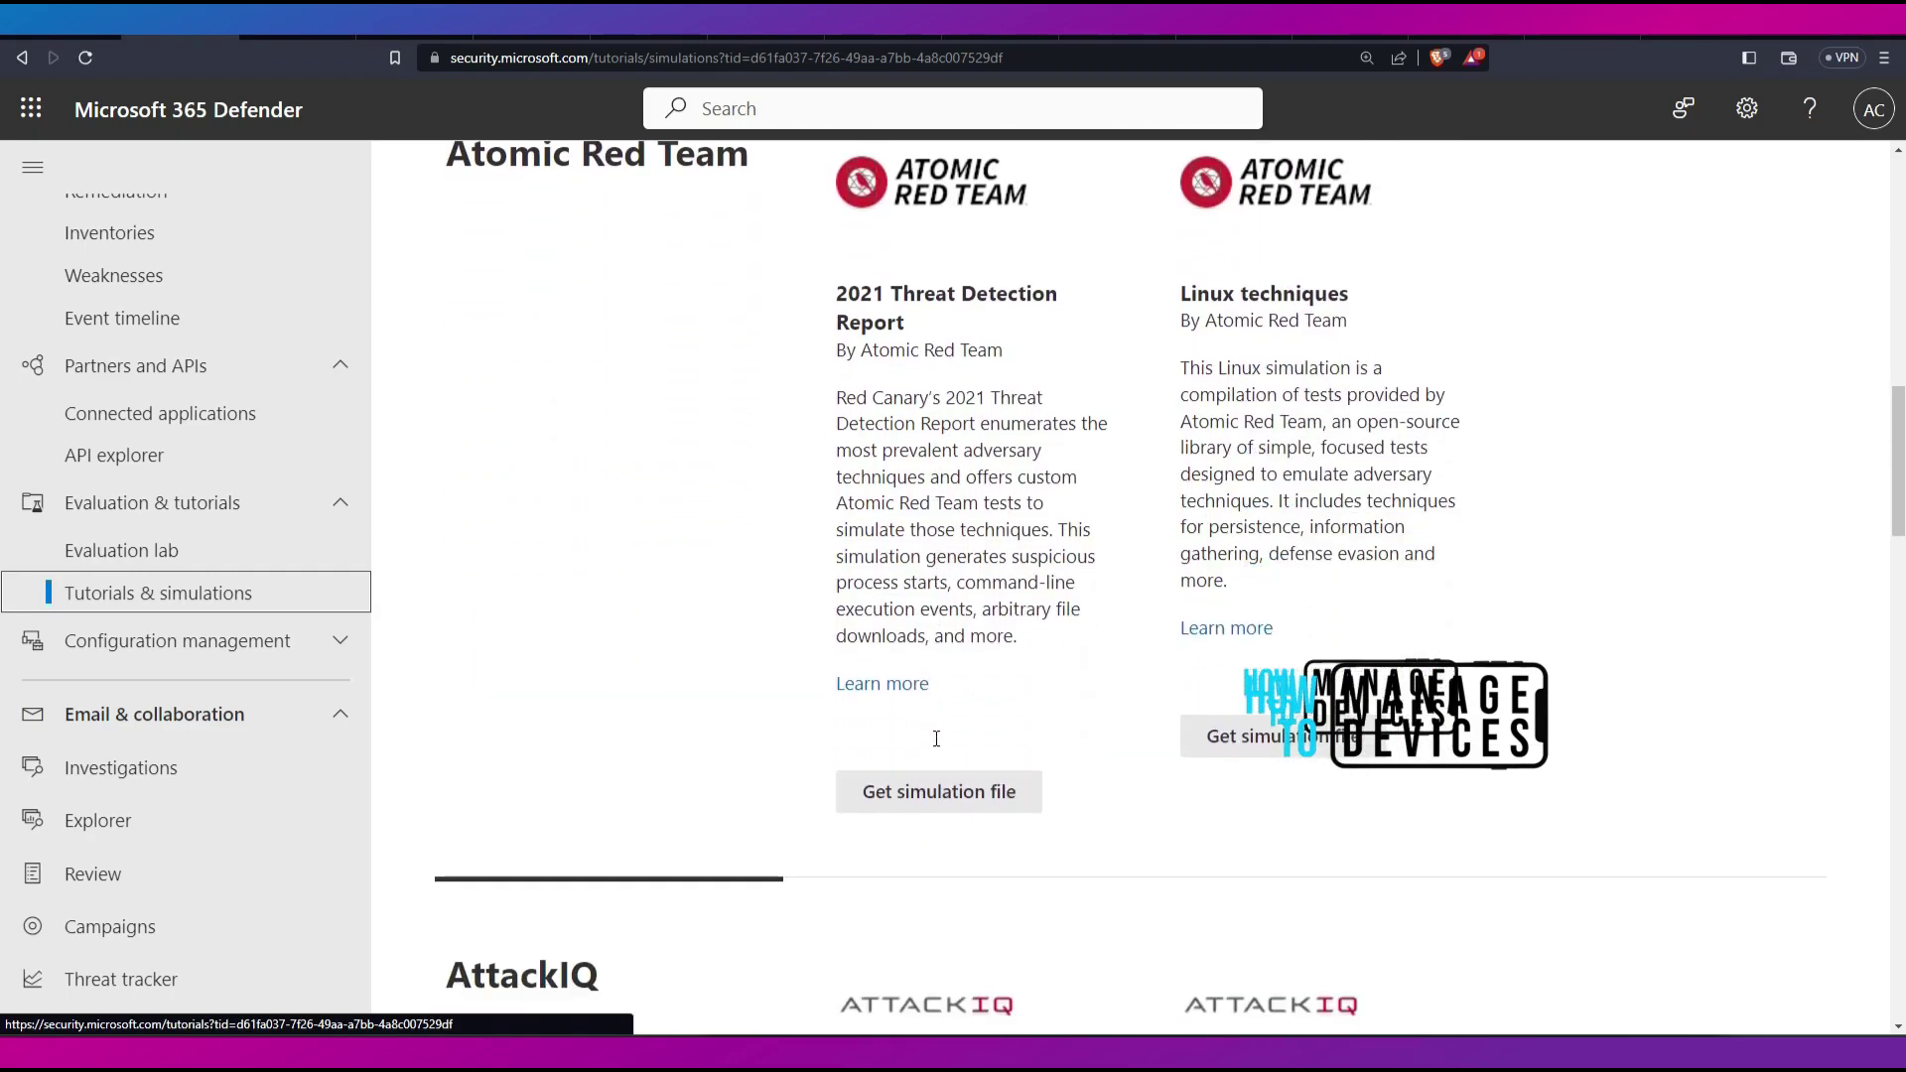
pyautogui.scroll(-15, 935, 737)
pyautogui.scroll(20, 935, 736)
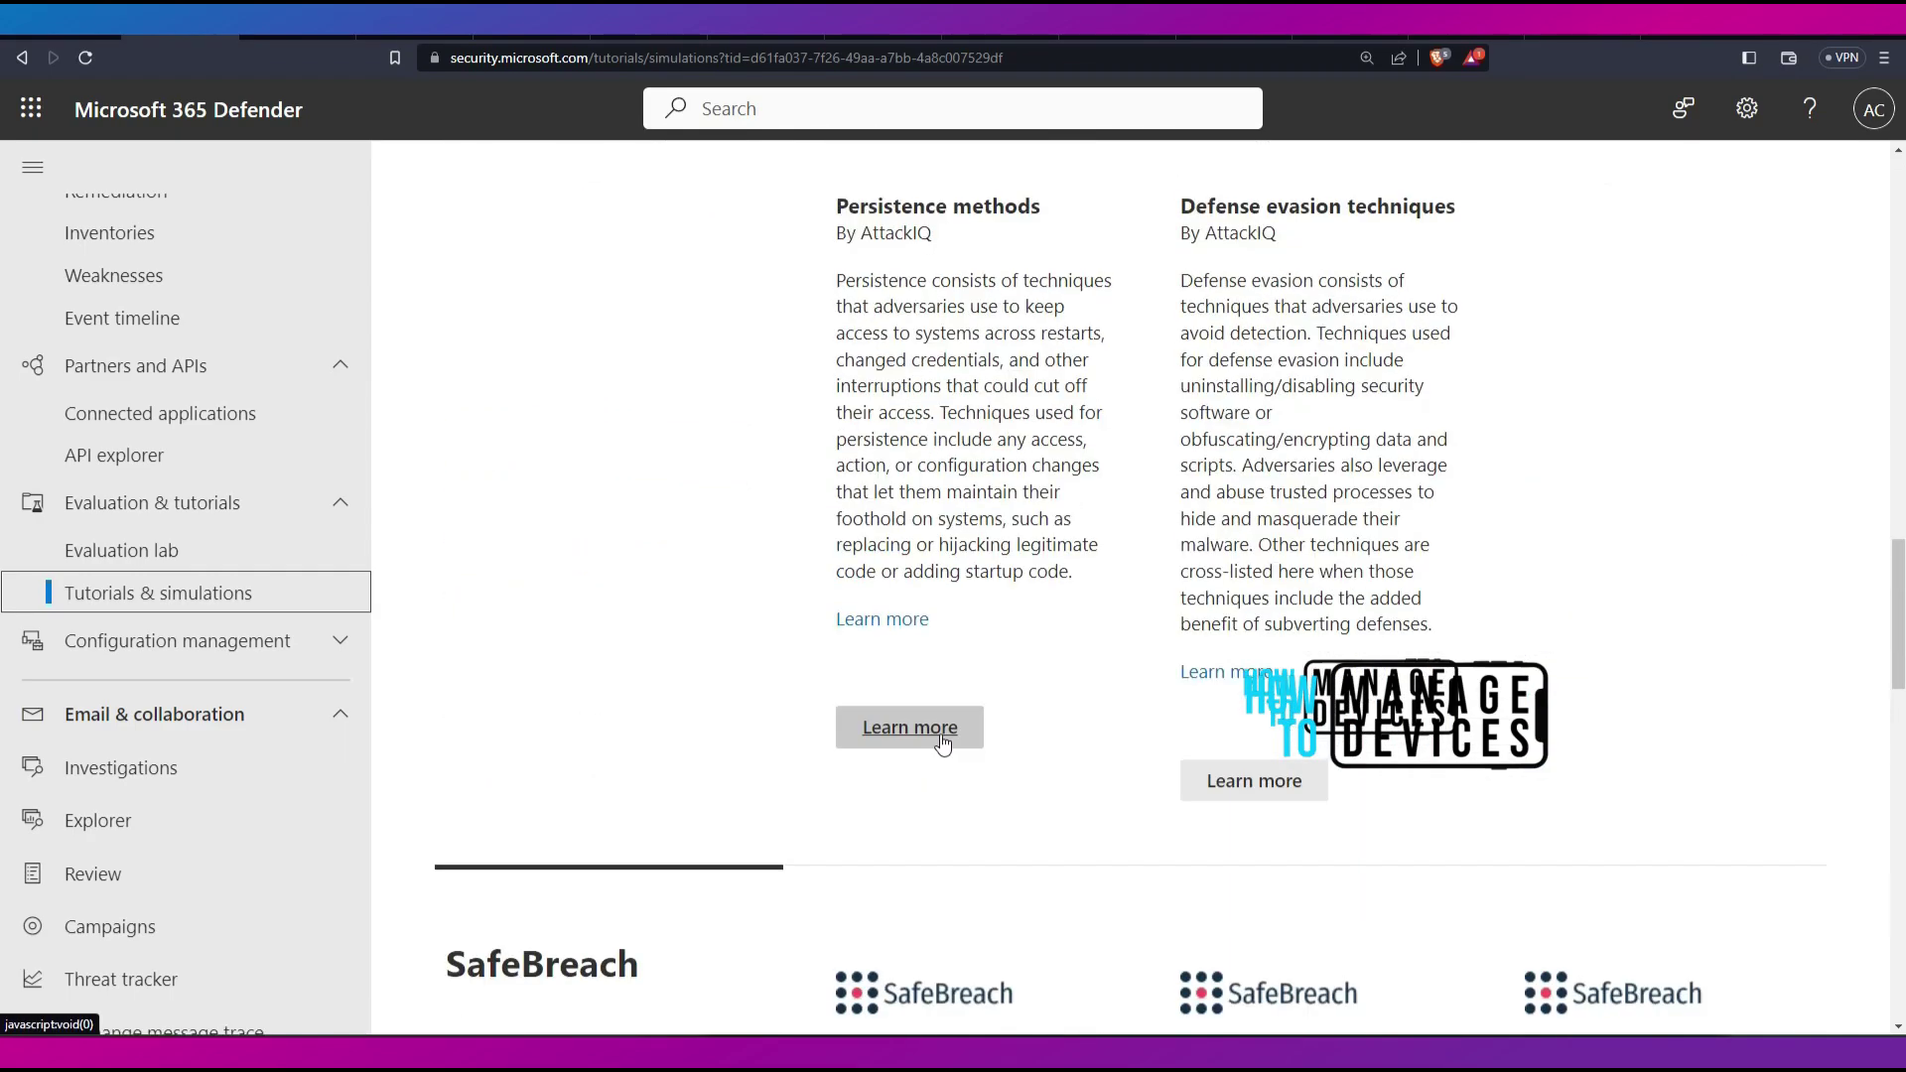
pyautogui.scroll(10, 943, 742)
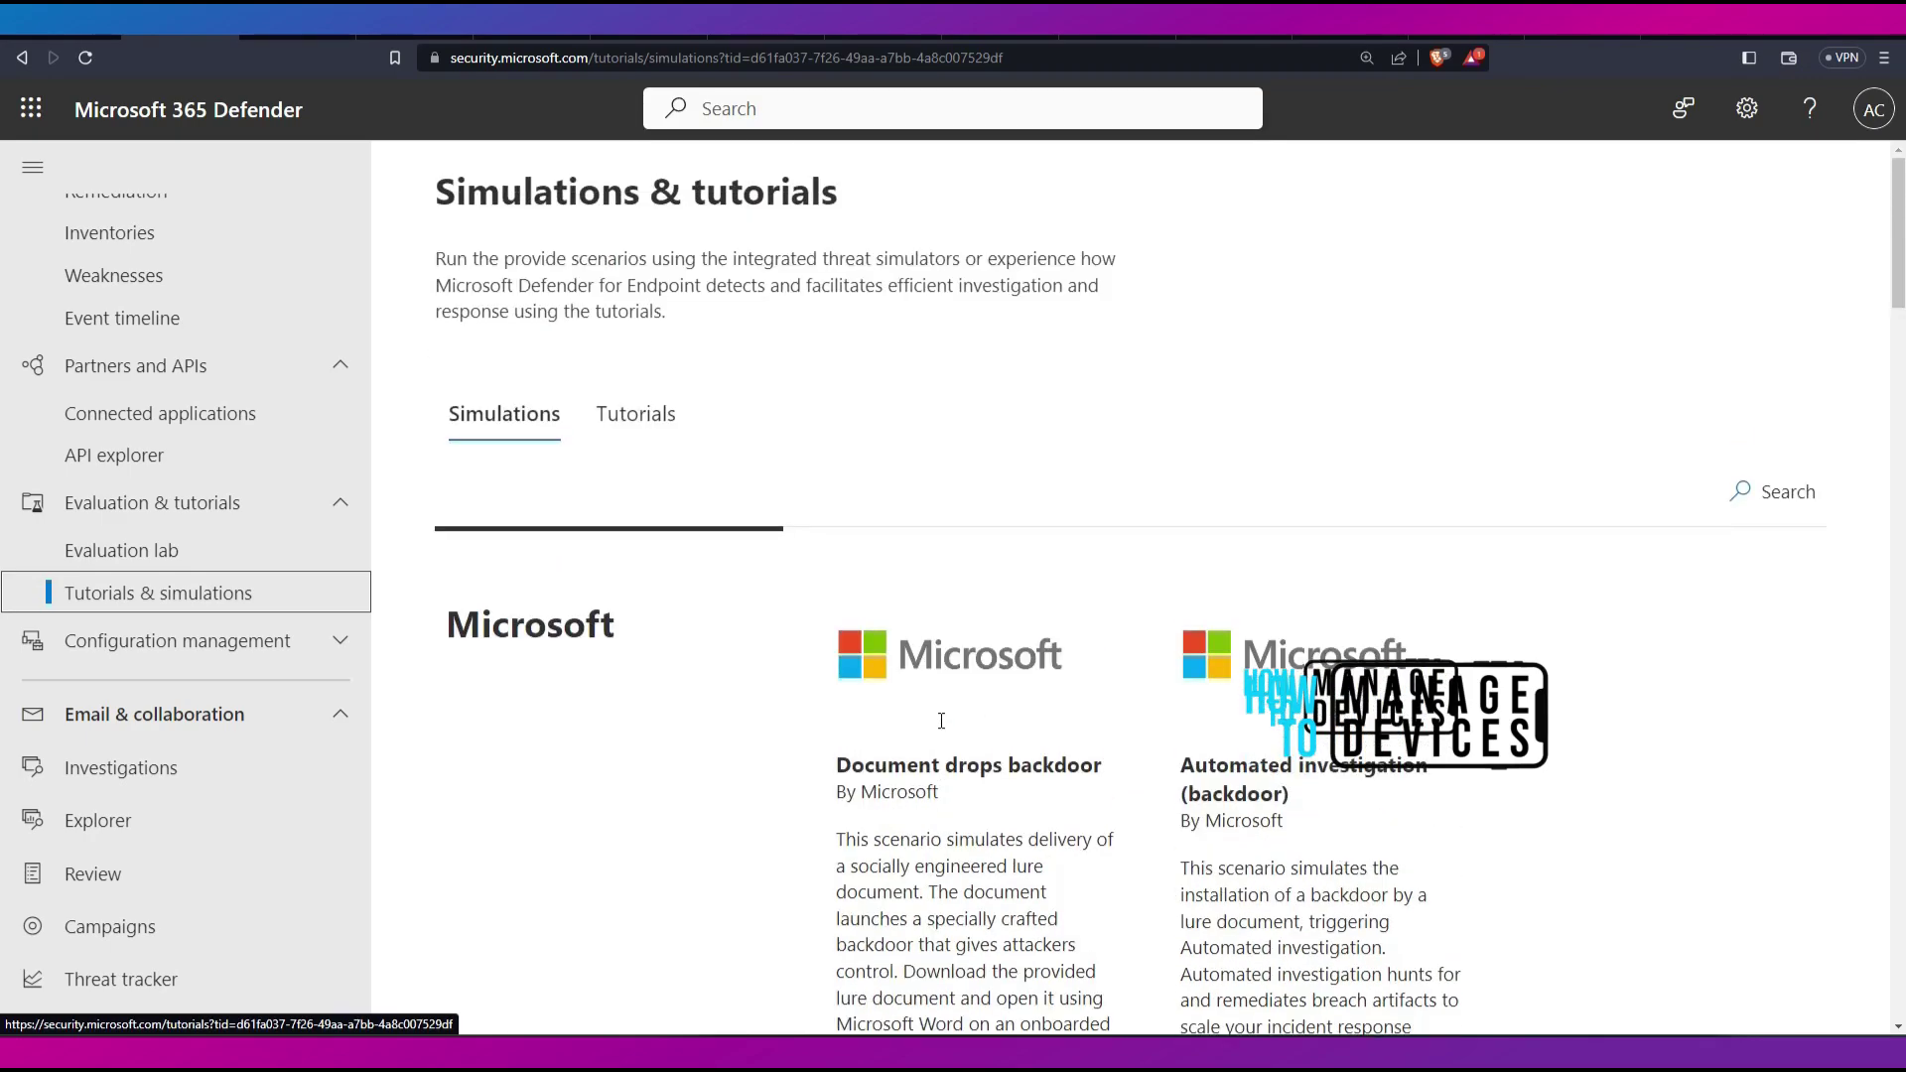
# - Open the Configuration management Dashboard showing 0 devices enforced by MDE and 1 via Intune
pyautogui.scroll(-1, 272, 731)
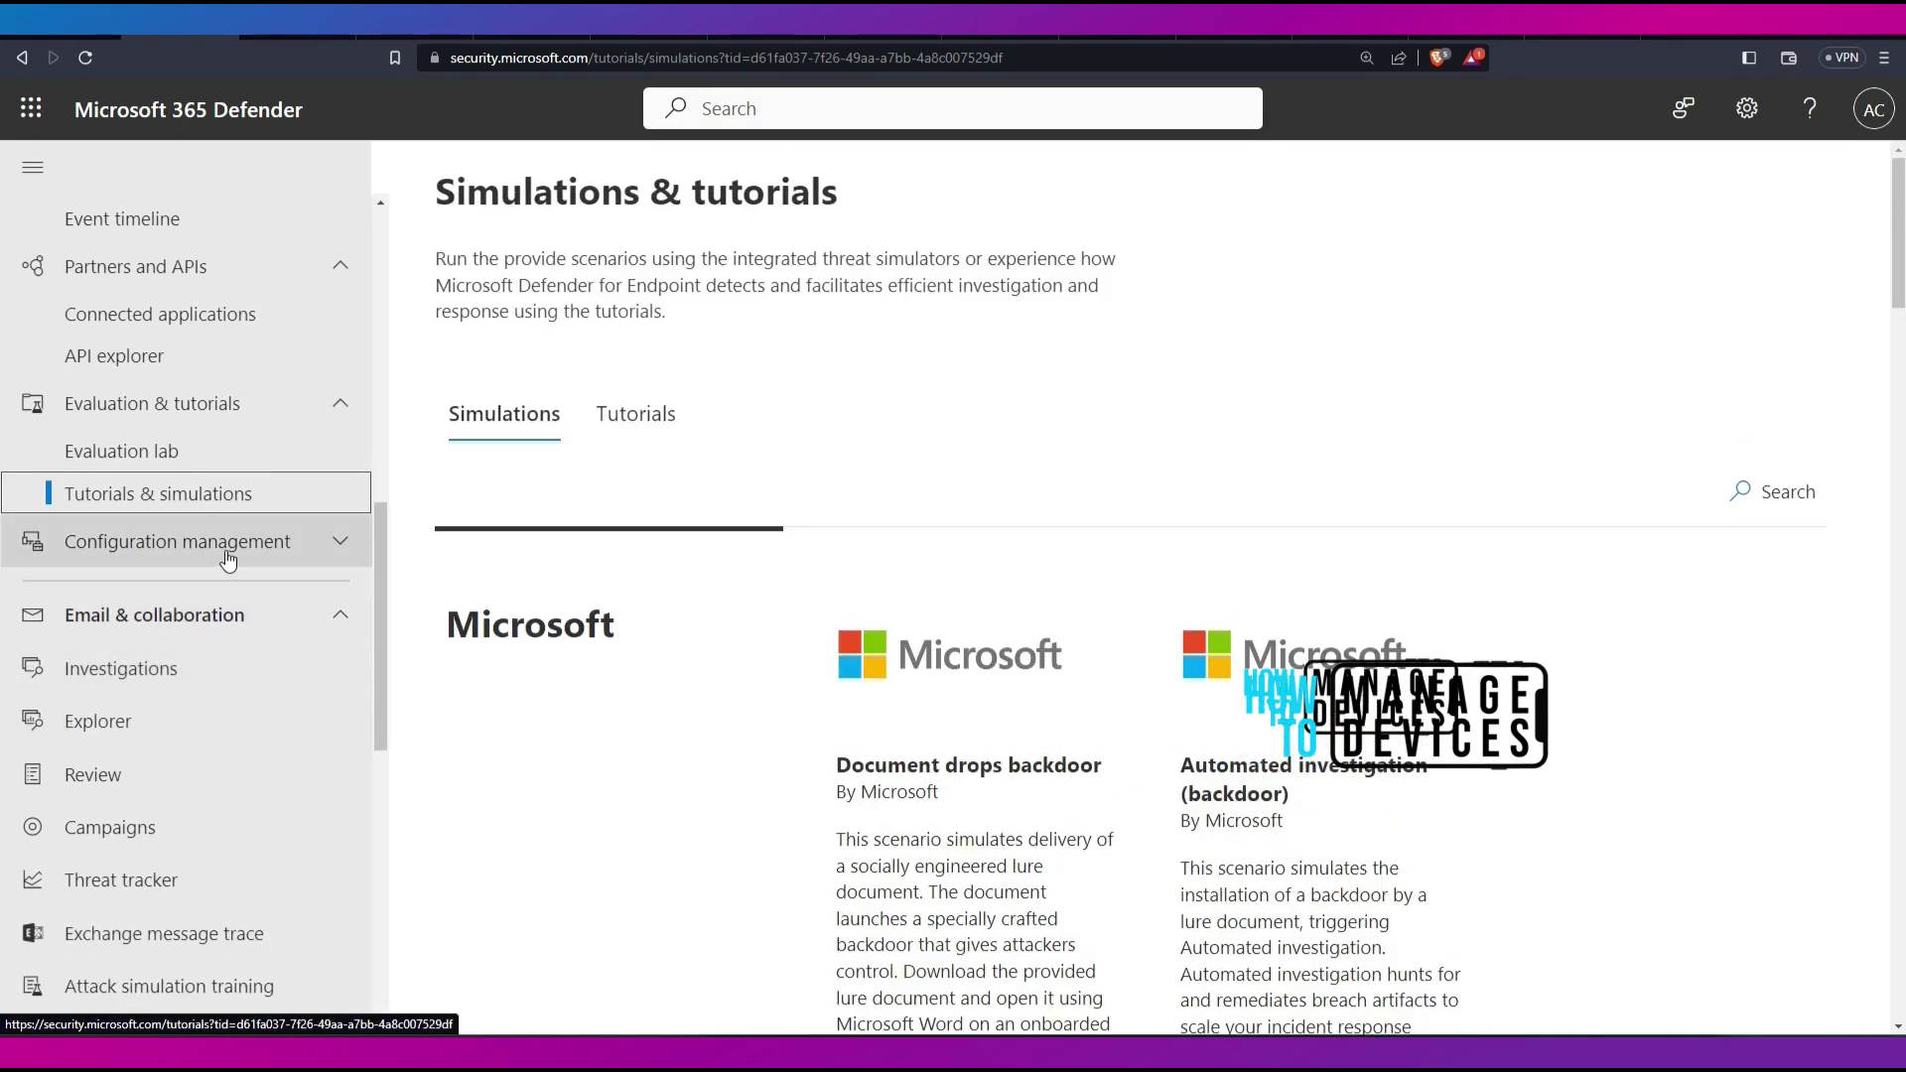
pyautogui.click(225, 548)
pyautogui.click(223, 594)
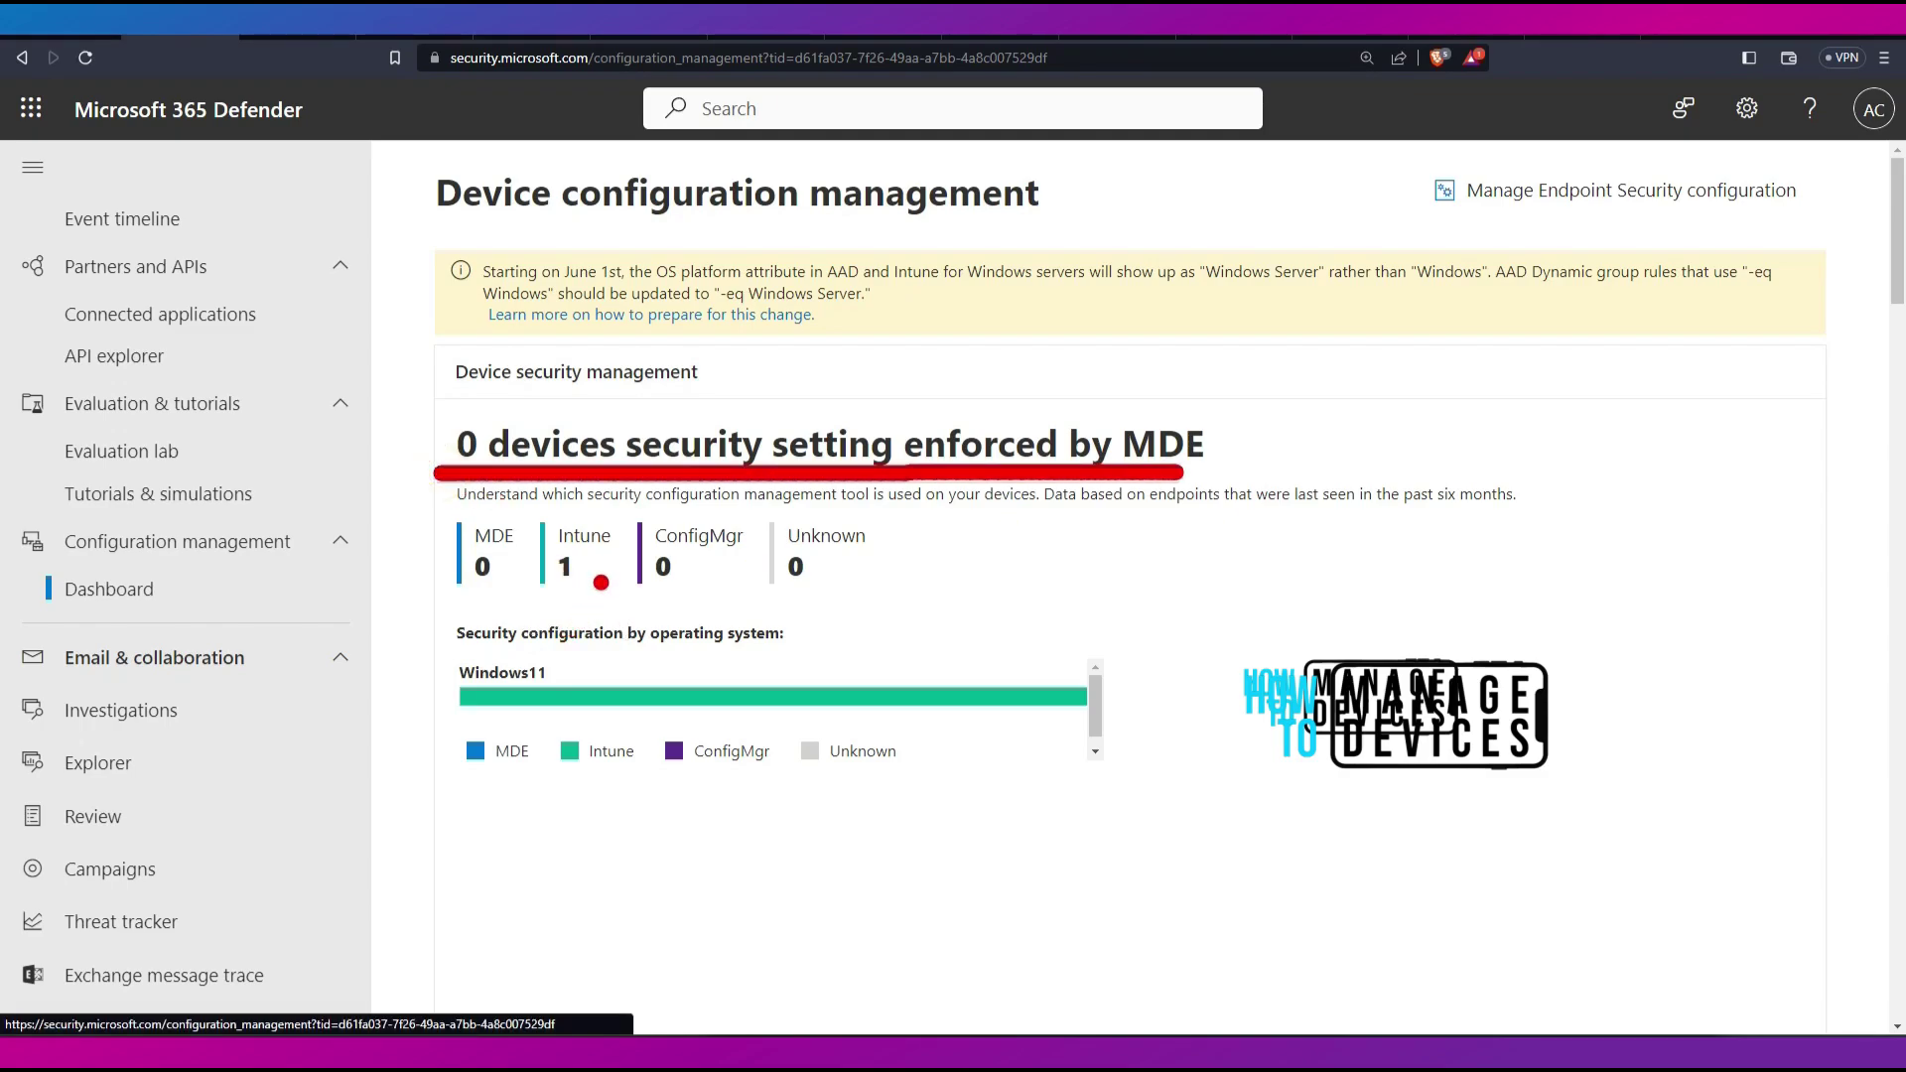
# - Open the Intune-filtered Device Security Management status list showing the AAD-joined Windows 11 cloud PC
pyautogui.click(580, 552)
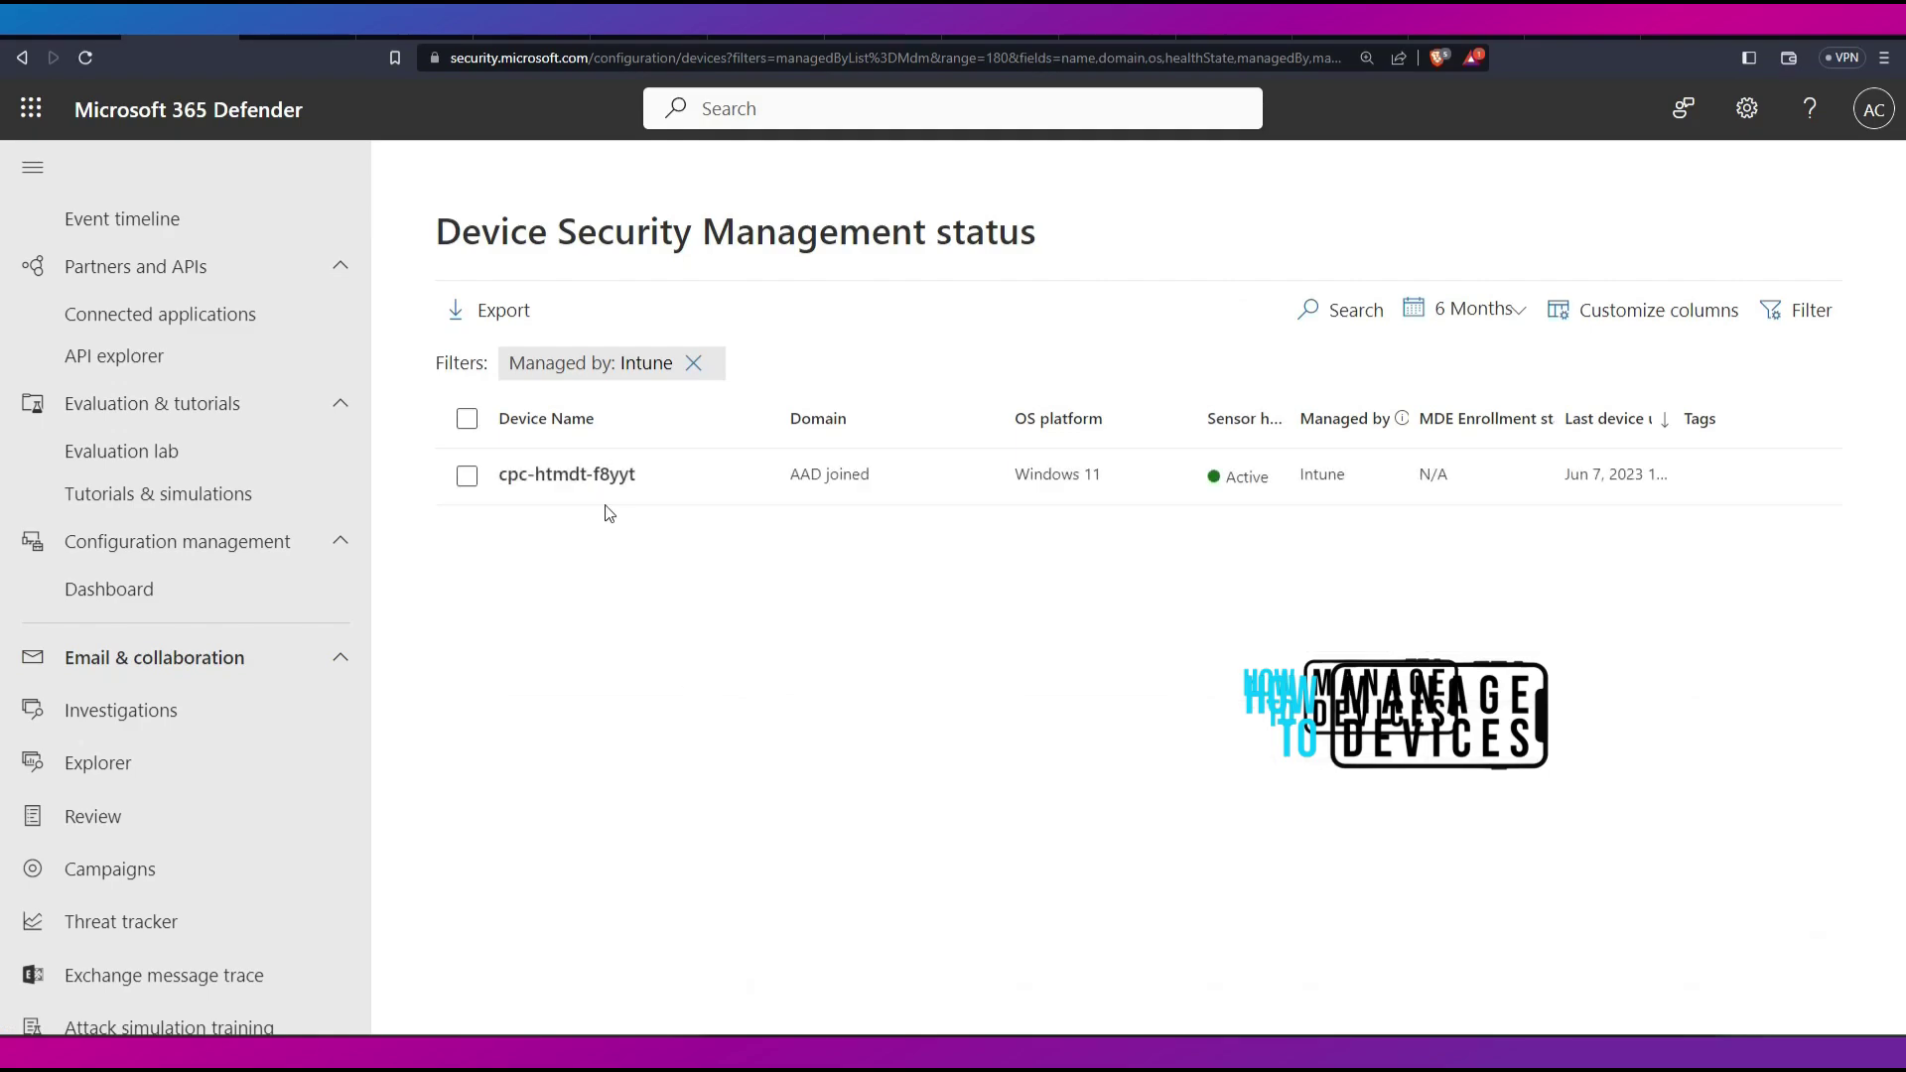